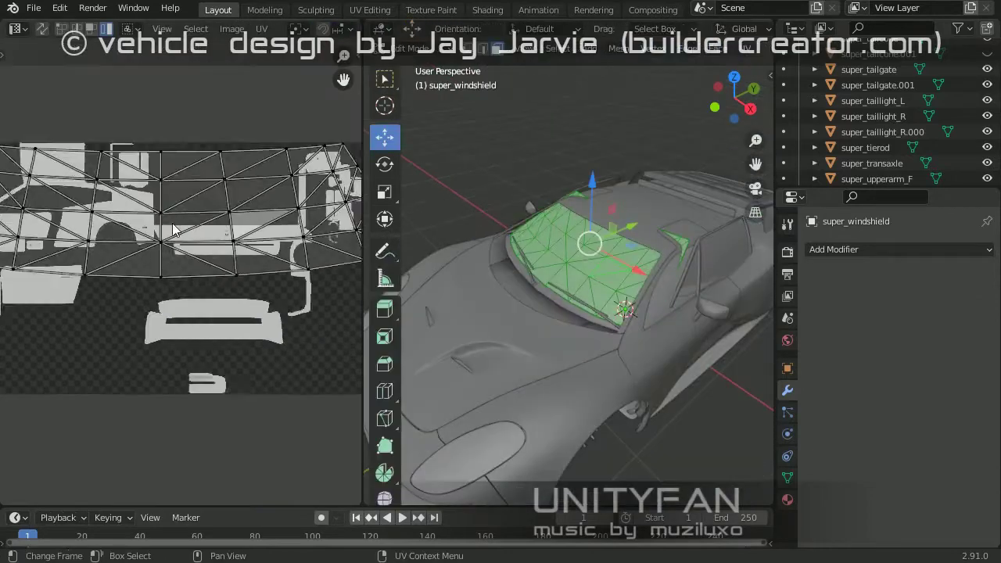
# Step: Resize the workspace to widen the UV editor, then give the 3D view more room
pyautogui.moveTo(362, 222); pyautogui.dragTo(593, 222)
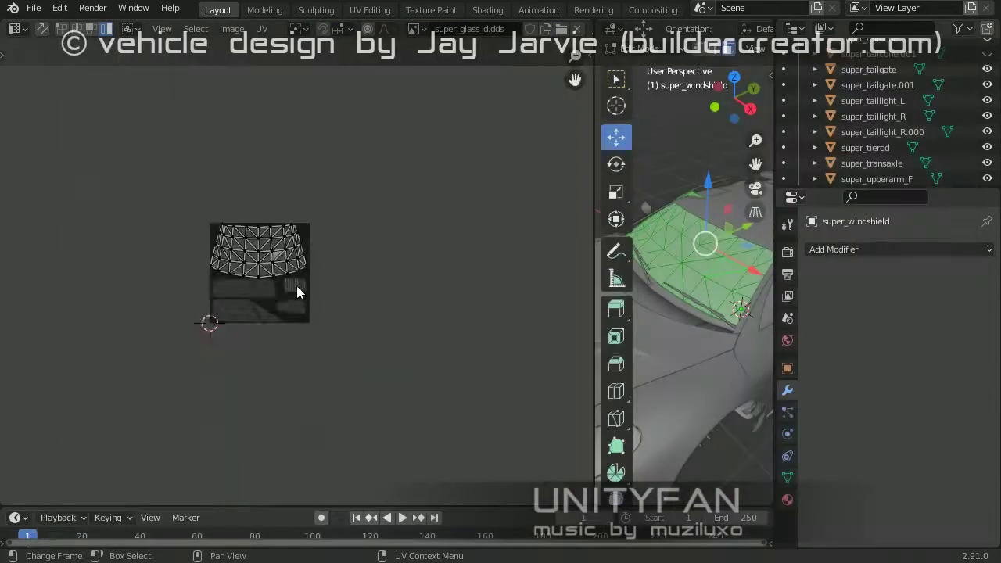
pyautogui.moveTo(594, 348); pyautogui.dragTo(258, 348)
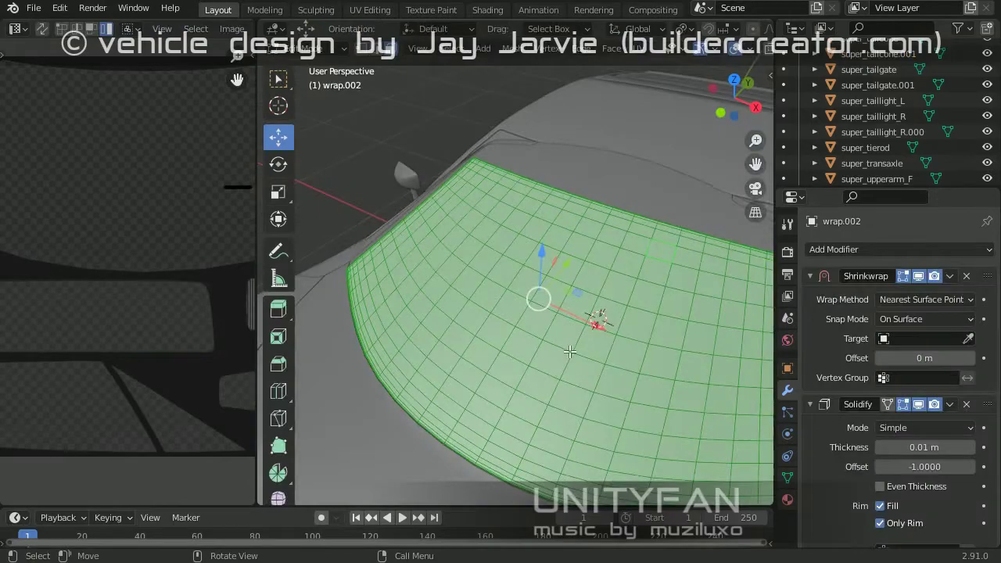
# Step: Unwrap all the windshield's faces and rotate the resulting UV island
pyautogui.press('u')
pyautogui.click(500, 339)
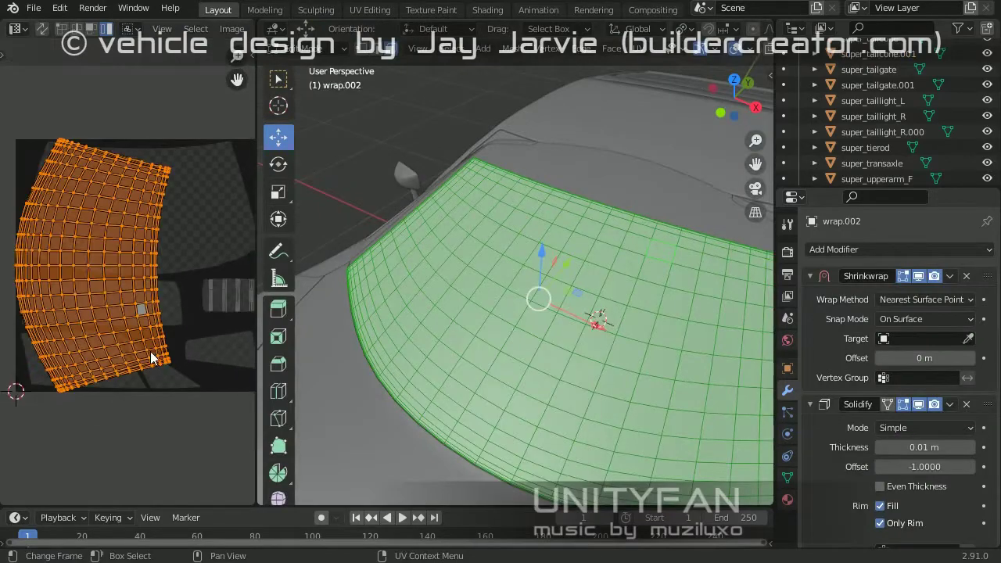
pyautogui.press('r')
pyautogui.press('Return')
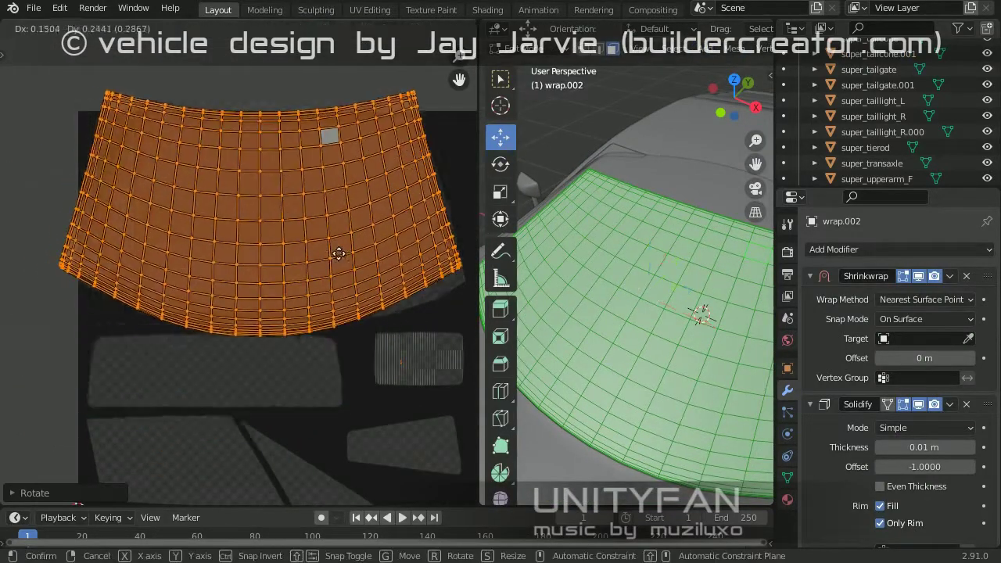
pyautogui.scroll(5, 221, 272)
pyautogui.scroll(-5, 221, 272)
# Step: Scale the UV island, move it over the texture's windscreen area, and enlarge it further
pyautogui.press('s')
pyautogui.click(216, 343)
pyautogui.scroll(4, 216, 343)
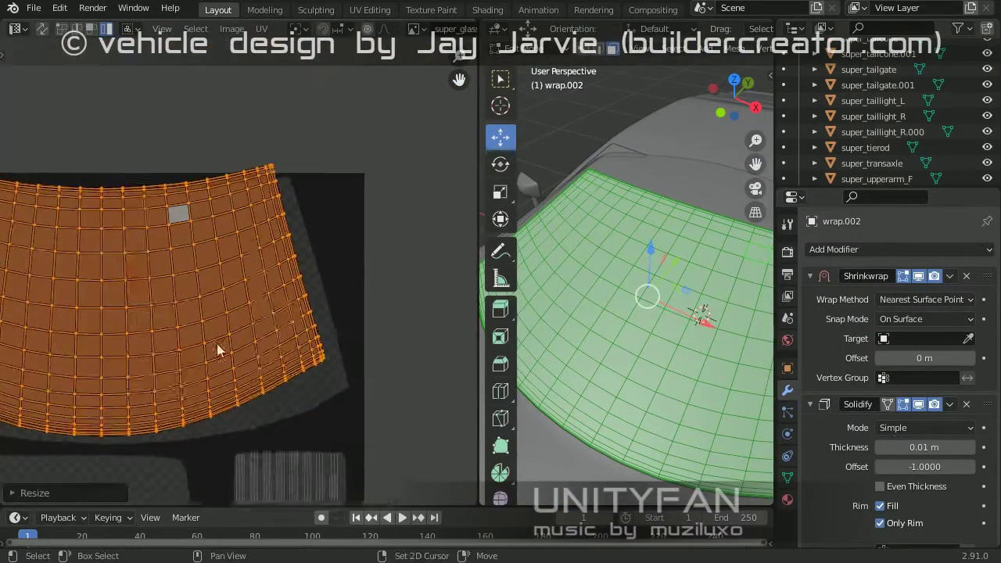
pyautogui.scroll(2, 356, 319)
pyautogui.moveTo(479, 313); pyautogui.dragTo(644, 313)
pyautogui.scroll(-2, 381, 259)
pyautogui.press('g')
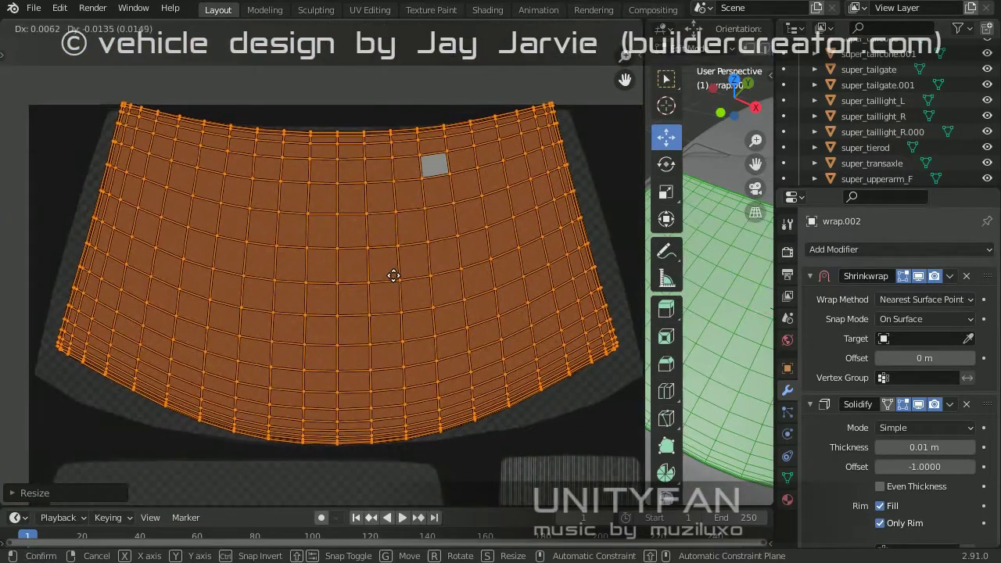
pyautogui.click(362, 318)
pyautogui.scroll(2, 362, 317)
pyautogui.scroll(-2, 298, 234)
pyautogui.press('s')
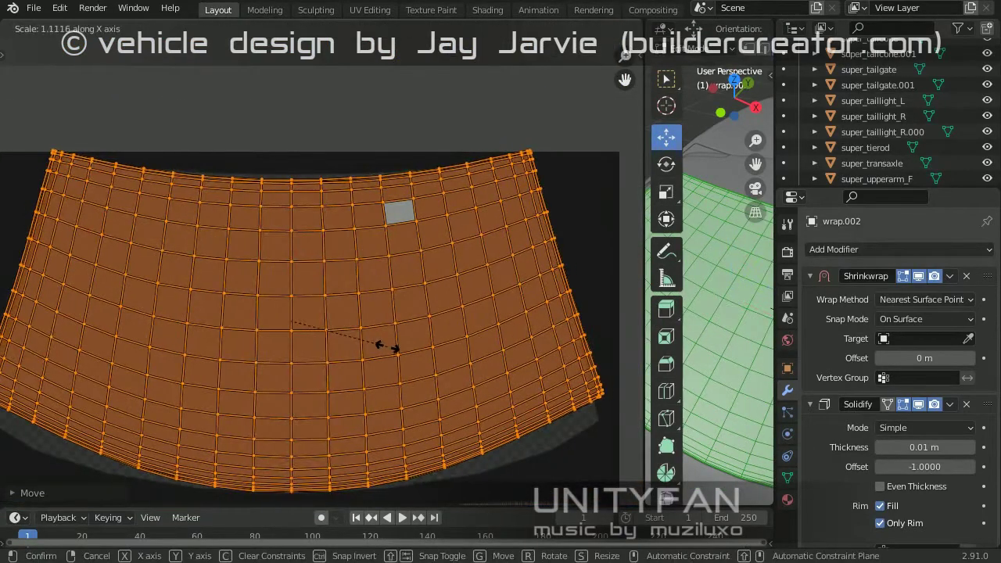
pyautogui.click(431, 311)
pyautogui.scroll(-1, 392, 313)
pyautogui.scroll(3, 219, 275)
pyautogui.scroll(2, 186, 211)
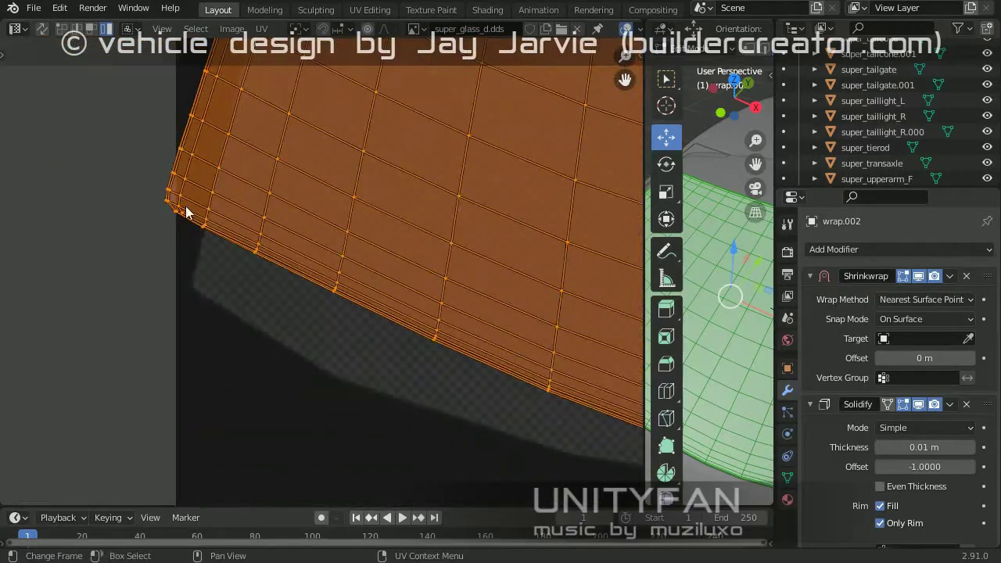
# Step: Switch to UV vertex select and enable proportional editing to adjust the corner vertex
pyautogui.click(61, 28)
pyautogui.press('o')
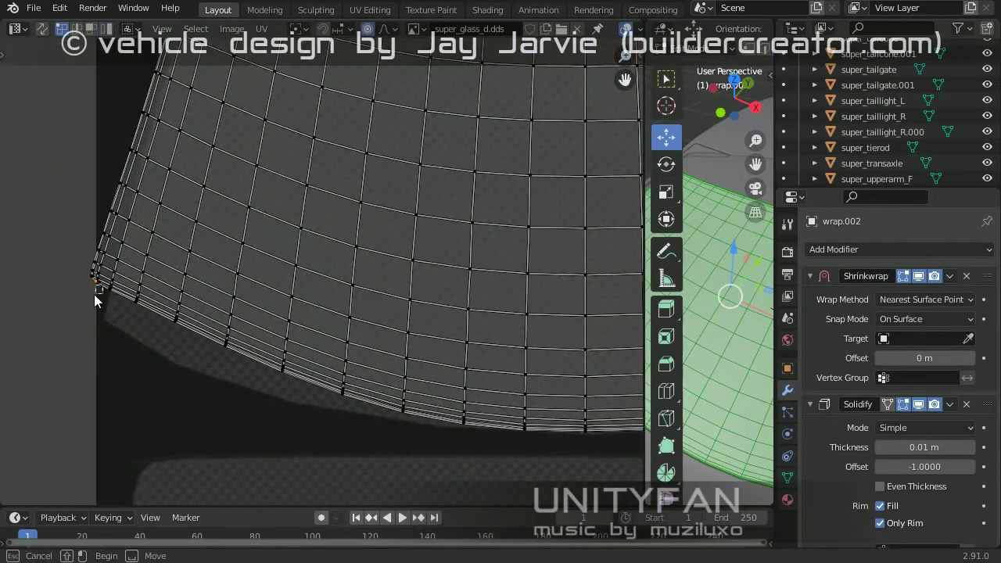
pyautogui.scroll(-3, 303, 221)
pyautogui.scroll(-2, 393, 141)
pyautogui.press('g')
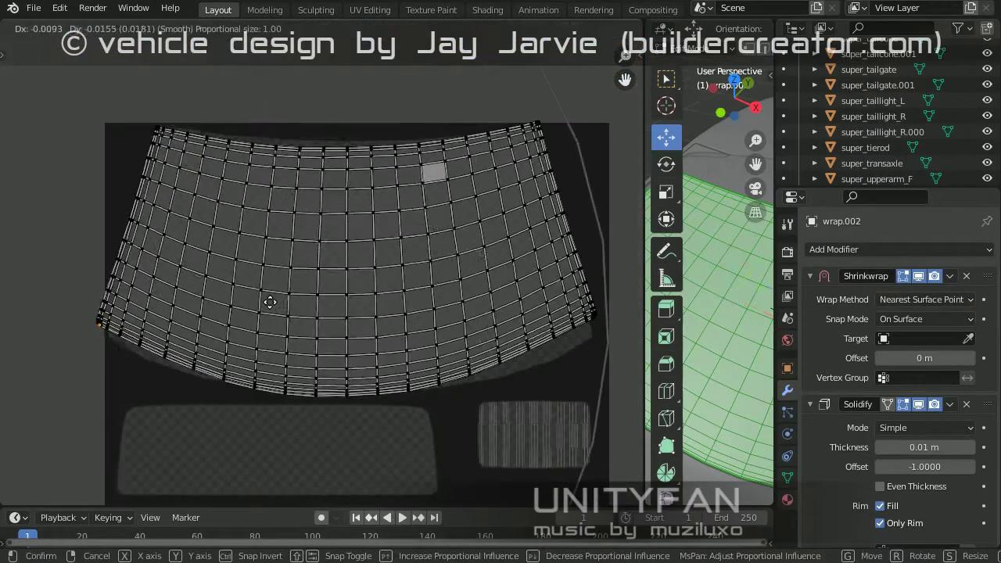
pyautogui.press('Escape')
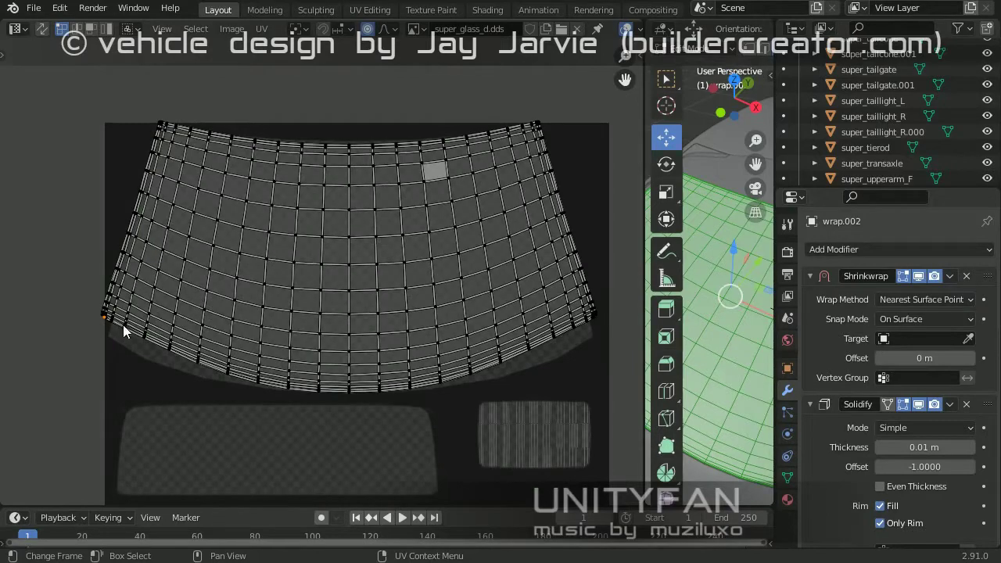
pyautogui.press('g')
pyautogui.press('Escape')
pyautogui.scroll(-1, 400, 129)
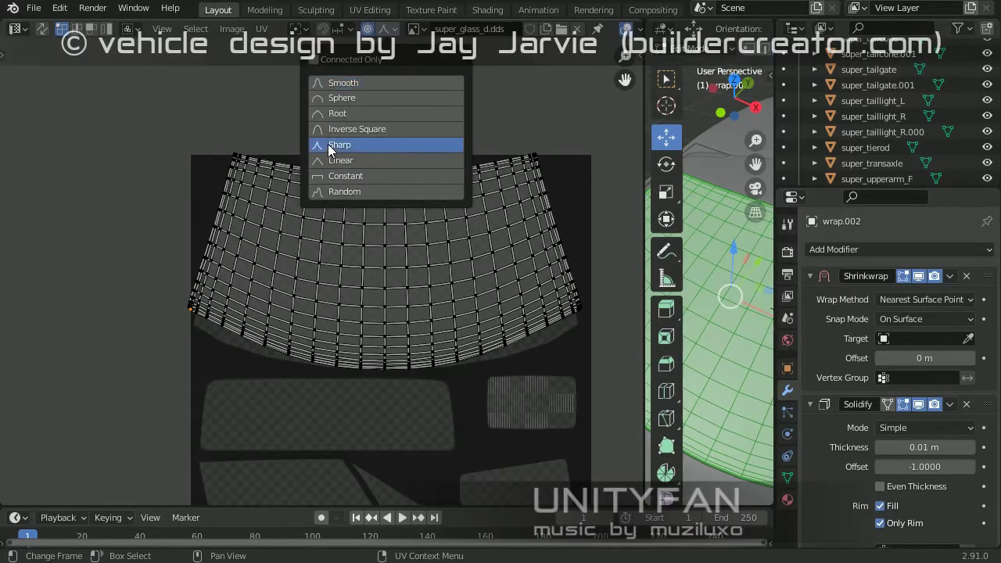
# Step: Set proportional falloff to Sharp and move a top-edge UV vertex into place
pyautogui.click(330, 149)
pyautogui.scroll(2, 190, 340)
pyautogui.press('g')
pyautogui.click(235, 360)
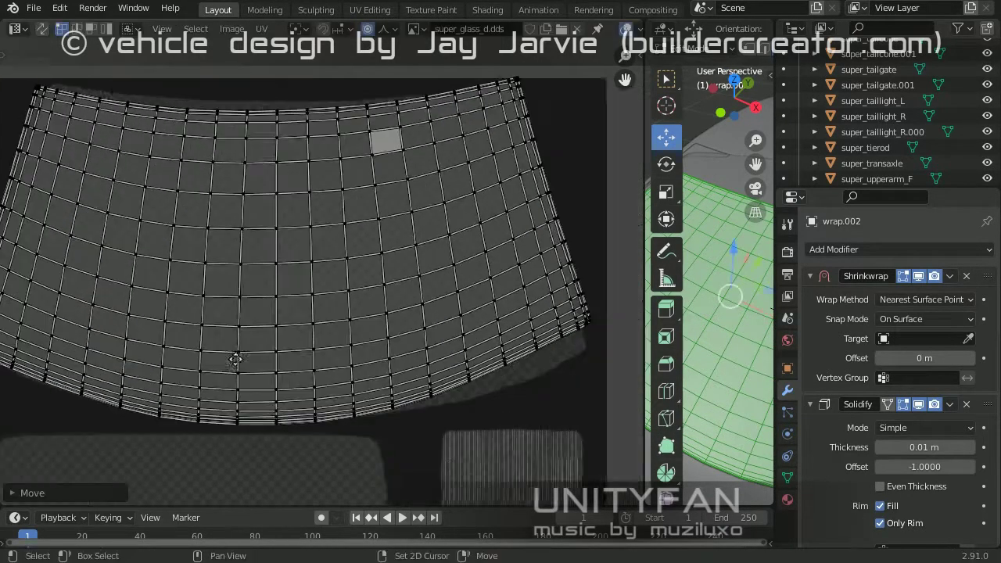
pyautogui.press('g')
pyautogui.press('Escape')
pyautogui.moveTo(271, 110); pyautogui.dragTo(303, 188, button='middle')
pyautogui.press('g')
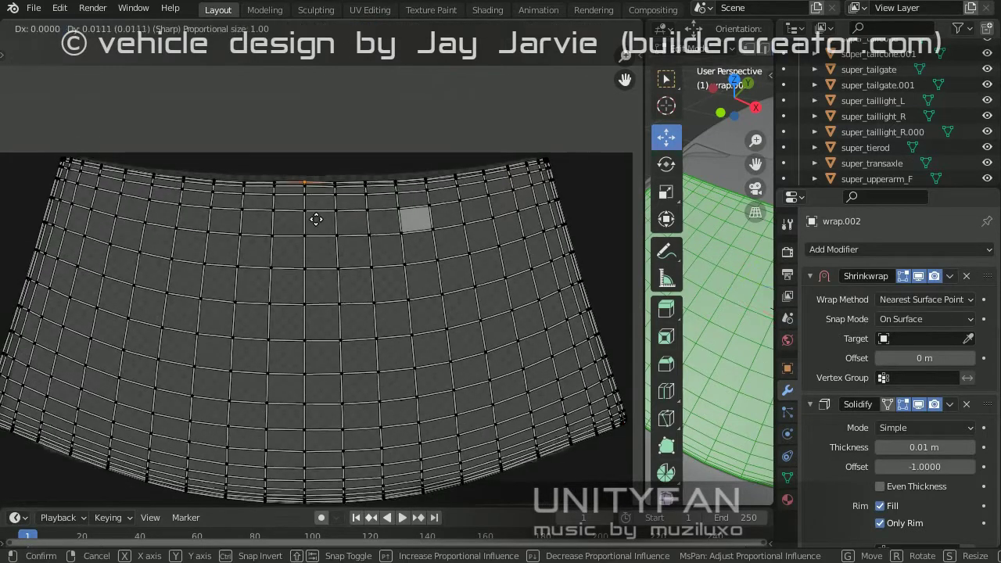
pyautogui.click(313, 227)
pyautogui.scroll(1, 310, 240)
# Step: Select all UVs, then box-select and move the faces at the island's top-right corner
pyautogui.click(384, 29)
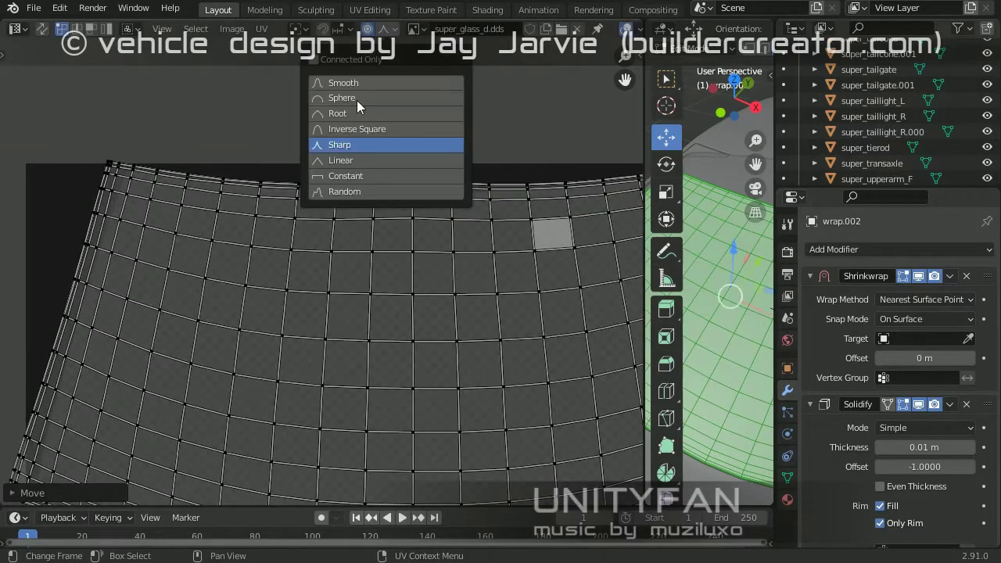
pyautogui.scroll(-2, 258, 235)
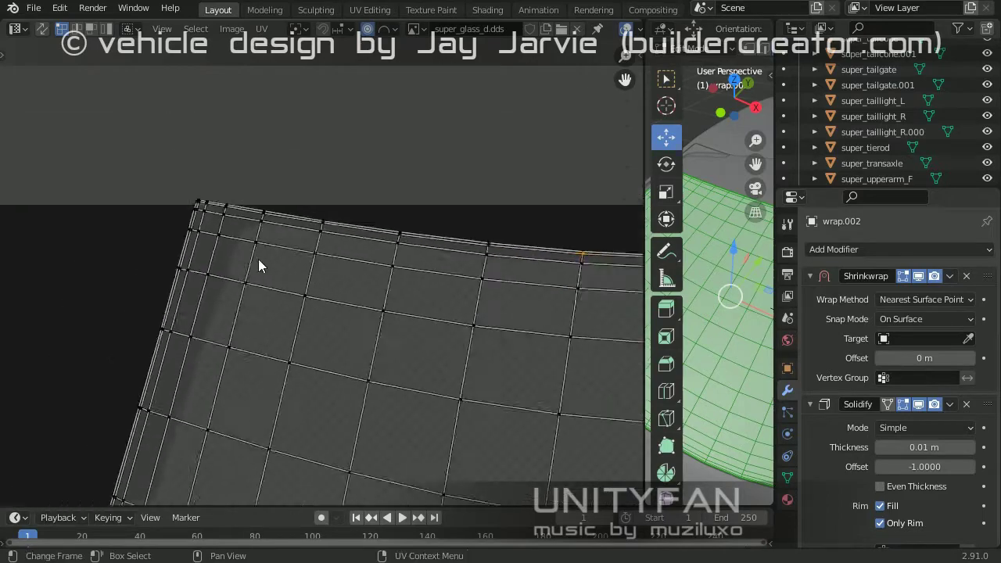
pyautogui.scroll(3, 393, 290)
pyautogui.scroll(-4, 281, 247)
pyautogui.scroll(3, 310, 244)
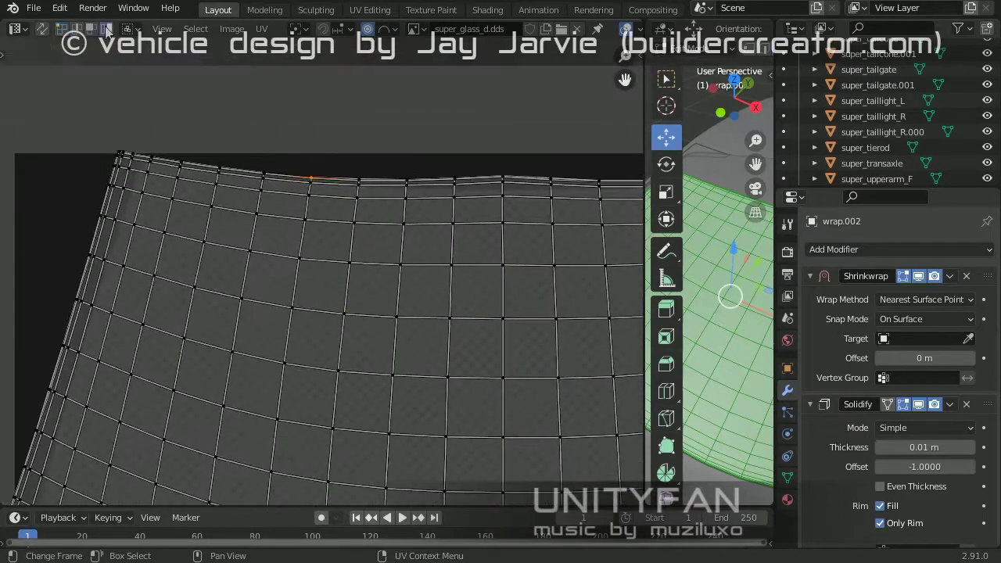
pyautogui.press('a')
pyautogui.scroll(1, 380, 254)
pyautogui.scroll(1, 329, 274)
pyautogui.scroll(-1, 305, 329)
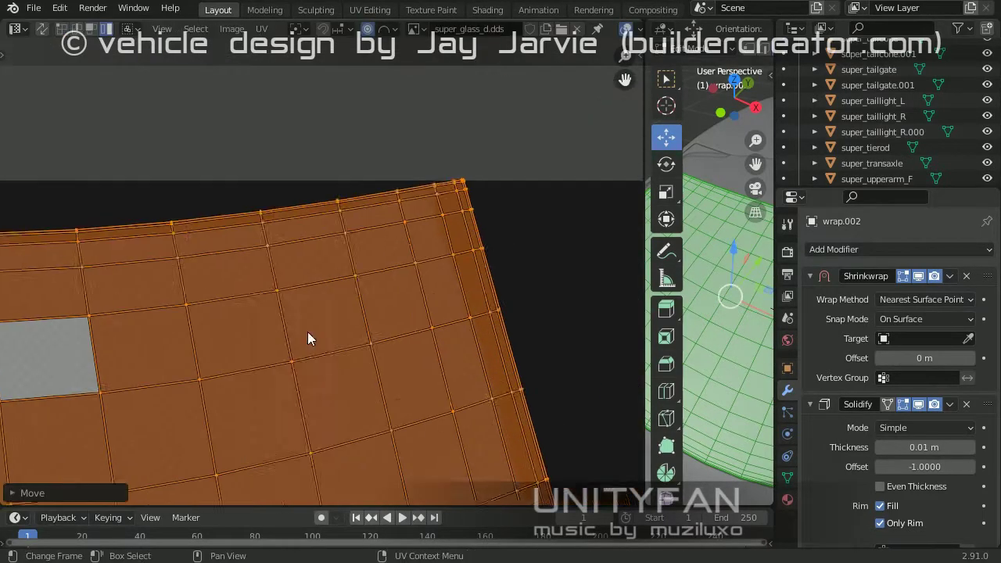
pyautogui.scroll(1, 333, 145)
pyautogui.scroll(-1, 376, 219)
pyautogui.moveTo(336, 250); pyautogui.dragTo(419, 279)
pyautogui.scroll(1, 414, 285)
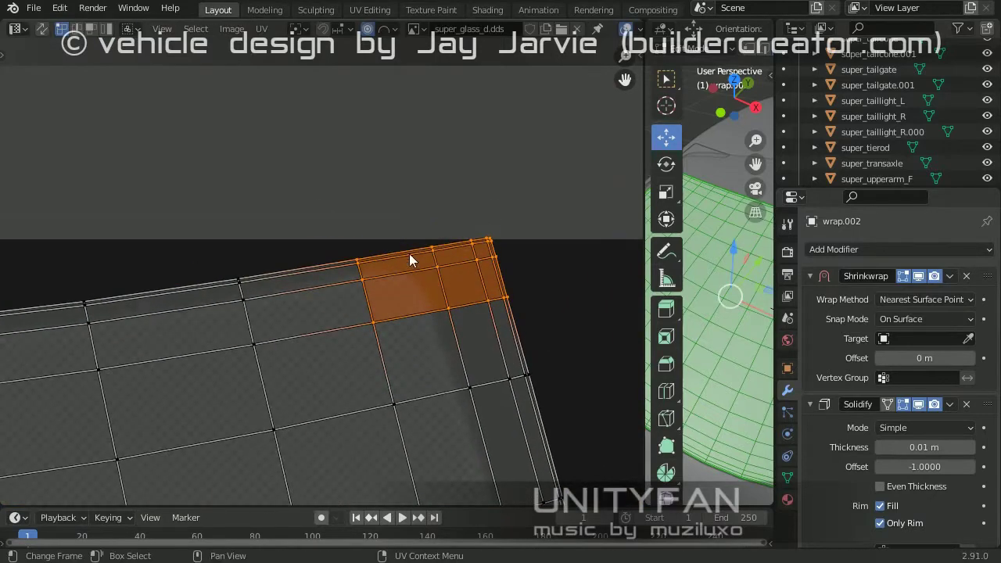
pyautogui.click(297, 320)
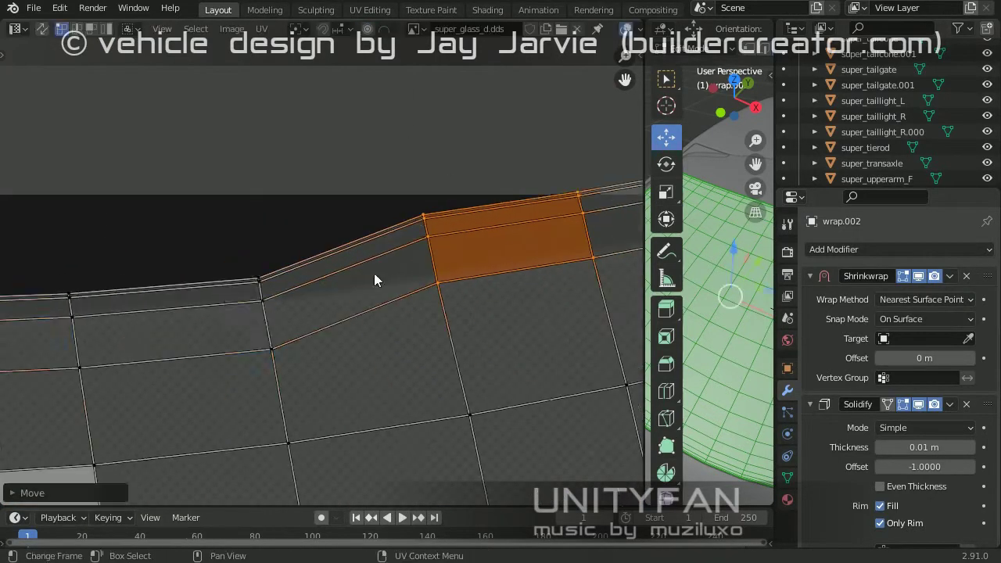
# Step: Box-select faces along the top strip and move them vertically to match the windscreen outline
pyautogui.click(266, 252)
pyautogui.hotkey('ctrl', 'z')
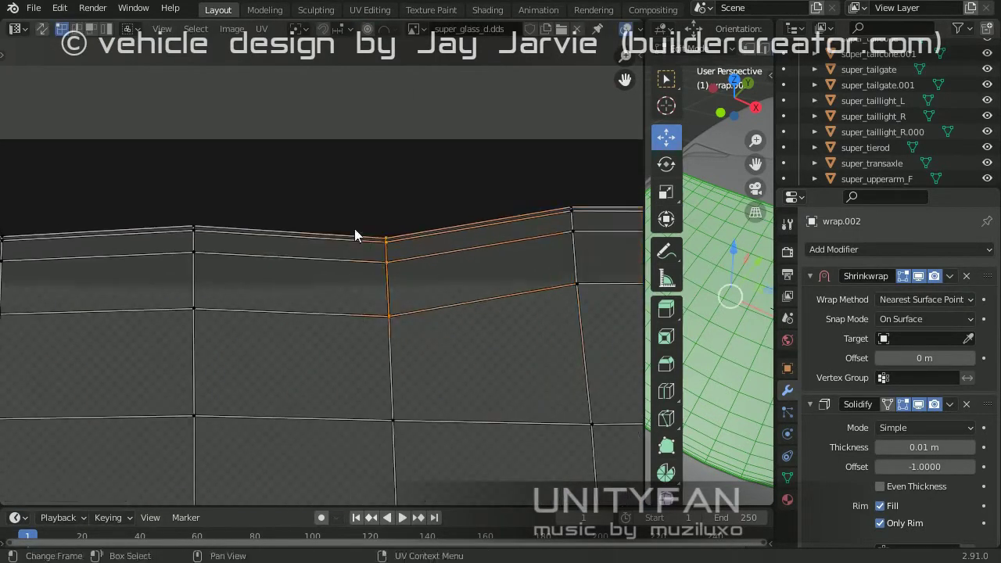
pyautogui.click(393, 264)
pyautogui.moveTo(409, 358); pyautogui.dragTo(273, 245)
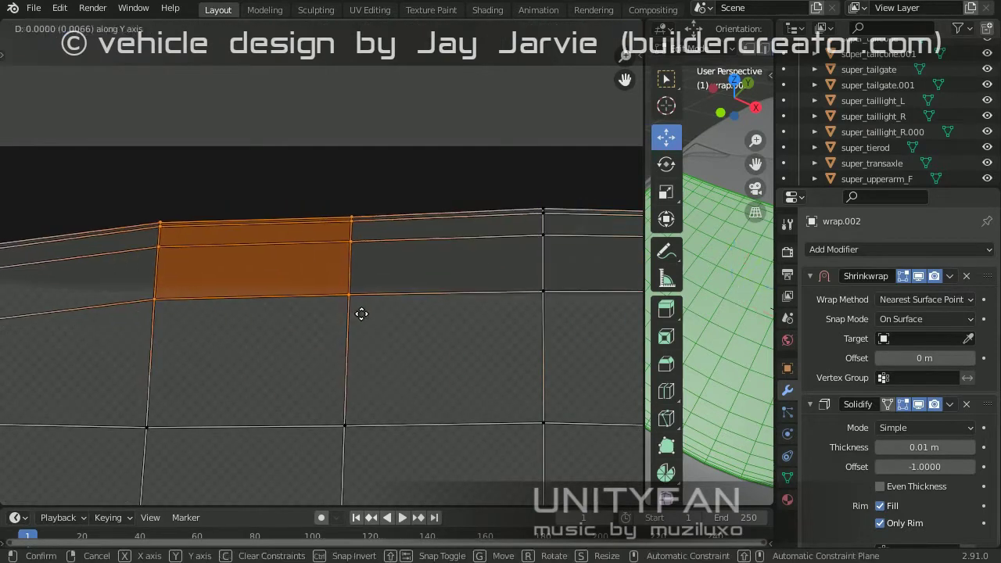
pyautogui.hotkey('ctrl', 'z')
pyautogui.press('g')
pyautogui.click(431, 334)
pyautogui.moveTo(414, 414); pyautogui.dragTo(261, 275)
pyautogui.press('g')
pyautogui.press('y')
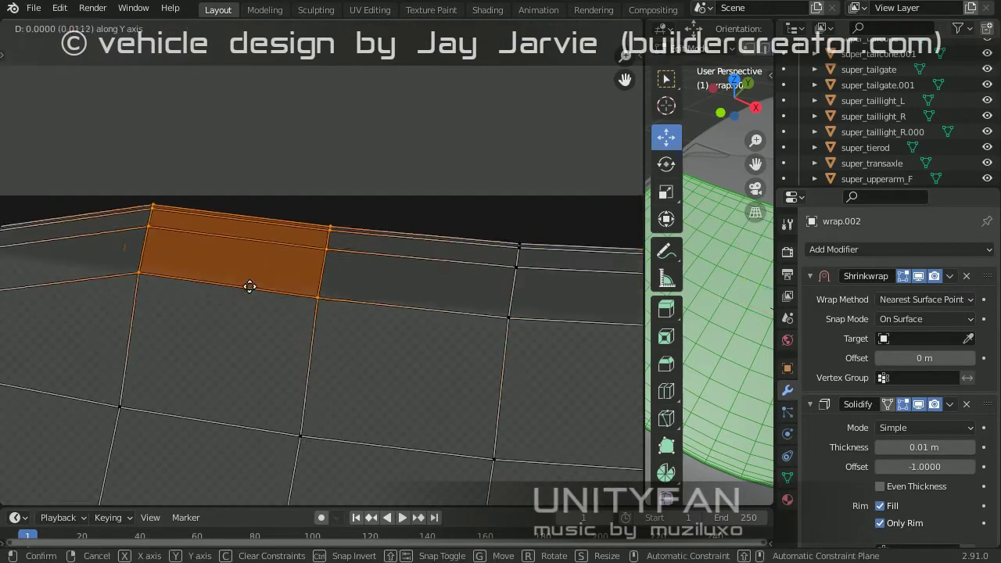
pyautogui.click(291, 298)
pyautogui.moveTo(376, 346); pyautogui.dragTo(115, 221)
pyautogui.press('g')
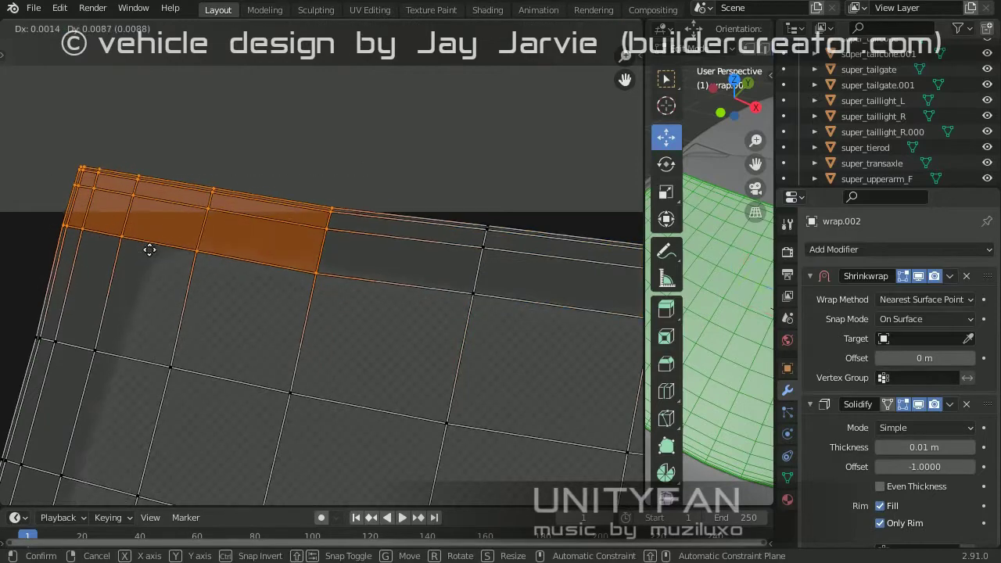
pyautogui.click(282, 384)
# Step: Move a face on the island's lower-left edge slightly lower
pyautogui.hotkey('shift', 'F10')
pyautogui.scroll(1, 397, 351)
pyautogui.scroll(2, 337, 264)
pyautogui.scroll(6, 393, 237)
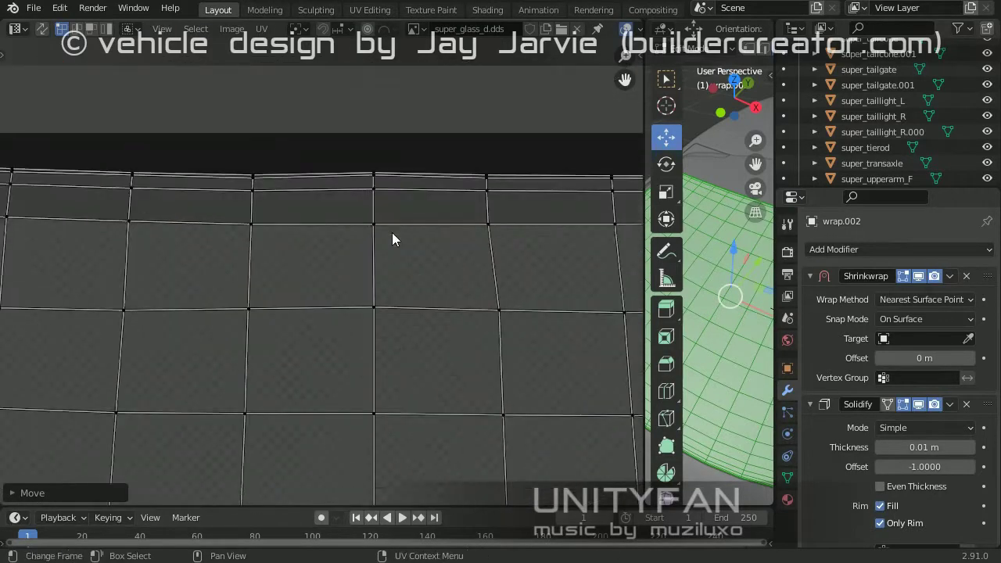
pyautogui.scroll(-5, 359, 309)
pyautogui.hotkey('shift', 'F5')
pyautogui.scroll(-1, 329, 367)
pyautogui.click(278, 251)
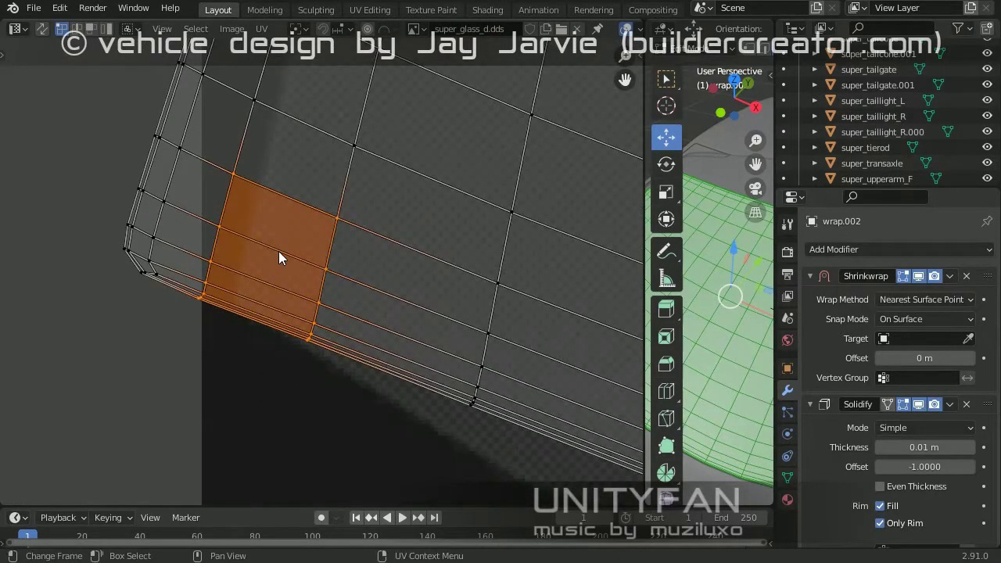
pyautogui.press('g')
pyautogui.click(261, 308)
# Step: Select the faces along the left edge and widen the 3D view
pyautogui.moveTo(226, 295); pyautogui.dragTo(136, 199)
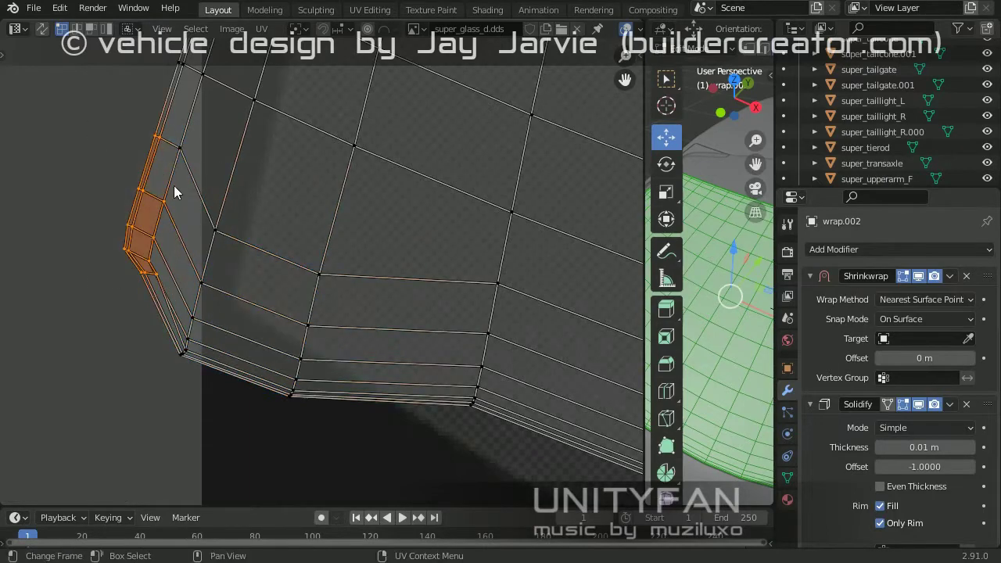
pyautogui.moveTo(113, 138); pyautogui.dragTo(112, 137)
pyautogui.scroll(-3, 391, 312)
pyautogui.moveTo(644, 292)
pyautogui.mouseDown()
pyautogui.moveTo(243, 292)
pyautogui.moveTo(275, 315)
pyautogui.mouseUp()
# Step: Switch to Material Preview and orbit to inspect the glass texture on the windshield
pyautogui.press('z')
pyautogui.click(467, 373)
pyautogui.press('Tab')
pyautogui.scroll(3, 530, 378)
pyautogui.scroll(-5, 850, 464)
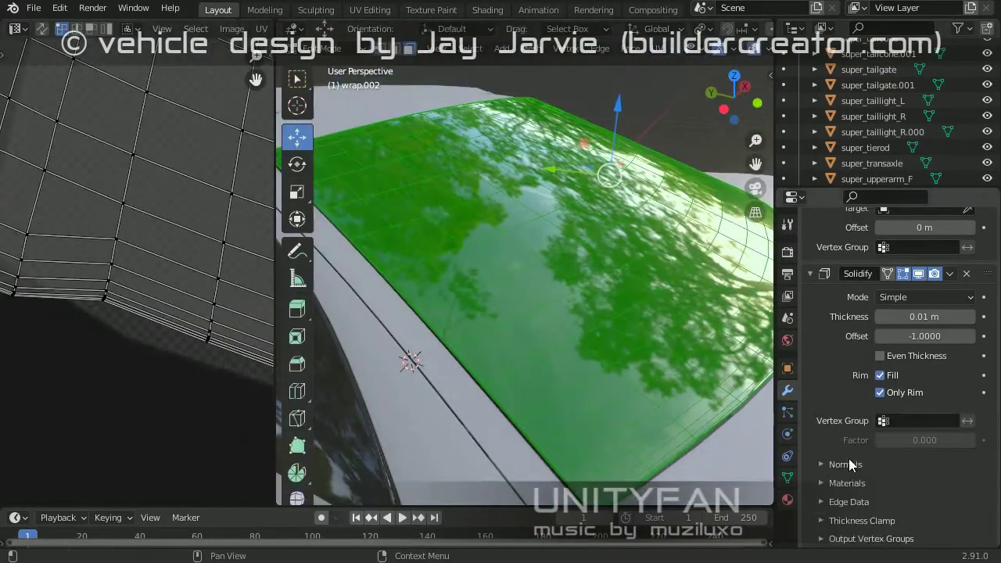
pyautogui.press('Tab')
pyautogui.moveTo(627, 376); pyautogui.dragTo(588, 363, button='middle')
pyautogui.press('Tab')
pyautogui.moveTo(495, 311)
pyautogui.mouseDown(button='middle')
pyautogui.moveTo(555, 302)
pyautogui.moveTo(503, 391)
pyautogui.moveTo(547, 297)
pyautogui.moveTo(497, 311)
pyautogui.moveTo(588, 348)
pyautogui.mouseUp(button='middle')
pyautogui.press('Tab')
# Step: Select the wrap.002 windshield and save the project as super_001.blend
pyautogui.click(516, 315)
pyautogui.click(514, 306)
pyautogui.moveTo(514, 305); pyautogui.dragTo(535, 192, button='middle')
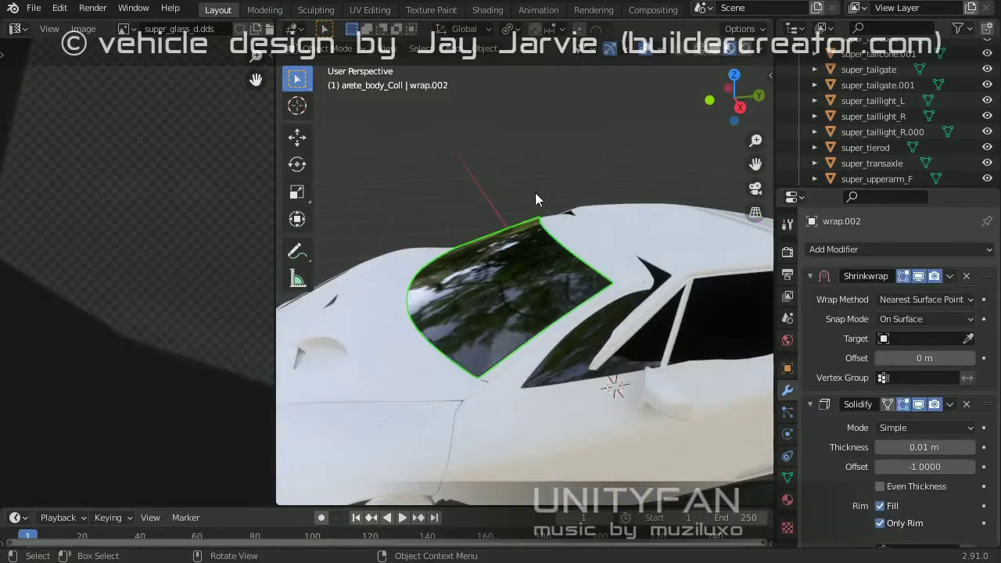
pyautogui.click(34, 8)
pyautogui.click(55, 110)
# Step: Orbit the car while selecting the body, door glass, shell, inner windshield and wrap.002 pieces
pyautogui.moveTo(554, 304)
pyautogui.mouseDown(button='middle')
pyautogui.moveTo(556, 361)
pyautogui.moveTo(587, 233)
pyautogui.moveTo(572, 320)
pyautogui.moveTo(469, 311)
pyautogui.moveTo(564, 293)
pyautogui.moveTo(596, 310)
pyautogui.moveTo(552, 286)
pyautogui.mouseUp(button='middle')
pyautogui.click(573, 321)
pyautogui.click(564, 293)
pyautogui.click(552, 286)
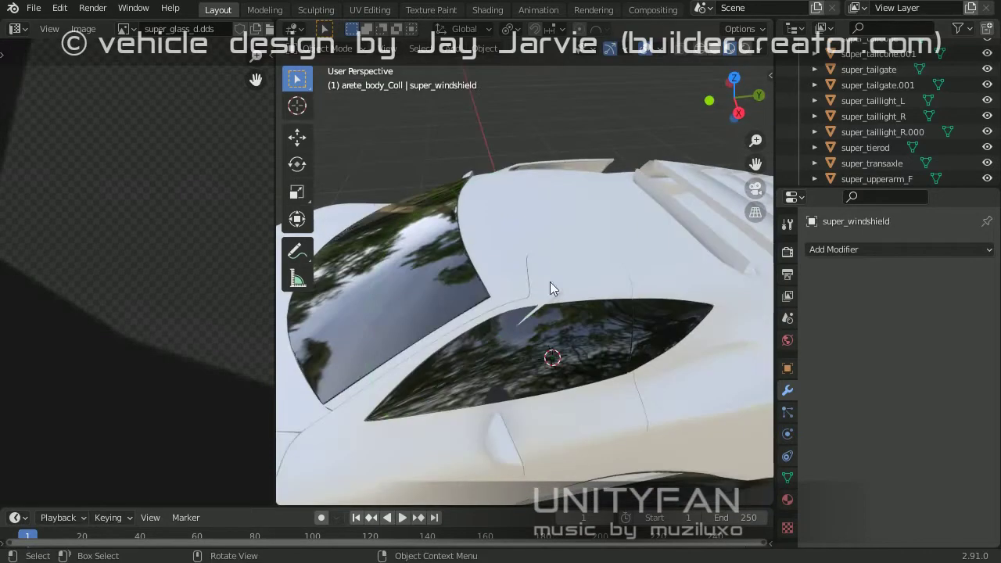
pyautogui.click(621, 268)
pyautogui.moveTo(620, 268); pyautogui.dragTo(559, 295, button='middle')
pyautogui.click(558, 295)
pyautogui.click(470, 253)
pyautogui.moveTo(470, 252); pyautogui.dragTo(516, 234, button='middle')
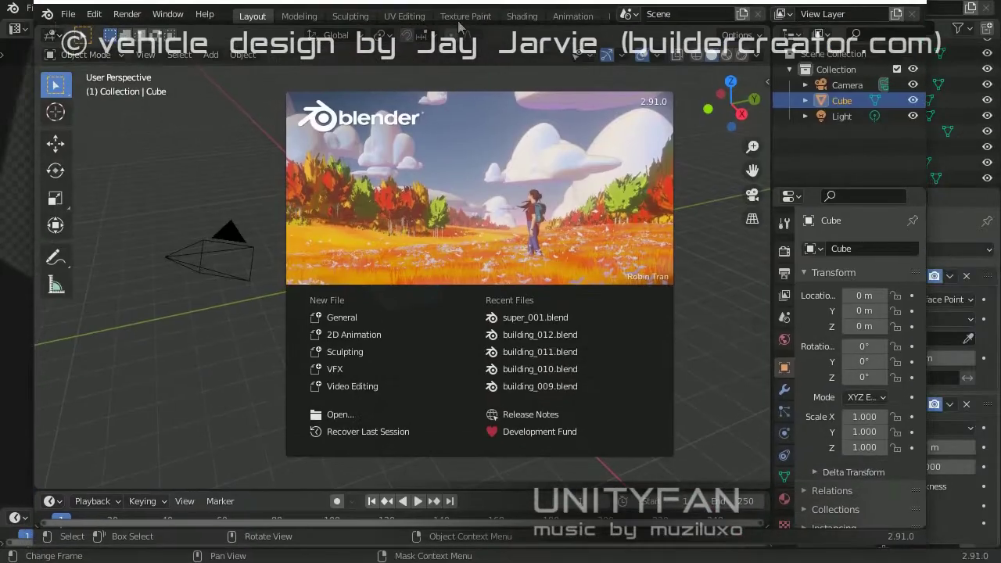
# Step: Dismiss the splash screen and open superdupercar.blend from the recent files list
pyautogui.click(67, 16)
pyautogui.click(68, 14)
pyautogui.click(287, 159)
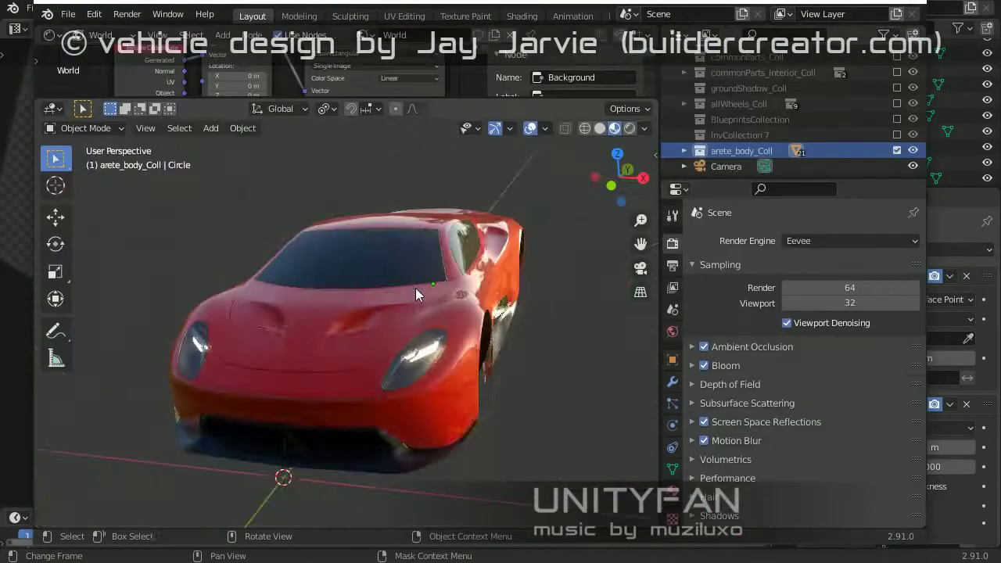
# Step: Orbit the car and view it in plain solid shading
pyautogui.moveTo(407, 297); pyautogui.dragTo(368, 314, button='middle')
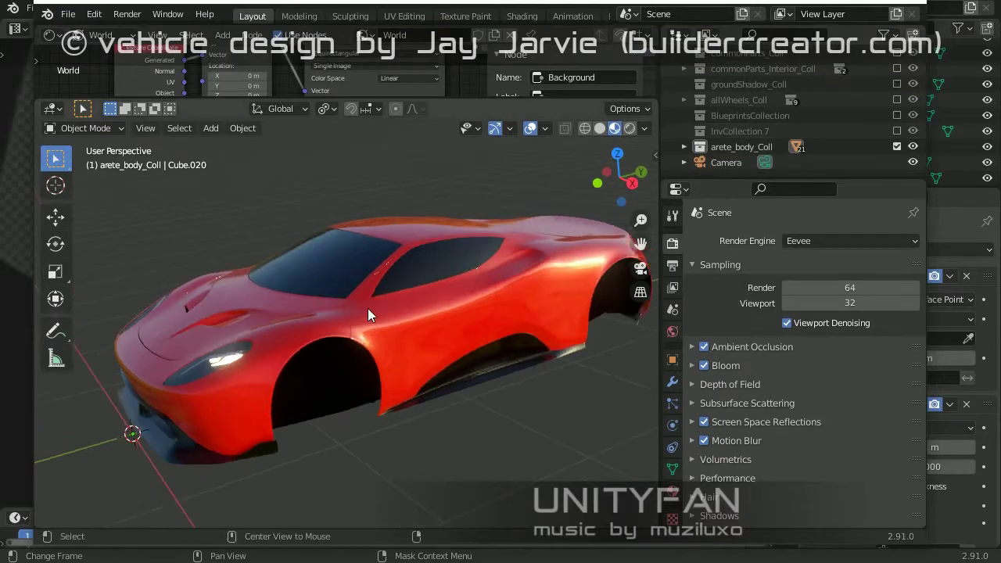
pyautogui.click(600, 129)
pyautogui.scroll(2, 842, 118)
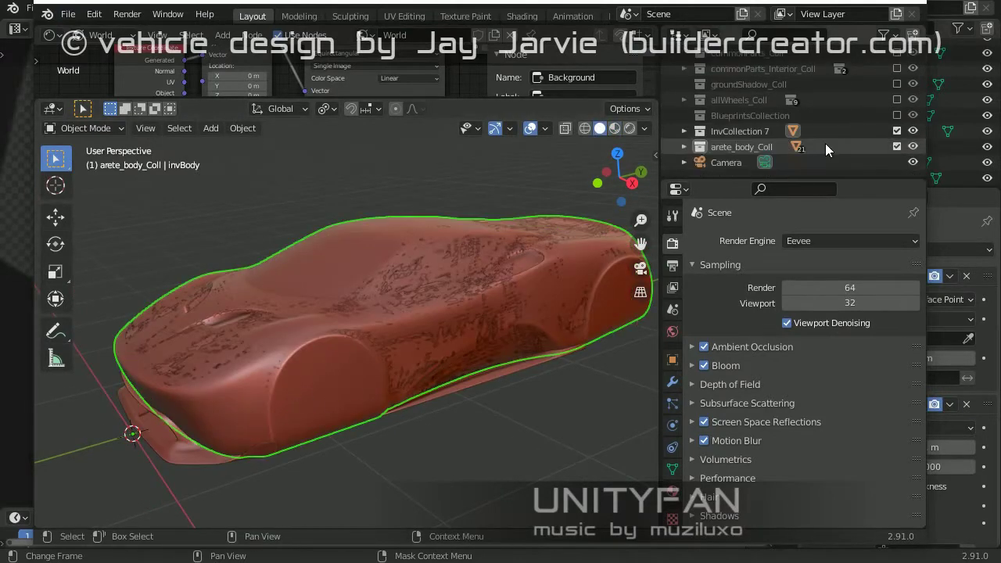
pyautogui.scroll(-1, 824, 143)
pyautogui.scroll(3, 429, 423)
pyautogui.scroll(2, 518, 312)
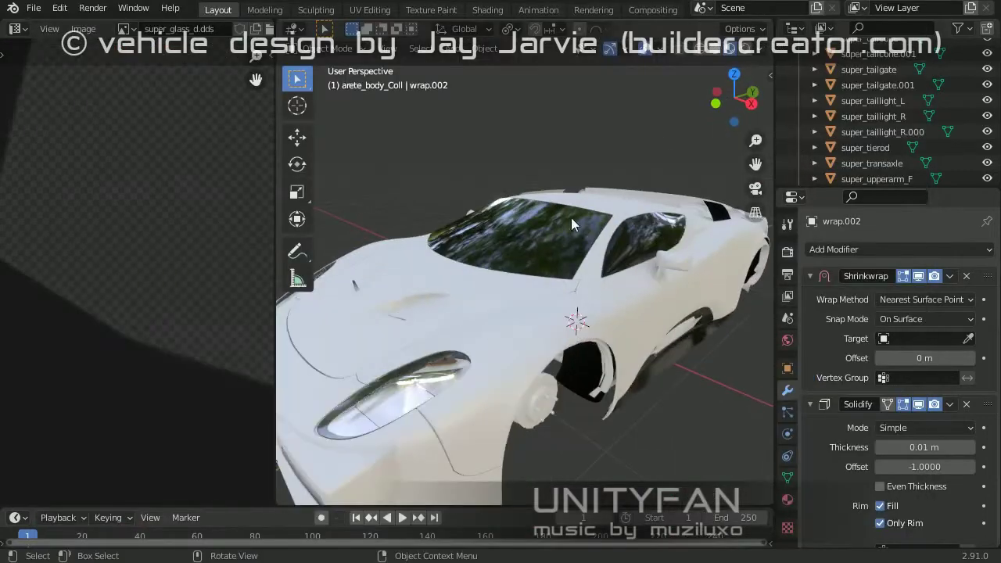
# Step: Select the windshield glass and isolate it in local view with numpad /
pyautogui.moveTo(573, 224); pyautogui.dragTo(458, 324, button='middle')
pyautogui.click(514, 290)
pyautogui.press('KP_Divide')
pyautogui.moveTo(499, 258)
pyautogui.mouseDown(button='middle')
pyautogui.moveTo(638, 349)
pyautogui.moveTo(508, 344)
pyautogui.mouseUp(button='middle')
pyautogui.moveTo(275, 313); pyautogui.dragTo(194, 313)
# Step: Append the invBody object from superdupercar.blend, filtering its Object list by 'inv'
pyautogui.click(34, 8)
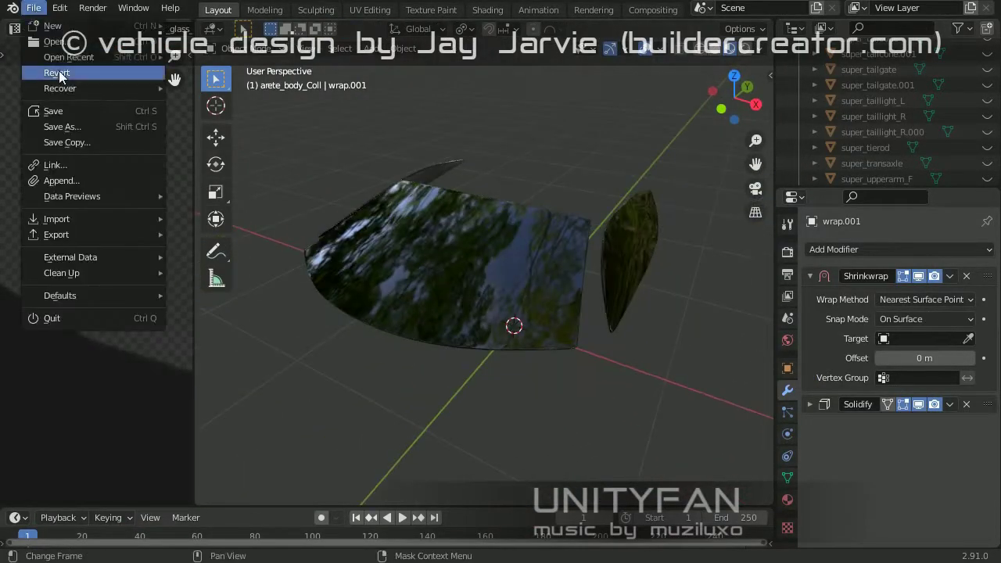
pyautogui.click(61, 180)
pyautogui.click(69, 184)
pyautogui.click(82, 229)
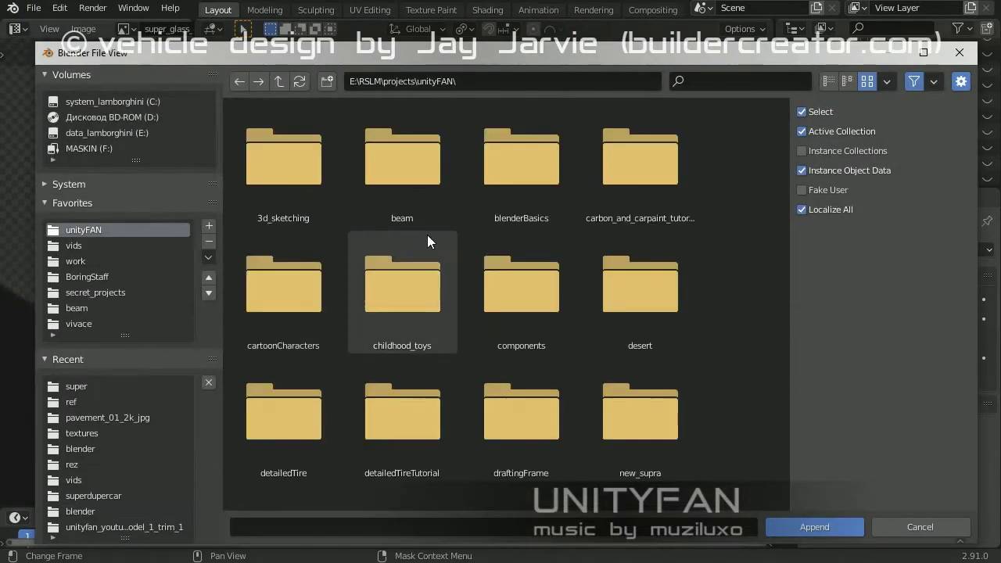
pyautogui.scroll(-5, 437, 304)
pyautogui.doubleClick(437, 304)
pyautogui.doubleClick(403, 301)
pyautogui.scroll(-3, 469, 317)
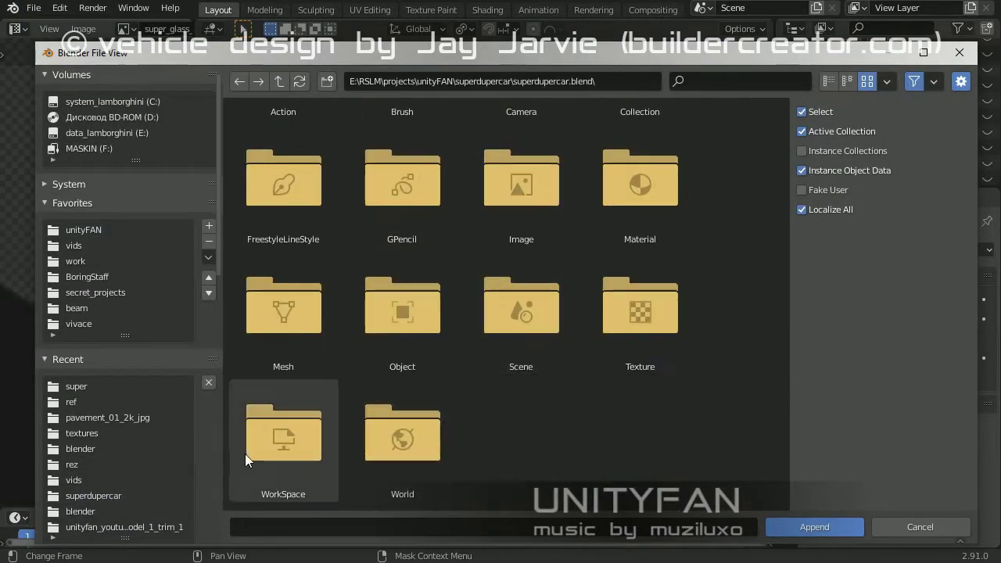
pyautogui.doubleClick(402, 321)
pyautogui.write('inv')
pyautogui.doubleClick(283, 156)
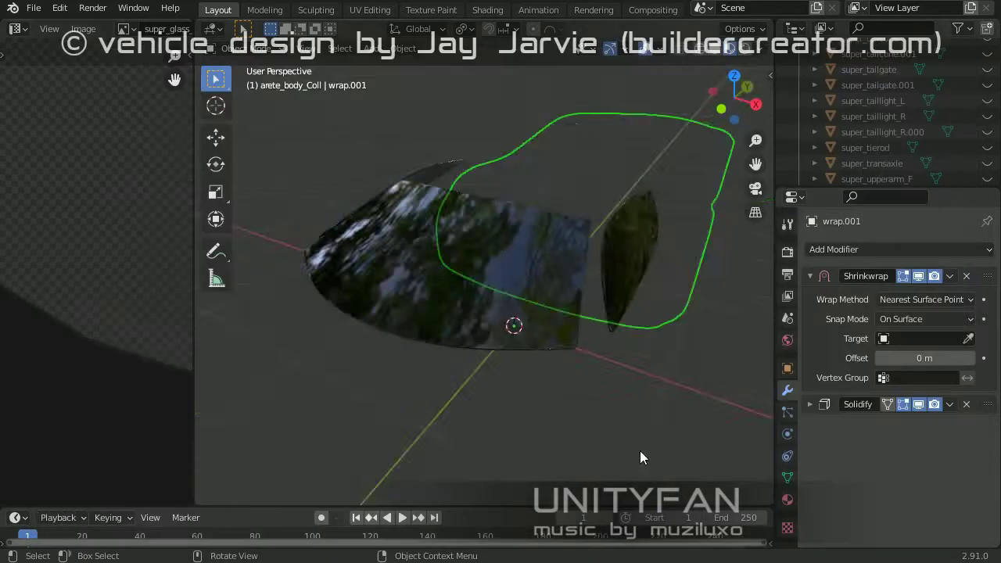
# Step: Select the wrap.002 glass panel and orbit to a new viewing angle
pyautogui.scroll(3, 538, 294)
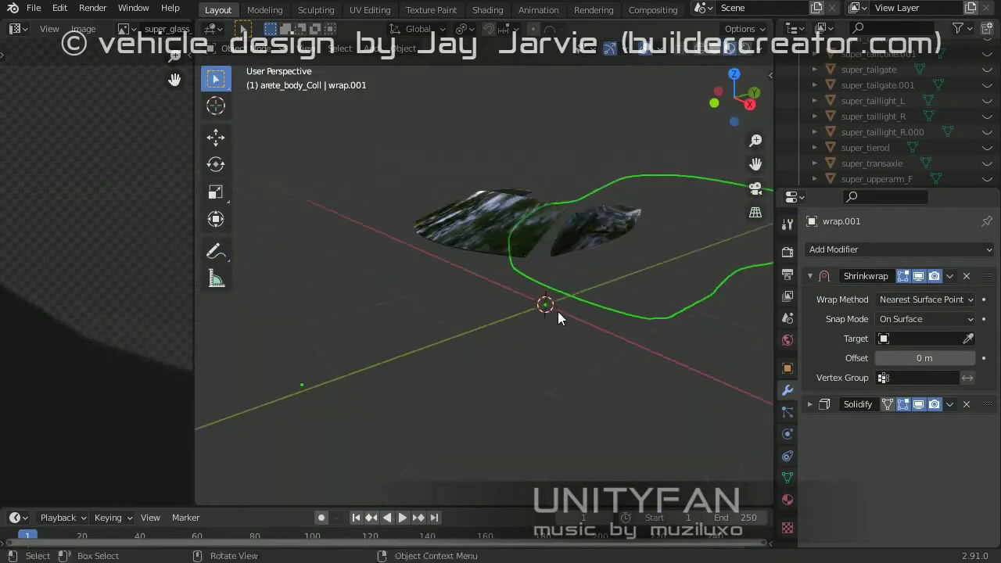
pyautogui.click(374, 347)
pyautogui.moveTo(374, 346); pyautogui.dragTo(497, 283, button='middle')
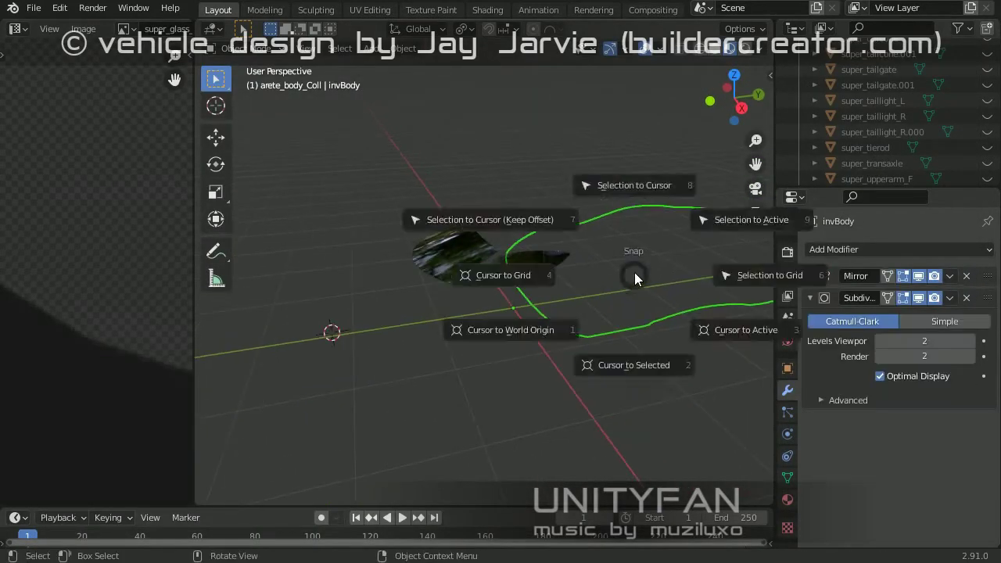
# Step: Apply the Shrinkwrap modifier permanently on both the wrap.002 and wrap.001 glass panels
pyautogui.click(637, 279)
pyautogui.moveTo(636, 280); pyautogui.dragTo(510, 244, button='middle')
pyautogui.press('Escape')
pyautogui.moveTo(887, 349); pyautogui.dragTo(495, 300, button='middle')
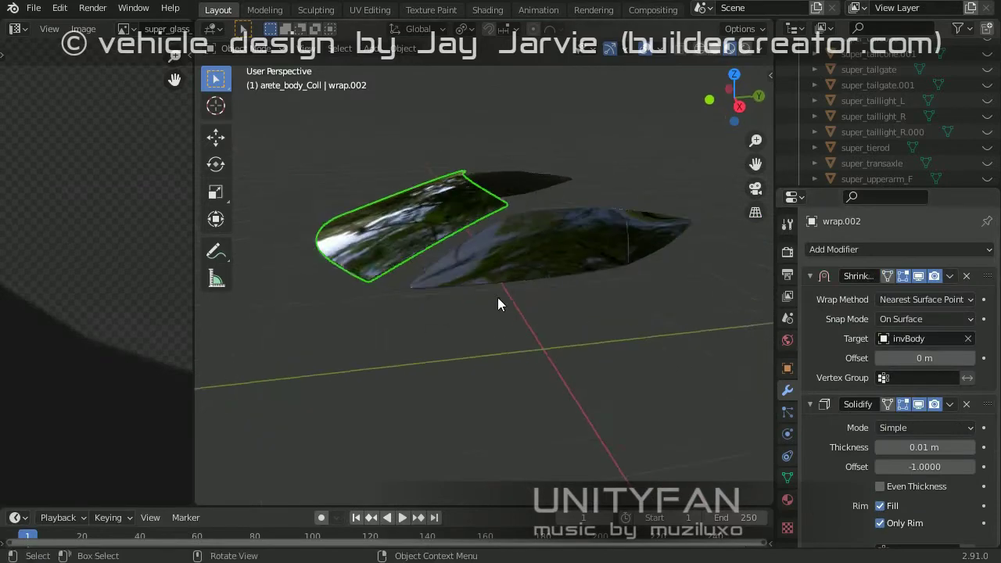
pyautogui.click(495, 300)
pyautogui.moveTo(505, 382)
pyautogui.mouseDown(button='middle')
pyautogui.moveTo(482, 368)
pyautogui.moveTo(313, 351)
pyautogui.moveTo(529, 274)
pyautogui.mouseUp(button='middle')
pyautogui.click(529, 274)
pyautogui.click(949, 276)
pyautogui.click(871, 293)
pyautogui.click(569, 335)
pyautogui.click(949, 276)
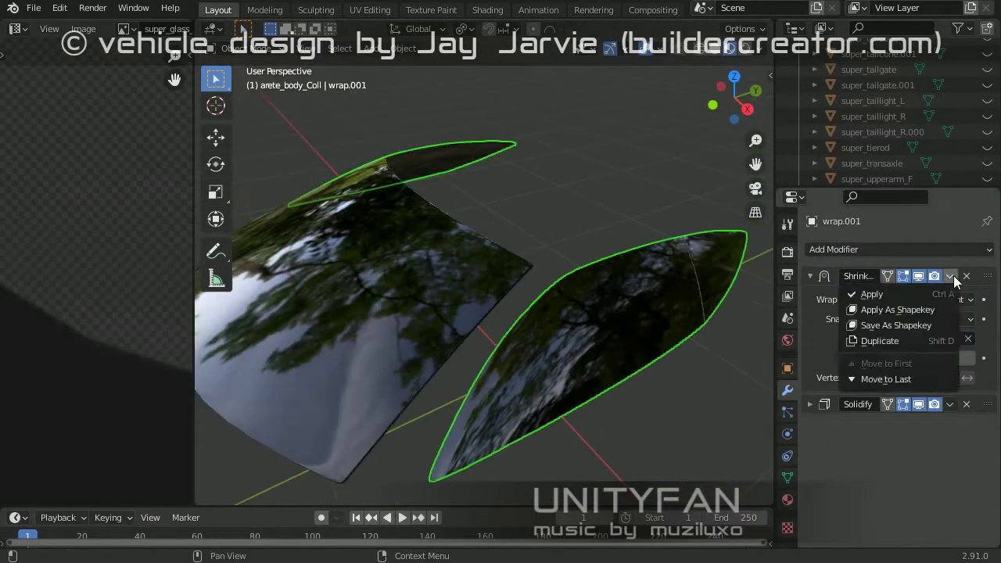
pyautogui.click(871, 294)
# Step: Delete the leftover helper object and bring the whole car back into view
pyautogui.click(643, 380)
pyautogui.press('Delete')
pyautogui.press('/')
# Step: Edit wrap.002's mesh near the windshield, moving its selected part straight up
pyautogui.click(486, 272)
pyautogui.moveTo(487, 272)
pyautogui.mouseDown(button='middle')
pyautogui.moveTo(430, 281)
pyautogui.moveTo(496, 286)
pyautogui.moveTo(488, 276)
pyautogui.moveTo(524, 286)
pyautogui.moveTo(443, 198)
pyautogui.mouseUp(button='middle')
pyautogui.press('Tab')
pyautogui.moveTo(443, 198); pyautogui.dragTo(441, 234)
pyautogui.moveTo(441, 234)
pyautogui.mouseDown(button='middle')
pyautogui.moveTo(521, 308)
pyautogui.moveTo(704, 297)
pyautogui.mouseUp(button='middle')
pyautogui.click(580, 287)
pyautogui.moveTo(580, 287)
pyautogui.mouseDown(button='middle')
pyautogui.moveTo(605, 342)
pyautogui.moveTo(360, 215)
pyautogui.moveTo(480, 279)
pyautogui.mouseUp(button='middle')
# Step: Check the windshield in wireframe, then move the selected part along the Z axis
pyautogui.press('z')
pyautogui.click(353, 282)
pyautogui.hotkey('shift', 'z')
pyautogui.moveTo(565, 237)
pyautogui.mouseDown(button='middle')
pyautogui.moveTo(626, 175)
pyautogui.moveTo(674, 215)
pyautogui.mouseUp(button='middle')
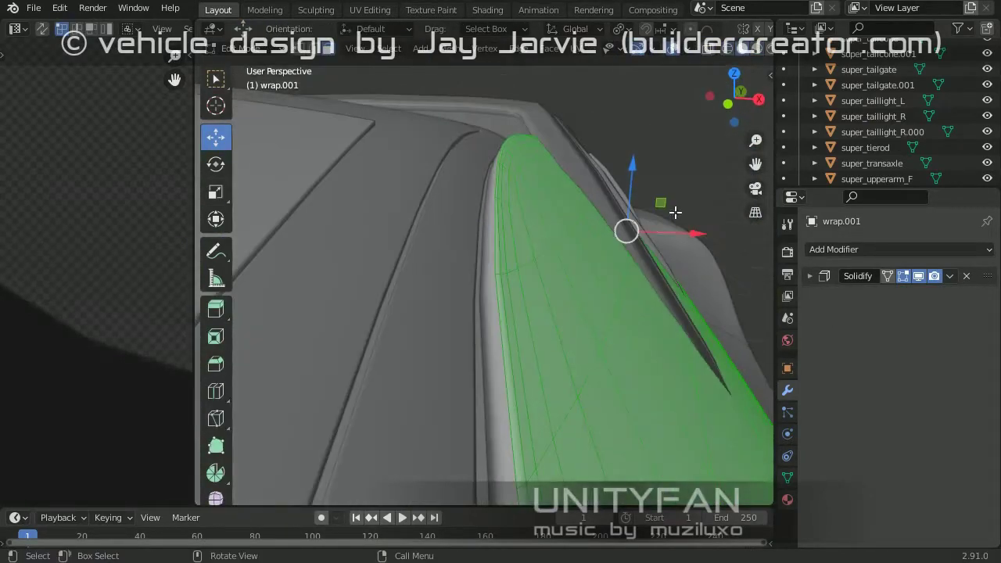
pyautogui.press('g')
pyautogui.press('z')
pyautogui.click(575, 265)
pyautogui.moveTo(575, 266)
pyautogui.mouseDown(button='middle')
pyautogui.moveTo(592, 235)
pyautogui.moveTo(509, 269)
pyautogui.moveTo(470, 335)
pyautogui.moveTo(306, 275)
pyautogui.mouseUp(button='middle')
# Step: Select an edge column of wrap.002 in the UV layout and reposition it over the glass texture
pyautogui.click(306, 276)
pyautogui.keyDown('alt'); pyautogui.click(335, 273); pyautogui.keyUp('alt')
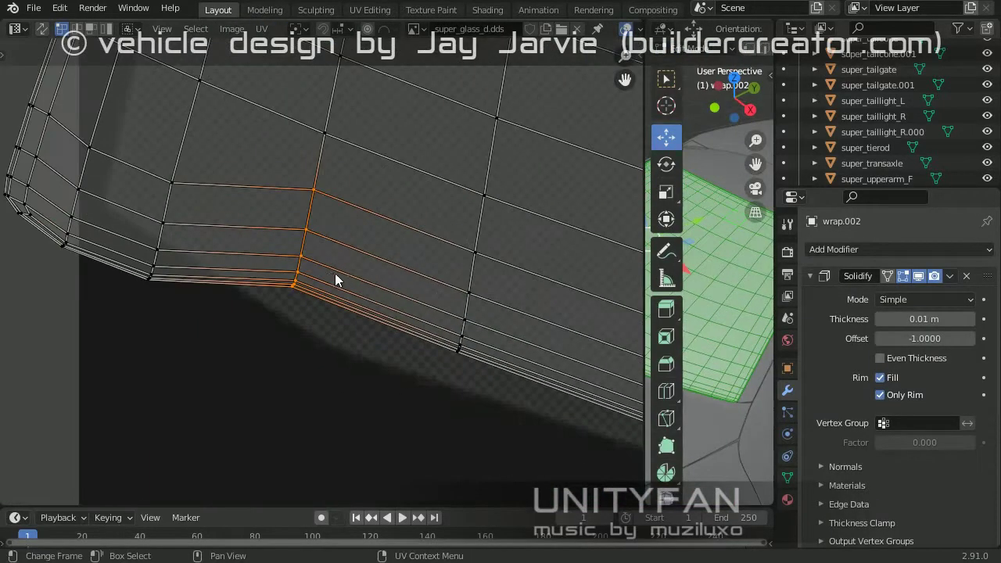
pyautogui.press('g')
pyautogui.click(304, 352)
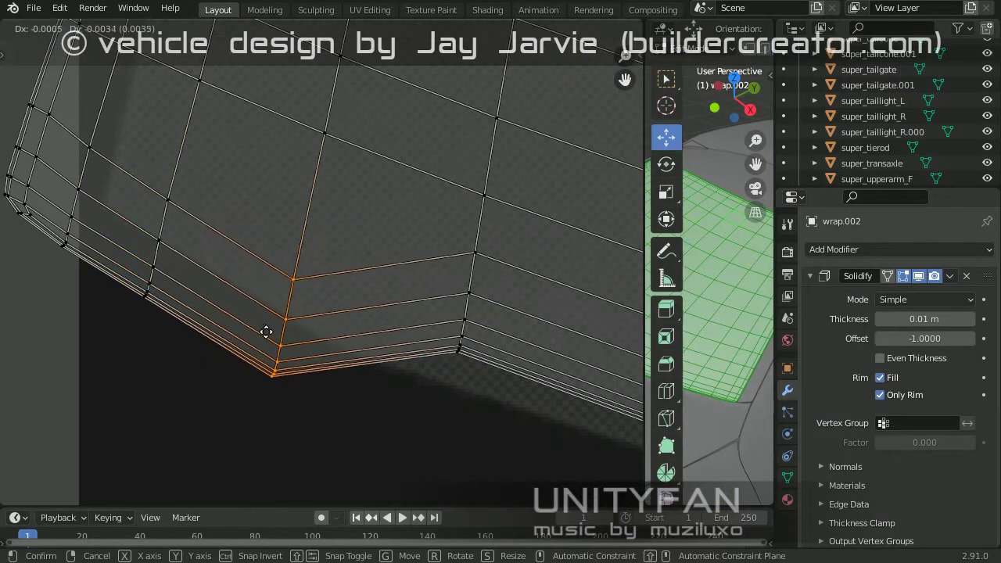
pyautogui.click(266, 332)
pyautogui.press('g')
pyautogui.click(287, 324)
pyautogui.press('g')
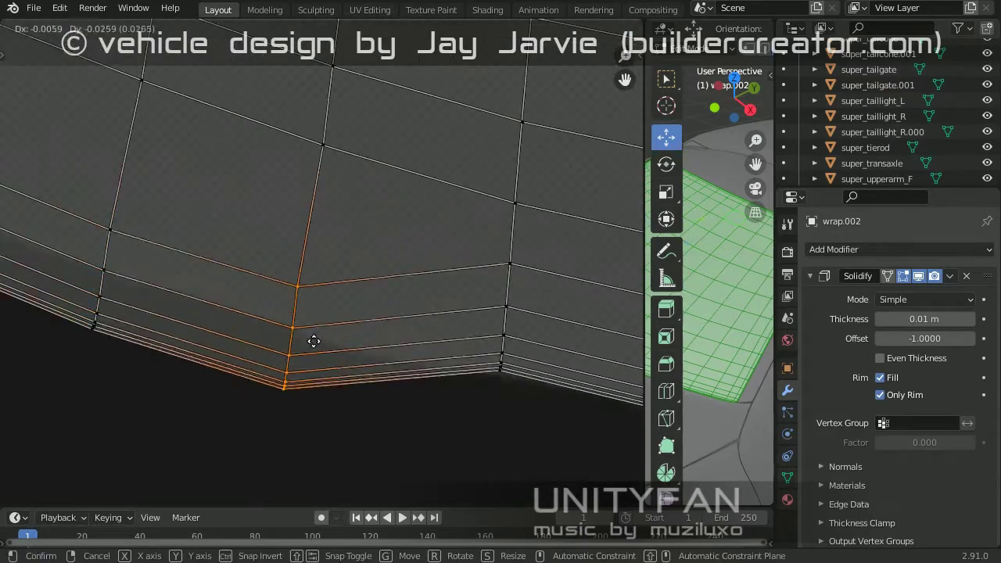
pyautogui.click(313, 340)
pyautogui.scroll(-3, 313, 341)
pyautogui.moveTo(318, 328); pyautogui.dragTo(442, 323, button='middle')
pyautogui.scroll(3, 316, 250)
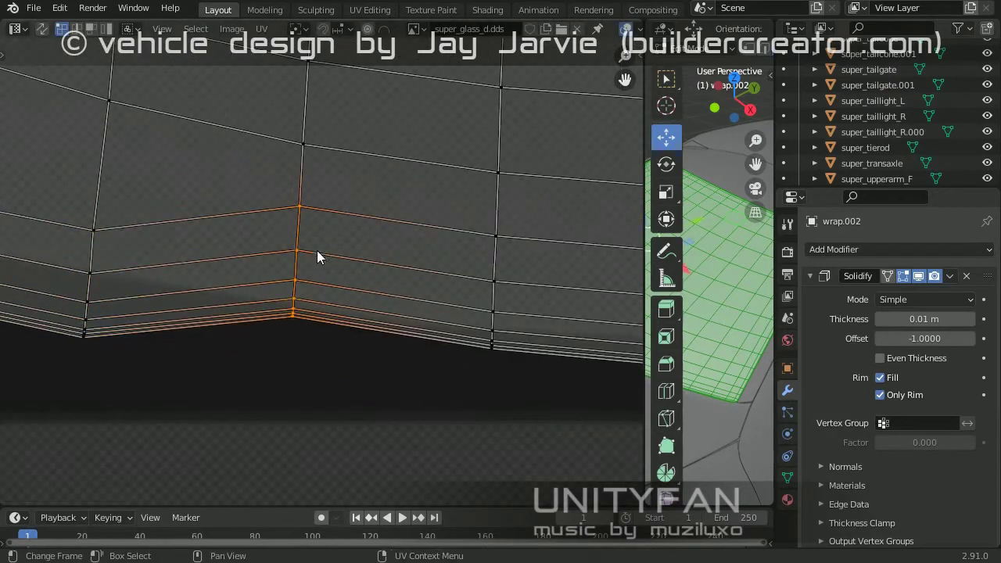
# Step: Move further UV columns left and down to line up with the super_glass_d.dds texture
pyautogui.press('g')
pyautogui.click(118, 258)
pyautogui.moveTo(351, 383); pyautogui.dragTo(410, 393, button='middle')
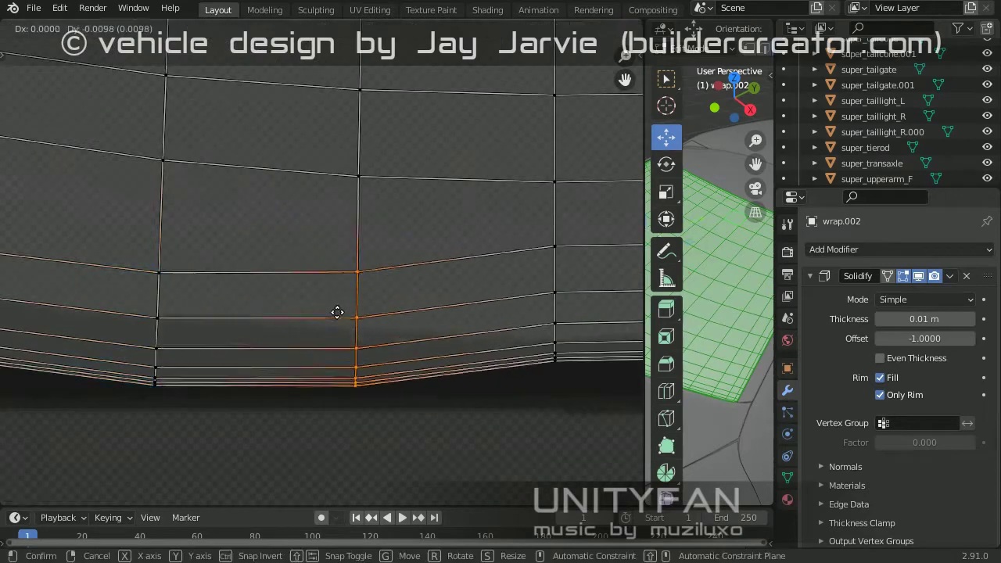
pyautogui.click(337, 312)
pyautogui.press('g')
pyautogui.click(416, 344)
pyautogui.scroll(-3, 422, 368)
pyautogui.scroll(3, 357, 335)
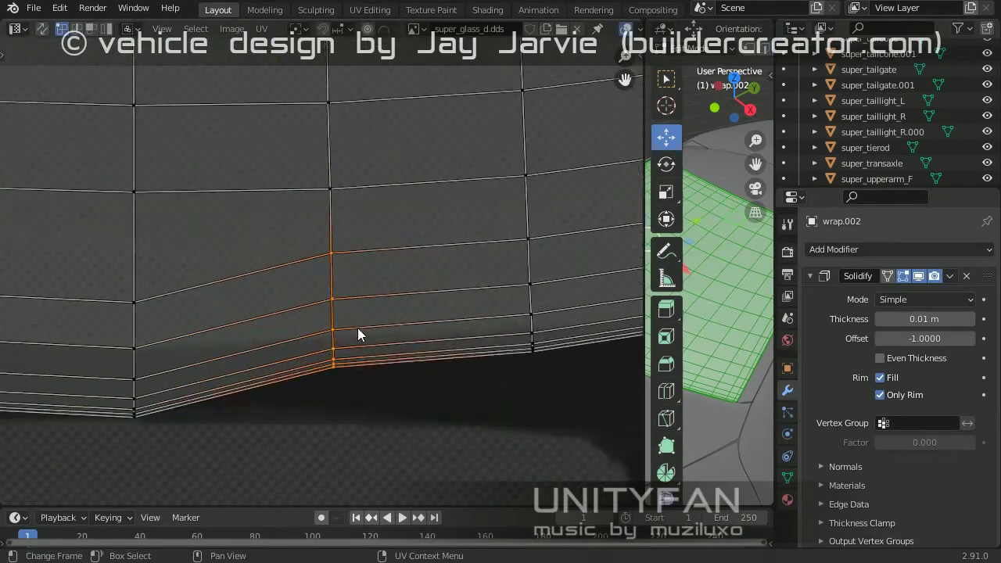
pyautogui.press('g')
pyautogui.click(360, 375)
pyautogui.scroll(-2, 384, 293)
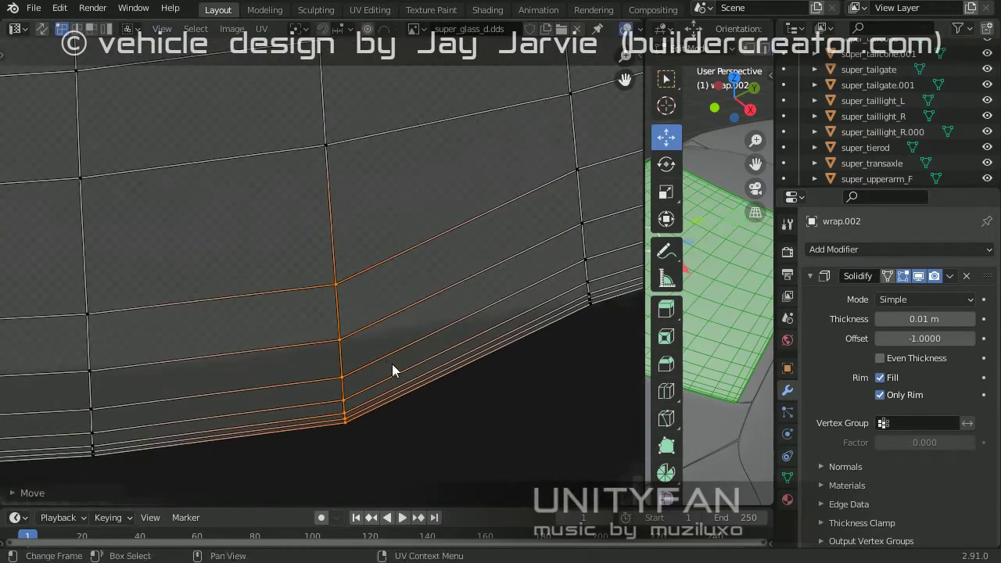
pyautogui.scroll(3, 383, 329)
# Step: Adjust the remaining UV columns, box-select the corner UV faces, and return to Object Mode
pyautogui.press('g')
pyautogui.click(386, 373)
pyautogui.press('g')
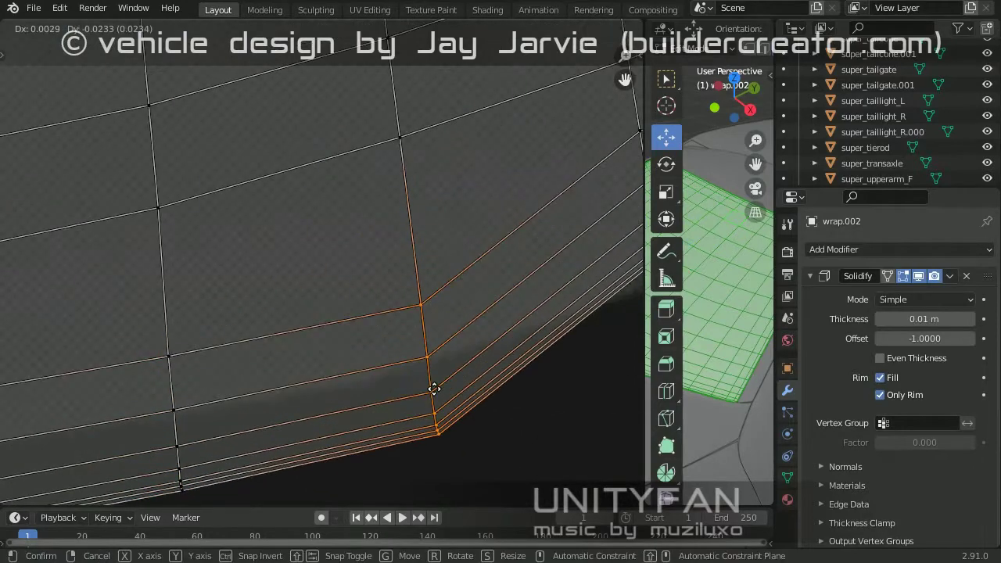
pyautogui.click(431, 391)
pyautogui.scroll(-2, 337, 331)
pyautogui.scroll(3, 337, 330)
pyautogui.press('g')
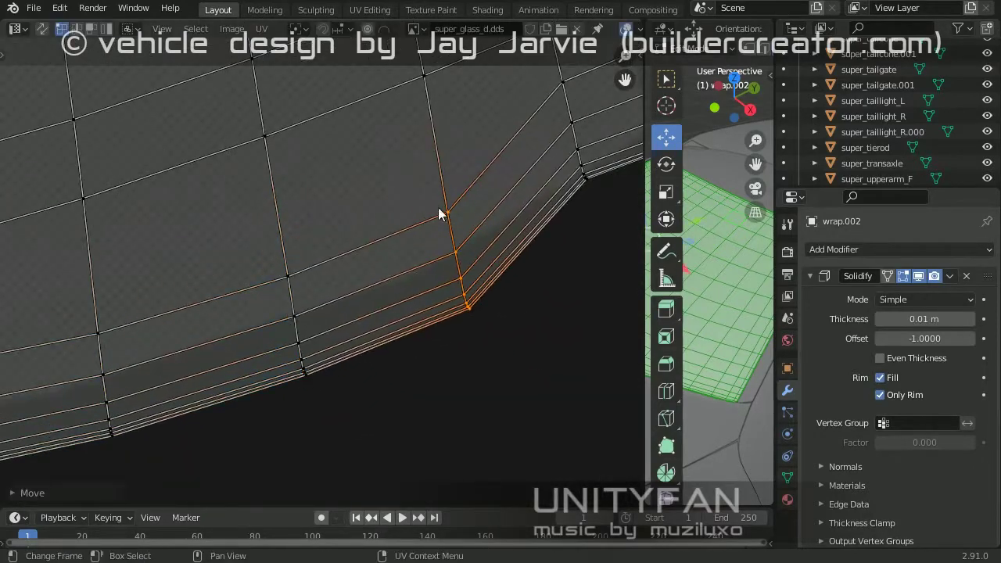
pyautogui.scroll(-2, 440, 214)
pyautogui.moveTo(619, 391); pyautogui.dragTo(324, 70)
pyautogui.scroll(3, 456, 237)
pyautogui.scroll(-1, 456, 237)
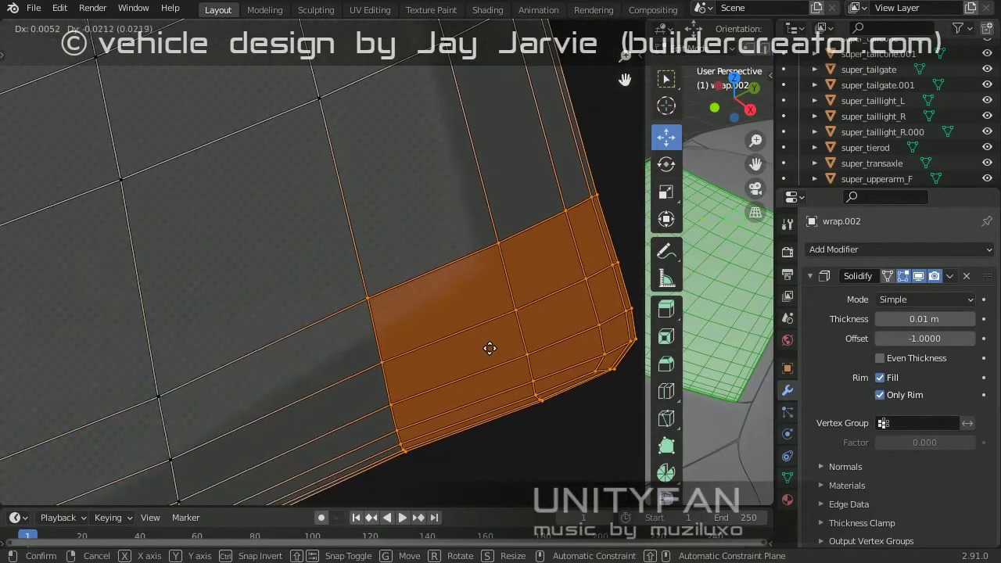
pyautogui.scroll(-2, 391, 250)
pyautogui.press('Tab')
# Step: Enlarge the 3D view and isolate the wrap.002 panel by hiding the other objects
pyautogui.moveTo(644, 304); pyautogui.dragTo(144, 303)
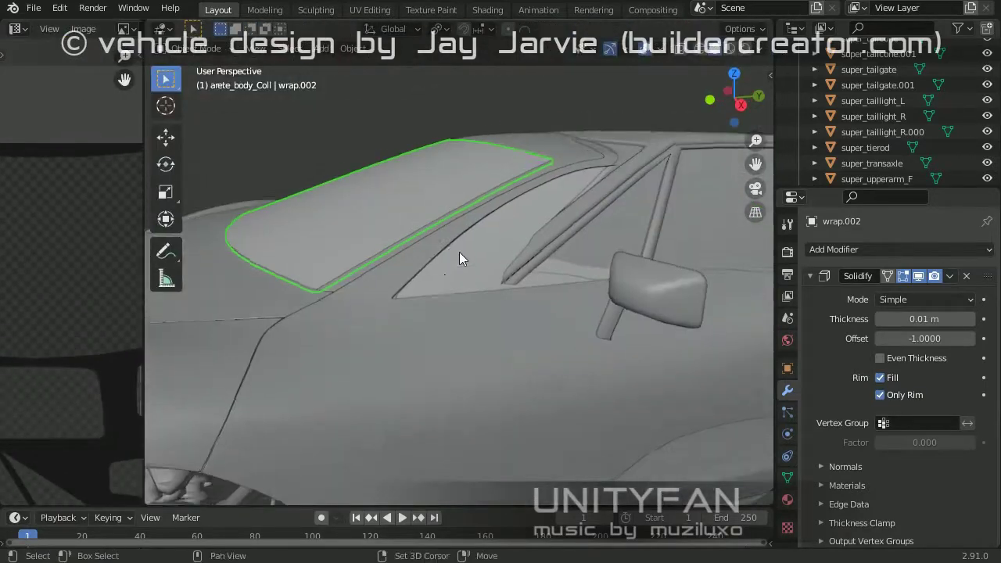
pyautogui.scroll(3, 459, 252)
pyautogui.hotkey('shift', 'h')
pyautogui.moveTo(433, 250); pyautogui.dragTo(508, 281, button='middle')
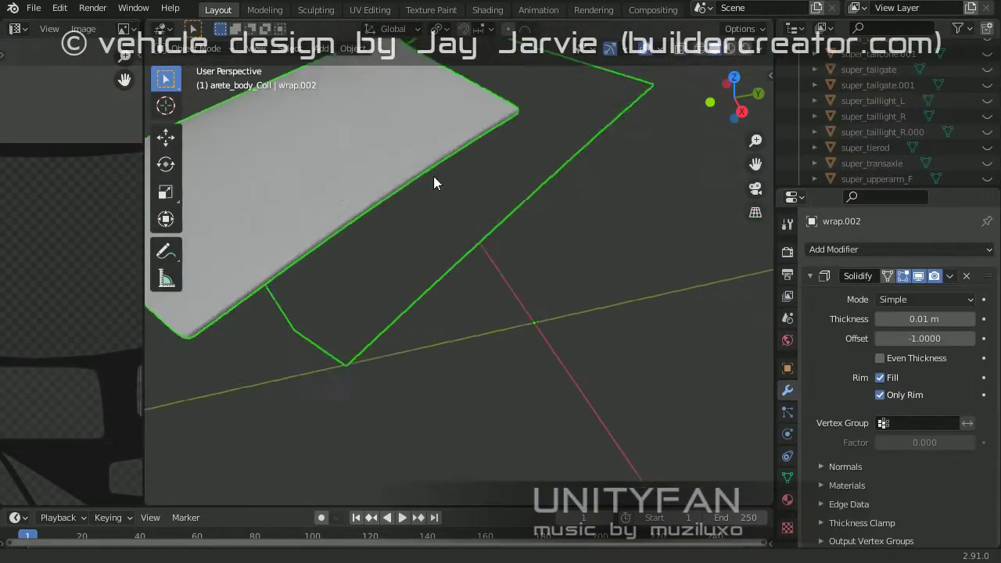
pyautogui.moveTo(510, 211)
pyautogui.mouseDown(button='middle')
pyautogui.moveTo(525, 240)
pyautogui.moveTo(464, 194)
pyautogui.moveTo(597, 211)
pyautogui.moveTo(558, 258)
pyautogui.moveTo(561, 248)
pyautogui.mouseUp(button='middle')
pyautogui.scroll(2, 558, 258)
pyautogui.press('Tab')
pyautogui.press('Tab')
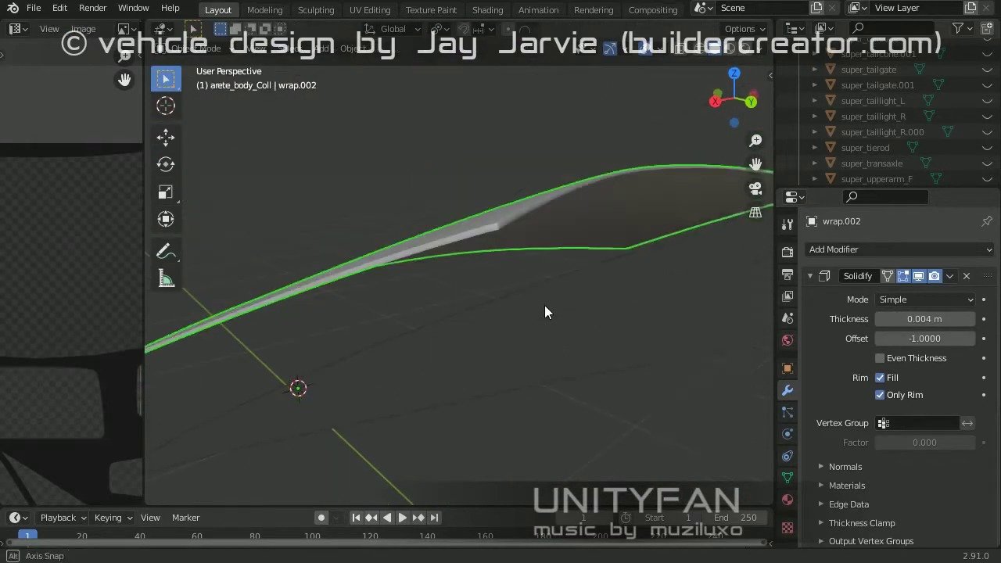
# Step: Turn on Backface Culling in the viewport shading options
pyautogui.click(739, 49)
pyautogui.click(670, 348)
pyautogui.moveTo(674, 351)
pyautogui.mouseDown(button='middle')
pyautogui.moveTo(365, 359)
pyautogui.moveTo(417, 313)
pyautogui.moveTo(572, 341)
pyautogui.moveTo(597, 232)
pyautogui.mouseUp(button='middle')
# Step: Compare the super_glass materials of super_windshield, super_windshield_int and wrap.002, then edit wrap.002
pyautogui.click(572, 341)
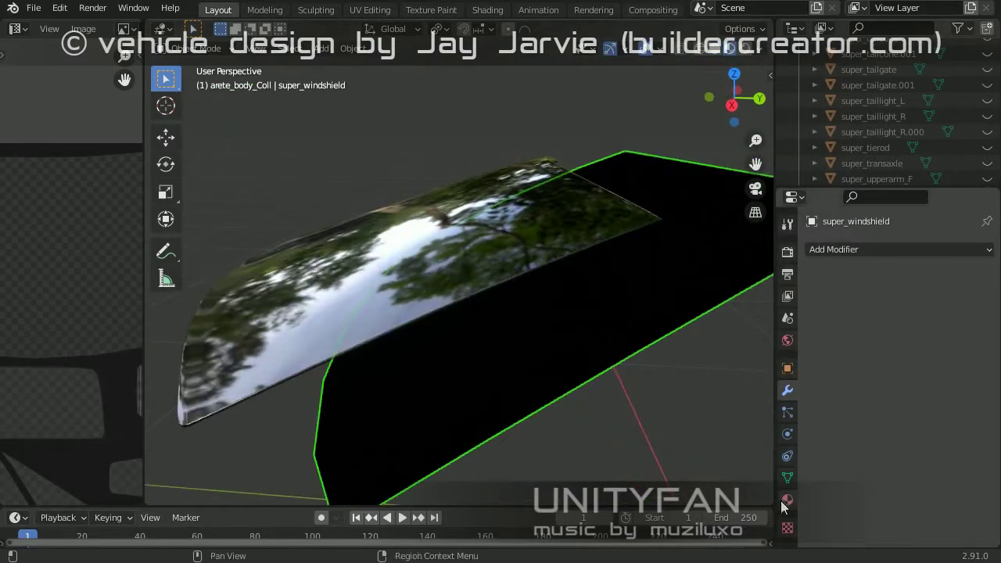
pyautogui.click(787, 499)
pyautogui.click(507, 288)
pyautogui.moveTo(507, 288)
pyautogui.mouseDown(button='middle')
pyautogui.moveTo(603, 324)
pyautogui.moveTo(626, 297)
pyautogui.mouseUp(button='middle')
pyautogui.click(625, 297)
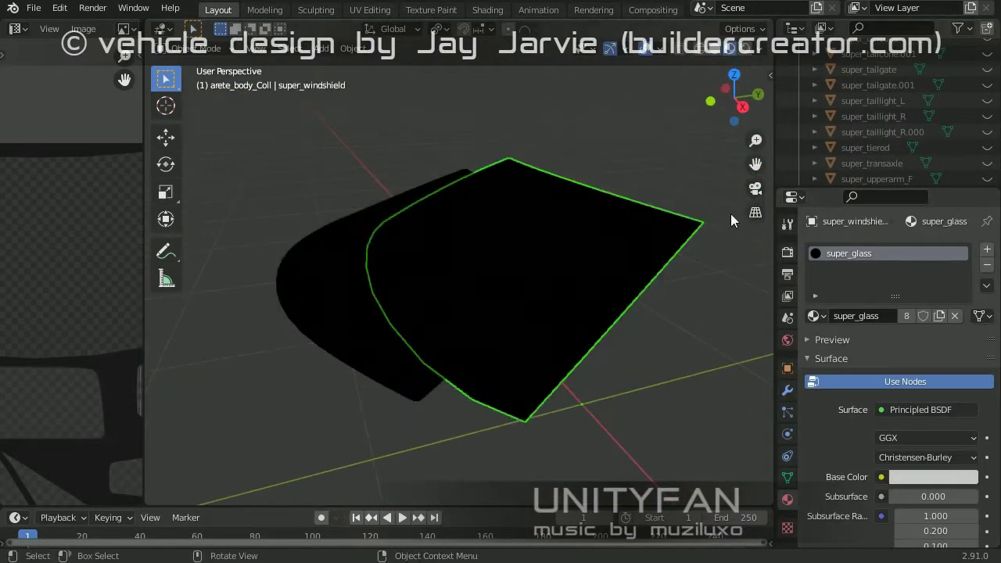
pyautogui.scroll(-3, 878, 122)
pyautogui.moveTo(455, 347)
pyautogui.mouseDown(button='middle')
pyautogui.moveTo(495, 337)
pyautogui.moveTo(564, 279)
pyautogui.moveTo(536, 194)
pyautogui.moveTo(529, 230)
pyautogui.moveTo(474, 263)
pyautogui.mouseUp(button='middle')
pyautogui.click(495, 337)
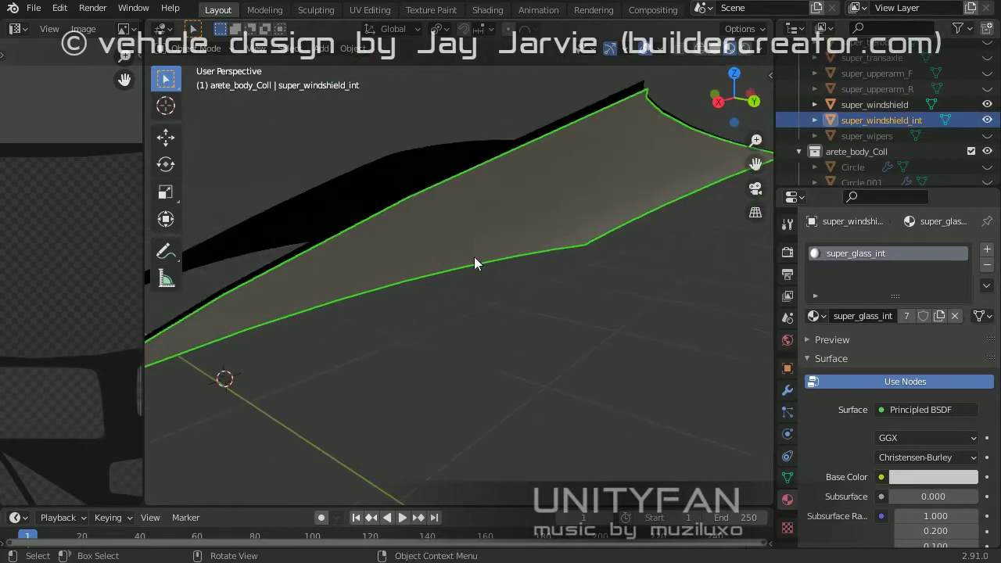
pyautogui.click(474, 264)
pyautogui.moveTo(911, 198)
pyautogui.mouseDown(button='middle')
pyautogui.moveTo(370, 223)
pyautogui.moveTo(393, 205)
pyautogui.moveTo(477, 232)
pyautogui.moveTo(474, 258)
pyautogui.moveTo(519, 258)
pyautogui.moveTo(442, 246)
pyautogui.mouseUp(button='middle')
pyautogui.press('Tab')
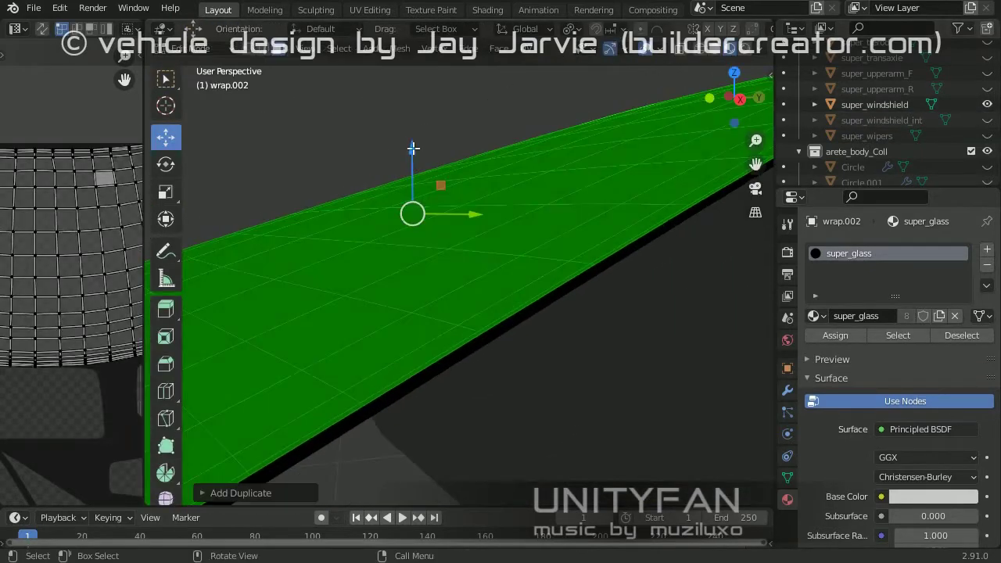
# Step: Separate the extra glass strip into wrap.004 and remove its Solidify modifier
pyautogui.moveTo(413, 148)
pyautogui.mouseDown(button='middle')
pyautogui.moveTo(449, 190)
pyautogui.moveTo(453, 257)
pyautogui.moveTo(427, 276)
pyautogui.moveTo(505, 196)
pyautogui.mouseUp(button='middle')
pyautogui.keyDown('alt'); pyautogui.click(504, 195); pyautogui.keyUp('alt')
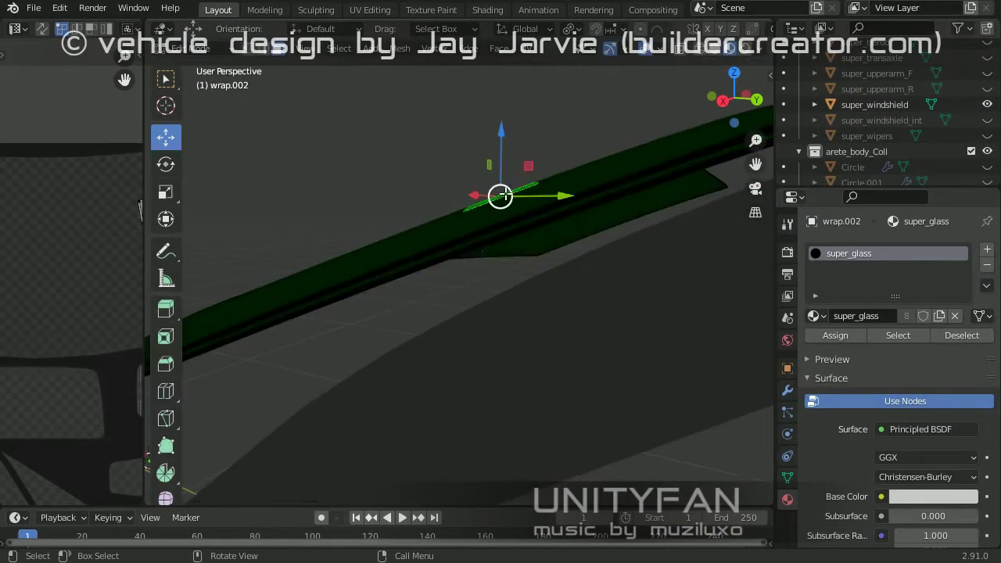
pyautogui.keyDown('ctrl'); pyautogui.click(484, 239); pyautogui.keyUp('ctrl')
pyautogui.click(483, 239)
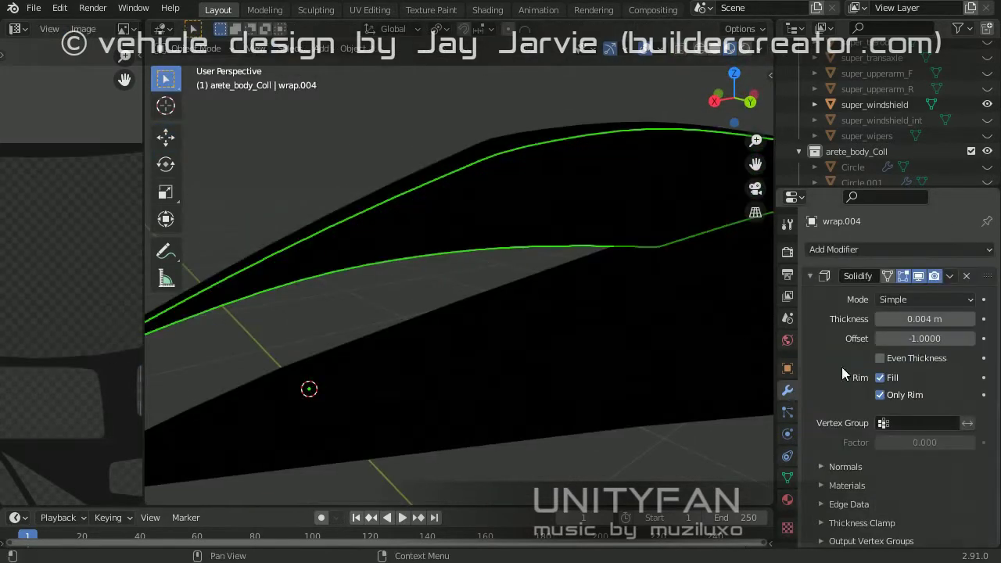
pyautogui.click(966, 276)
# Step: Inspect the materials of wrap.004 and super_windshield_int
pyautogui.press('Tab')
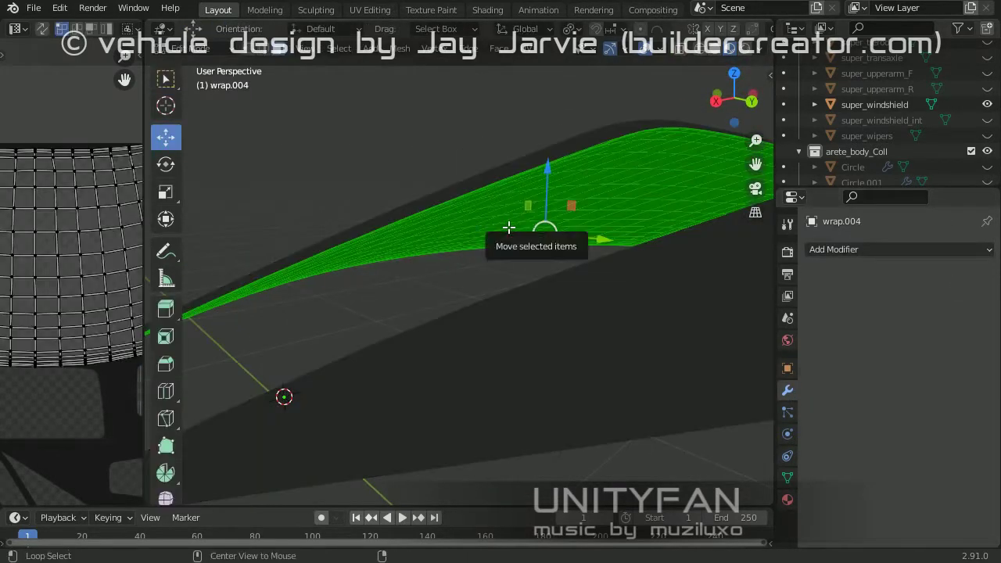
pyautogui.press('Tab')
pyautogui.moveTo(519, 242); pyautogui.dragTo(528, 292, button='middle')
pyautogui.click(529, 292)
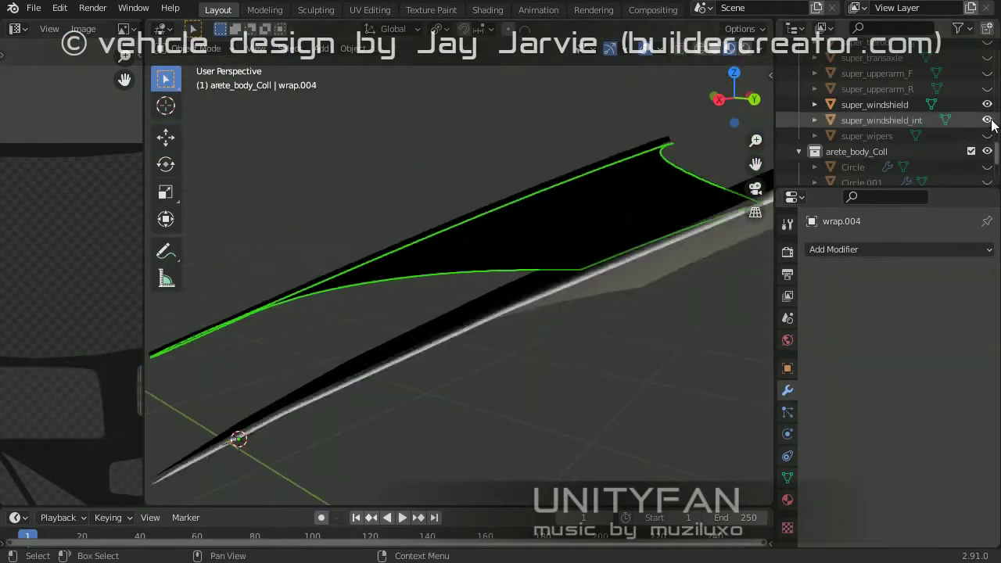
pyautogui.click(787, 499)
pyautogui.click(533, 236)
pyautogui.moveTo(532, 237); pyautogui.dragTo(563, 272, button='middle')
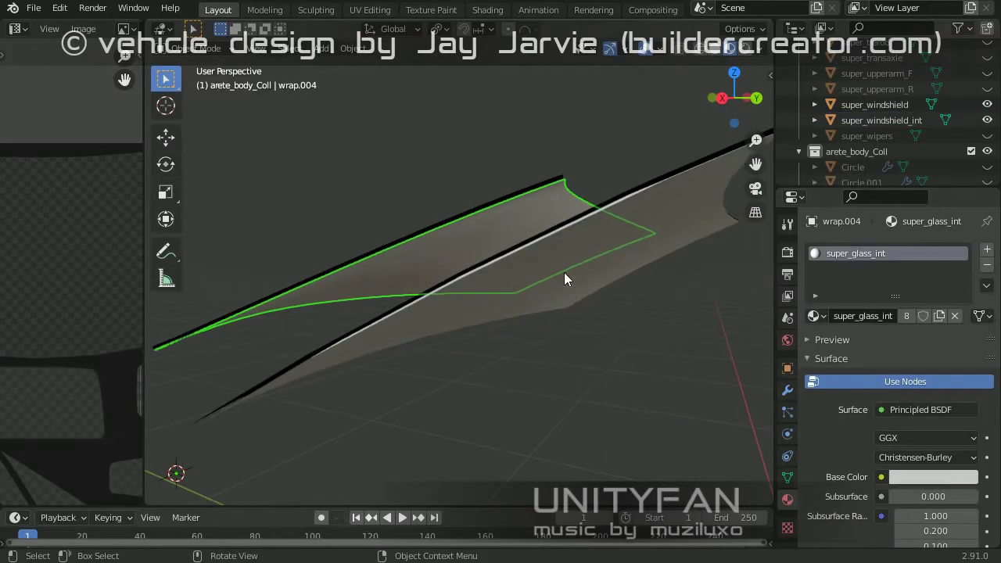
pyautogui.click(553, 295)
pyautogui.click(567, 297)
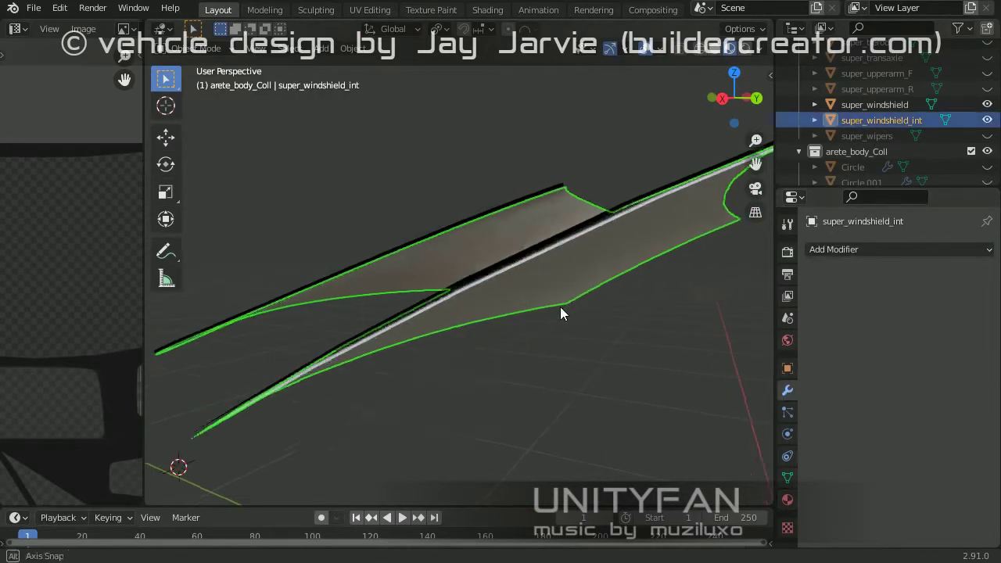
# Step: Grow a face selection on super_windshield_int and delete the overlapping faces
pyautogui.press('Tab')
pyautogui.click(555, 287)
pyautogui.press('ctrl+KP_Add')
pyautogui.press('ctrl+KP_Add')
pyautogui.press('ctrl+KP_Add')
pyautogui.press('x')
pyautogui.click(519, 322)
pyautogui.press('Tab')
pyautogui.click(538, 281)
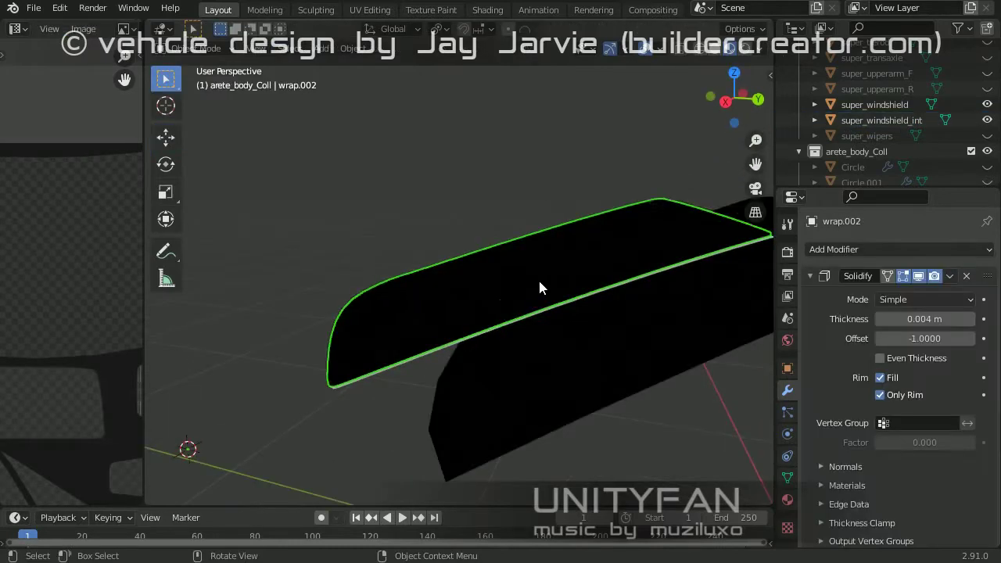
# Step: Remove the Solidify modifier from wrap.002
pyautogui.click(592, 332)
pyautogui.moveTo(587, 331)
pyautogui.mouseDown(button='middle')
pyautogui.moveTo(556, 367)
pyautogui.moveTo(491, 233)
pyautogui.mouseUp(button='middle')
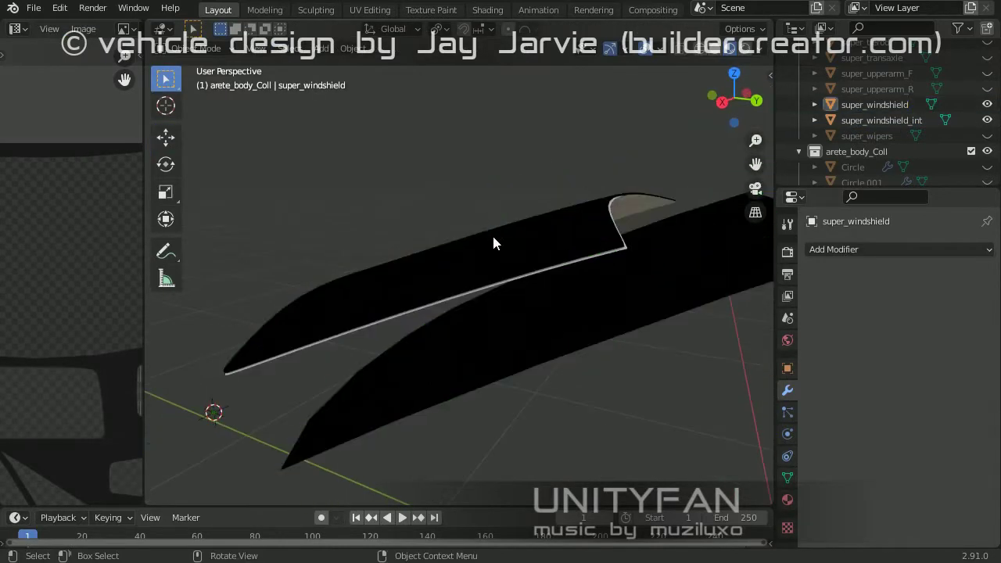
pyautogui.click(491, 233)
pyautogui.click(949, 275)
pyautogui.click(879, 294)
# Step: Grow the face selection on the super_windshield mesh and return to Object Mode
pyautogui.click(548, 331)
pyautogui.press('Tab')
pyautogui.press('ctrl+KP_Add')
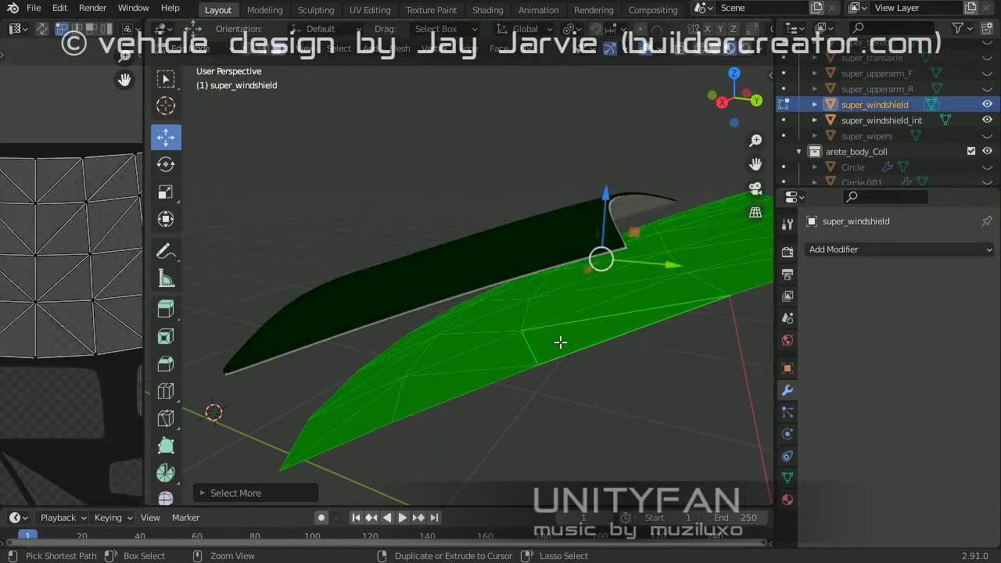
pyautogui.press('Tab')
pyautogui.moveTo(559, 342)
pyautogui.mouseDown(button='middle')
pyautogui.moveTo(566, 344)
pyautogui.moveTo(541, 312)
pyautogui.mouseUp(button='middle')
pyautogui.scroll(-5, 547, 336)
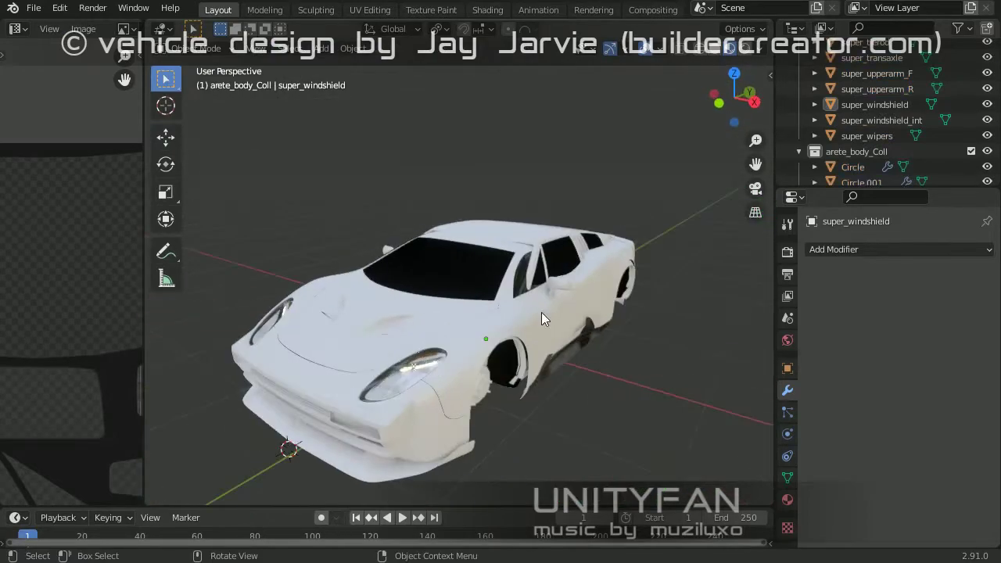
# Step: Switch the viewport to solid shading and turn on the Face Orientation overlay
pyautogui.press('z')
pyautogui.click(625, 353)
pyautogui.scroll(4, 458, 219)
pyautogui.moveTo(488, 276)
pyautogui.mouseDown(button='middle')
pyautogui.moveTo(529, 315)
pyautogui.moveTo(571, 314)
pyautogui.moveTo(522, 267)
pyautogui.mouseUp(button='middle')
pyautogui.click(660, 49)
pyautogui.click(563, 330)
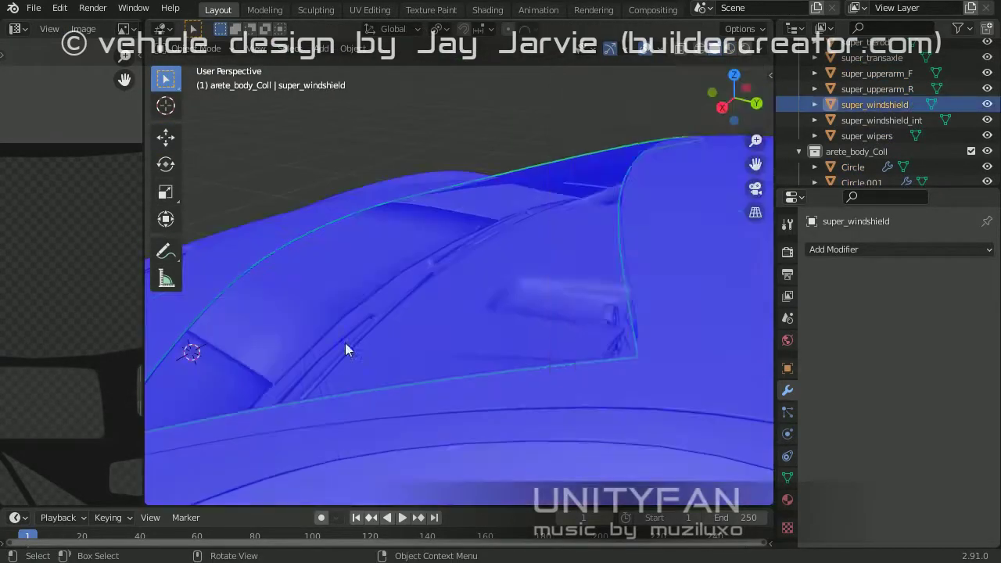
pyautogui.moveTo(347, 346)
pyautogui.mouseDown(button='middle')
pyautogui.moveTo(413, 284)
pyautogui.moveTo(413, 227)
pyautogui.moveTo(550, 290)
pyautogui.mouseUp(button='middle')
# Step: Select super_windshield, enter Edit Mode and unwrap its UVs
pyautogui.click(550, 289)
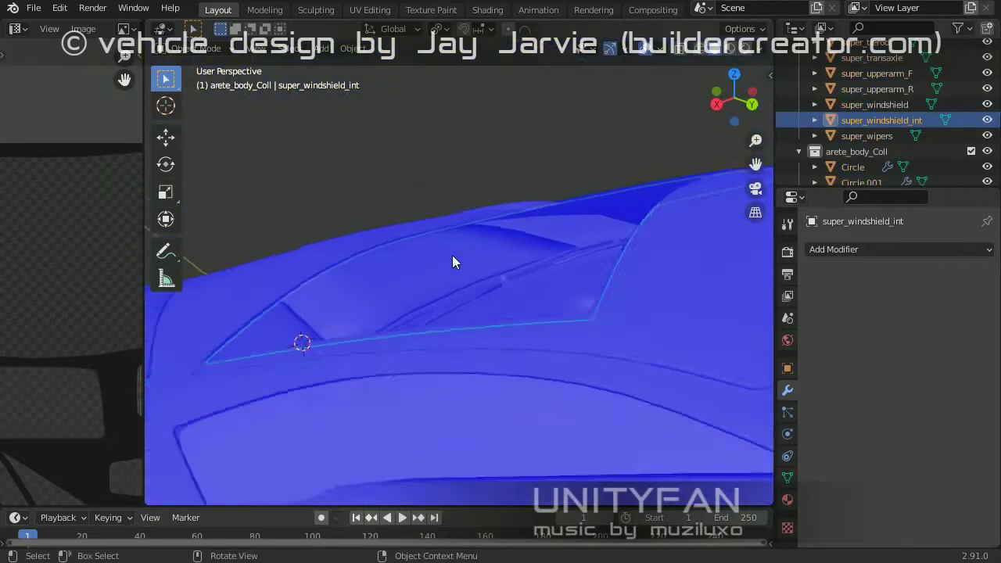
pyautogui.scroll(-5, 574, 298)
pyautogui.scroll(5, 368, 254)
pyautogui.click(498, 310)
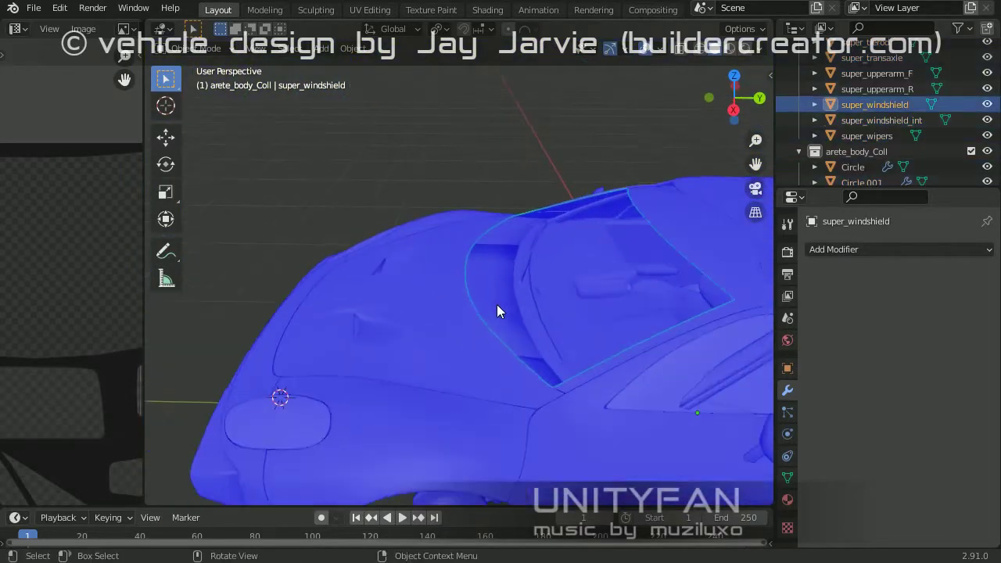
pyautogui.press('Tab')
pyautogui.moveTo(143, 301); pyautogui.dragTo(451, 300)
pyautogui.press('u')
pyautogui.click(311, 299)
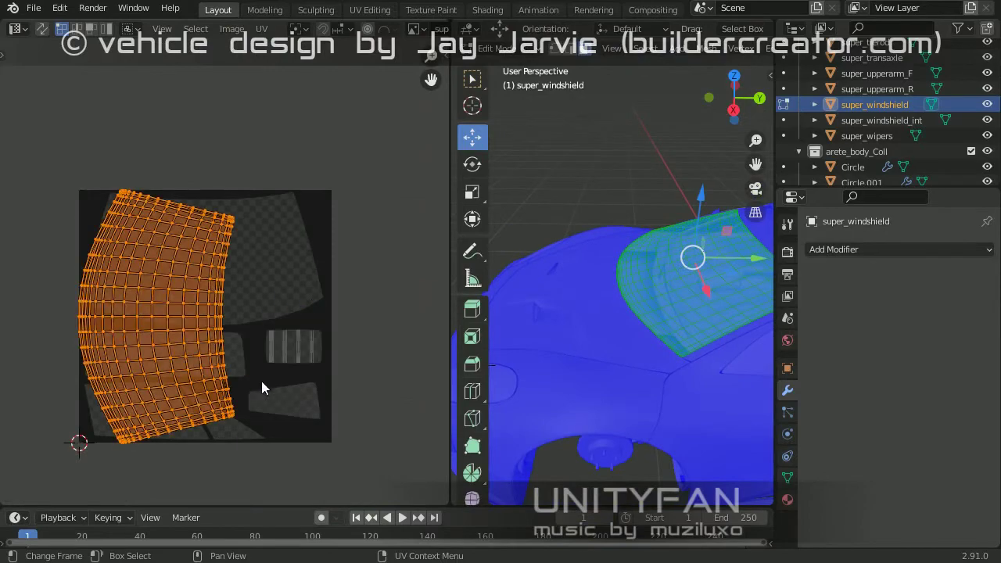
# Step: Rotate the UV island and move it over the windshield area of super_glass_d.dds
pyautogui.click(286, 232)
pyautogui.scroll(2, 286, 231)
pyautogui.press('g')
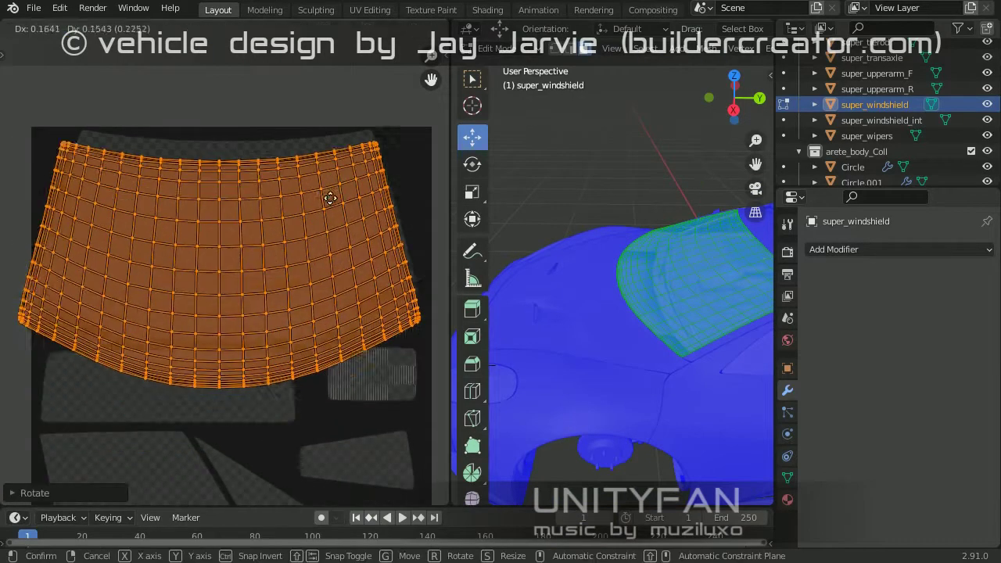
pyautogui.click(363, 258)
pyautogui.scroll(2, 231, 266)
pyautogui.moveTo(454, 279); pyautogui.dragTo(695, 279)
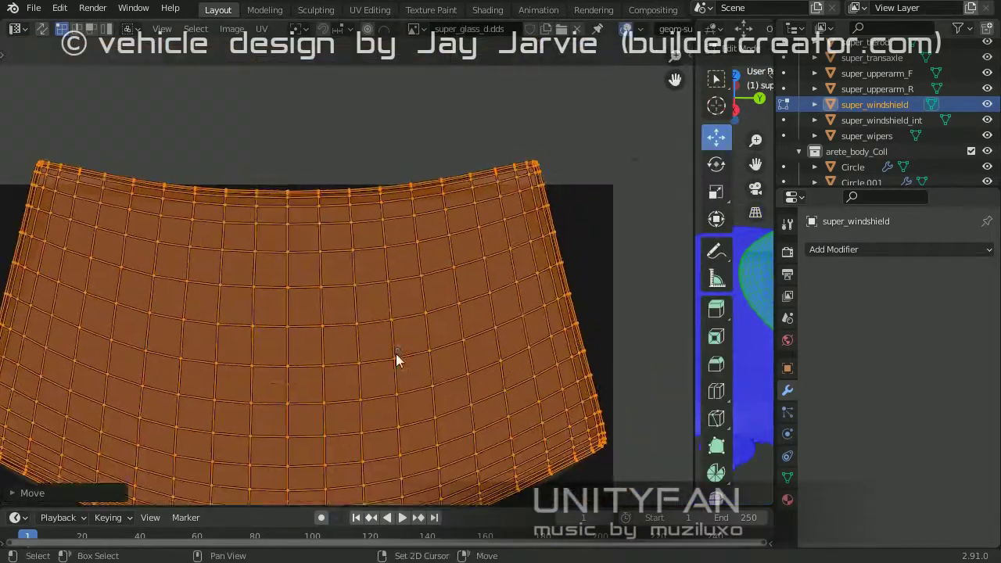
pyautogui.scroll(2, 398, 357)
pyautogui.moveTo(447, 250); pyautogui.dragTo(438, 225, button='middle')
pyautogui.scroll(1, 425, 251)
pyautogui.scroll(1, 438, 331)
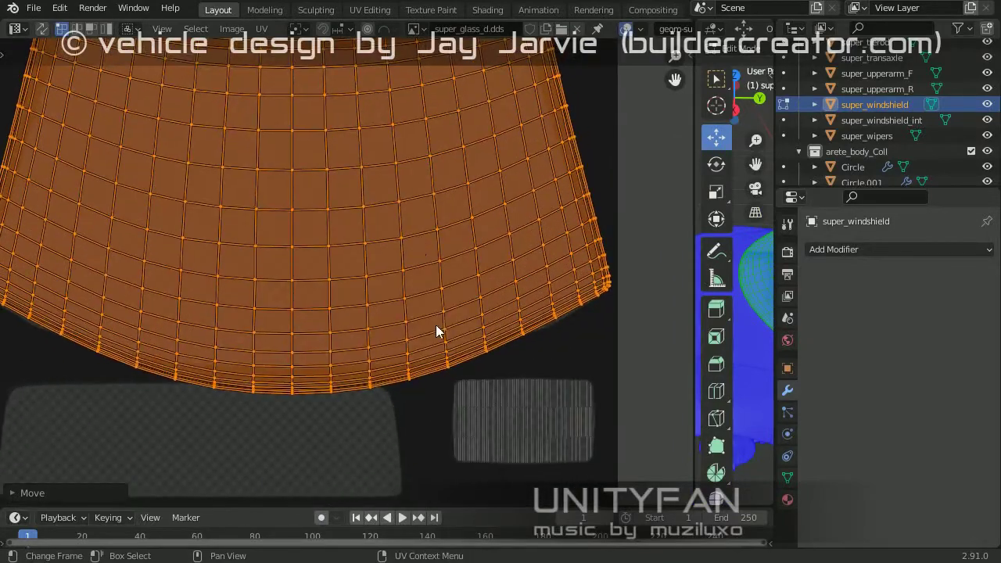
pyautogui.scroll(1, 319, 293)
pyautogui.scroll(2, 398, 335)
pyautogui.scroll(1, 398, 335)
# Step: Move the left column of UV vertices vertically to follow the windshield edge
pyautogui.keyDown('alt'); pyautogui.click(309, 258); pyautogui.keyUp('alt')
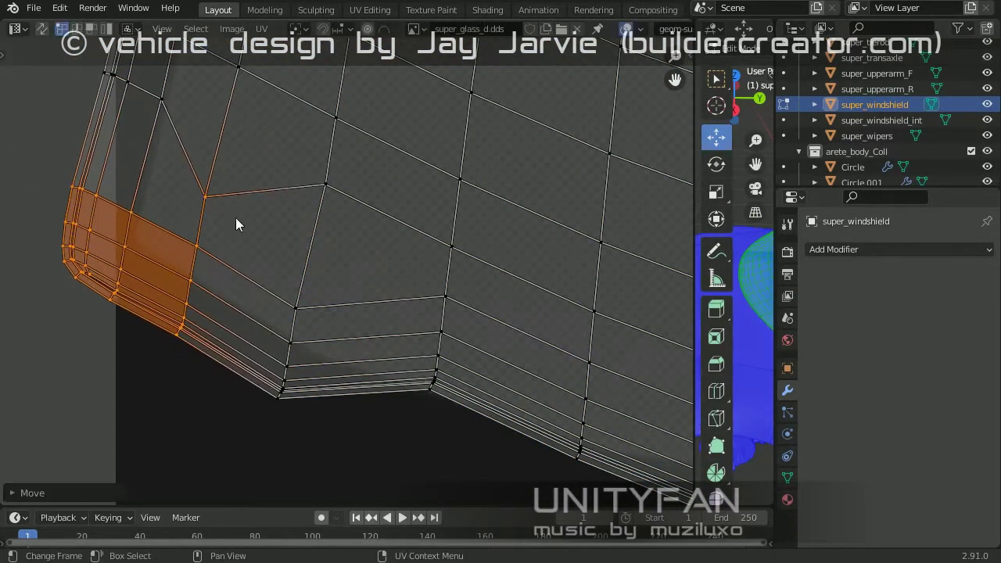
pyautogui.moveTo(116, 272); pyautogui.dragTo(118, 274)
pyautogui.scroll(-2, 279, 261)
pyautogui.scroll(3, 307, 269)
pyautogui.press('g')
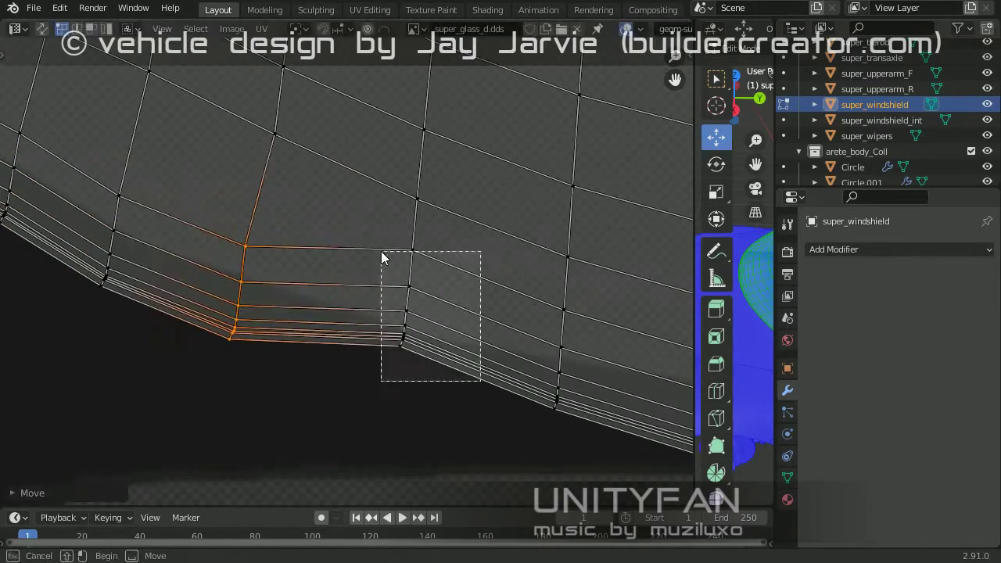
pyautogui.moveTo(381, 251); pyautogui.dragTo(372, 341)
pyautogui.click(336, 300)
pyautogui.scroll(-2, 467, 417)
pyautogui.scroll(2, 340, 311)
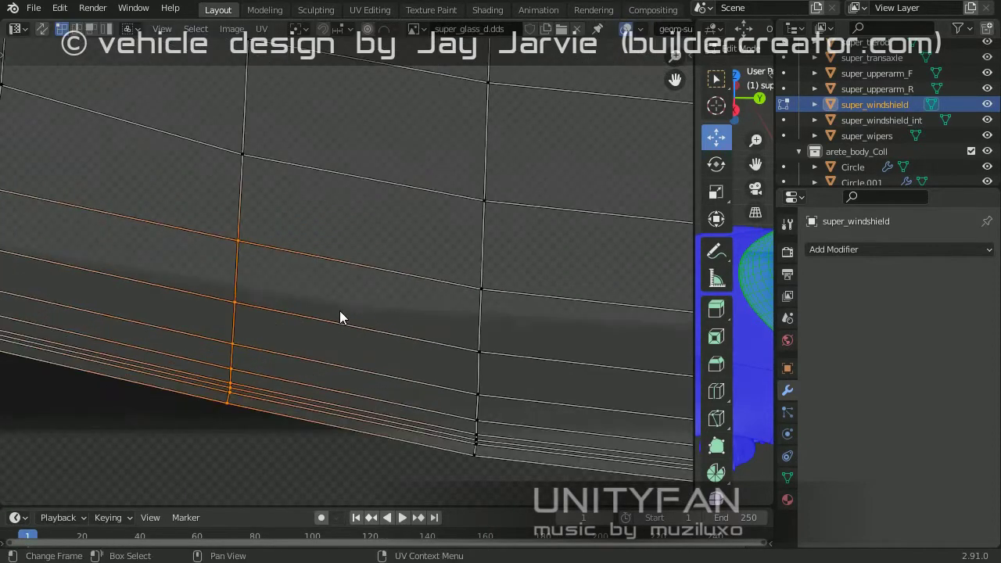
pyautogui.scroll(1, 411, 263)
pyautogui.scroll(-2, 455, 335)
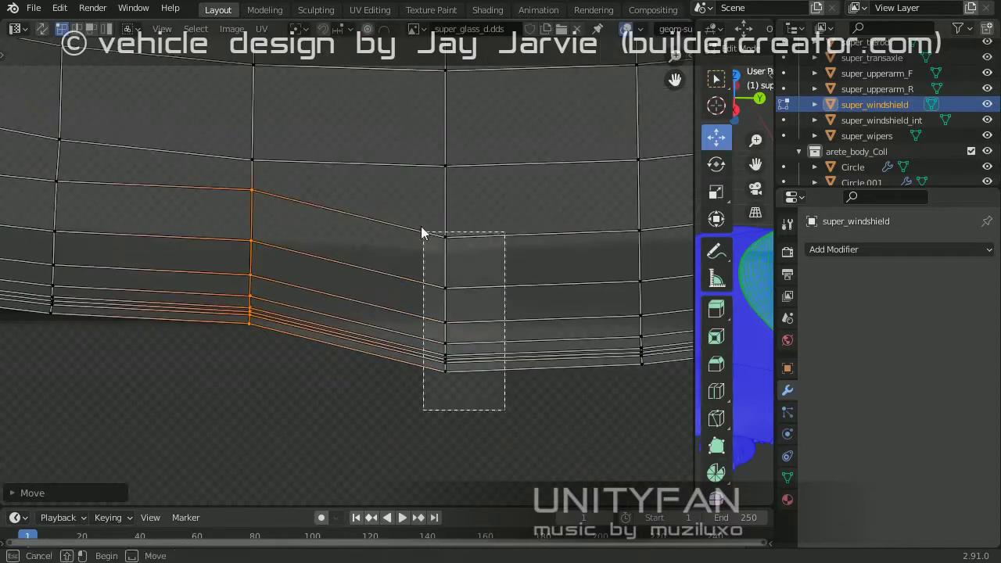
pyautogui.scroll(2, 422, 230)
pyautogui.press('y')
pyautogui.scroll(-2, 363, 300)
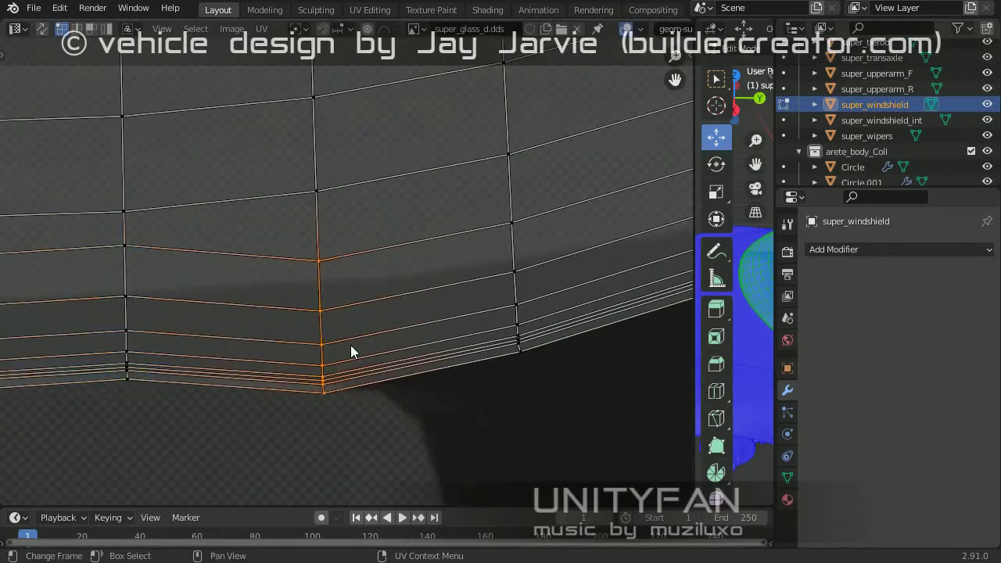
pyautogui.scroll(2, 353, 341)
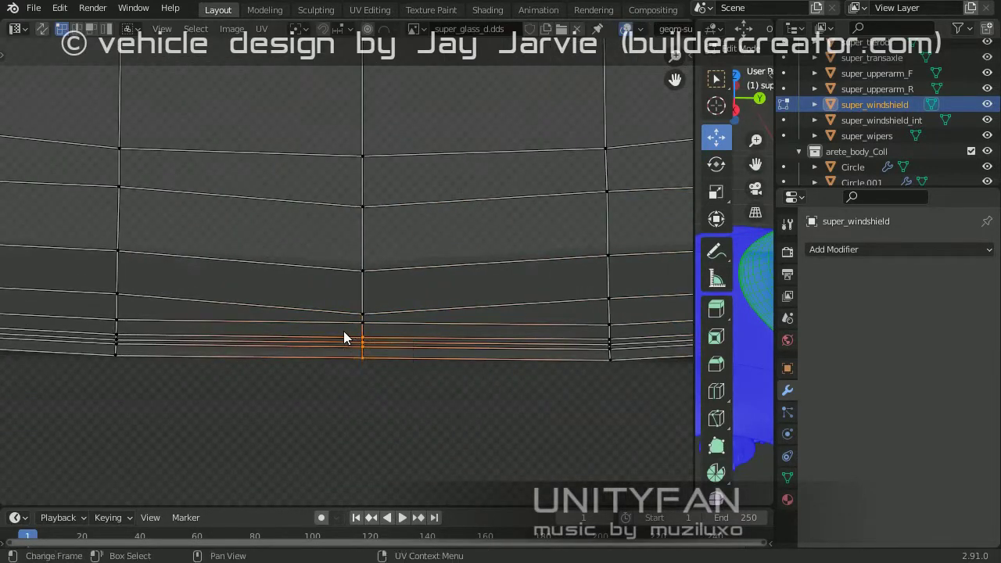
pyautogui.scroll(2, 344, 338)
pyautogui.scroll(-1, 513, 370)
# Step: Reposition the corner UV patches onto the windscreen corners of the texture
pyautogui.click(280, 328)
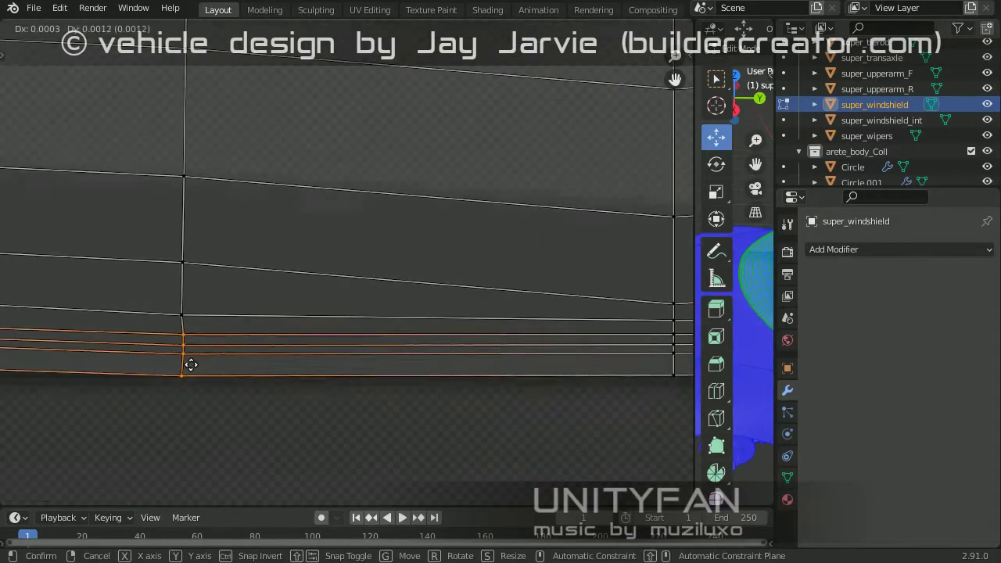
pyautogui.scroll(-3, 394, 318)
pyautogui.scroll(2, 392, 323)
pyautogui.scroll(1, 438, 281)
pyautogui.click(472, 238)
pyautogui.scroll(1, 472, 245)
pyautogui.press('g')
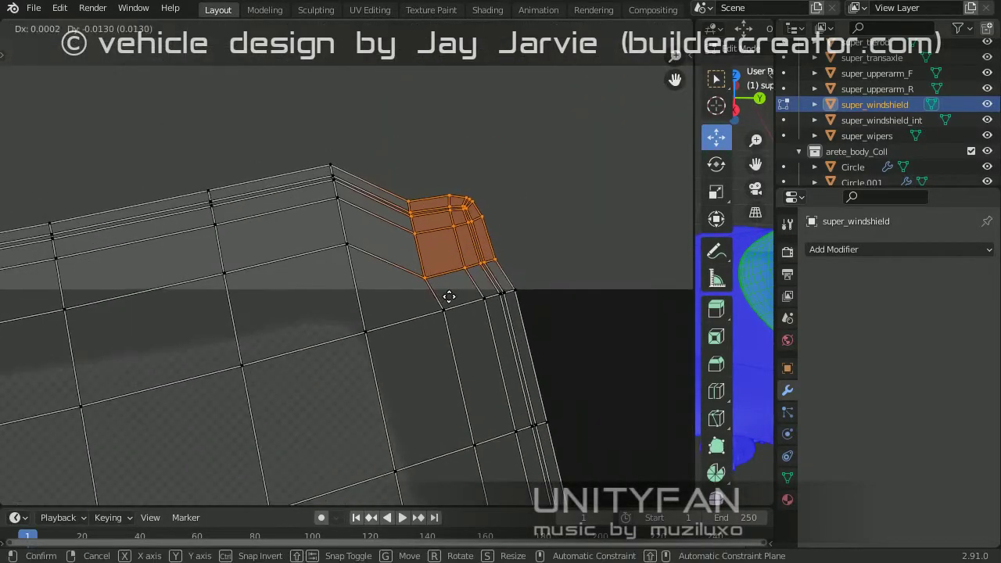
pyautogui.scroll(2, 235, 249)
pyautogui.press('g')
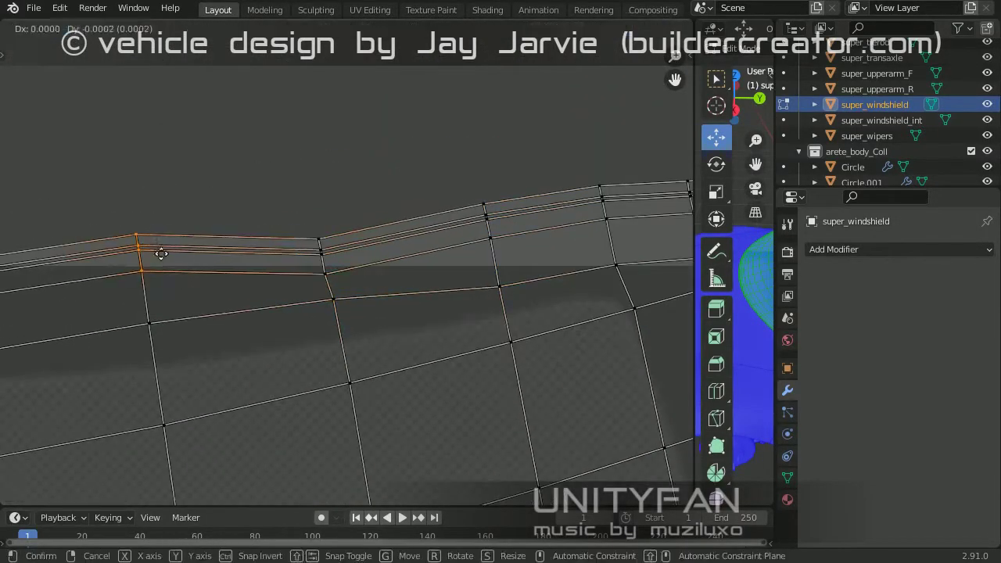
pyautogui.scroll(-2, 318, 232)
pyautogui.click(261, 277)
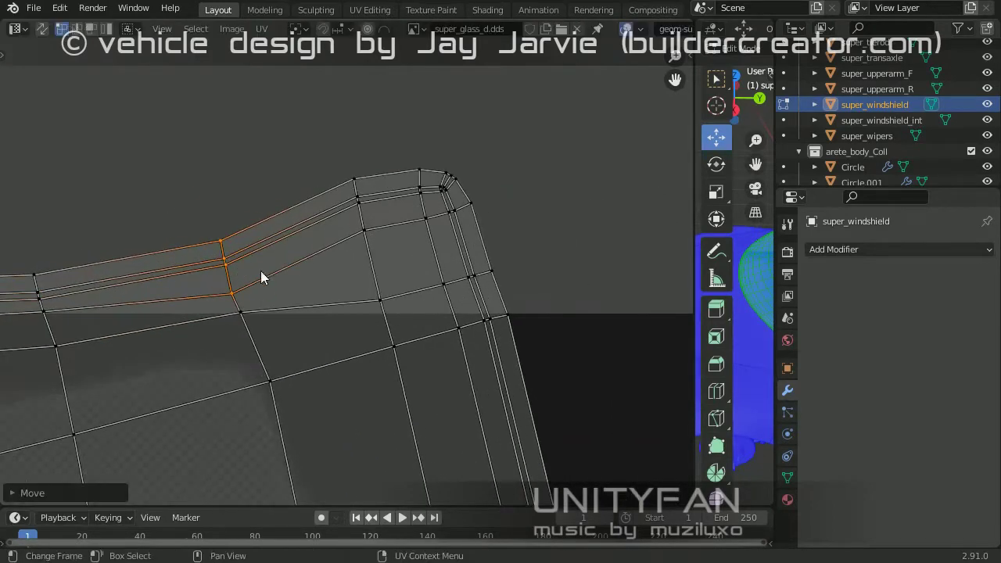
pyautogui.scroll(-3, 434, 221)
pyautogui.scroll(3, 152, 286)
pyautogui.press('g')
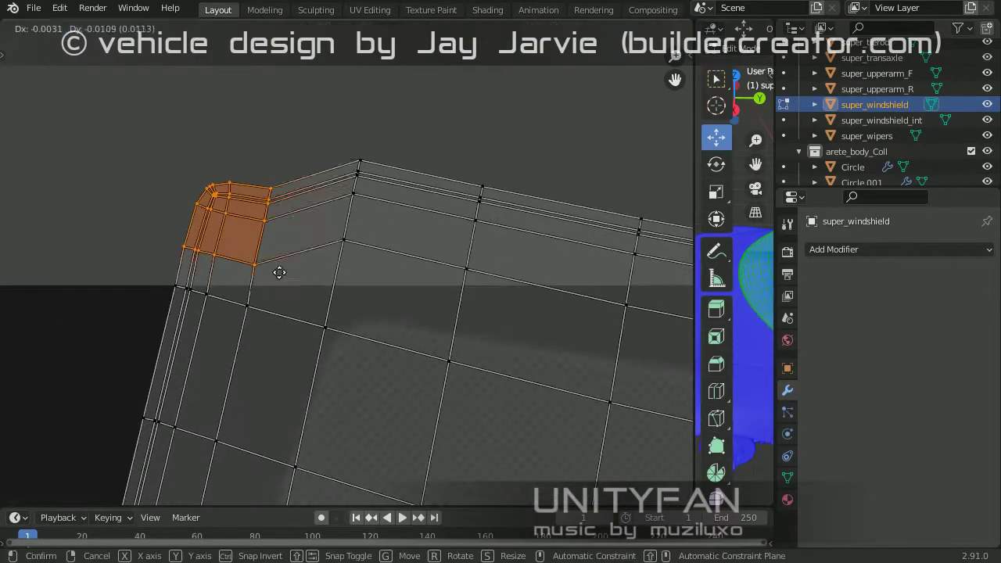
pyautogui.scroll(2, 333, 281)
pyautogui.click(350, 223)
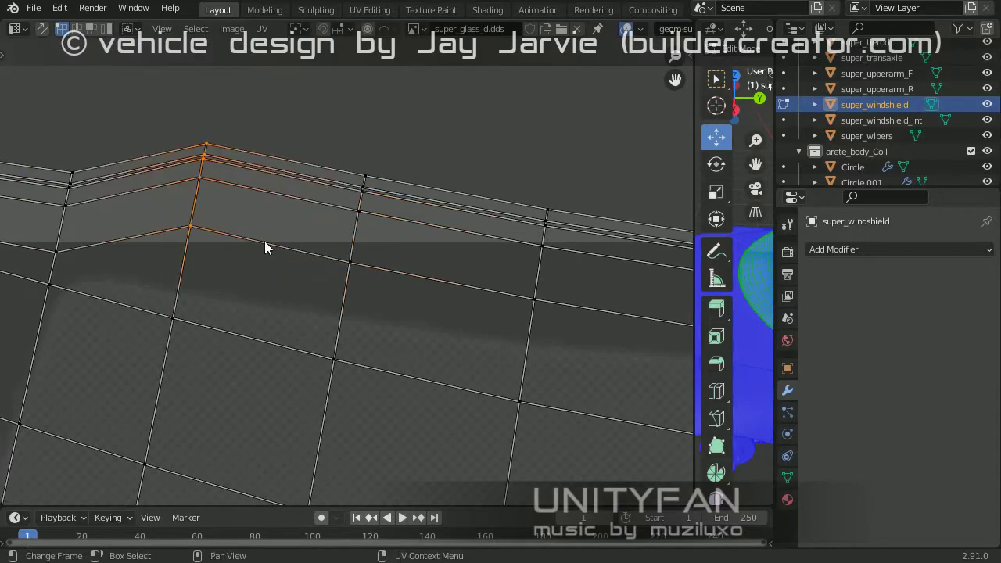
# Step: Select the UV vertices along the top edge and give the 3D view more room
pyautogui.scroll(-1, 430, 220)
pyautogui.moveTo(430, 220); pyautogui.dragTo(291, 118)
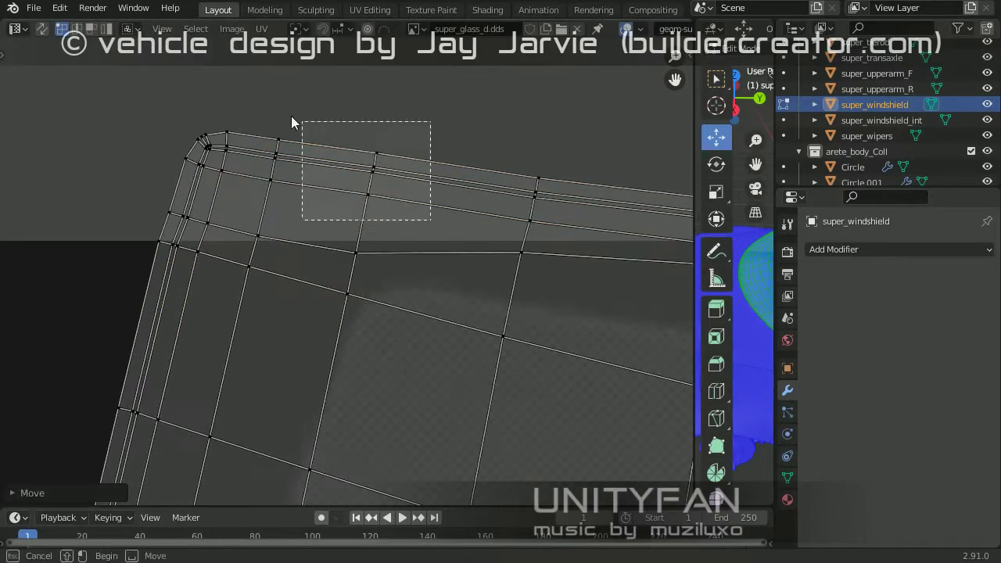
pyautogui.scroll(-2, 352, 227)
pyautogui.scroll(-2, 498, 226)
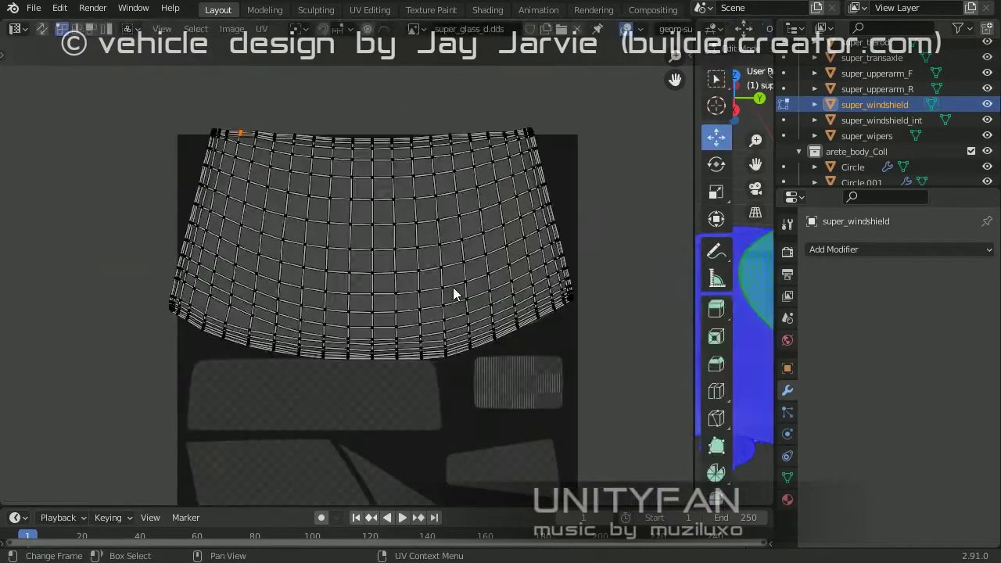
pyautogui.moveTo(695, 233); pyautogui.dragTo(104, 232)
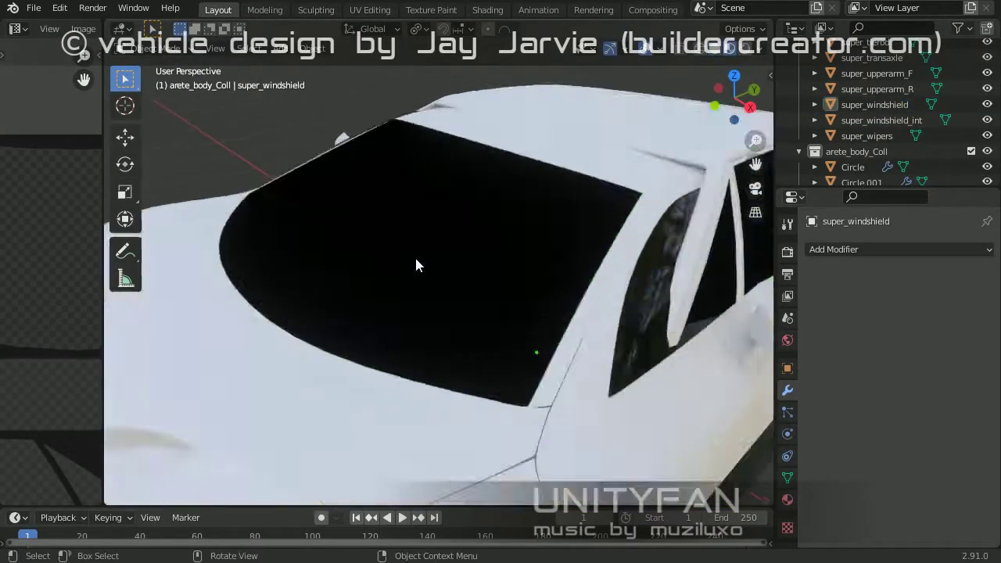
# Step: Inspect the split-off windshield piece and rename it super_windshield_int.001
pyautogui.moveTo(375, 217); pyautogui.dragTo(392, 302, button='middle')
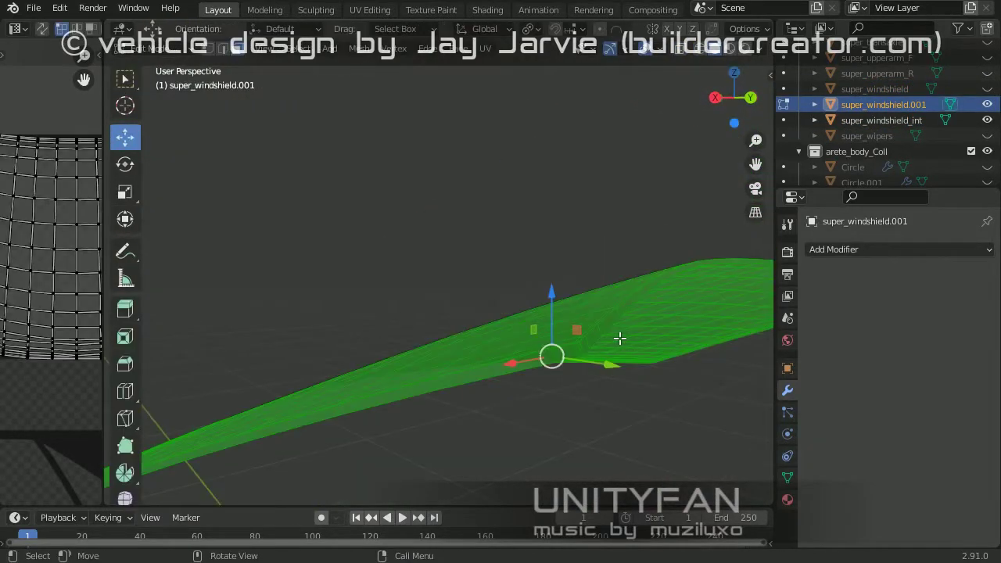
pyautogui.hotkey('alt', 'm')
pyautogui.click(619, 338)
pyautogui.moveTo(428, 302); pyautogui.dragTo(442, 295, button='middle')
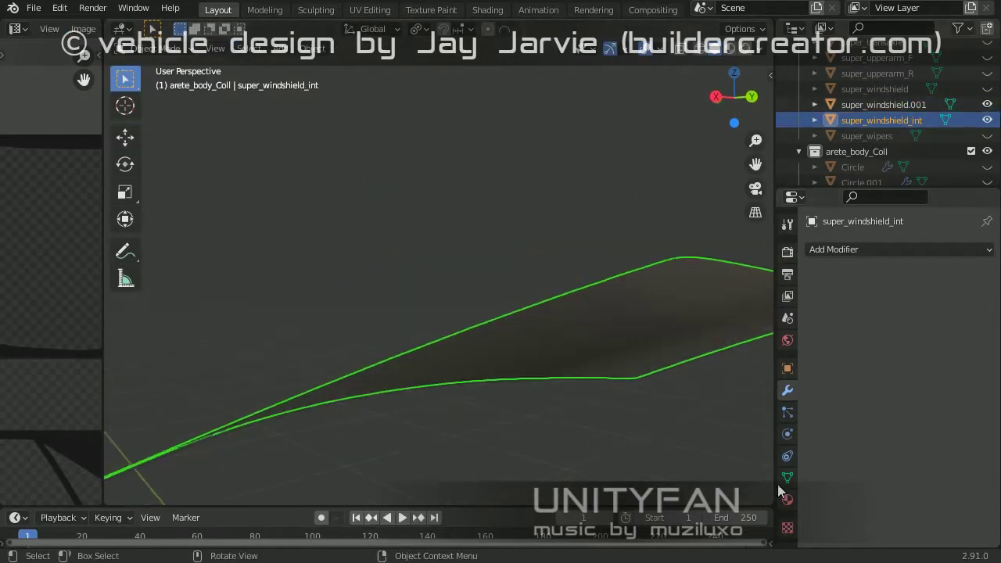
pyautogui.click(788, 499)
pyautogui.moveTo(720, 330); pyautogui.dragTo(815, 323, button='middle')
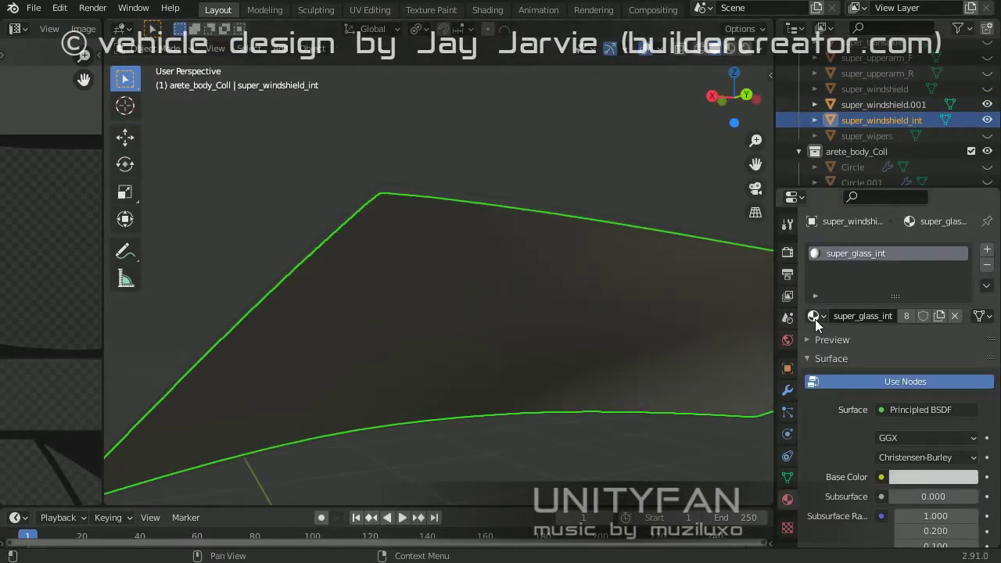
pyautogui.doubleClick(890, 103)
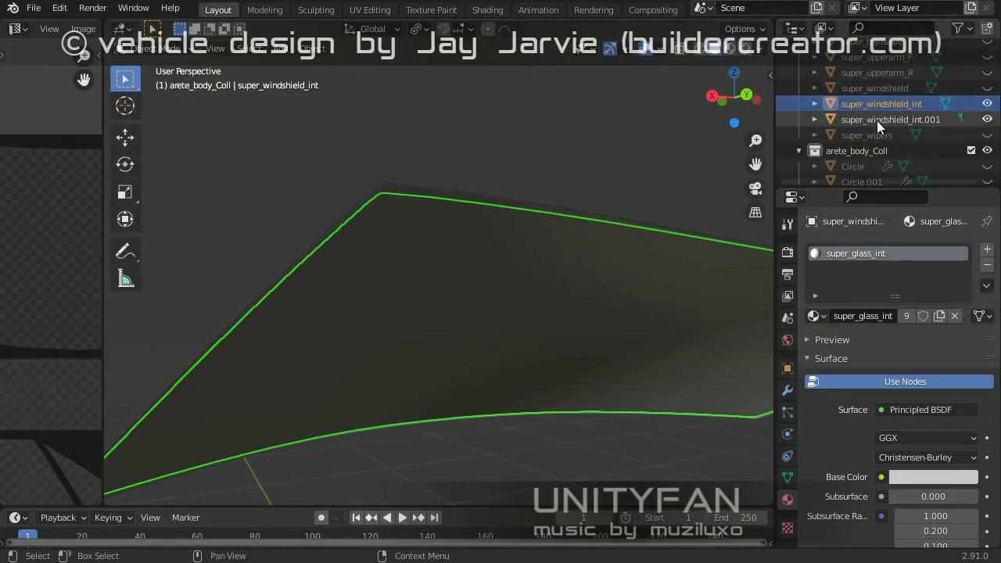
pyautogui.moveTo(497, 266); pyautogui.dragTo(501, 248, button='middle')
# Step: Delete the old super_windshield_int object and zoom back out to the whole car
pyautogui.press('Delete')
pyautogui.click(424, 209)
pyautogui.moveTo(424, 209); pyautogui.dragTo(456, 254, button='middle')
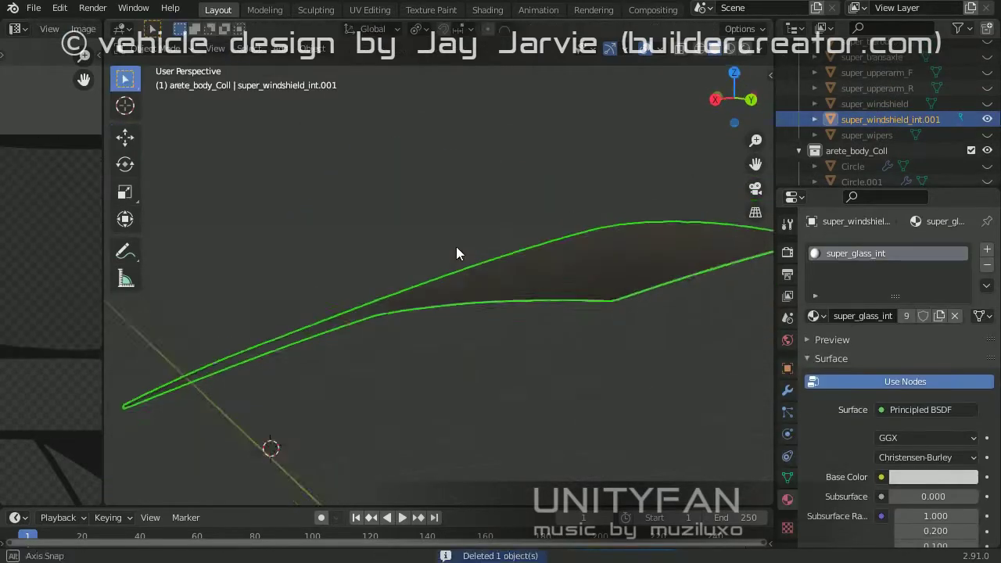
pyautogui.scroll(-5, 545, 297)
pyautogui.moveTo(545, 298); pyautogui.dragTo(540, 401, button='middle')
# Step: Select everything, save as super_001.blend, then open and dismiss the COLLADA export window
pyautogui.press('a')
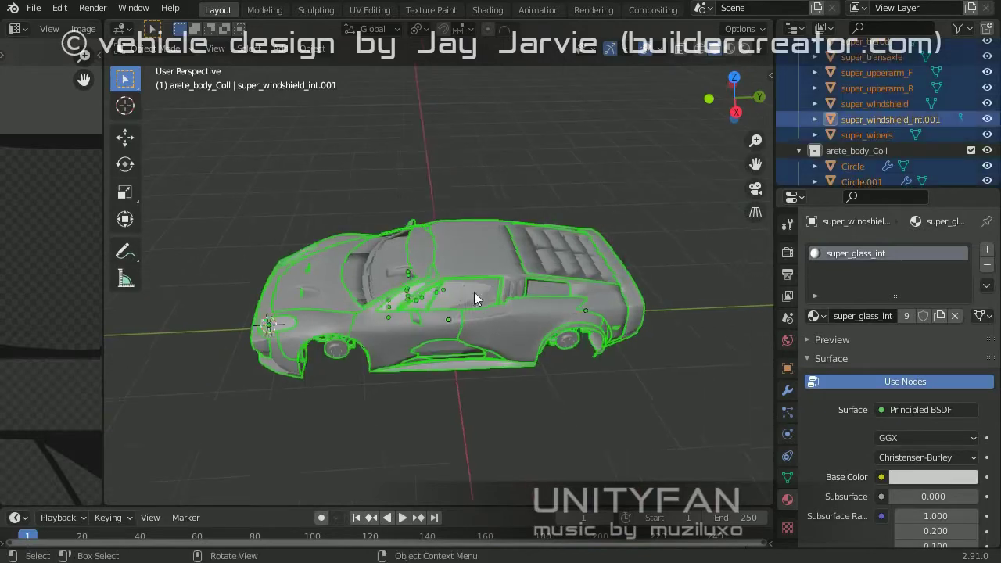
pyautogui.click(33, 7)
pyautogui.hotkey('ctrl', 's')
pyautogui.moveTo(51, 126)
pyautogui.click(361, 269)
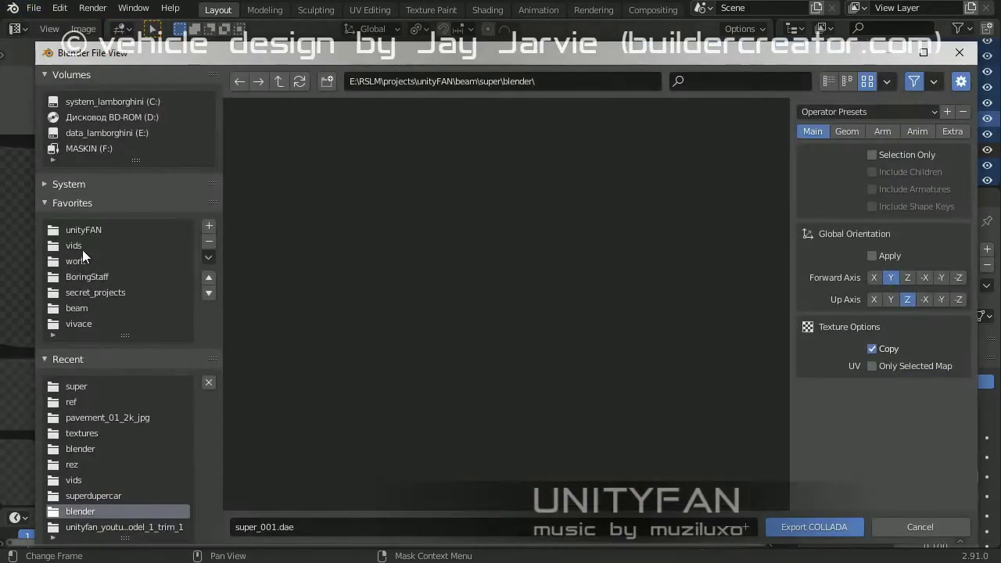
pyautogui.press('Return')
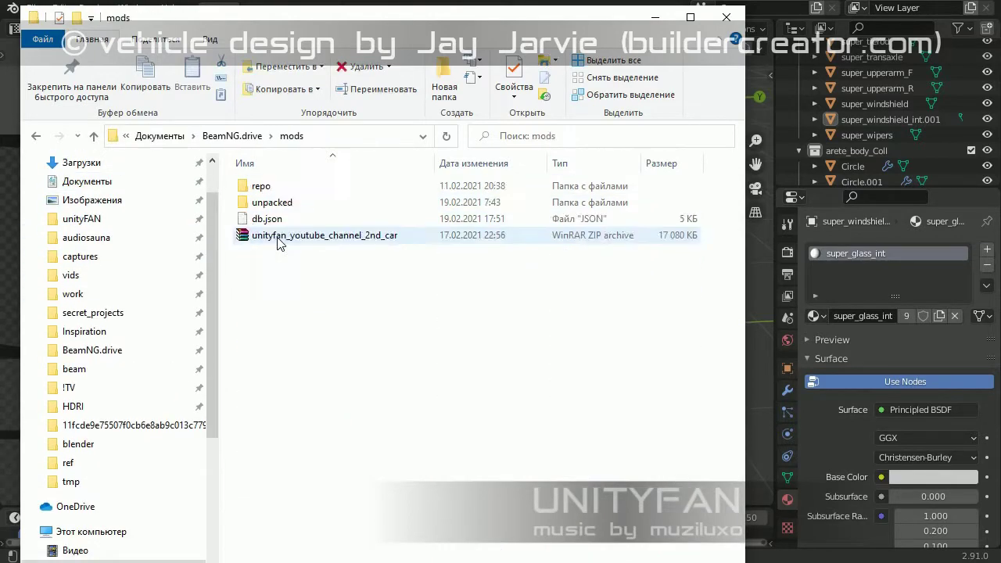
# Step: Open the super_arete vehicle folder and, in a second window, the beam super vehicle folder
pyautogui.doubleClick(277, 192)
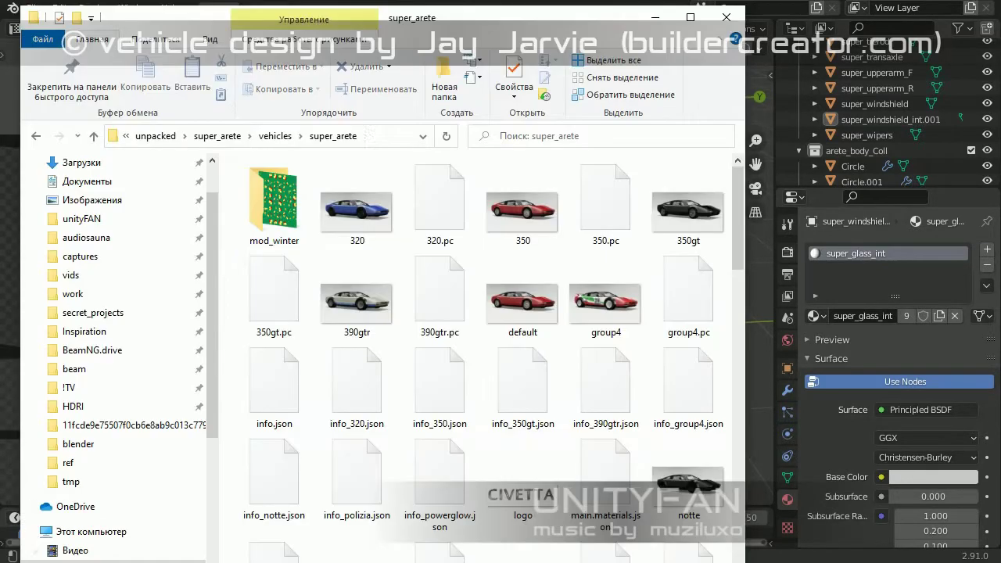
pyautogui.press('super+e')
pyautogui.click(101, 184)
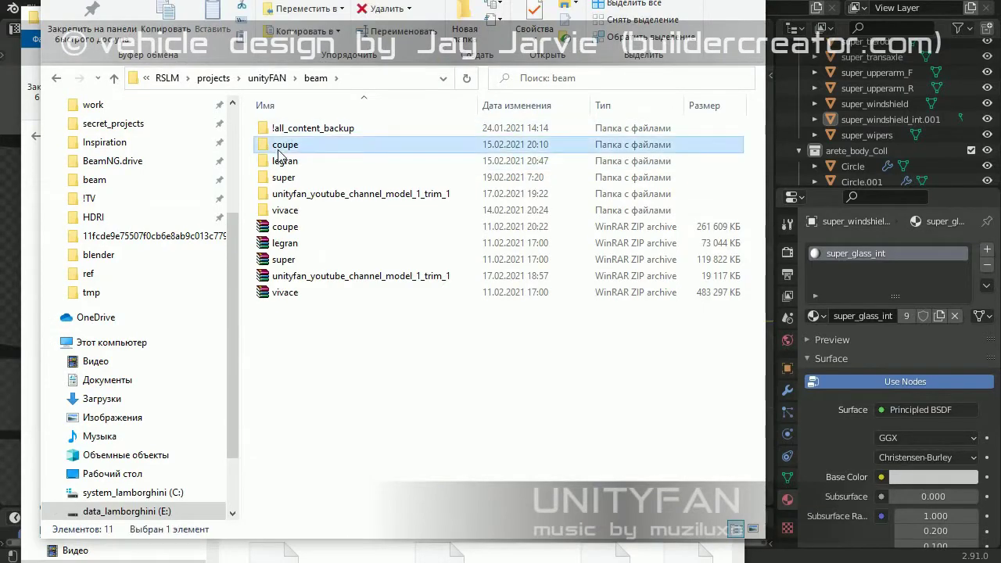
pyautogui.doubleClick(289, 147)
pyautogui.scroll(-3, 391, 313)
# Step: Copy super.dae into the super_arete folder, replace the existing file, and minimize the window
pyautogui.rightClick(301, 188)
pyautogui.press('Escape')
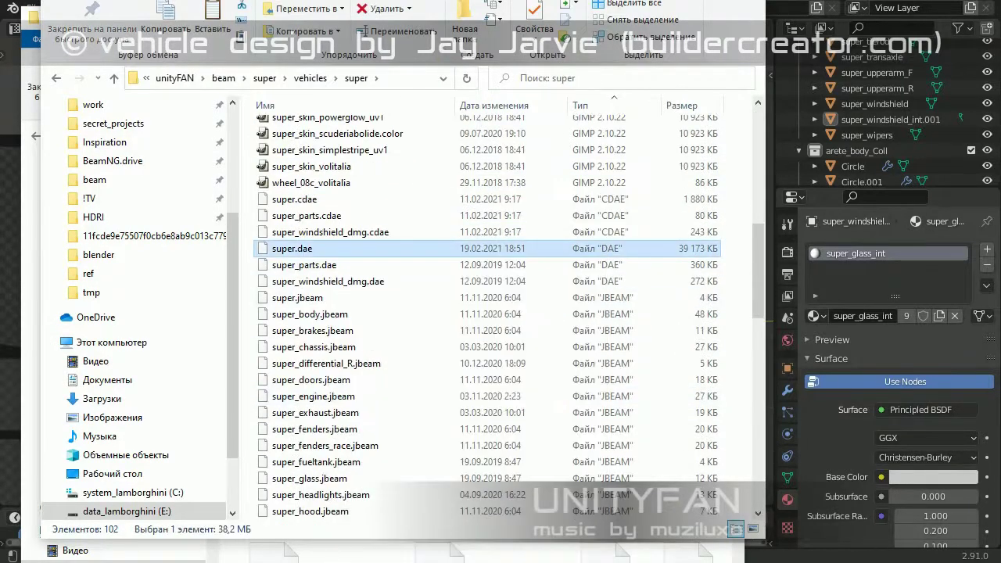
pyautogui.hotkey('alt', 'Tab')
pyautogui.click(469, 199)
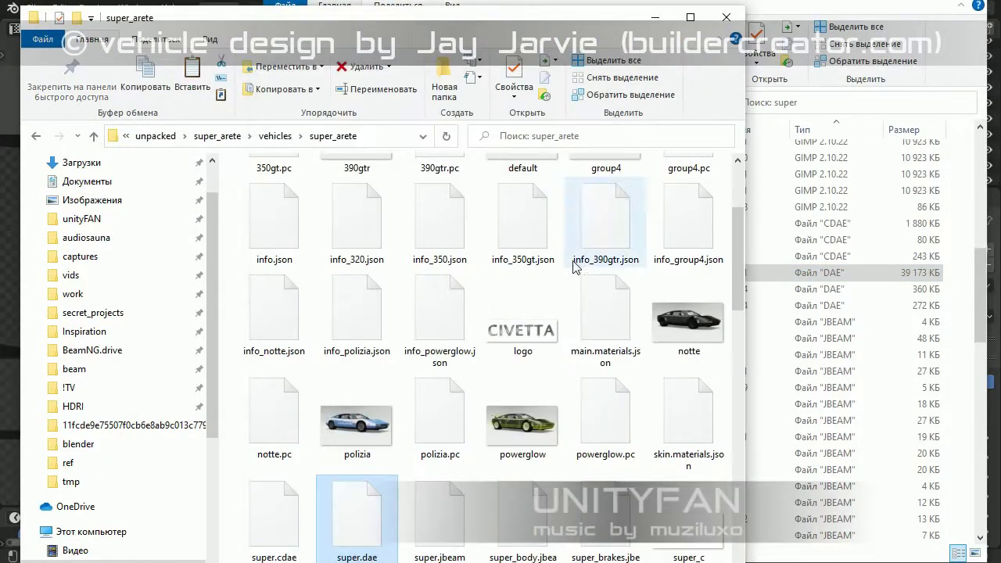
pyautogui.click(655, 20)
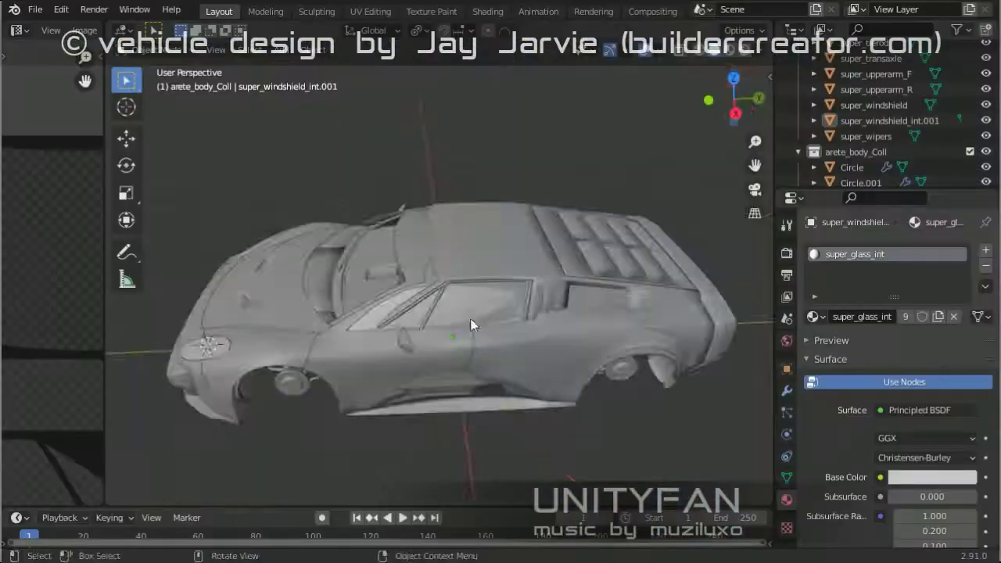
# Step: Select the front windshield and inspect the glass around the dashboard
pyautogui.click(512, 251)
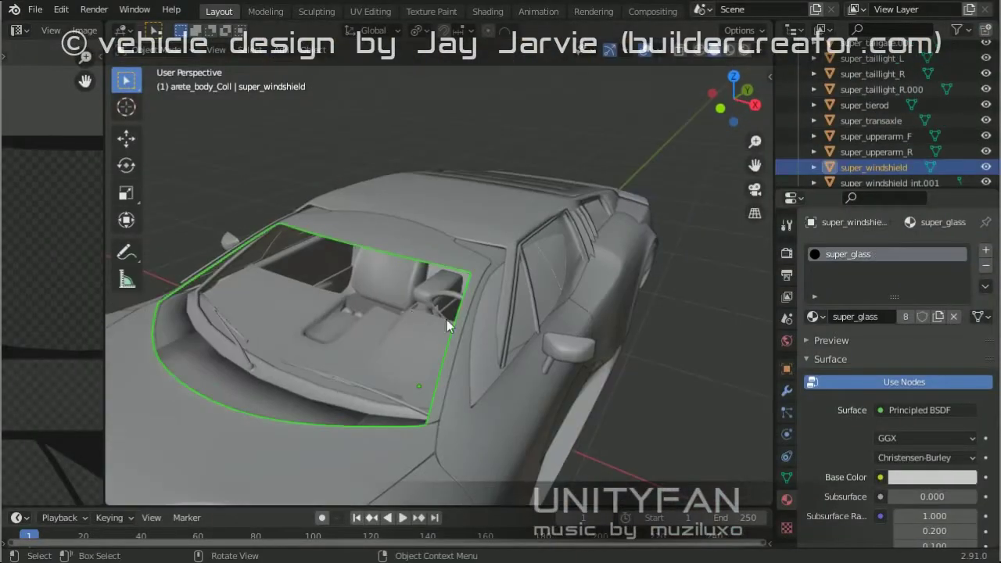
pyautogui.scroll(5, 505, 272)
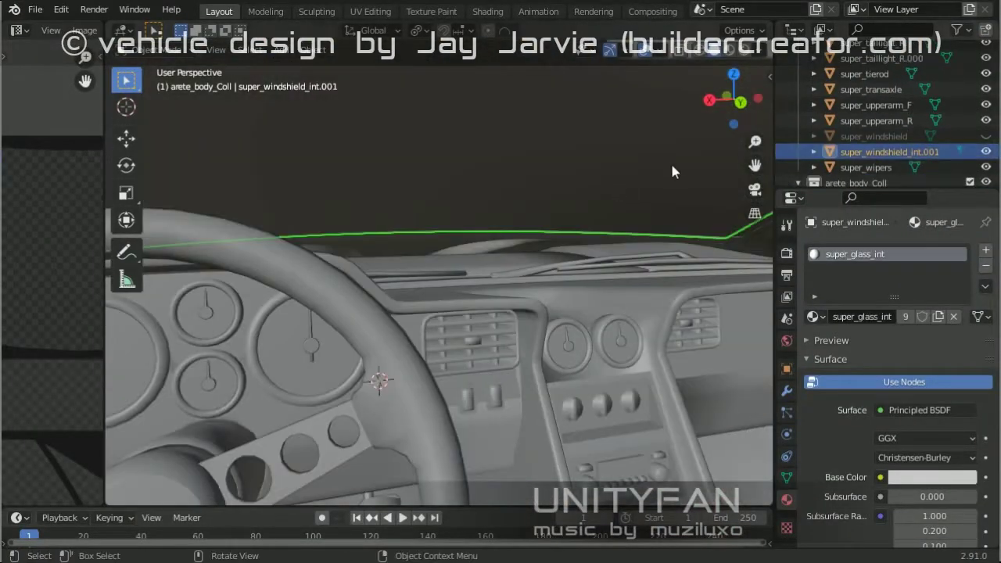
pyautogui.moveTo(673, 170); pyautogui.dragTo(940, 159, button='middle')
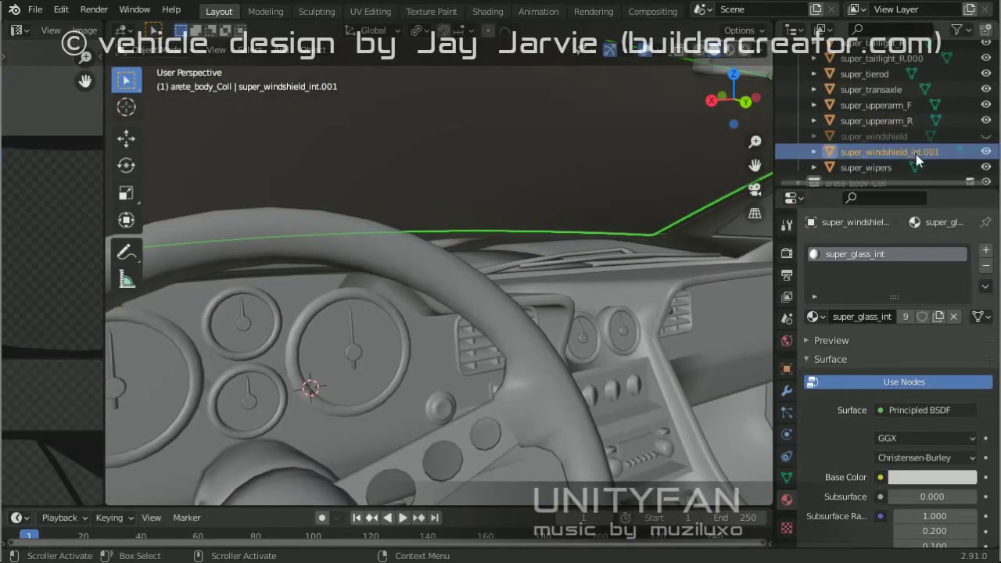
pyautogui.scroll(-3, 910, 152)
pyautogui.scroll(-5, 420, 213)
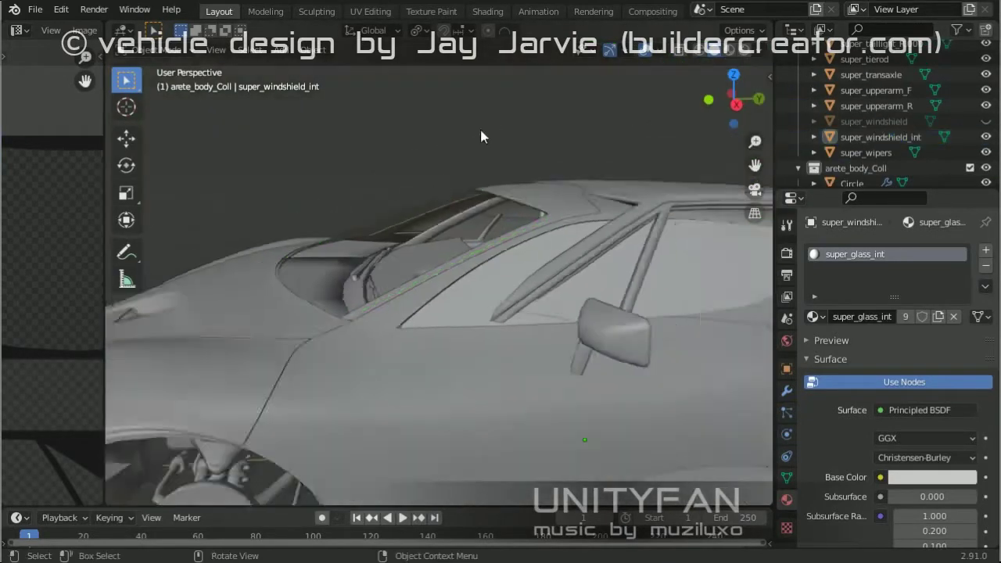
# Step: Select all car parts and export them as COLLADA over the existing super.dae
pyautogui.press('a')
pyautogui.scroll(2, 438, 306)
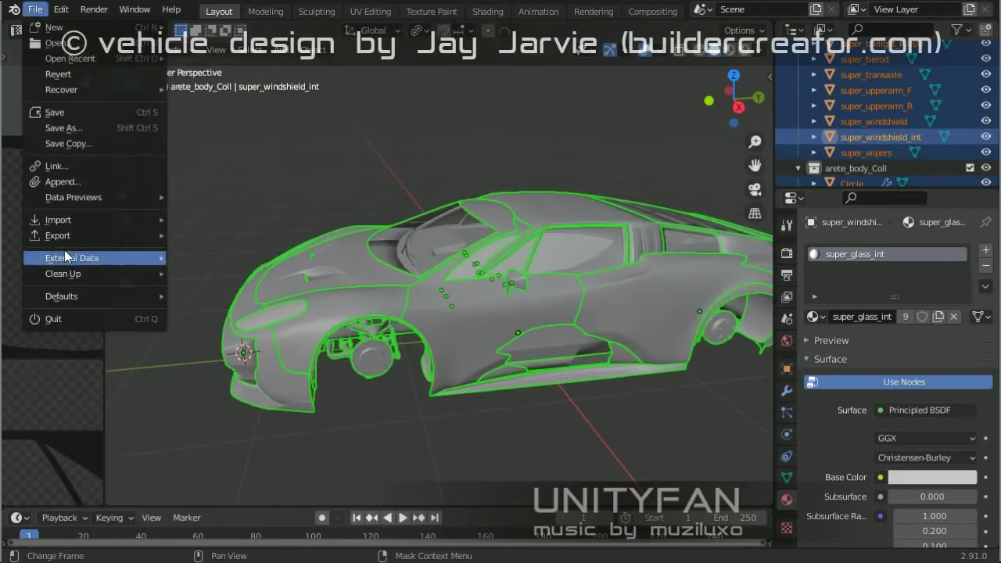
pyautogui.click(235, 235)
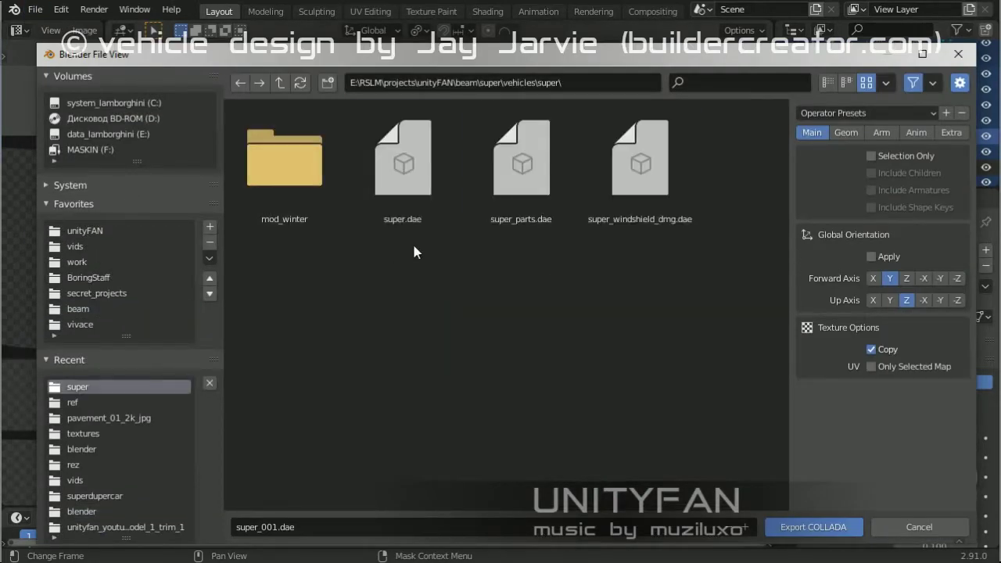
pyautogui.doubleClick(402, 160)
pyautogui.click(215, 544)
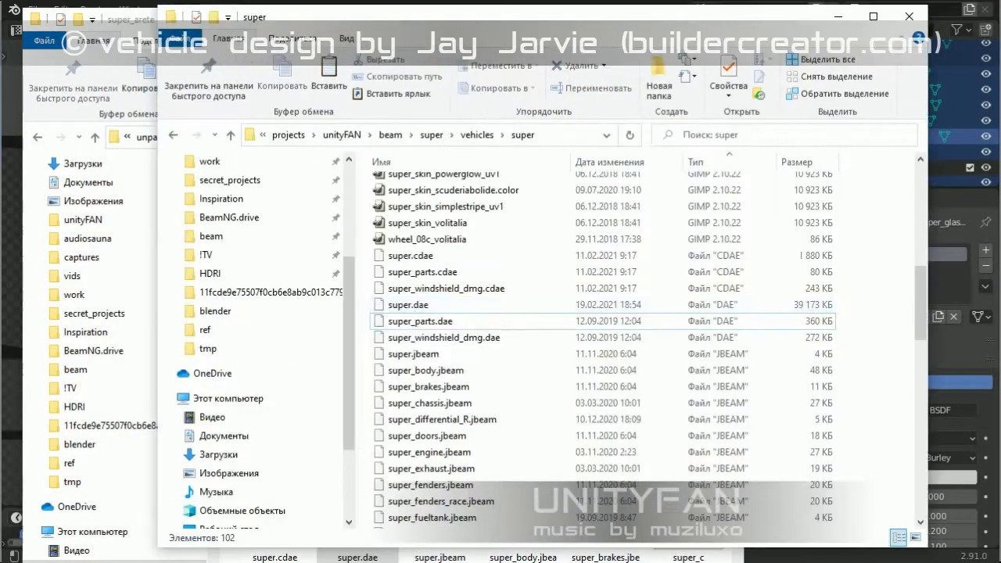
# Step: Copy the new super.dae and bring up the paste actions in the super_arete folder
pyautogui.rightClick(416, 312)
pyautogui.click(438, 223)
pyautogui.rightClick(231, 360)
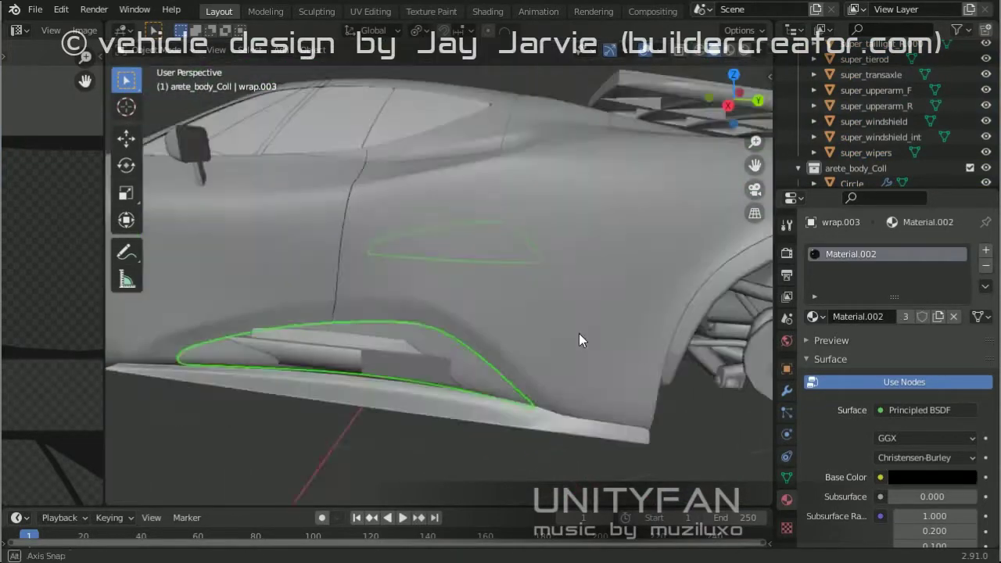
# Step: Collapse the Solidify modifier, widen the 3D view and select the super_body car body
pyautogui.moveTo(579, 340); pyautogui.dragTo(549, 359, button='middle')
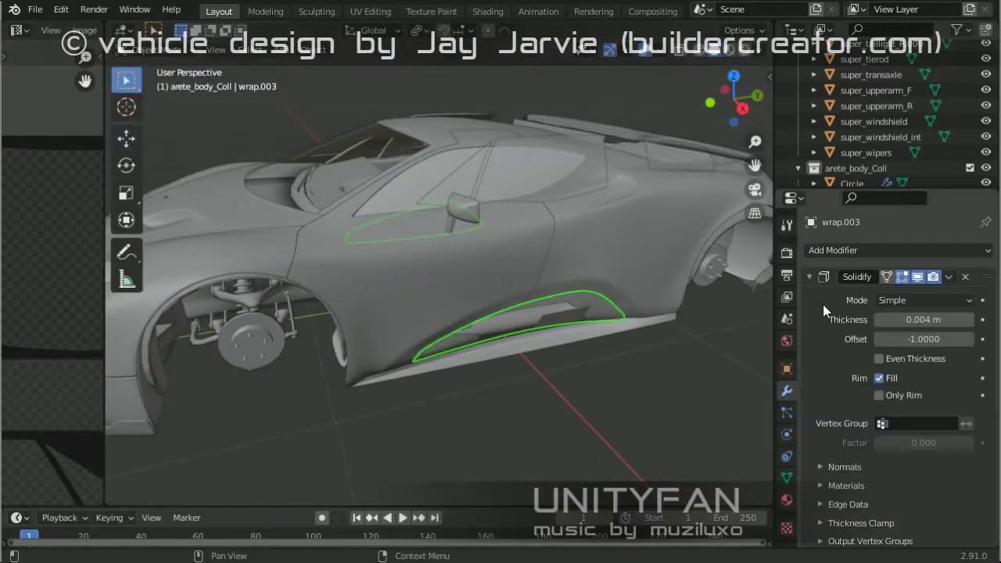
pyautogui.click(809, 276)
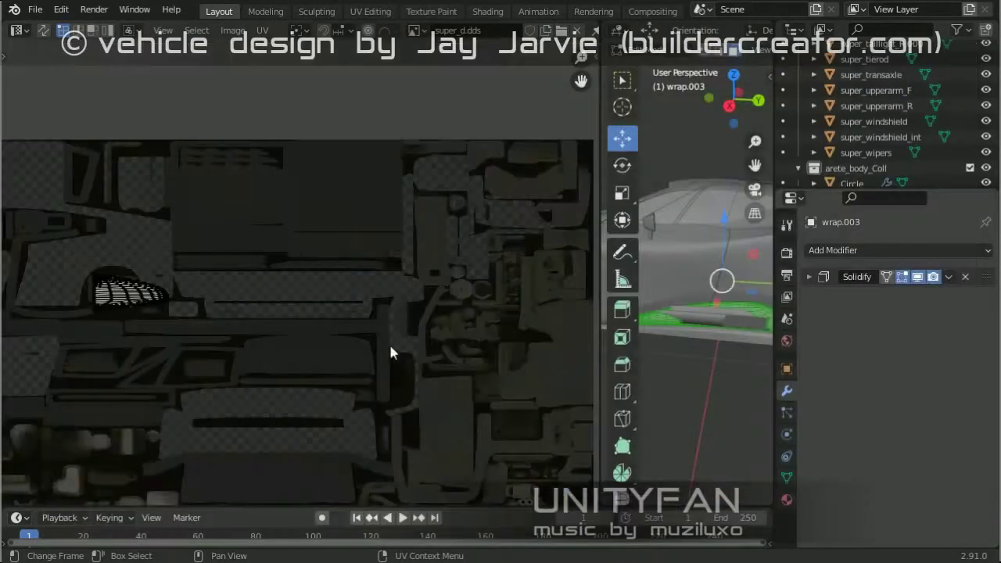
pyautogui.scroll(4, 389, 352)
pyautogui.scroll(-3, 290, 306)
pyautogui.scroll(3, 346, 223)
pyautogui.scroll(2, 447, 223)
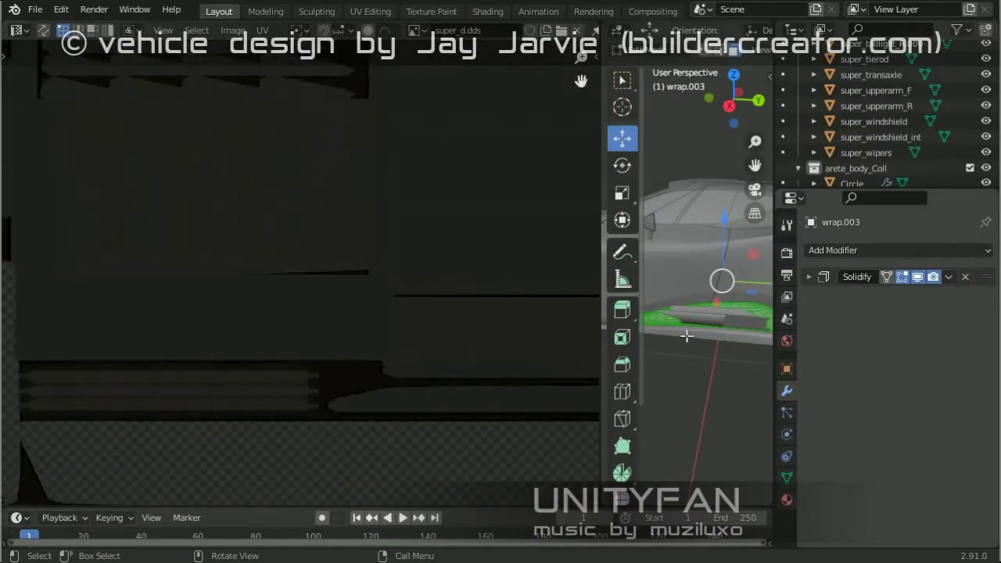
pyautogui.moveTo(602, 212); pyautogui.dragTo(247, 234)
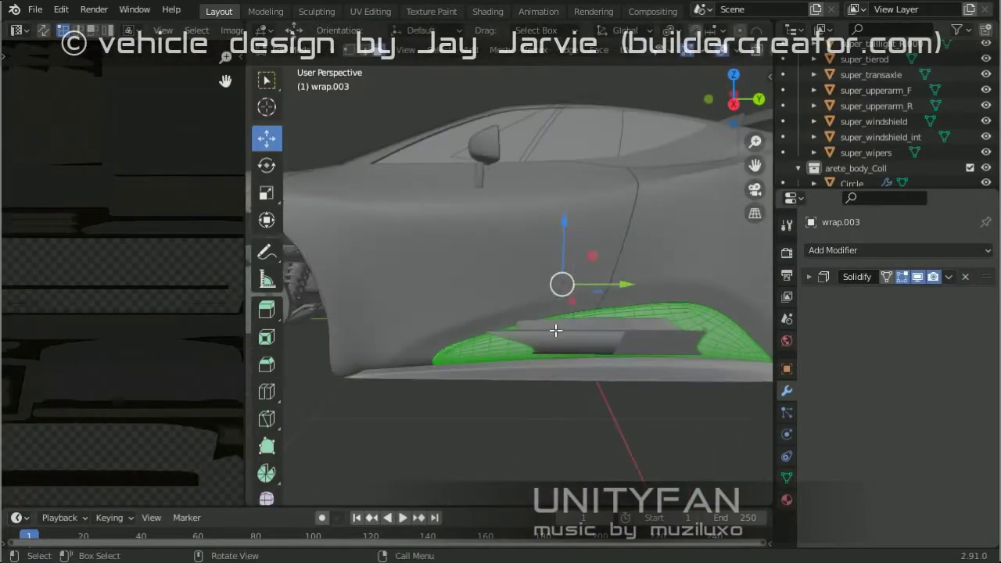
pyautogui.moveTo(596, 261); pyautogui.dragTo(677, 349, button='middle')
pyautogui.click(644, 275)
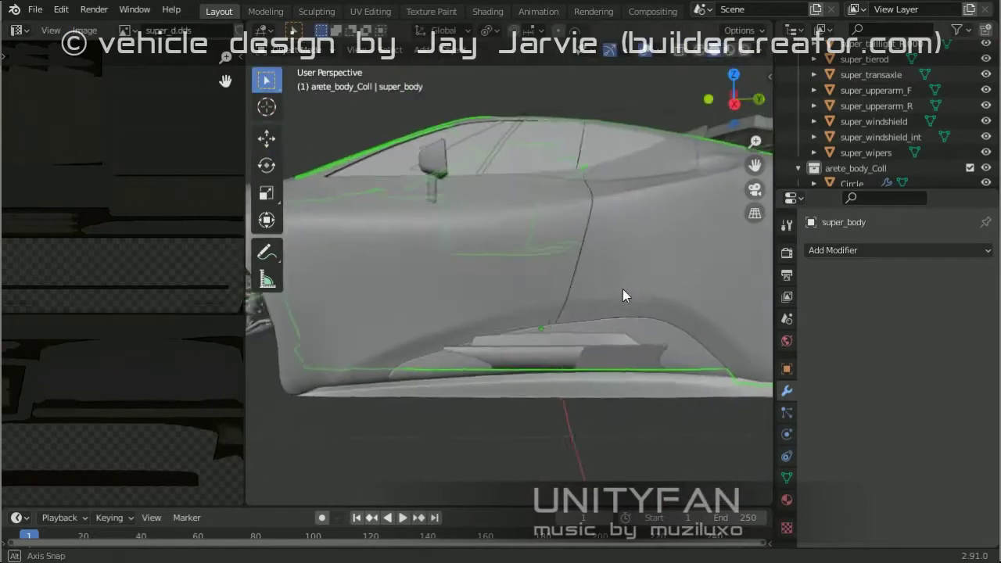
pyautogui.scroll(3, 677, 353)
pyautogui.click(786, 499)
# Step: Switch to material preview, select wrap.003 and project its UVs from the right view
pyautogui.press('z')
pyautogui.click(710, 414)
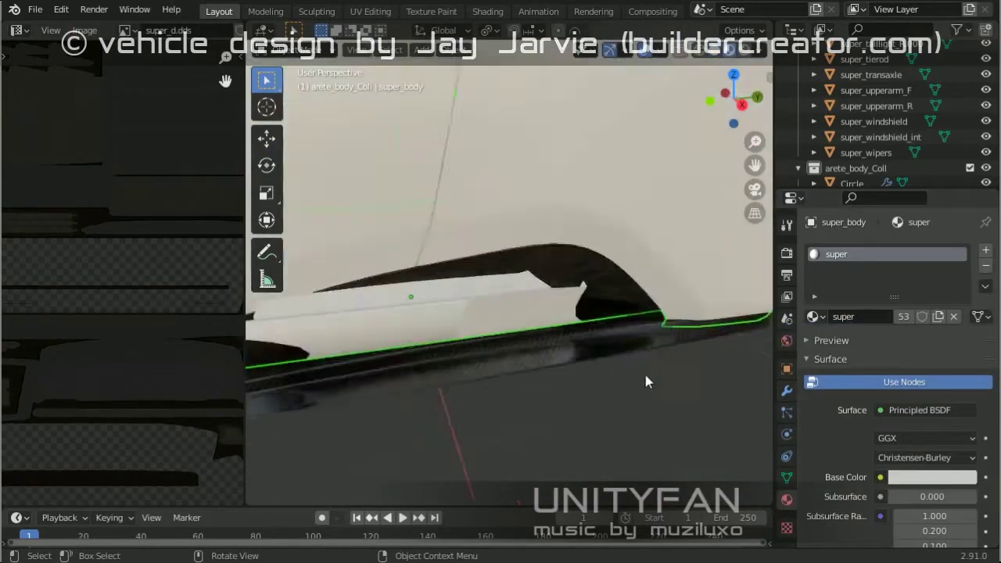
pyautogui.scroll(2, 648, 380)
pyautogui.scroll(-3, 509, 307)
pyautogui.click(509, 306)
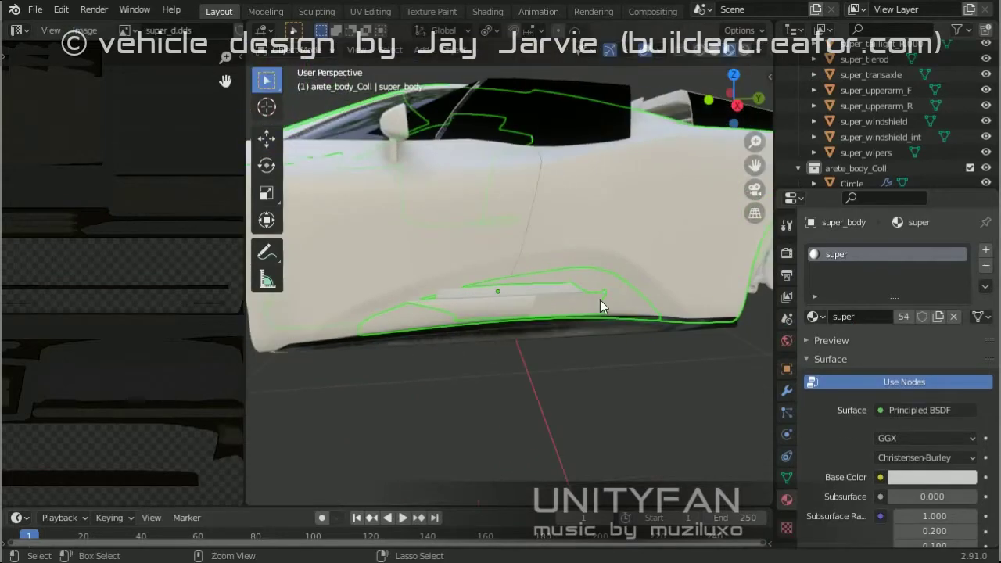
pyautogui.press('Tab')
pyautogui.press('KP_3')
pyautogui.press('u')
pyautogui.click(571, 411)
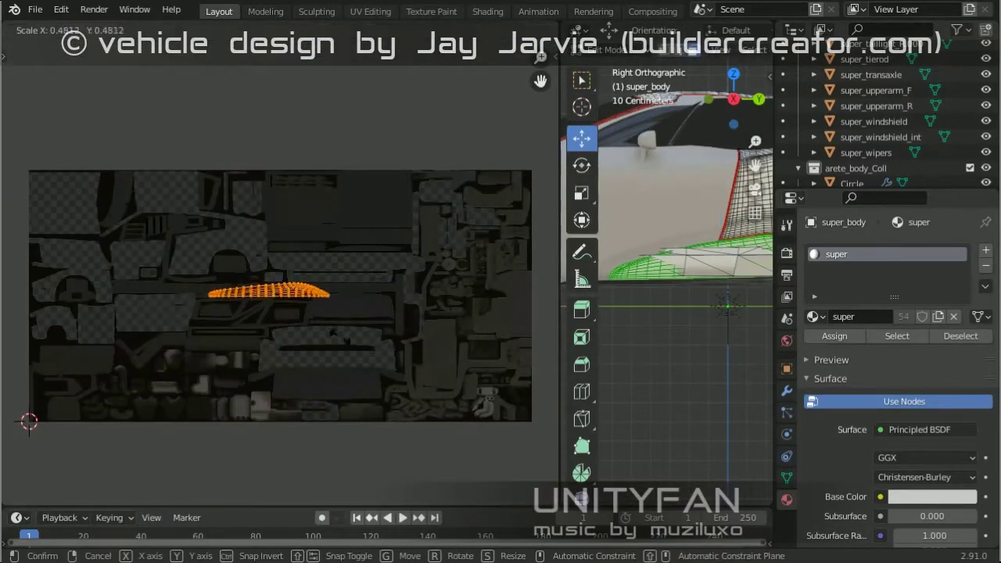
# Step: Scale the wrap.003 UVs on the texture, leave Edit Mode, then start editing super_body
pyautogui.scroll(3, 297, 368)
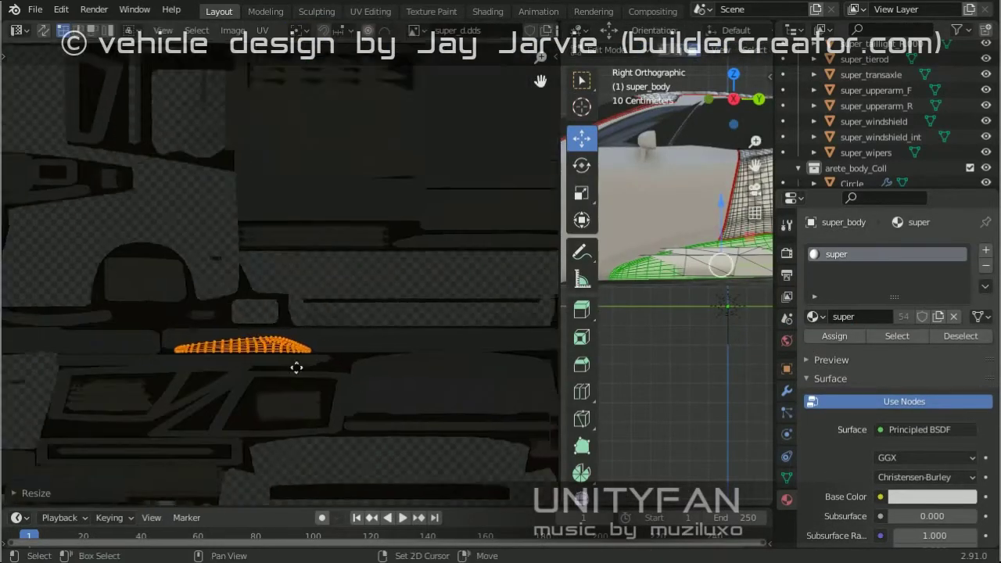
pyautogui.scroll(2, 430, 161)
pyautogui.scroll(2, 390, 370)
pyautogui.press('Tab')
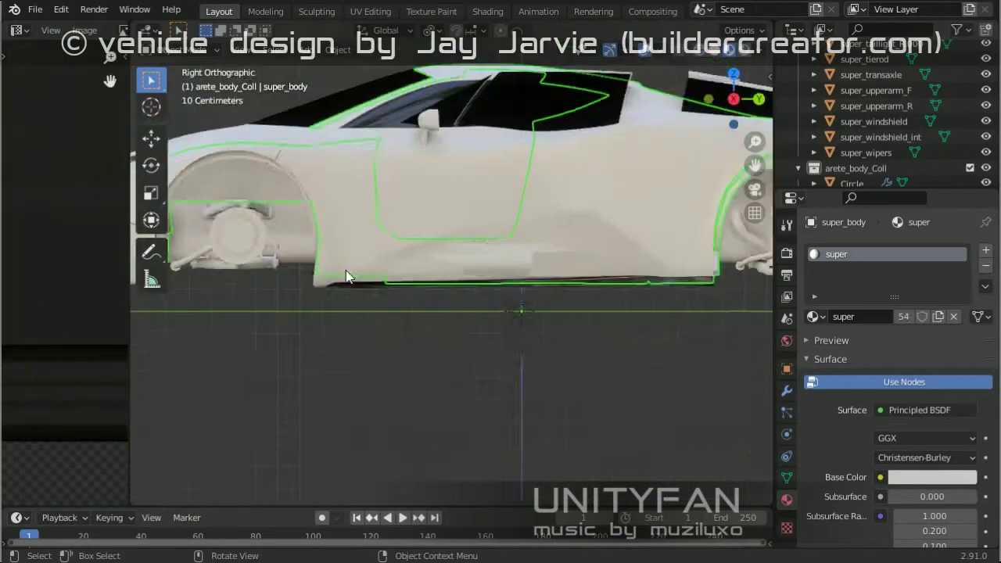
pyautogui.scroll(3, 491, 282)
pyautogui.moveTo(491, 282)
pyautogui.mouseDown(button='middle')
pyautogui.moveTo(456, 349)
pyautogui.moveTo(510, 297)
pyautogui.moveTo(469, 235)
pyautogui.mouseUp(button='middle')
pyautogui.press('Tab')
# Step: Select the main super_body and orbit to the side wireframe of the car body
pyautogui.scroll(2, 422, 136)
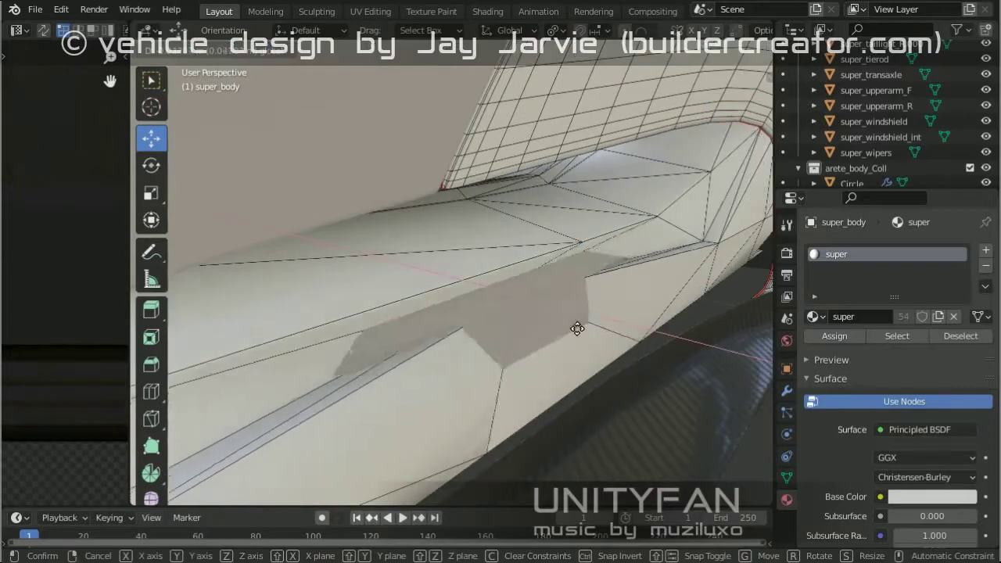
pyautogui.moveTo(570, 316)
pyautogui.mouseDown(button='middle')
pyautogui.moveTo(659, 324)
pyautogui.moveTo(582, 299)
pyautogui.moveTo(568, 396)
pyautogui.moveTo(513, 311)
pyautogui.moveTo(482, 315)
pyautogui.mouseUp(button='middle')
pyautogui.press('Tab')
pyautogui.press('Tab')
pyautogui.press('Tab')
pyautogui.press('Tab')
pyautogui.click(483, 315)
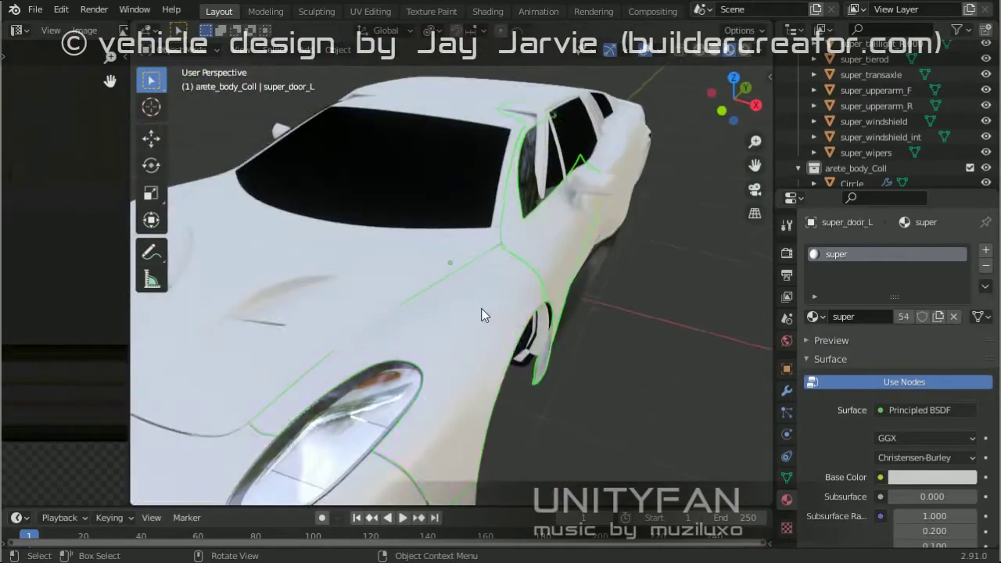
pyautogui.click(482, 170)
pyautogui.press('Tab')
pyautogui.moveTo(482, 170); pyautogui.dragTo(509, 254, button='middle')
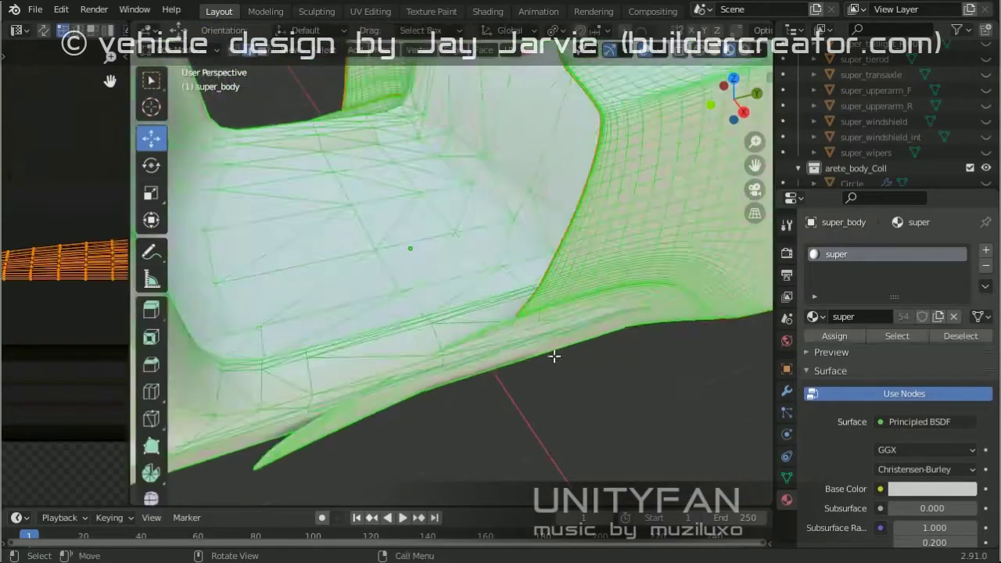
pyautogui.moveTo(595, 299); pyautogui.dragTo(713, 54, button='middle')
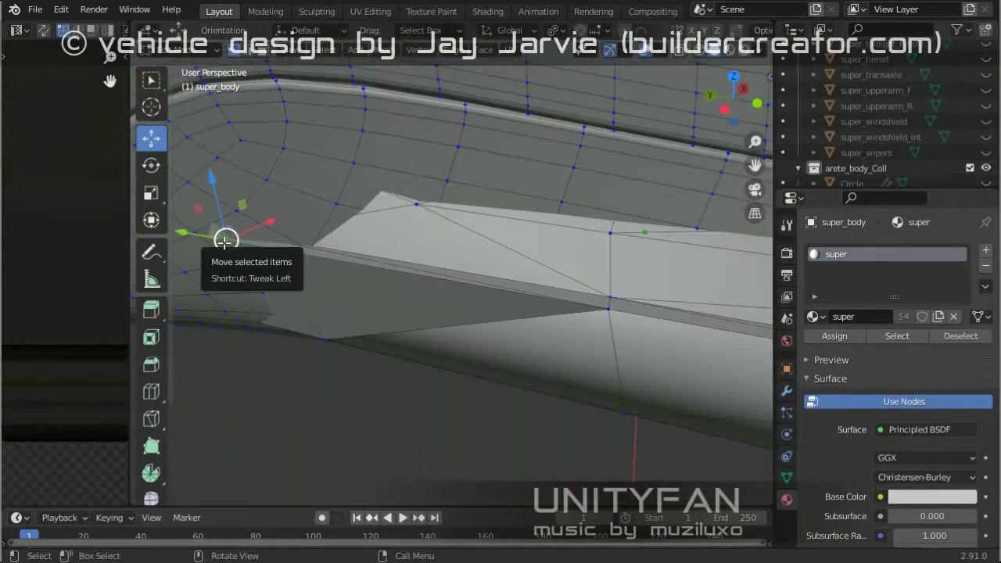
# Step: Move the stray sill vertices into place with see-through display, then return to Object Mode
pyautogui.moveTo(225, 241)
pyautogui.mouseDown(button='middle')
pyautogui.moveTo(487, 279)
pyautogui.moveTo(527, 266)
pyautogui.moveTo(557, 392)
pyautogui.mouseUp(button='middle')
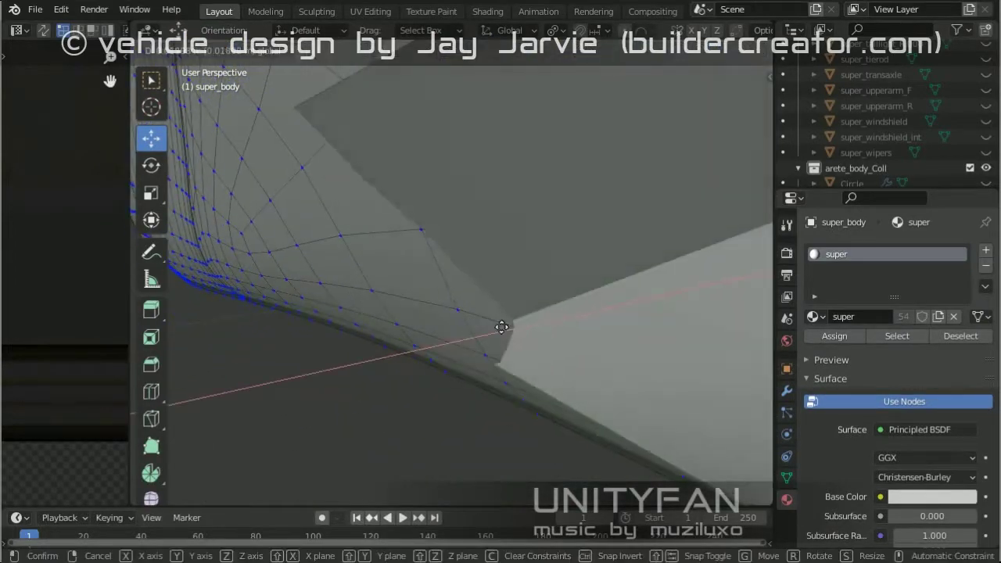
pyautogui.click(501, 326)
pyautogui.moveTo(463, 247); pyautogui.dragTo(462, 297, button='middle')
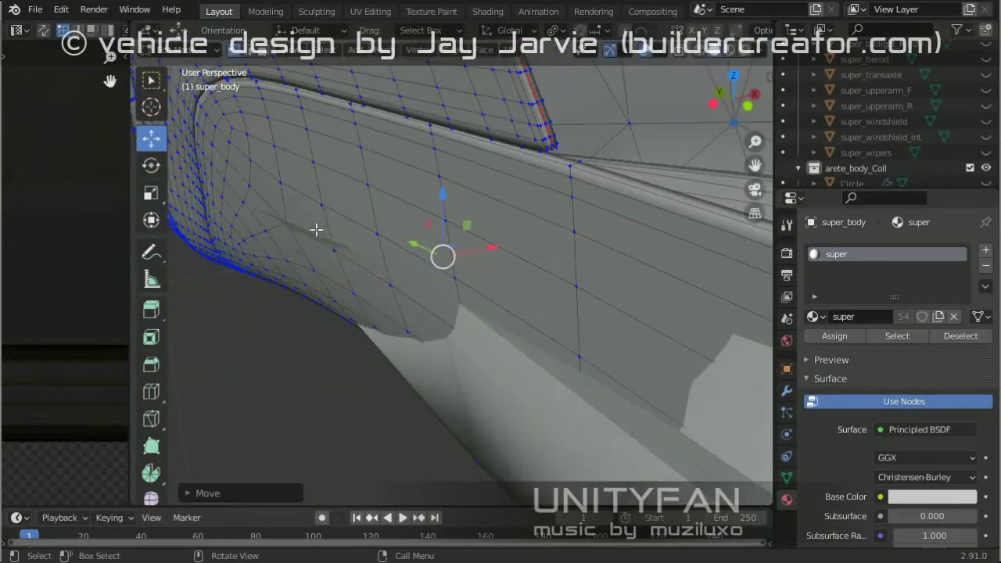
pyautogui.moveTo(316, 229); pyautogui.dragTo(375, 245, button='middle')
pyautogui.hotkey('shift', 'z')
pyautogui.click(466, 256)
pyautogui.hotkey('shift', 'z')
pyautogui.moveTo(466, 257)
pyautogui.mouseDown(button='middle')
pyautogui.moveTo(608, 341)
pyautogui.moveTo(458, 271)
pyautogui.moveTo(311, 266)
pyautogui.moveTo(382, 200)
pyautogui.moveTo(480, 326)
pyautogui.moveTo(612, 274)
pyautogui.moveTo(308, 290)
pyautogui.moveTo(361, 264)
pyautogui.moveTo(407, 258)
pyautogui.moveTo(312, 297)
pyautogui.moveTo(509, 351)
pyautogui.moveTo(438, 402)
pyautogui.mouseUp(button='middle')
pyautogui.press('Tab')
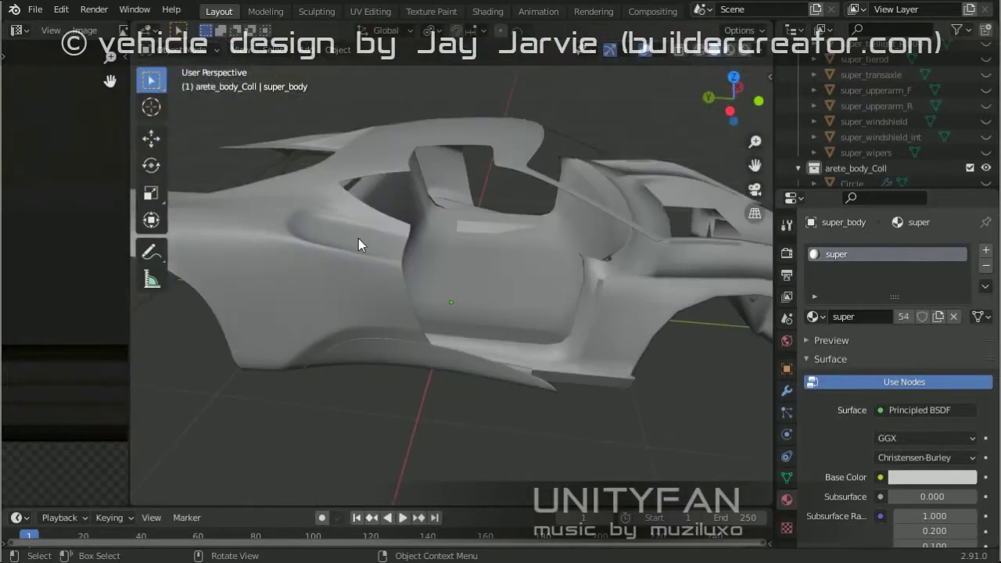
pyautogui.moveTo(358, 245)
pyautogui.mouseDown(button='middle')
pyautogui.moveTo(438, 266)
pyautogui.moveTo(724, 455)
pyautogui.moveTo(587, 293)
pyautogui.moveTo(733, 229)
pyautogui.moveTo(438, 240)
pyautogui.moveTo(571, 297)
pyautogui.moveTo(446, 274)
pyautogui.moveTo(364, 241)
pyautogui.moveTo(430, 266)
pyautogui.mouseUp(button='middle')
pyautogui.press('Tab')
pyautogui.press('Tab')
pyautogui.press('Tab')
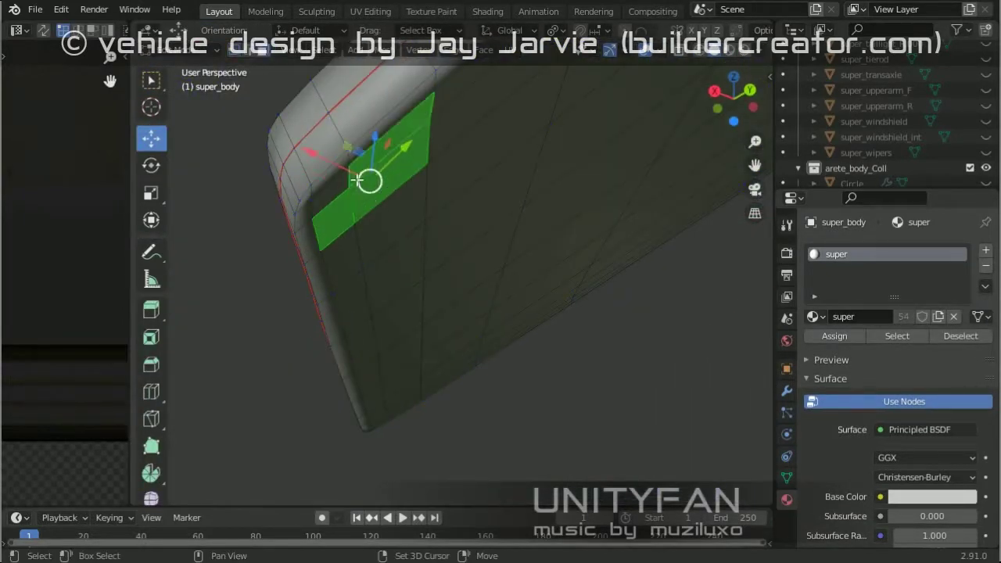
# Step: Grab the selected lower-edge faces into place and review the whole car
pyautogui.moveTo(374, 308)
pyautogui.mouseDown(button='middle')
pyautogui.moveTo(435, 346)
pyautogui.moveTo(479, 331)
pyautogui.mouseUp(button='middle')
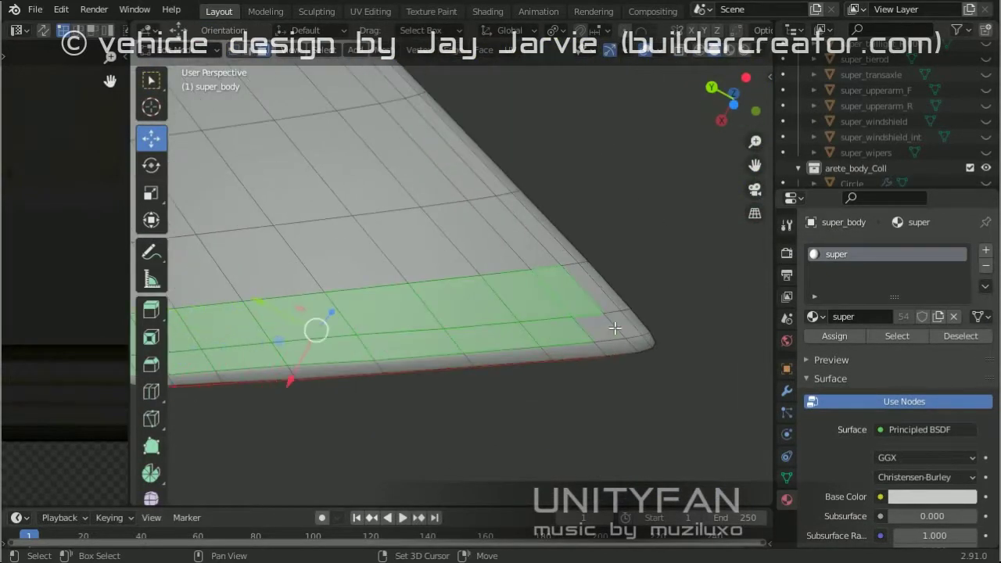
pyautogui.moveTo(594, 299)
pyautogui.mouseDown(button='middle')
pyautogui.moveTo(677, 388)
pyautogui.moveTo(346, 427)
pyautogui.moveTo(490, 335)
pyautogui.moveTo(493, 244)
pyautogui.moveTo(495, 257)
pyautogui.mouseUp(button='middle')
pyautogui.moveTo(482, 362)
pyautogui.mouseDown(button='middle')
pyautogui.moveTo(453, 353)
pyautogui.moveTo(517, 321)
pyautogui.mouseUp(button='middle')
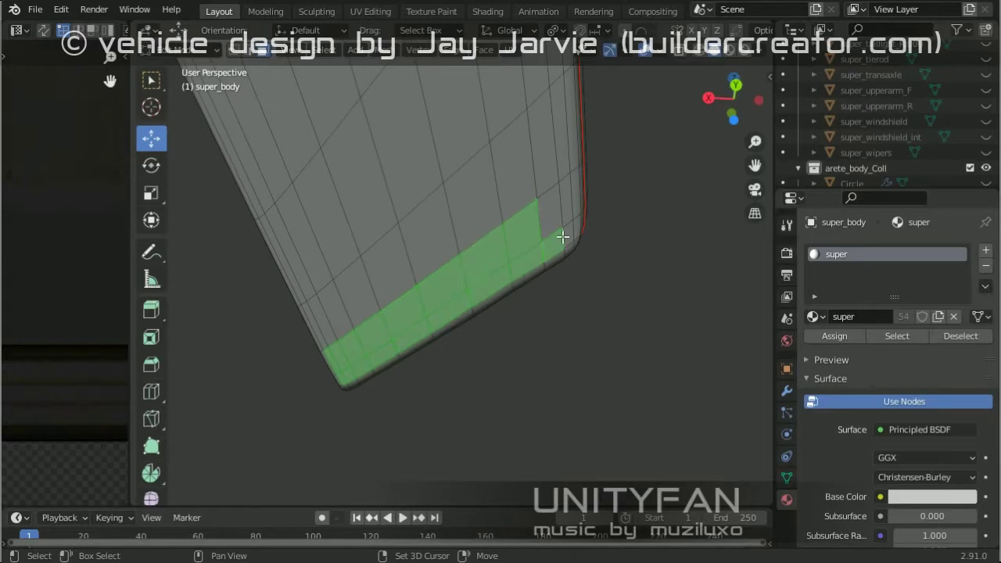
pyautogui.press('g')
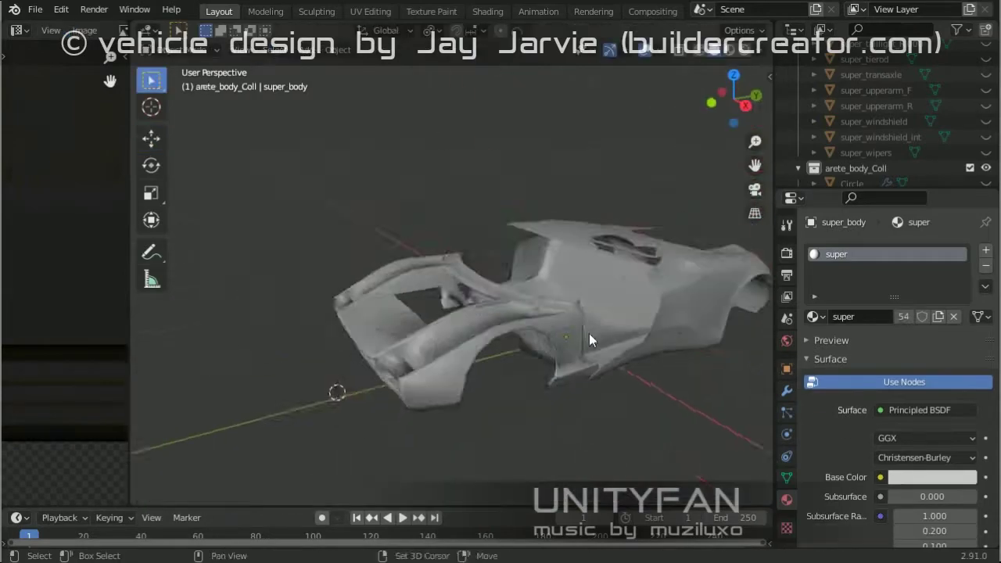
pyautogui.moveTo(590, 340)
pyautogui.mouseDown(button='middle')
pyautogui.moveTo(440, 302)
pyautogui.moveTo(320, 340)
pyautogui.moveTo(411, 311)
pyautogui.moveTo(508, 306)
pyautogui.moveTo(440, 335)
pyautogui.moveTo(529, 328)
pyautogui.mouseUp(button='middle')
pyautogui.hotkey('shift', 'b')
pyautogui.moveTo(694, 419); pyautogui.dragTo(181, 164)
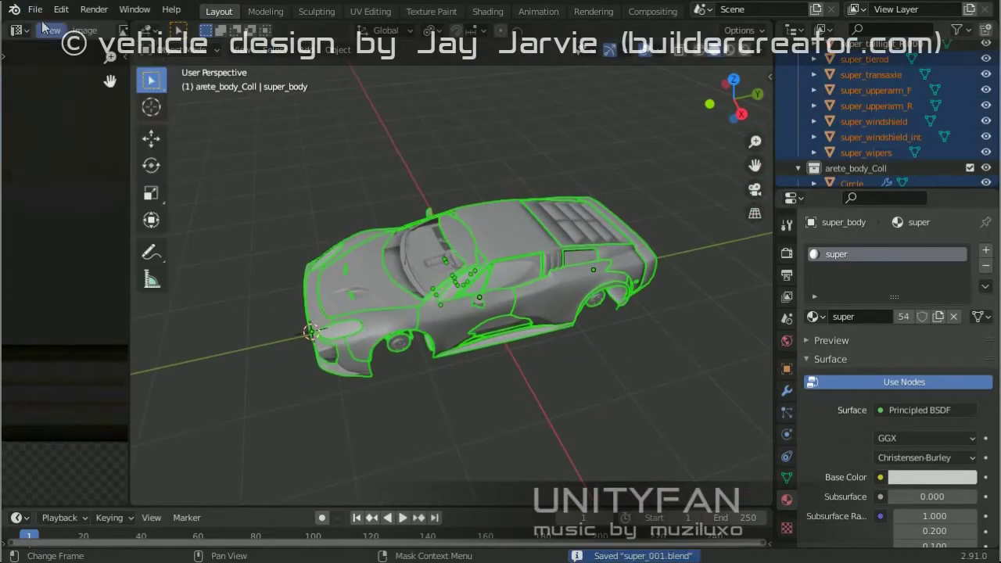
# Step: Export the car through the COLLADA dialog as super.dae
pyautogui.click(233, 235)
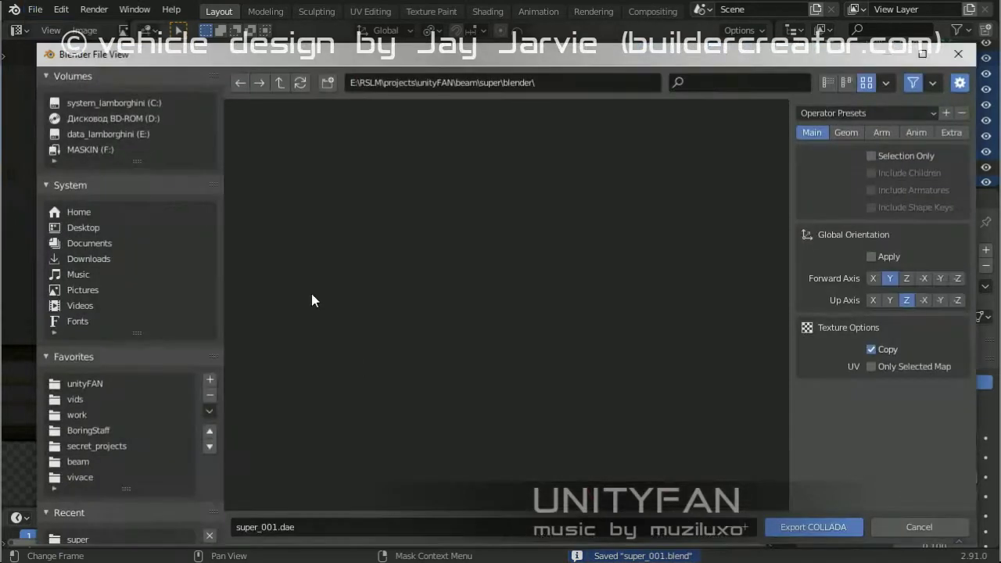
pyautogui.click(801, 529)
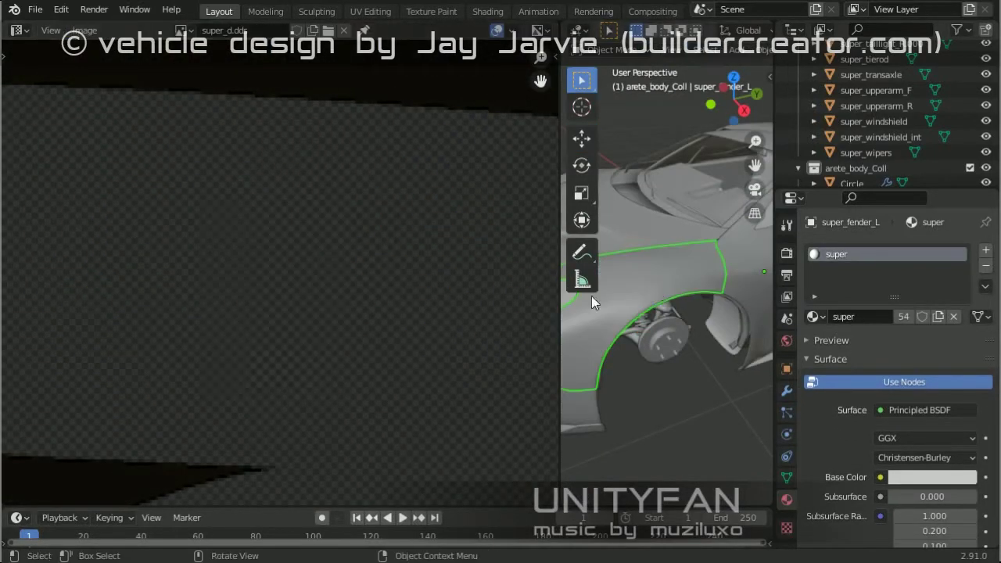
# Step: Enlarge the 3D view and inspect the car body in see-through wireframe
pyautogui.moveTo(557, 311); pyautogui.dragTo(180, 310)
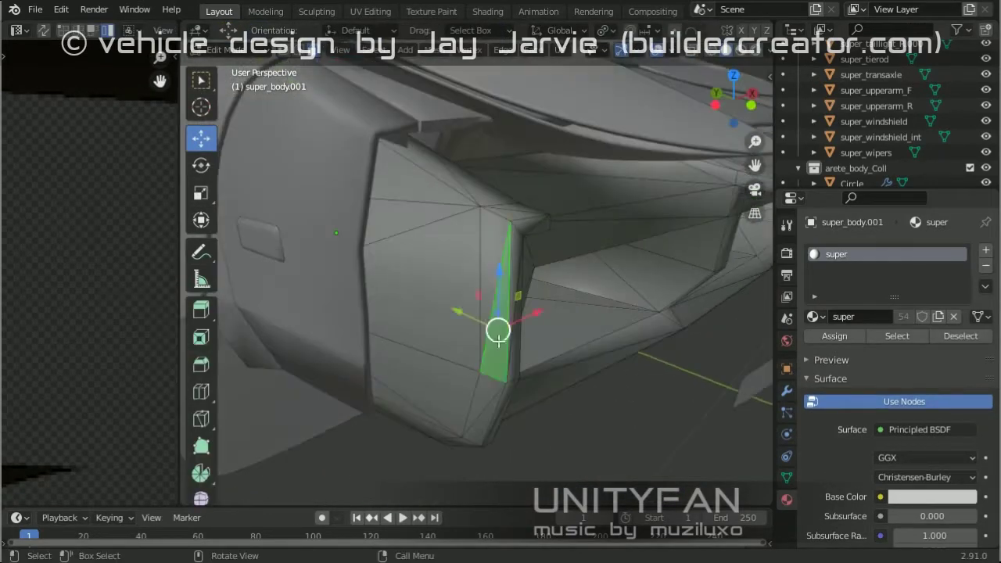
pyautogui.hotkey('alt', 'z')
pyautogui.moveTo(433, 434)
pyautogui.mouseDown(button='middle')
pyautogui.moveTo(534, 259)
pyautogui.moveTo(452, 240)
pyautogui.mouseUp(button='middle')
pyautogui.hotkey('alt', 'z')
pyautogui.moveTo(542, 269); pyautogui.dragTo(650, 269, button='middle')
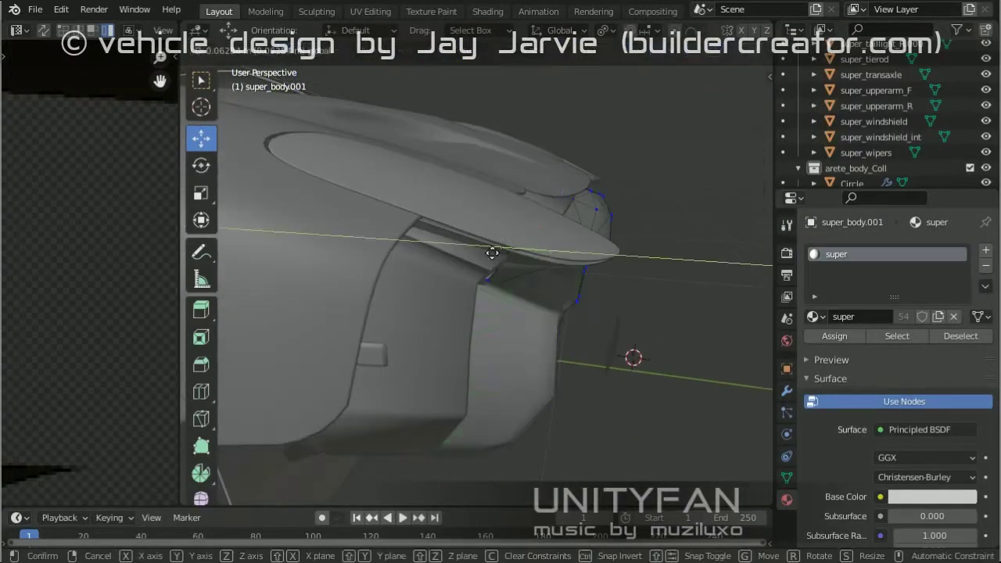
pyautogui.scroll(5, 900, 122)
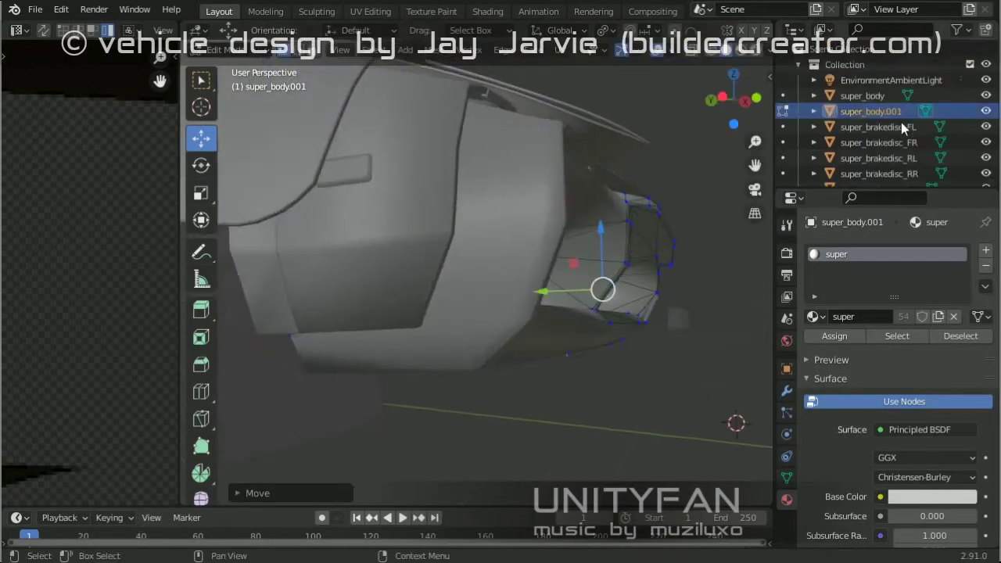
pyautogui.moveTo(503, 226)
pyautogui.mouseDown(button='middle')
pyautogui.moveTo(587, 309)
pyautogui.moveTo(617, 290)
pyautogui.mouseUp(button='middle')
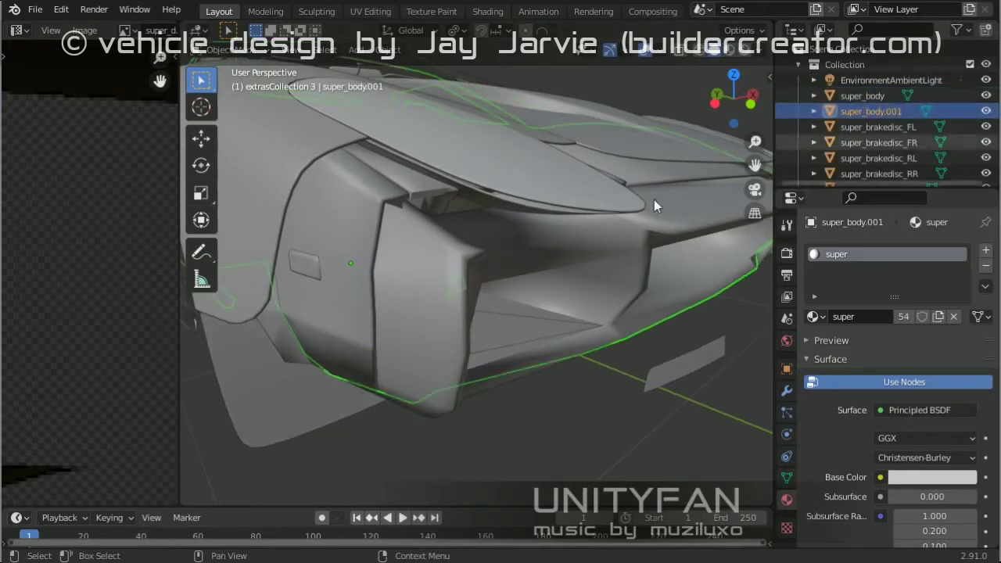
pyautogui.moveTo(654, 199); pyautogui.dragTo(515, 306, button='middle')
# Step: Move the duplicate super_body.001 to Collection 3 and switch to material preview
pyautogui.press('m')
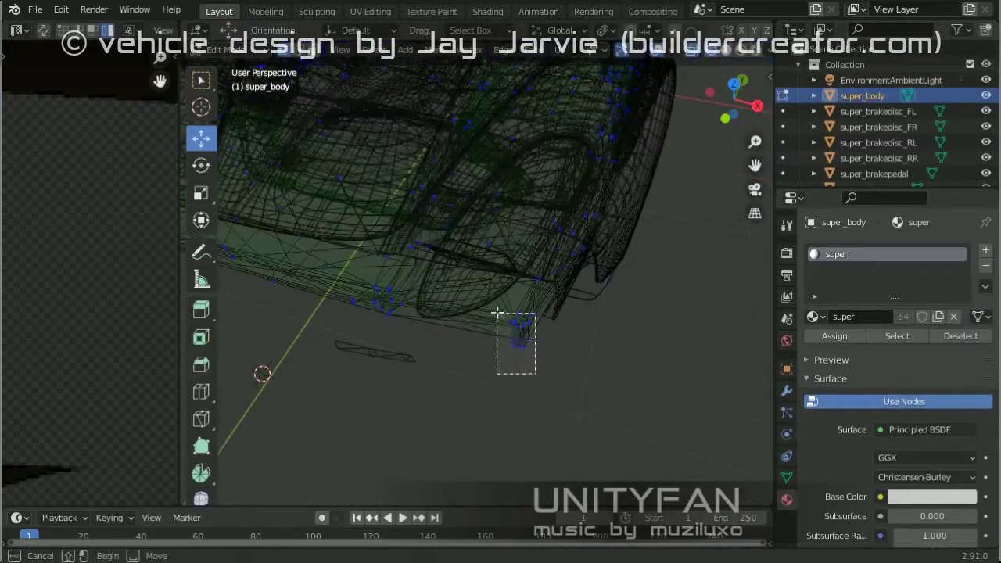
pyautogui.click(581, 336)
pyautogui.moveTo(581, 337); pyautogui.dragTo(532, 341, button='middle')
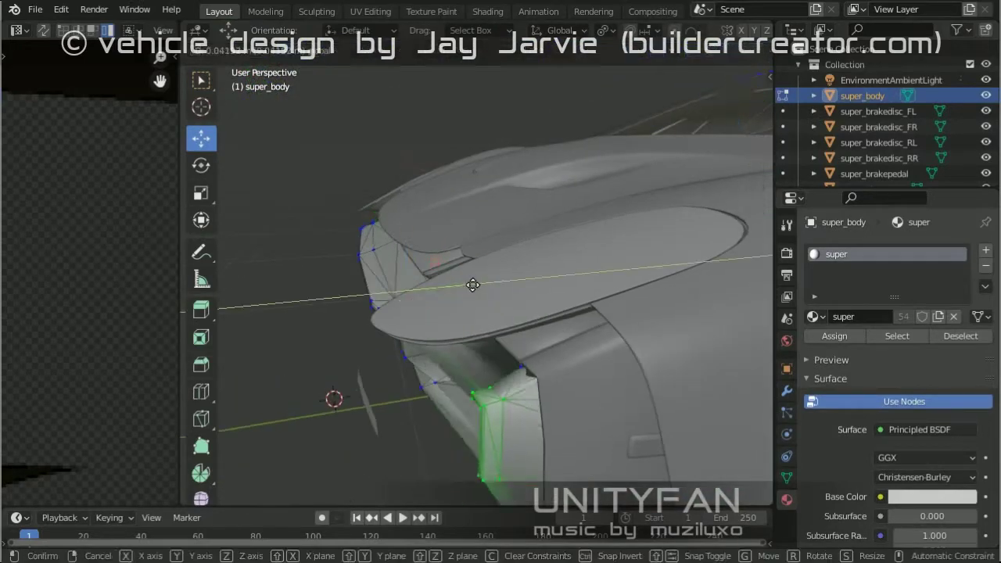
pyautogui.click(575, 427)
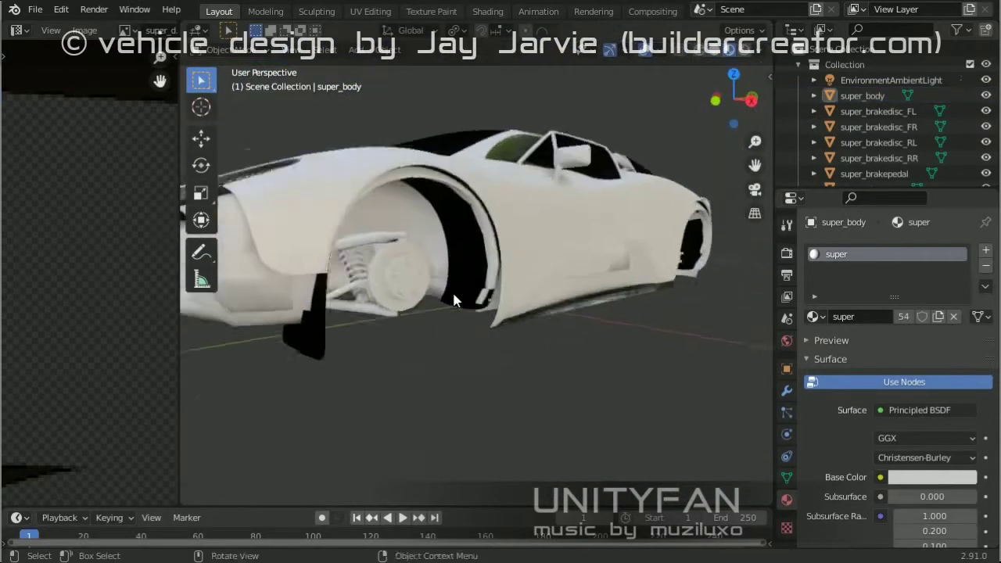
# Step: Select the wrap.010 glass piece and switch the viewport to solid shading
pyautogui.click(454, 301)
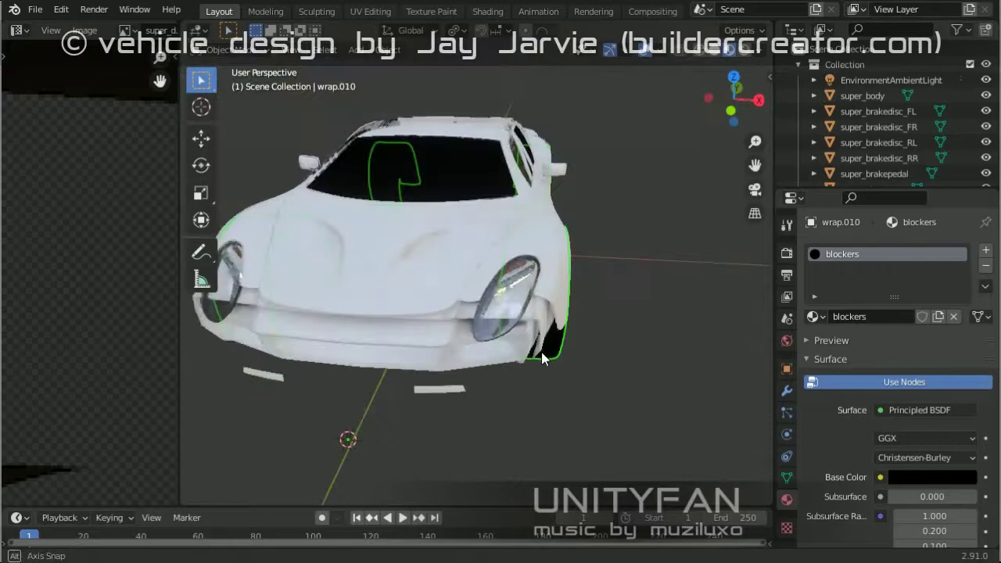
pyautogui.moveTo(541, 352); pyautogui.dragTo(594, 377, button='middle')
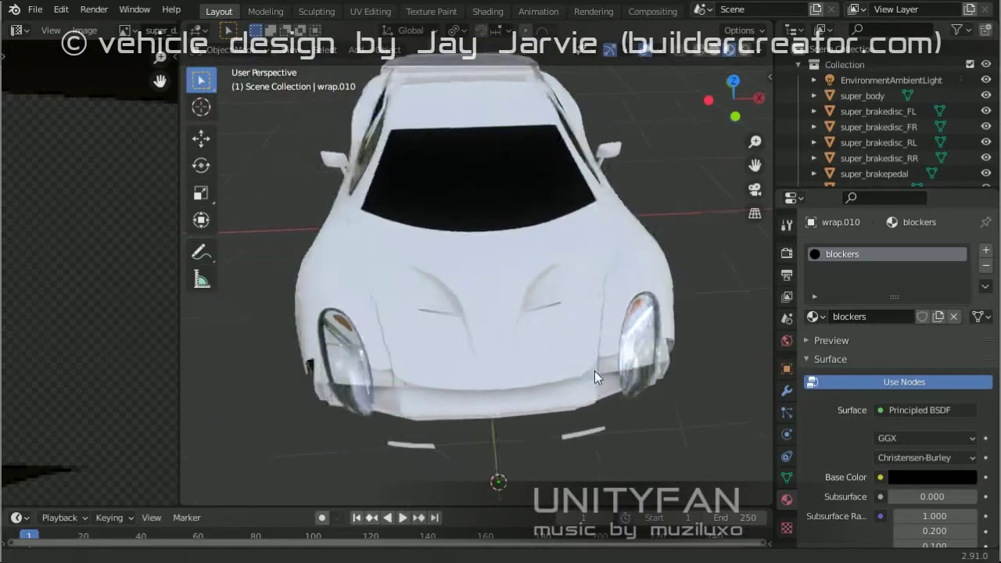
pyautogui.press('z')
pyautogui.click(626, 334)
pyautogui.moveTo(557, 313)
pyautogui.mouseDown(button='middle')
pyautogui.moveTo(592, 348)
pyautogui.moveTo(523, 373)
pyautogui.moveTo(491, 363)
pyautogui.moveTo(541, 377)
pyautogui.moveTo(502, 368)
pyautogui.moveTo(573, 362)
pyautogui.moveTo(495, 383)
pyautogui.moveTo(539, 262)
pyautogui.mouseUp(button='middle')
# Step: Select the left door glass and enter Edit Mode on the wrap.001 glass mesh
pyautogui.scroll(5, 496, 383)
pyautogui.scroll(3, 539, 262)
pyautogui.click(539, 313)
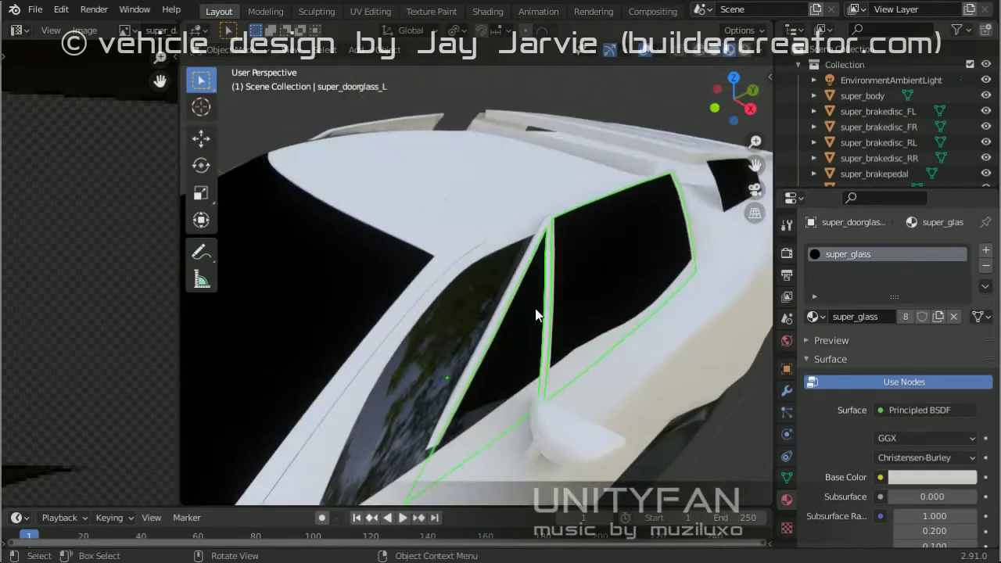
pyautogui.scroll(-5, 850, 118)
pyautogui.press('Tab')
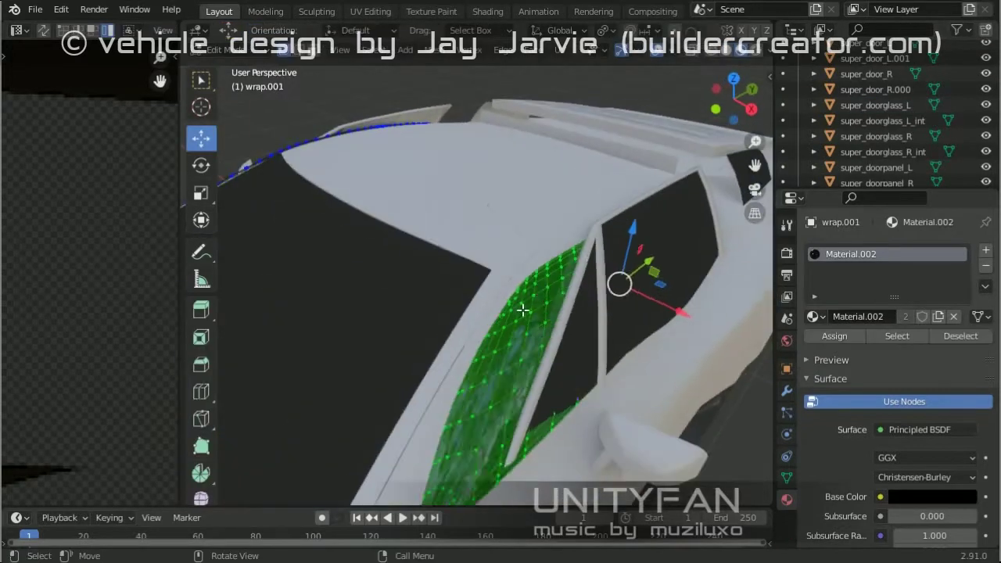
pyautogui.moveTo(522, 347); pyautogui.dragTo(527, 401, button='middle')
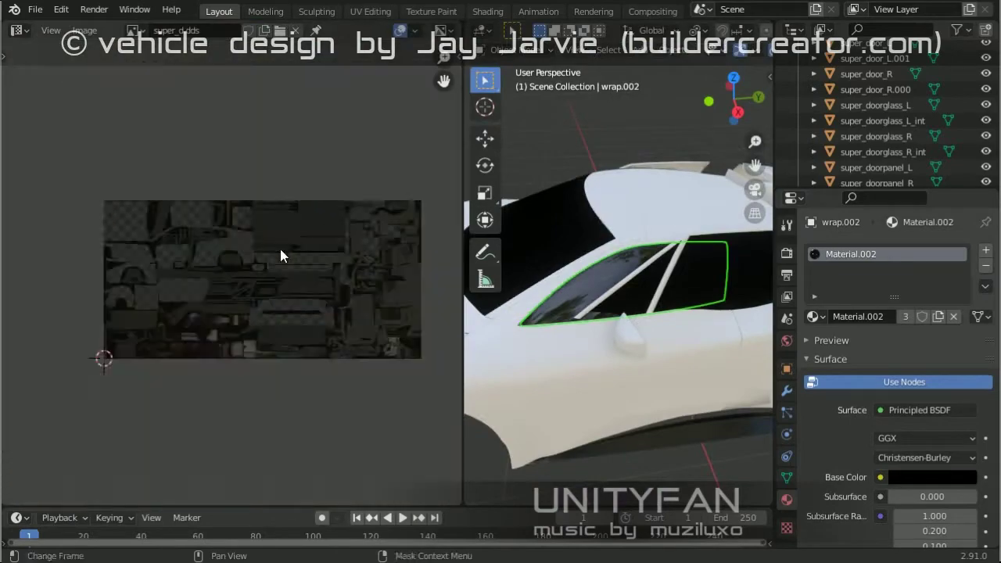
# Step: Load the super_glass_d.dds texture and select the left door glass
pyautogui.scroll(-3, 257, 242)
pyautogui.hotkey('alt', 'o')
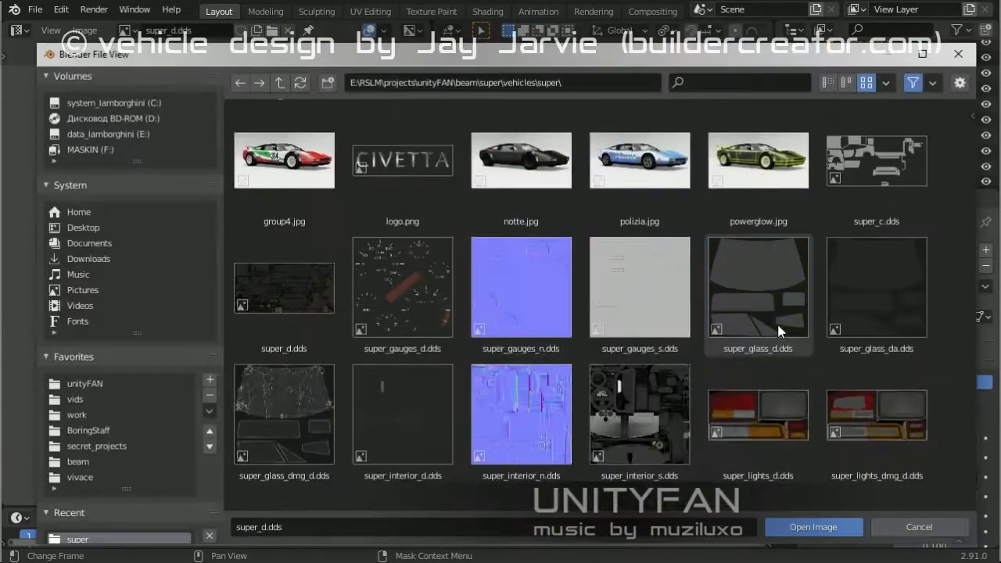
pyautogui.click(827, 522)
pyautogui.scroll(3, 294, 267)
pyautogui.scroll(3, 650, 298)
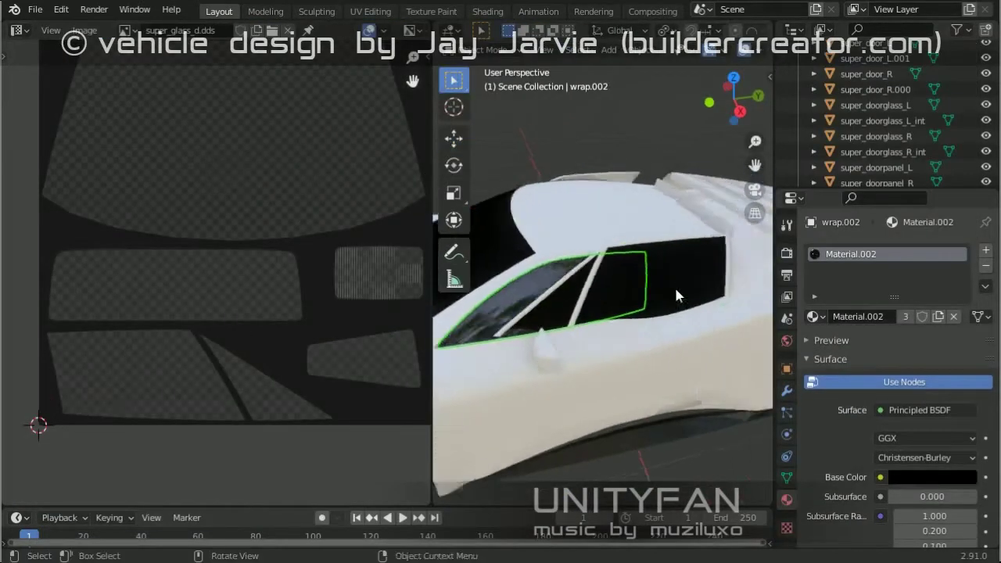
pyautogui.click(661, 297)
pyautogui.scroll(3, 645, 307)
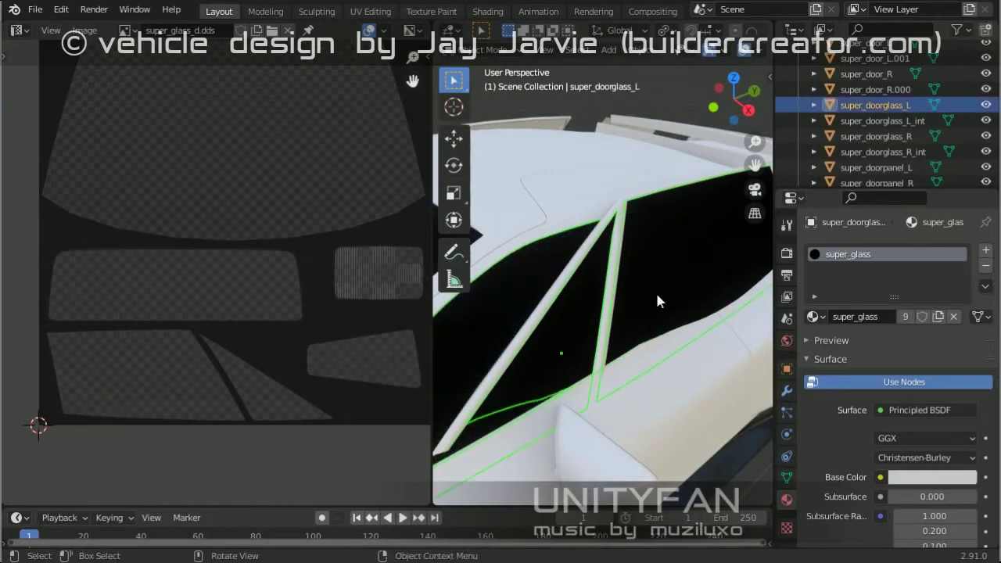
pyautogui.scroll(-4, 657, 301)
# Step: Unwrap the door glass in Edit Mode and mirror its UV island
pyautogui.press('Tab')
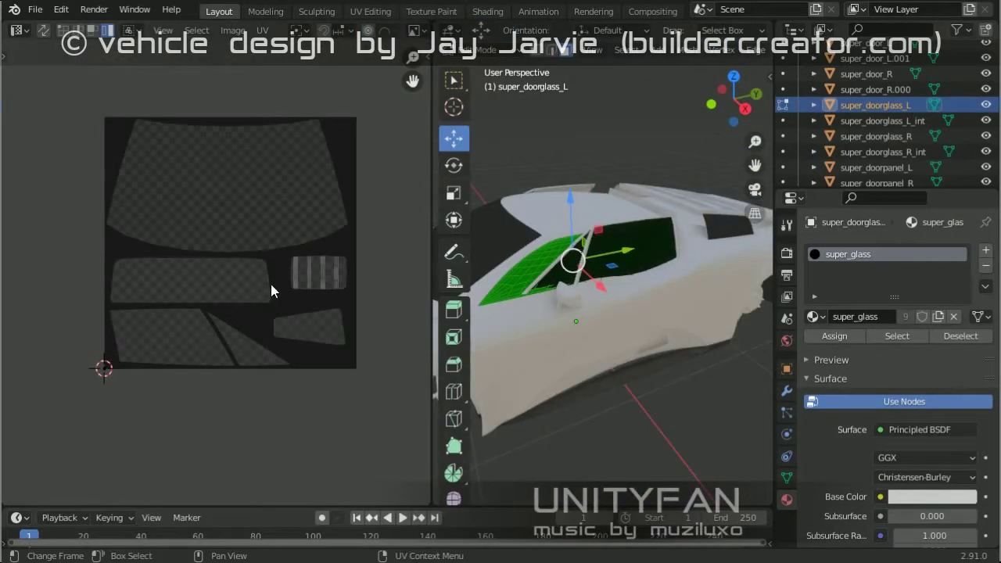
pyautogui.press('u')
pyautogui.click(234, 378)
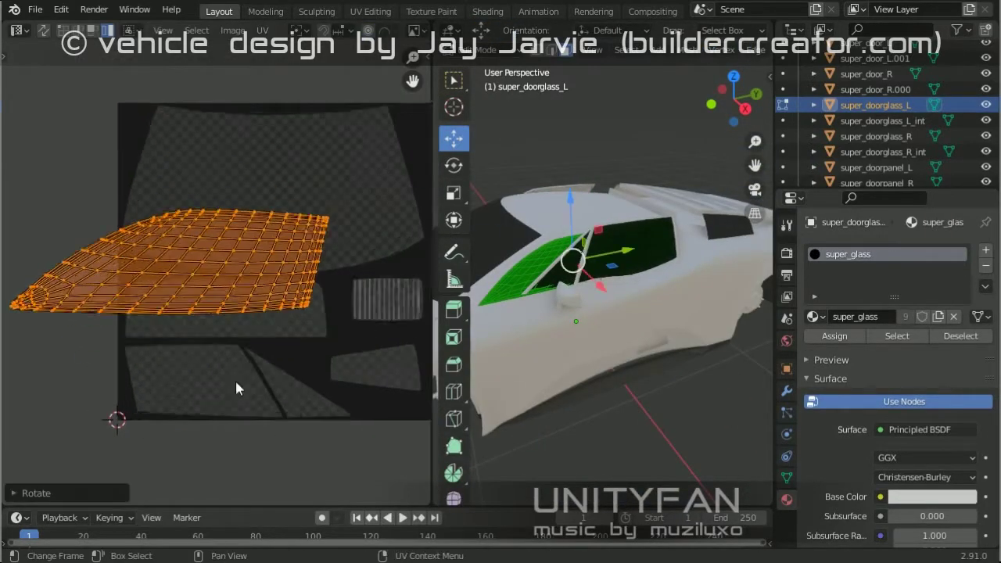
pyautogui.scroll(3, 269, 276)
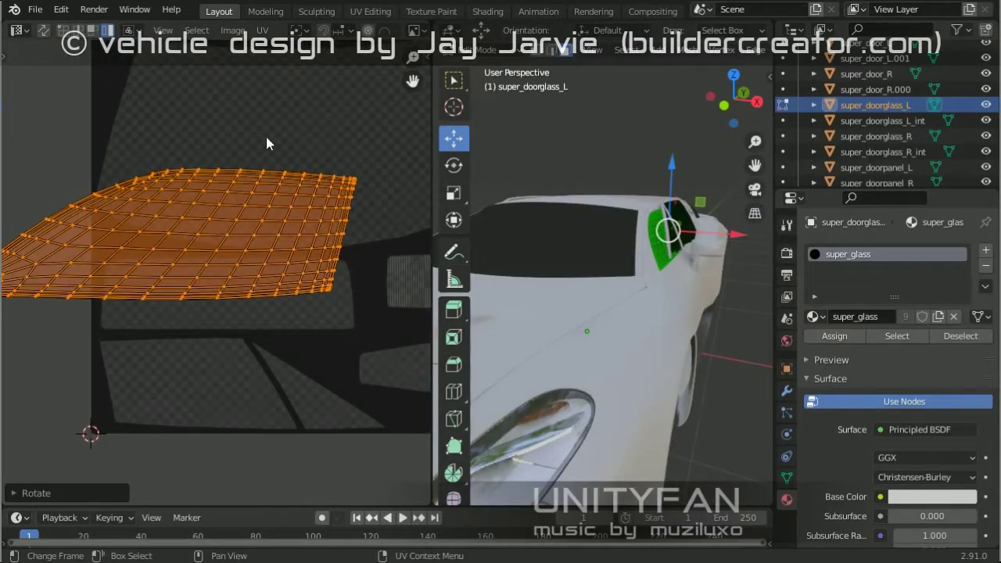
pyautogui.click(263, 30)
pyautogui.click(262, 30)
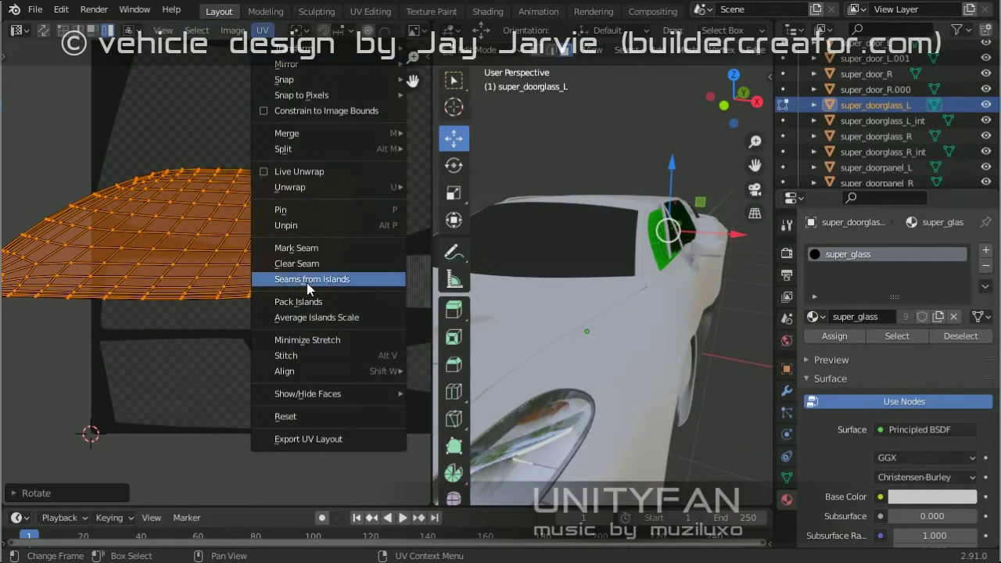
pyautogui.click(455, 85)
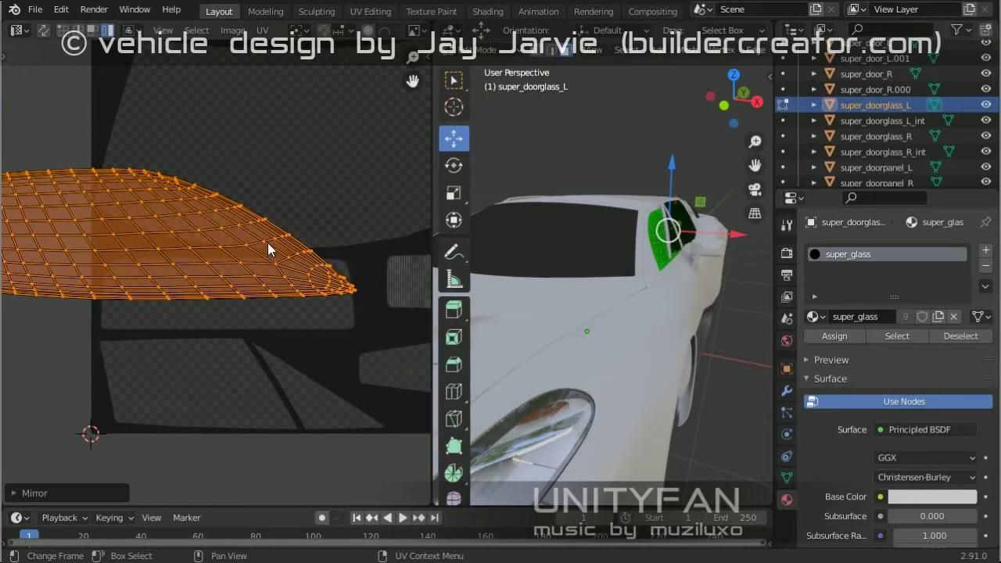
pyautogui.scroll(-3, 274, 282)
# Step: Scale and move the UV island over the window shape on the glass texture
pyautogui.press('s')
pyautogui.click(211, 325)
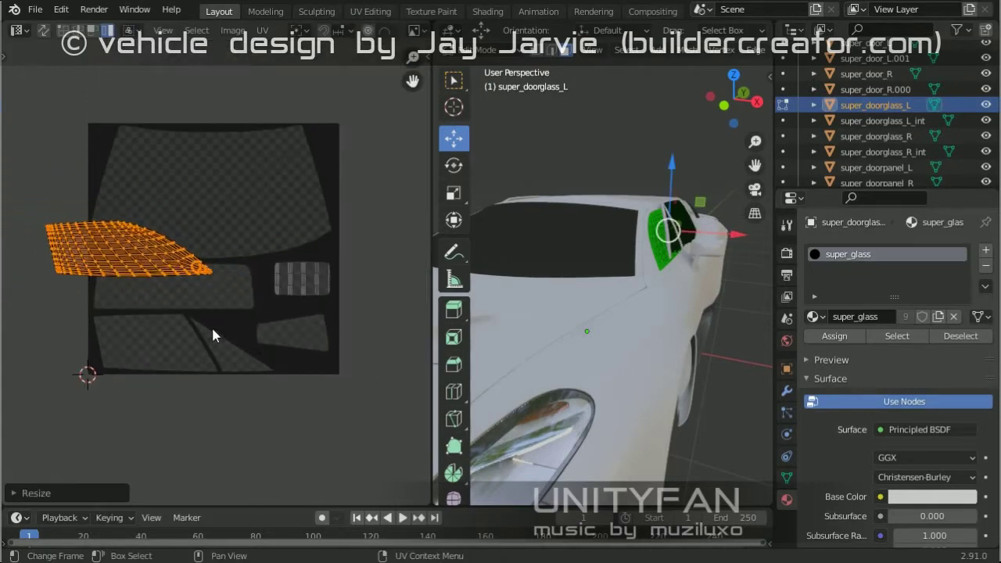
pyautogui.click(225, 363)
pyautogui.scroll(2, 225, 363)
pyautogui.moveTo(434, 364); pyautogui.dragTo(591, 364)
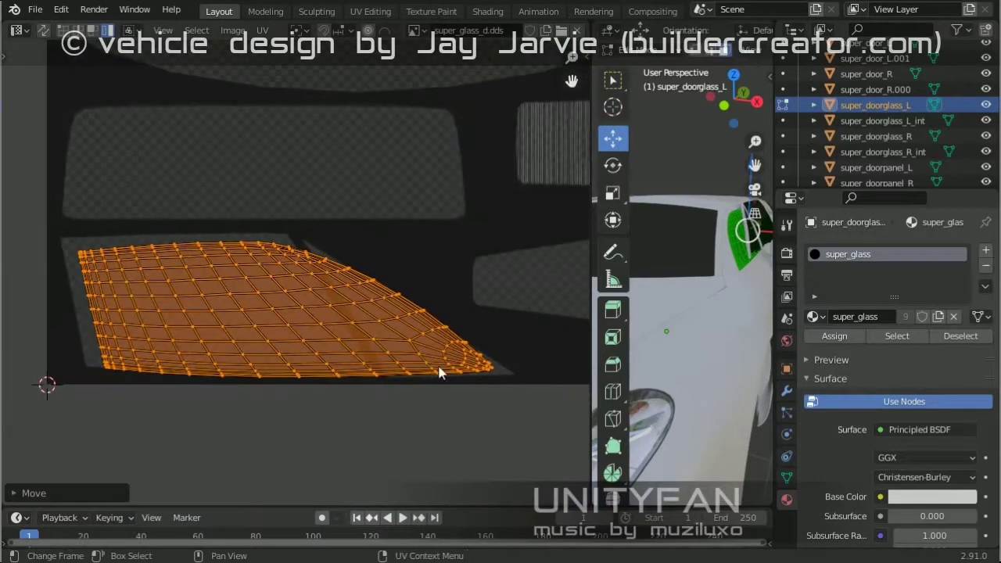
pyautogui.scroll(2, 441, 370)
pyautogui.scroll(1, 449, 329)
pyautogui.press('g')
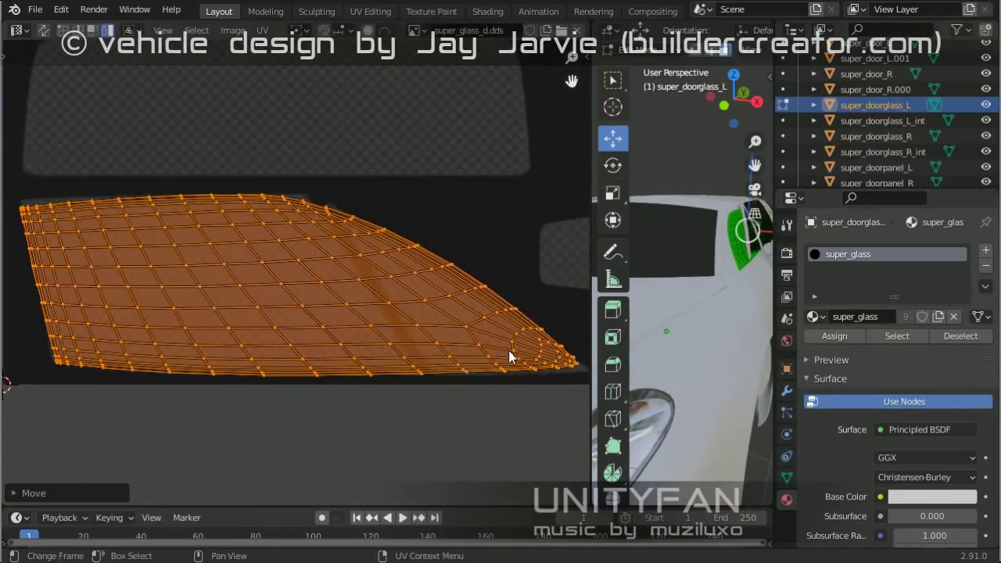
pyautogui.press('s')
pyautogui.click(369, 311)
# Step: Select and move the corner and top-edge UV vertices of the island
pyautogui.press('Tab')
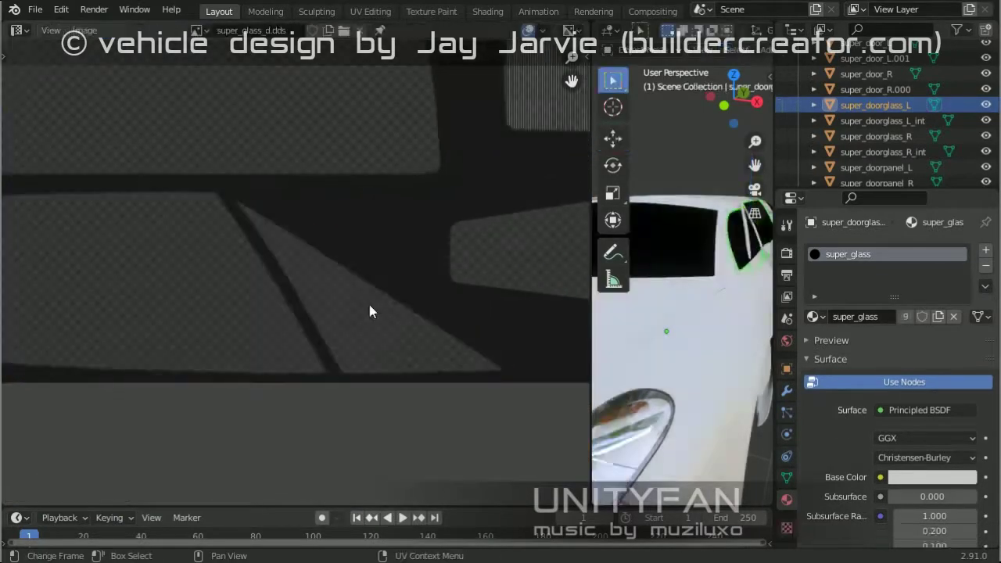
pyautogui.press('Tab')
pyautogui.scroll(3, 127, 229)
pyautogui.moveTo(271, 224); pyautogui.dragTo(87, 130)
pyautogui.scroll(2, 201, 261)
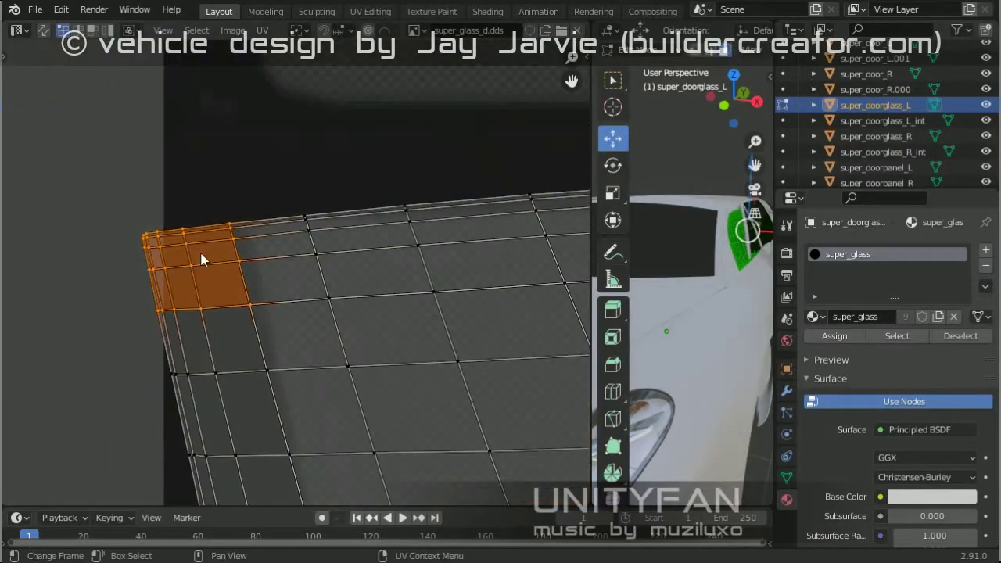
pyautogui.moveTo(394, 182); pyautogui.dragTo(264, 263, button='middle')
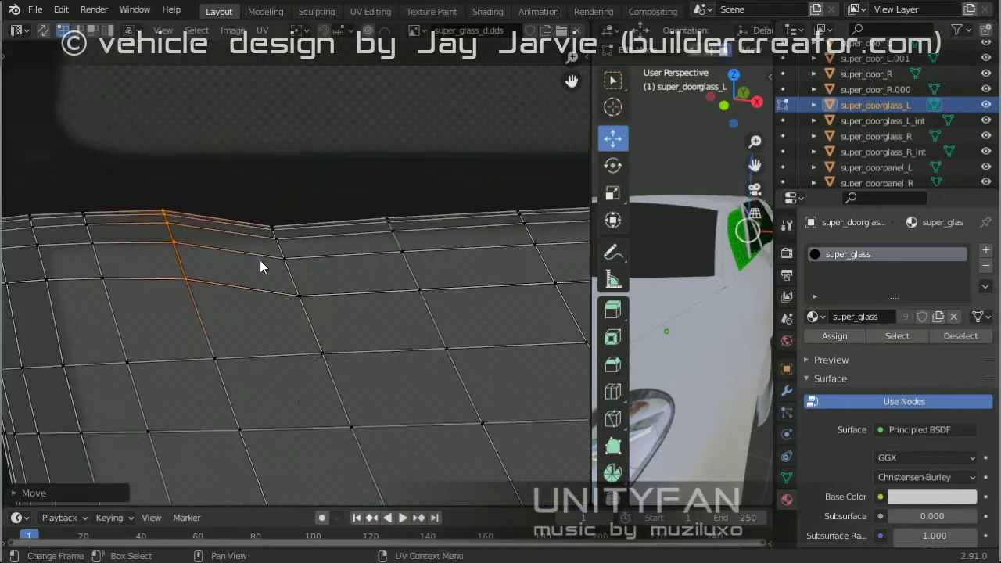
pyautogui.moveTo(404, 223)
pyautogui.mouseDown(button='middle')
pyautogui.moveTo(296, 243)
pyautogui.moveTo(216, 218)
pyautogui.mouseUp(button='middle')
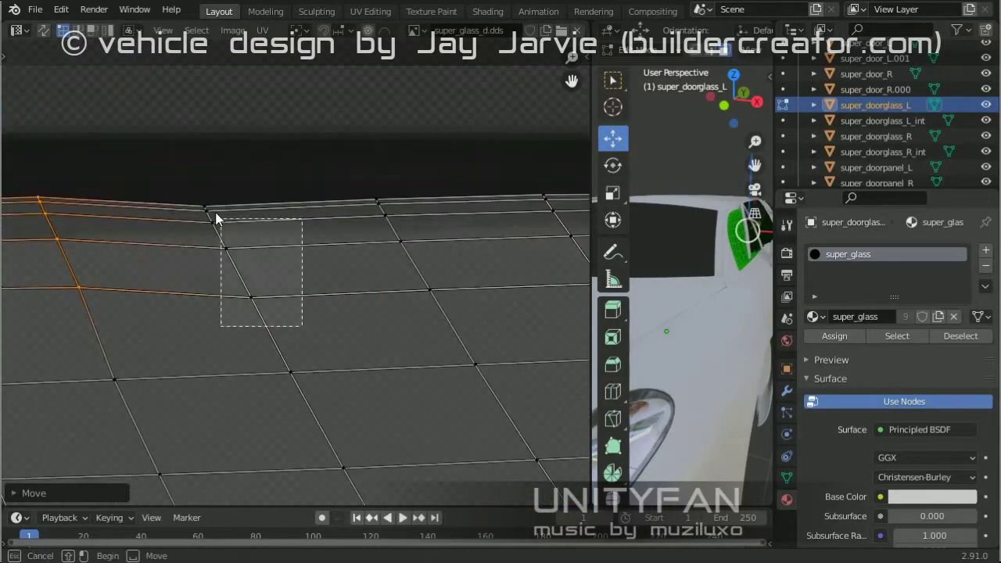
pyautogui.click(342, 261)
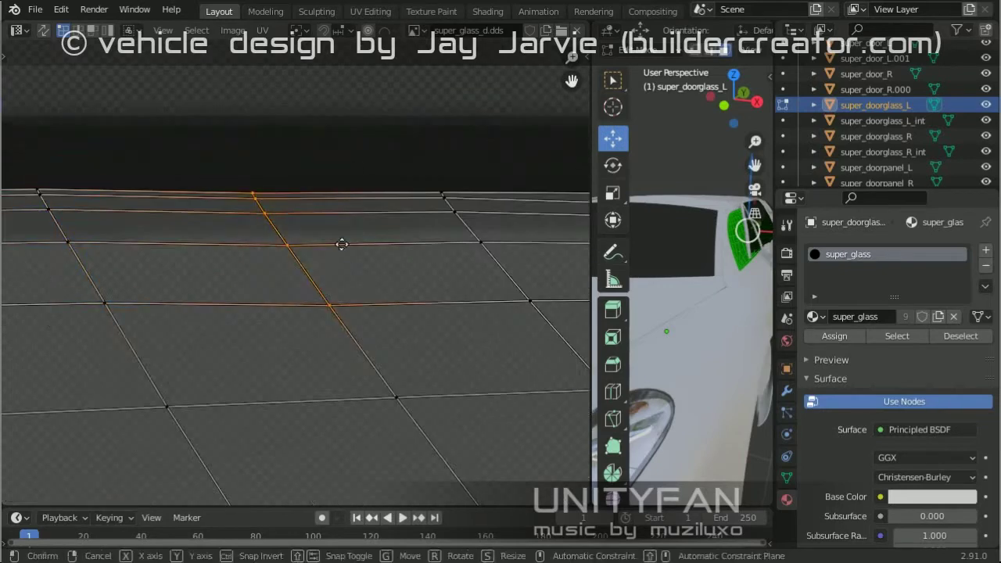
# Step: Select the island's tip faces and move them into place
pyautogui.click(342, 244)
pyautogui.scroll(-3, 363, 240)
pyautogui.scroll(3, 259, 270)
pyautogui.press('l')
pyautogui.press('g')
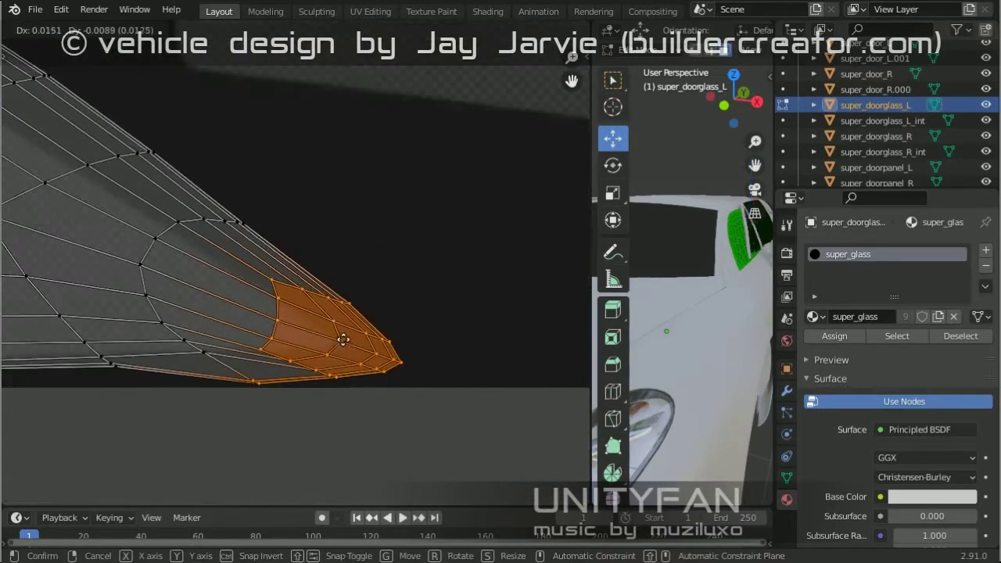
pyautogui.click(342, 339)
# Step: Nudge the remaining edge vertices, leave Edit Mode and widen the 3D view
pyautogui.scroll(2, 367, 347)
pyautogui.scroll(-3, 220, 395)
pyautogui.press('g')
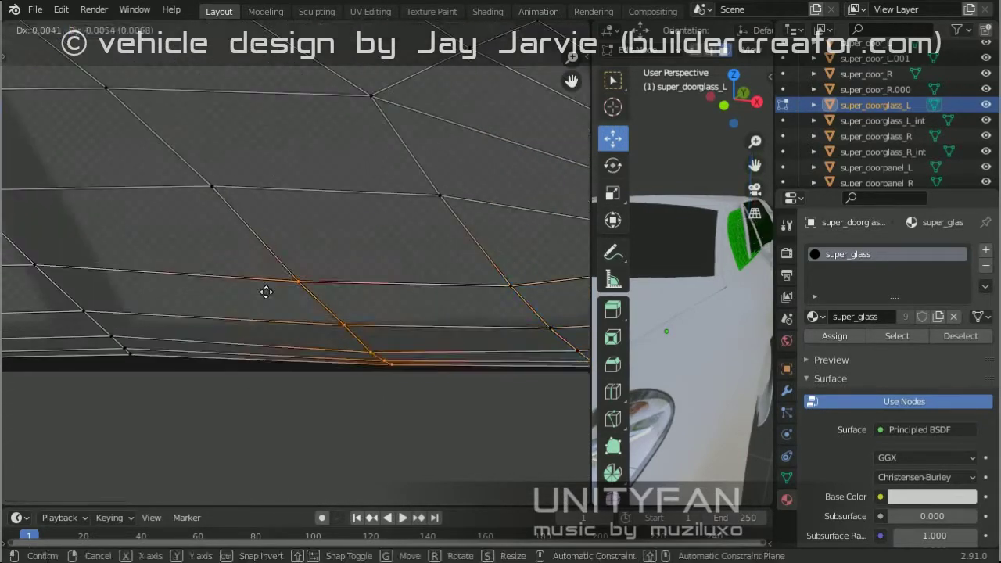
pyautogui.click(336, 304)
pyautogui.scroll(3, 294, 283)
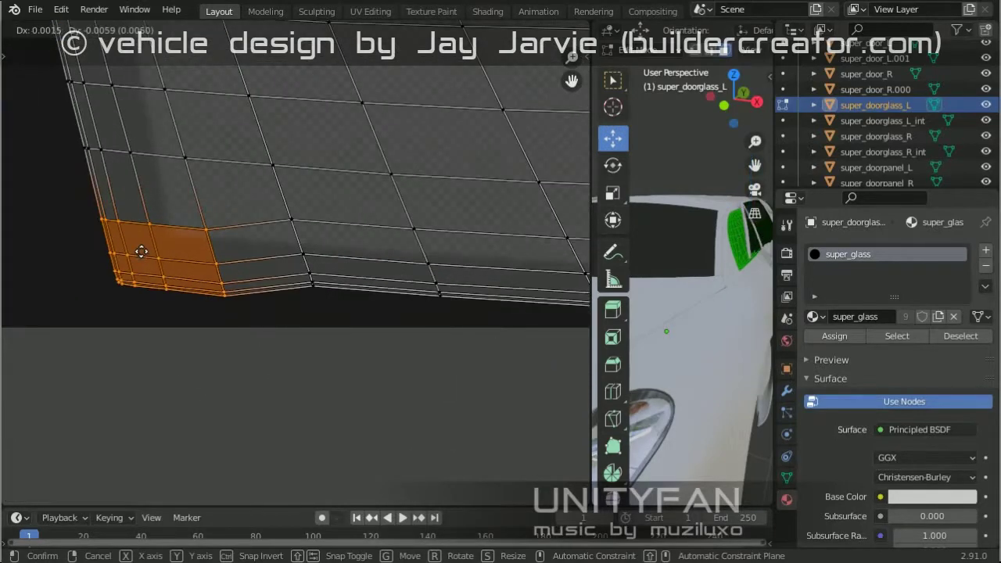
pyautogui.scroll(1, 235, 240)
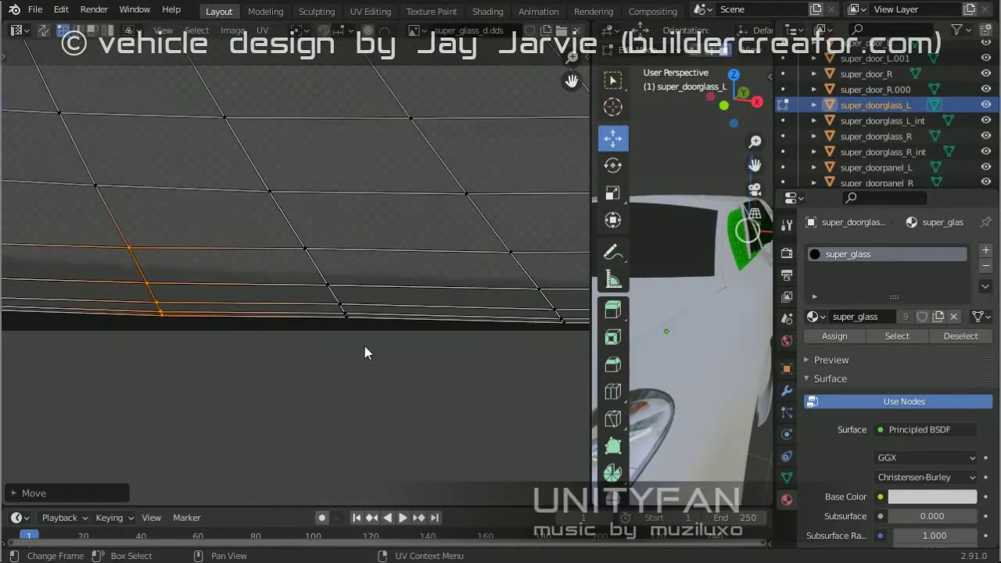
pyautogui.scroll(-3, 365, 353)
pyautogui.press('Tab')
pyautogui.moveTo(592, 273); pyautogui.dragTo(319, 274)
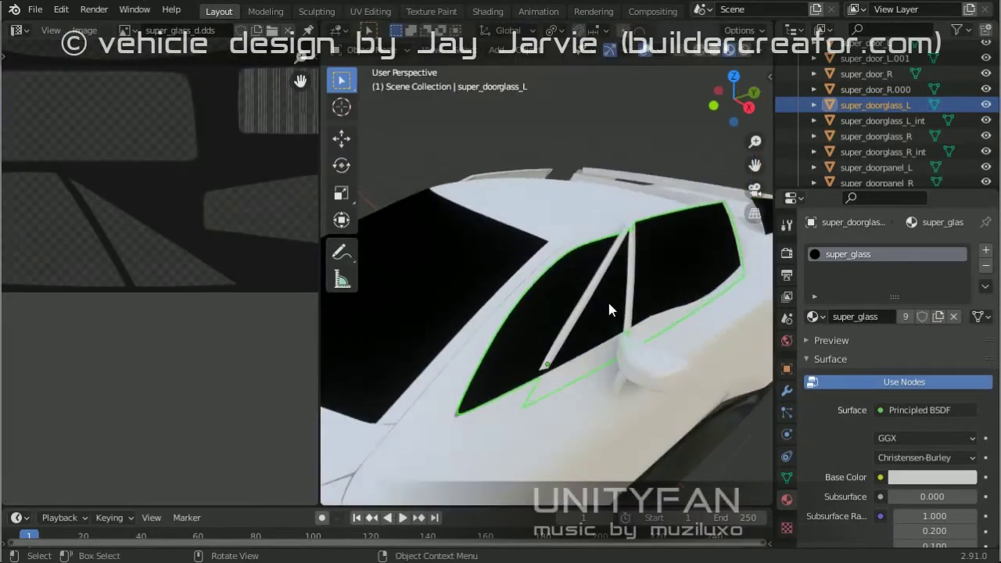
# Step: Select the wrap.001 window mesh and delete its overlapping glass faces
pyautogui.press('Tab')
pyautogui.moveTo(610, 309); pyautogui.dragTo(645, 303, button='middle')
pyautogui.press('Tab')
pyautogui.scroll(-3, 646, 302)
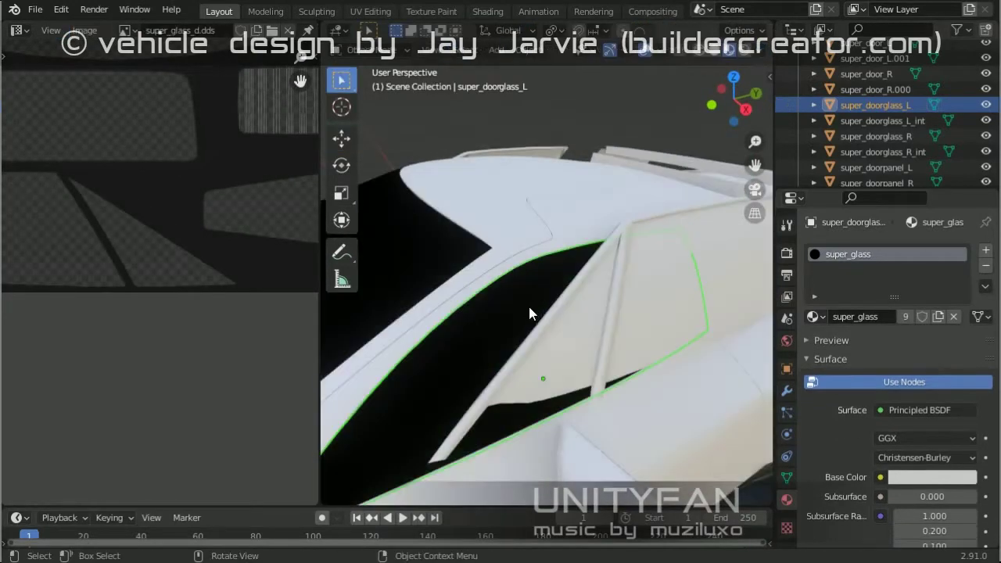
pyautogui.click(579, 293)
pyautogui.click(583, 288)
pyautogui.moveTo(578, 293)
pyautogui.mouseDown(button='middle')
pyautogui.moveTo(589, 281)
pyautogui.moveTo(534, 291)
pyautogui.moveTo(579, 282)
pyautogui.mouseUp(button='middle')
pyautogui.click(534, 291)
pyautogui.click(579, 282)
pyautogui.press('Tab')
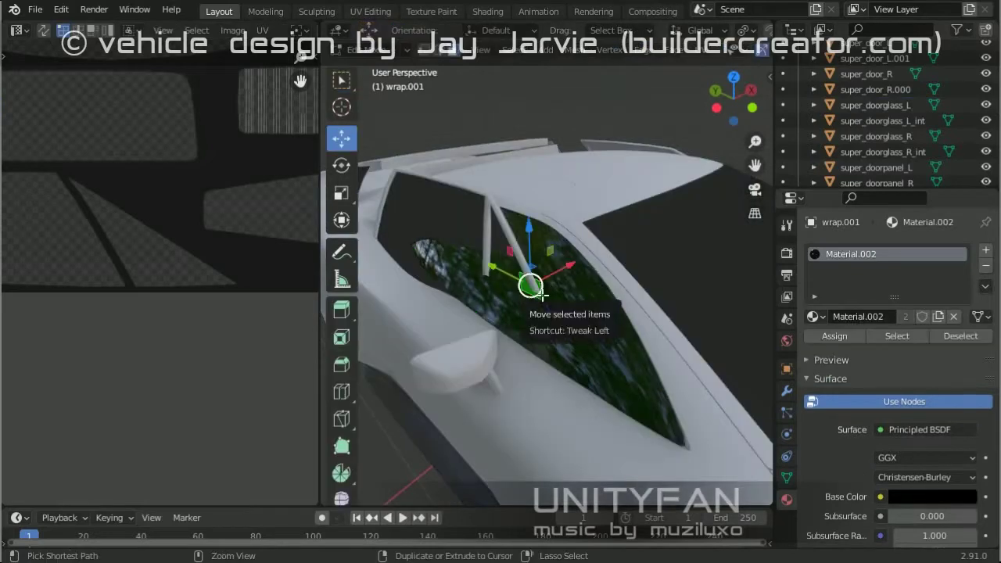
pyautogui.click(542, 294)
pyautogui.press('Tab')
# Step: Add a Mirror modifier to the left door glass, check it, then undo it
pyautogui.click(672, 297)
pyautogui.click(787, 390)
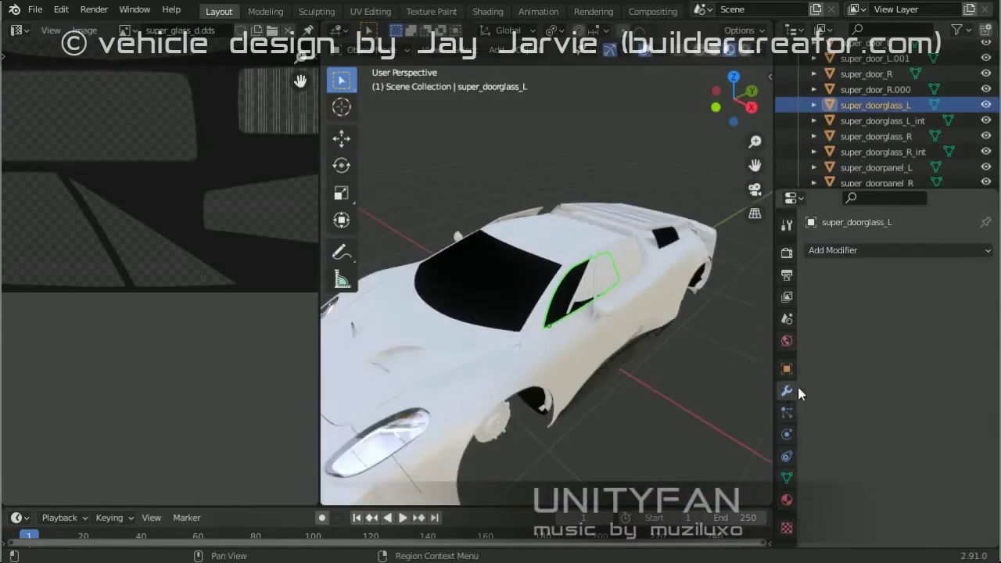
pyautogui.click(860, 250)
pyautogui.click(675, 413)
pyautogui.moveTo(674, 414)
pyautogui.mouseDown(button='middle')
pyautogui.moveTo(625, 297)
pyautogui.moveTo(552, 334)
pyautogui.mouseUp(button='middle')
pyautogui.moveTo(321, 345); pyautogui.dragTo(76, 345)
pyautogui.moveTo(391, 313); pyautogui.dragTo(511, 283, button='middle')
pyautogui.hotkey('ctrl', 'z')
# Step: Select and grow the door glass faces, then select the right door glass
pyautogui.press('Tab')
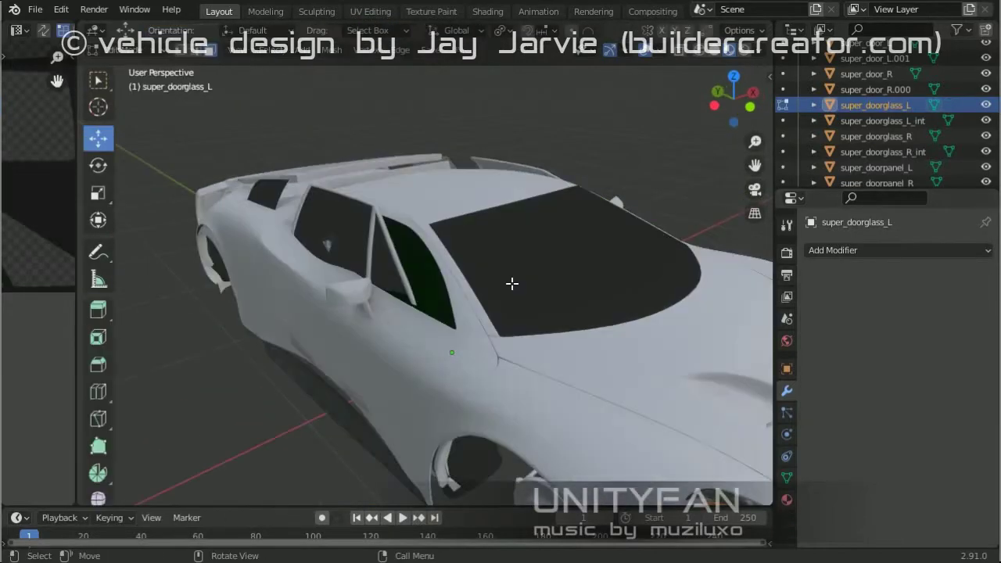
pyautogui.click(469, 293)
pyautogui.press('ctrl+KP_Add')
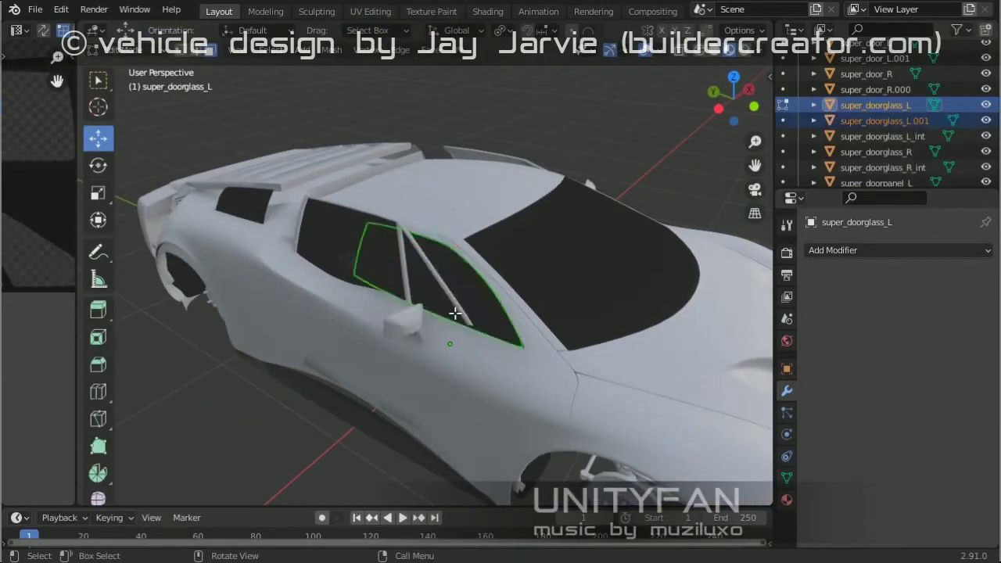
pyautogui.click(428, 258)
pyautogui.click(480, 277)
pyautogui.scroll(-3, 449, 268)
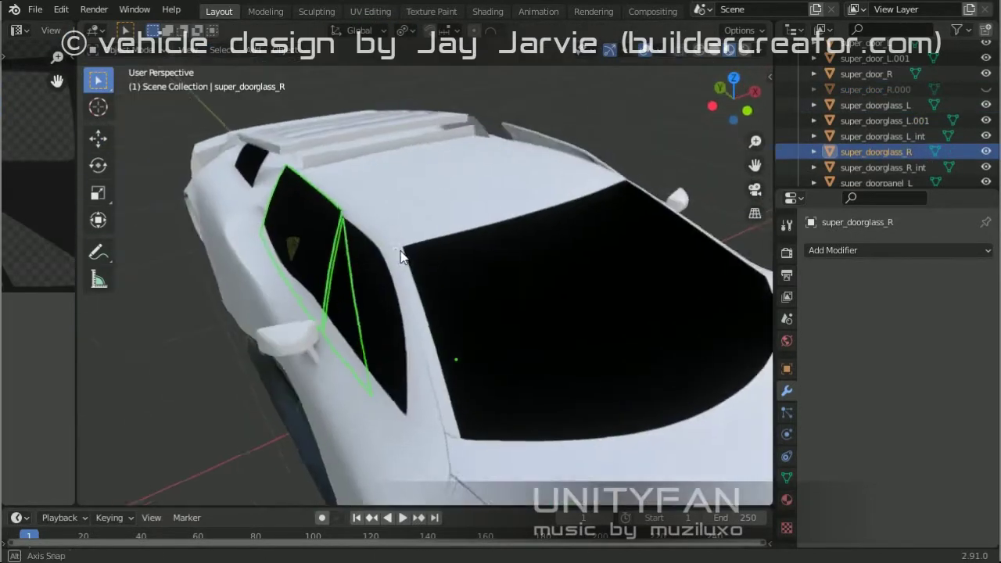
pyautogui.moveTo(414, 283)
pyautogui.mouseDown(button='middle')
pyautogui.moveTo(286, 206)
pyautogui.moveTo(443, 246)
pyautogui.moveTo(385, 247)
pyautogui.moveTo(490, 232)
pyautogui.moveTo(522, 273)
pyautogui.moveTo(575, 295)
pyautogui.moveTo(572, 271)
pyautogui.moveTo(471, 239)
pyautogui.moveTo(344, 289)
pyautogui.moveTo(469, 203)
pyautogui.moveTo(546, 191)
pyautogui.moveTo(458, 265)
pyautogui.moveTo(617, 282)
pyautogui.mouseUp(button='middle')
# Step: Rename super_doorglass_L.001 and keep the duplicated left door glass faces in place
pyautogui.doubleClick(904, 121)
pyautogui.click(574, 295)
pyautogui.click(572, 271)
pyautogui.press('Tab')
pyautogui.rightClick(545, 162)
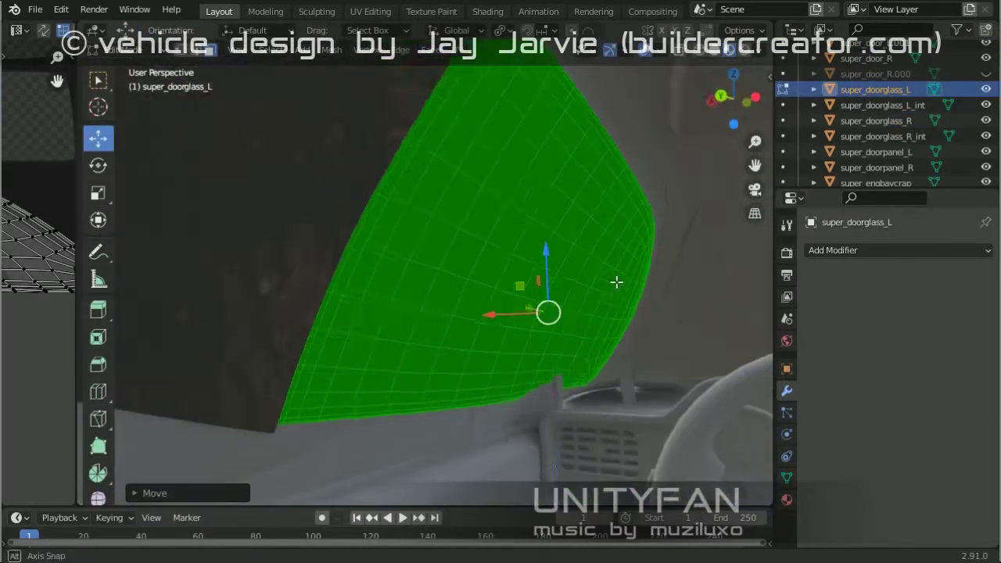
# Step: Separate the duplicated door-glass faces into their own object and leave Edit Mode
pyautogui.press('p')
pyautogui.click(465, 251)
pyautogui.press('Tab')
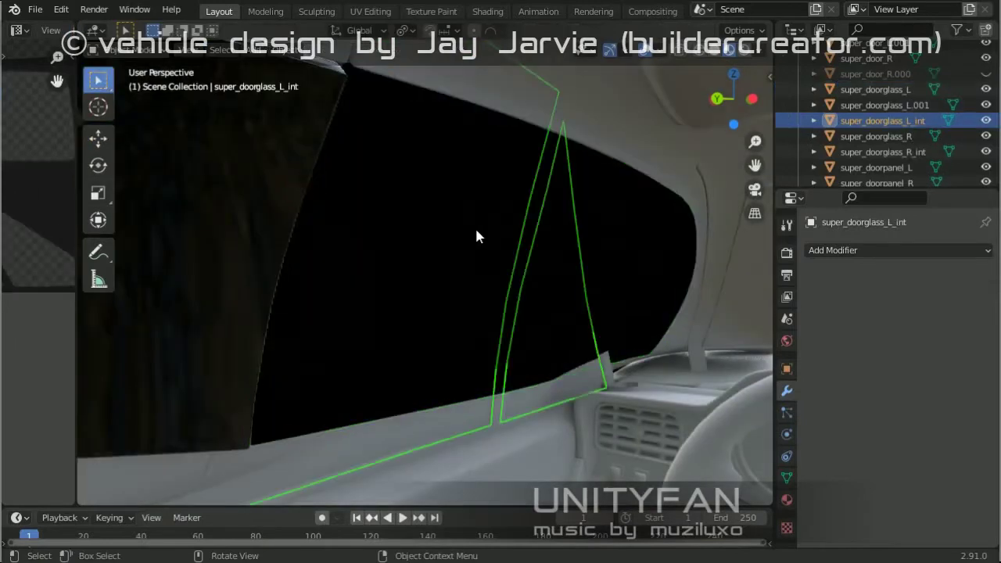
pyautogui.moveTo(478, 236)
pyautogui.mouseDown(button='middle')
pyautogui.moveTo(430, 239)
pyautogui.moveTo(394, 259)
pyautogui.moveTo(393, 279)
pyautogui.moveTo(443, 255)
pyautogui.moveTo(394, 291)
pyautogui.moveTo(356, 256)
pyautogui.moveTo(331, 273)
pyautogui.mouseUp(button='middle')
# Step: Apply the super_glass_int material to the duplicated door glass
pyautogui.click(480, 239)
pyautogui.click(392, 271)
pyautogui.click(393, 290)
pyautogui.click(326, 302)
pyautogui.click(786, 499)
pyautogui.moveTo(407, 329); pyautogui.dragTo(427, 348, button='middle')
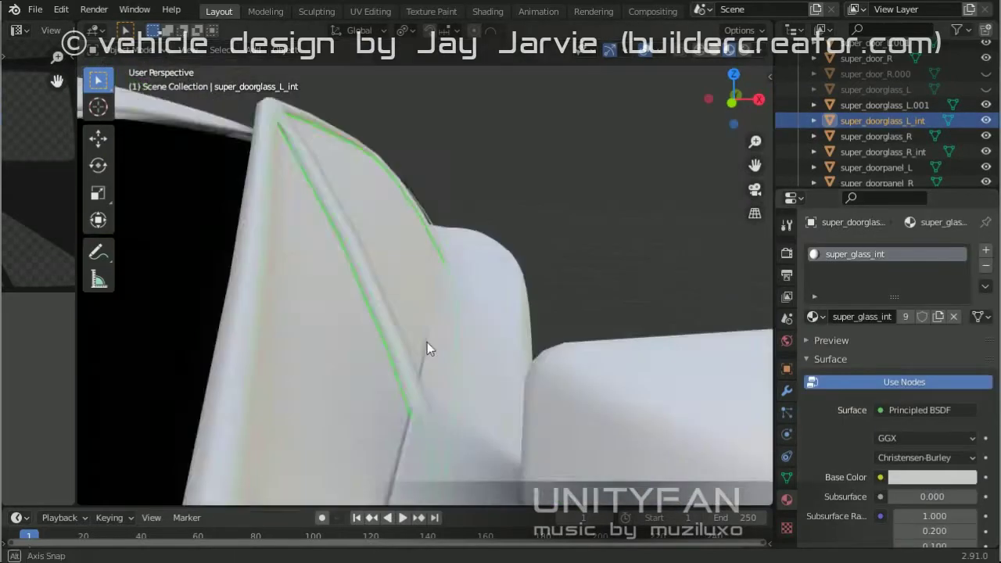
pyautogui.moveTo(854, 254); pyautogui.dragTo(409, 264)
# Step: Flip the normals of the duplicated door glass mesh
pyautogui.press('Tab')
pyautogui.click(409, 282)
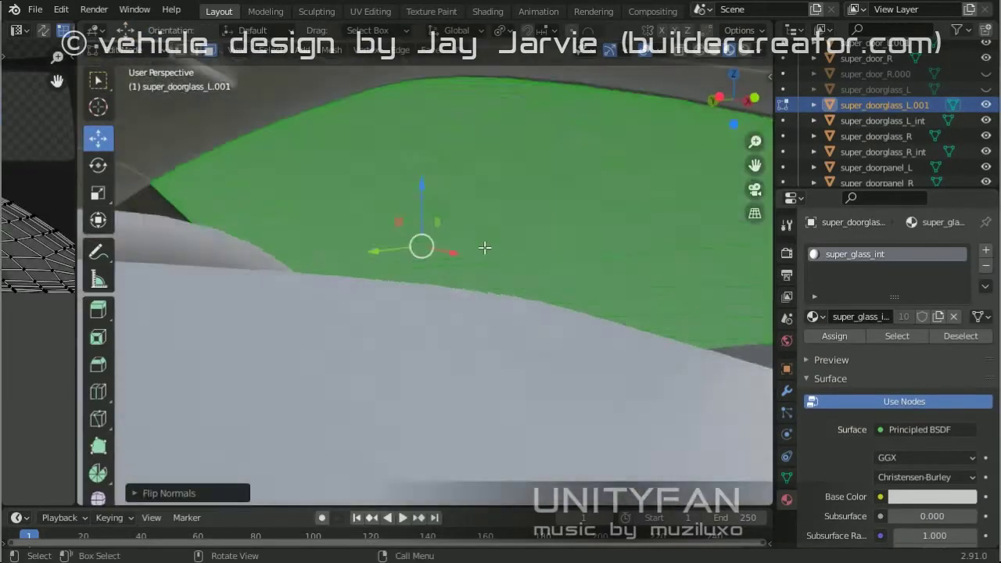
pyautogui.moveTo(409, 282)
pyautogui.mouseDown(button='middle')
pyautogui.moveTo(274, 237)
pyautogui.moveTo(391, 280)
pyautogui.moveTo(400, 301)
pyautogui.moveTo(236, 264)
pyautogui.moveTo(380, 138)
pyautogui.moveTo(324, 171)
pyautogui.moveTo(385, 227)
pyautogui.moveTo(438, 235)
pyautogui.mouseUp(button='middle')
pyautogui.press('Tab')
# Step: Delete the old inner door glass object
pyautogui.click(397, 271)
pyautogui.click(400, 301)
pyautogui.click(236, 264)
pyautogui.click(380, 138)
pyautogui.press('x')
pyautogui.click(324, 170)
# Step: Rename the duplicated door glass with an '_int' suffix
pyautogui.click(897, 91)
pyautogui.press('BackSpace')
pyautogui.press('BackSpace')
pyautogui.press('BackSpace')
pyautogui.write('_int')
pyautogui.press('Return')
# Step: Try a Mirror modifier on the inner glass, then undo it
pyautogui.moveTo(510, 176); pyautogui.dragTo(492, 172, button='middle')
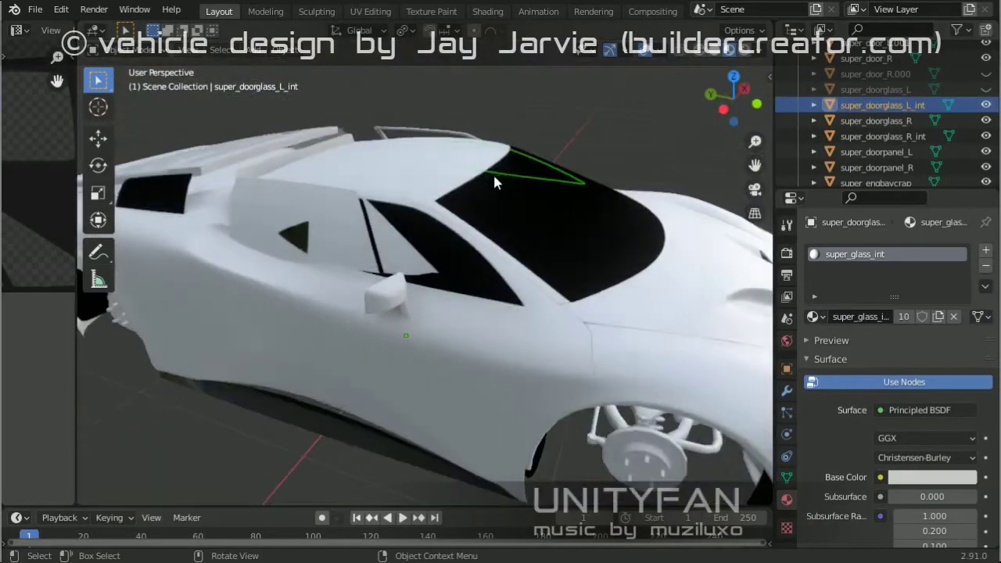
pyautogui.click(786, 390)
pyautogui.click(895, 250)
pyautogui.click(698, 420)
pyautogui.hotkey('ctrl', 'z')
# Step: Inspect the inner glass mesh in wireframe, then return to solid display
pyautogui.moveTo(698, 421); pyautogui.dragTo(554, 263, button='middle')
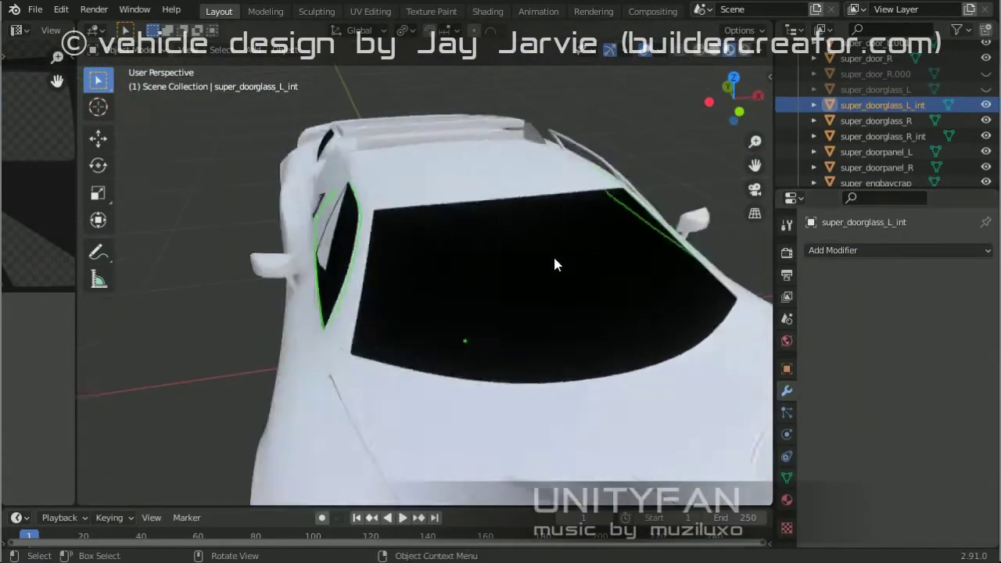
pyautogui.press('Tab')
pyautogui.hotkey('shift', 'z')
pyautogui.moveTo(382, 277)
pyautogui.mouseDown(button='middle')
pyautogui.moveTo(455, 265)
pyautogui.moveTo(469, 308)
pyautogui.moveTo(334, 161)
pyautogui.moveTo(573, 273)
pyautogui.moveTo(643, 181)
pyautogui.moveTo(421, 256)
pyautogui.moveTo(547, 195)
pyautogui.mouseUp(button='middle')
pyautogui.hotkey('shift', 'z')
pyautogui.press('Tab')
# Step: Delete the old right inner door glass object
pyautogui.click(643, 181)
pyautogui.click(729, 52)
pyautogui.moveTo(729, 53)
pyautogui.mouseDown(button='middle')
pyautogui.moveTo(483, 308)
pyautogui.moveTo(223, 217)
pyautogui.moveTo(509, 211)
pyautogui.moveTo(579, 236)
pyautogui.mouseUp(button='middle')
pyautogui.click(224, 217)
pyautogui.click(347, 252)
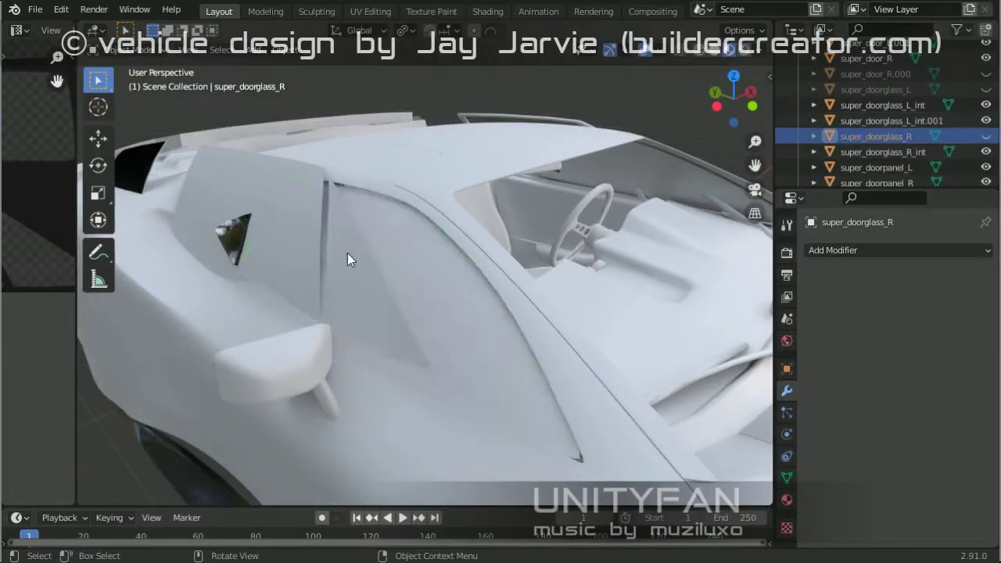
pyautogui.moveTo(347, 252)
pyautogui.mouseDown(button='middle')
pyautogui.moveTo(515, 278)
pyautogui.moveTo(464, 269)
pyautogui.moveTo(491, 158)
pyautogui.mouseUp(button='middle')
pyautogui.click(491, 158)
pyautogui.press('Delete')
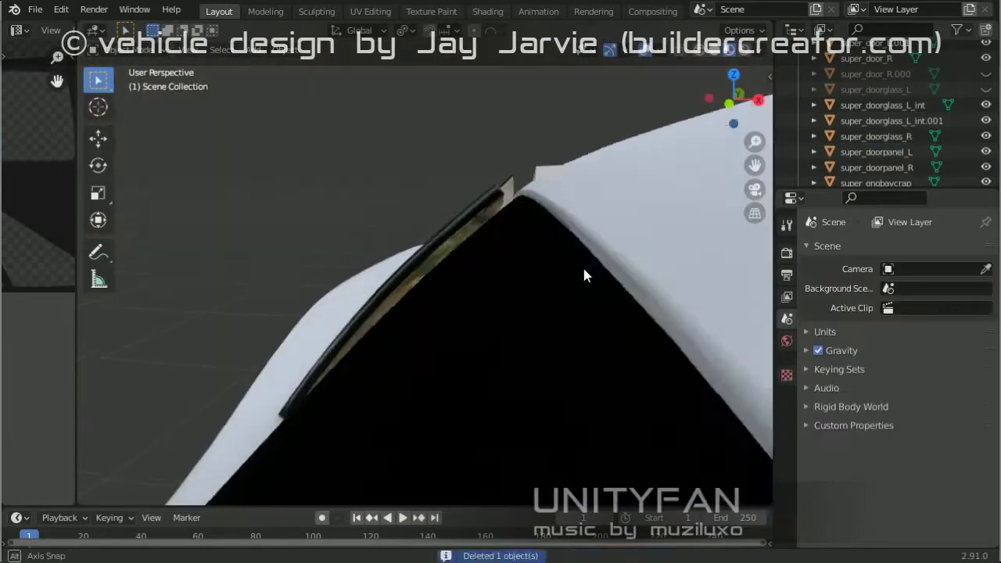
# Step: Rename super_doorglass_L_int.001 to super_doorglass_R_int and zoom out to the whole car
pyautogui.moveTo(583, 265); pyautogui.dragTo(704, 156, button='middle')
pyautogui.doubleClick(891, 104)
pyautogui.write('R')
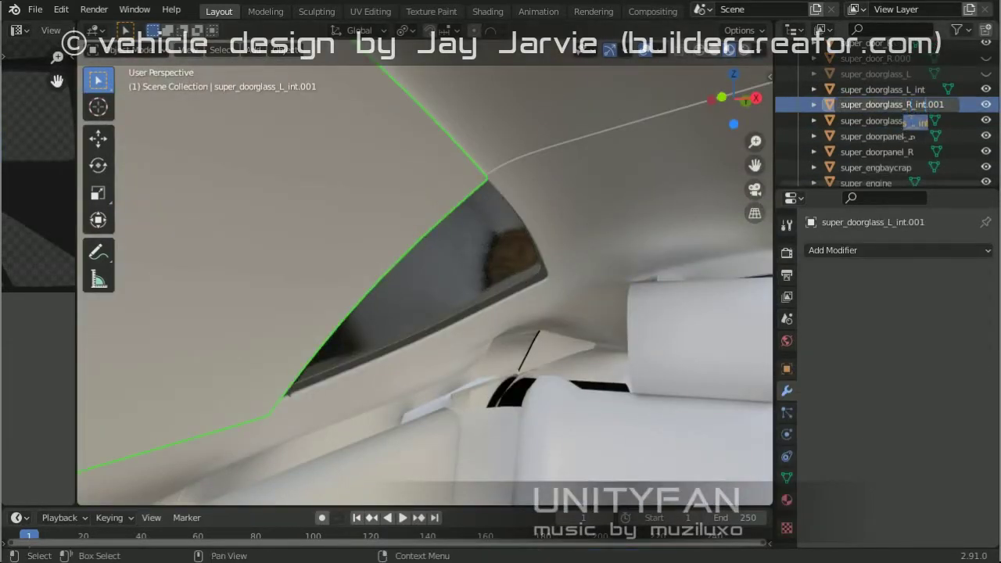
pyautogui.scroll(-10, 432, 292)
pyautogui.moveTo(431, 291); pyautogui.dragTo(431, 292, button='middle')
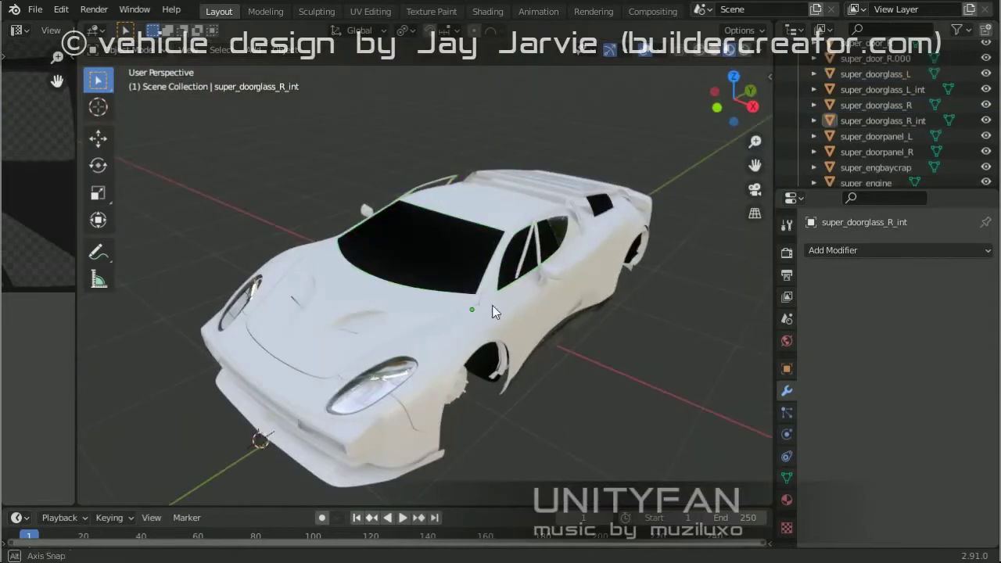
pyautogui.moveTo(491, 310)
pyautogui.mouseDown(button='middle')
pyautogui.moveTo(496, 304)
pyautogui.moveTo(587, 425)
pyautogui.mouseUp(button='middle')
# Step: Select every object in the scene and save the Blender file
pyautogui.press('a')
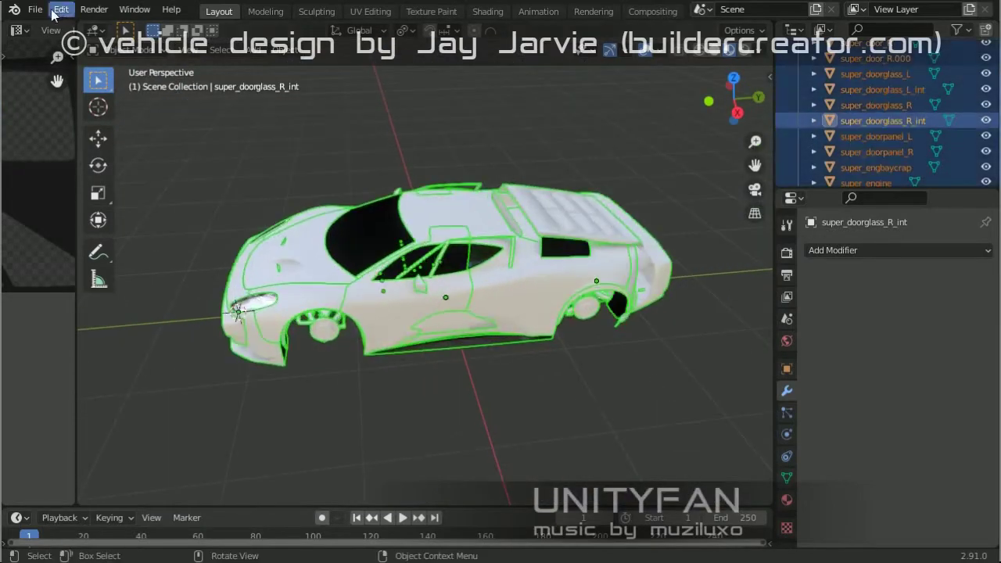
pyautogui.click(35, 8)
pyautogui.click(54, 112)
# Step: Export the car as COLLADA over super.dae and copy it into the super_arete folder
pyautogui.click(35, 8)
pyautogui.click(236, 236)
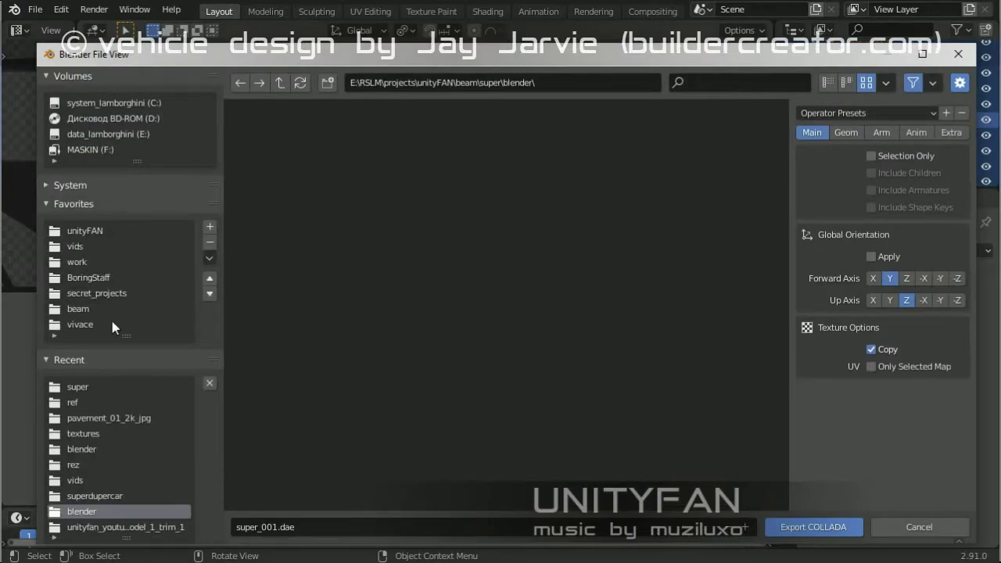
pyautogui.doubleClick(402, 164)
pyautogui.click(304, 547)
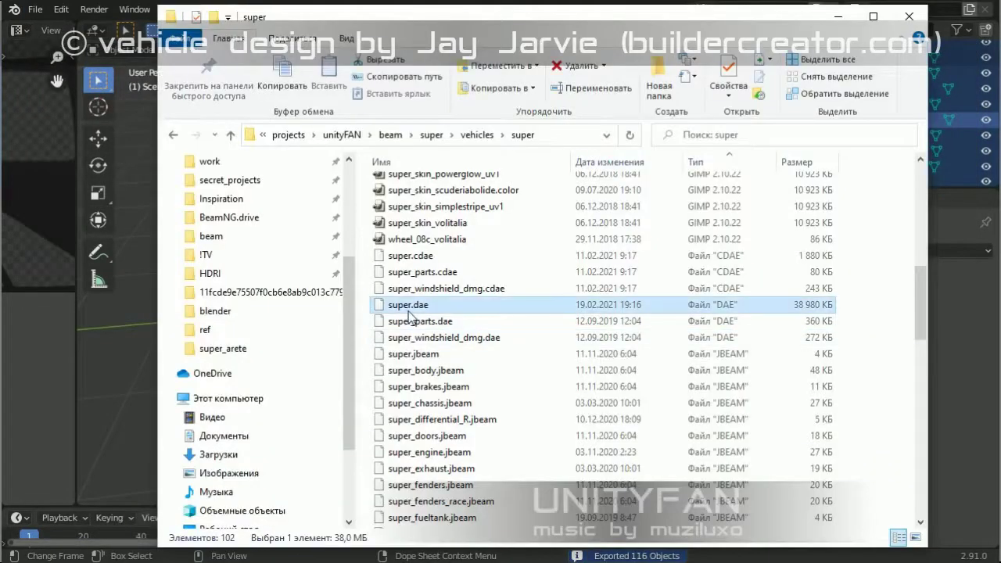
pyautogui.moveTo(383, 306); pyautogui.dragTo(282, 482)
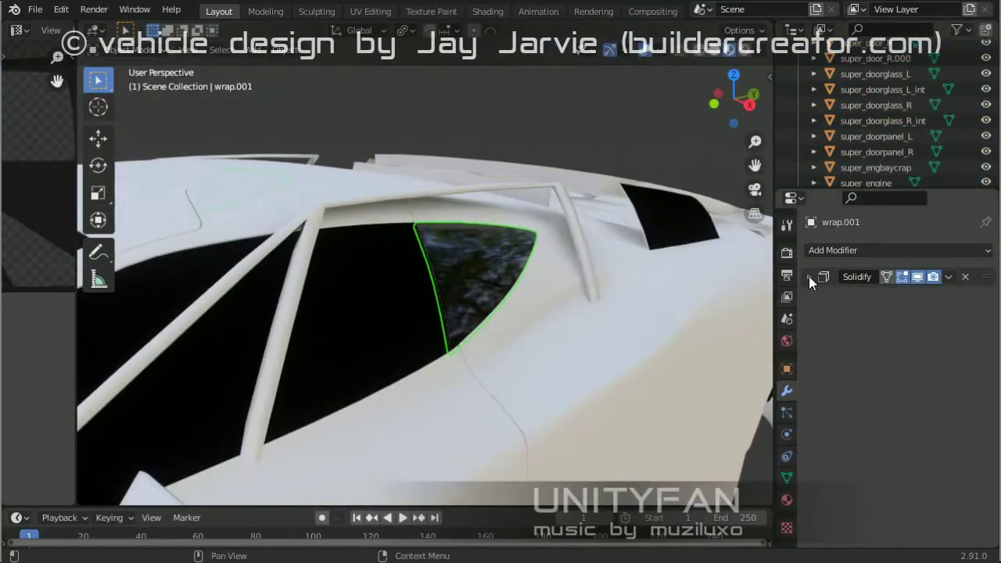
# Step: Unwrap super_sideglass_L and shrink and move its UV island over the texture
pyautogui.click(808, 276)
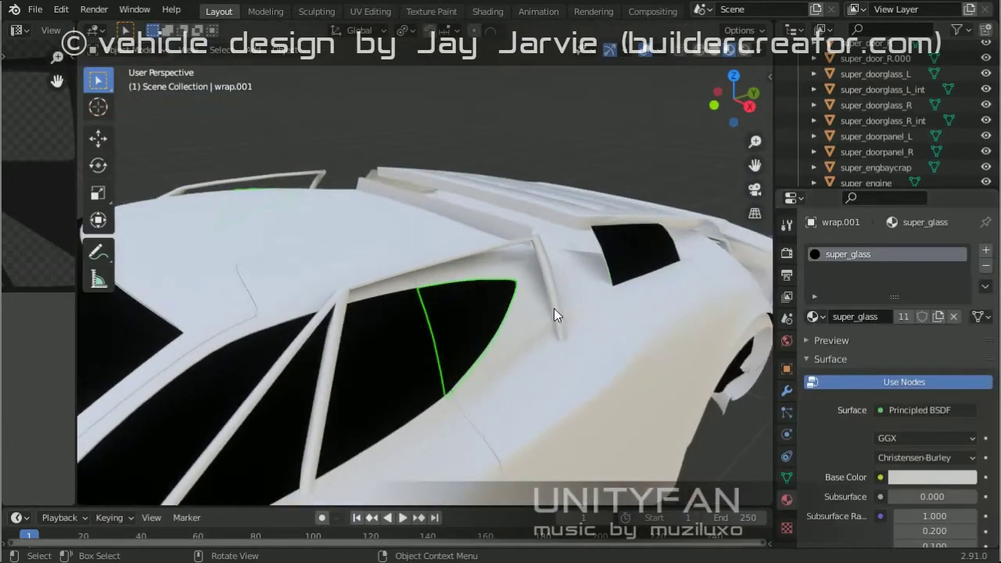
pyautogui.press('Tab')
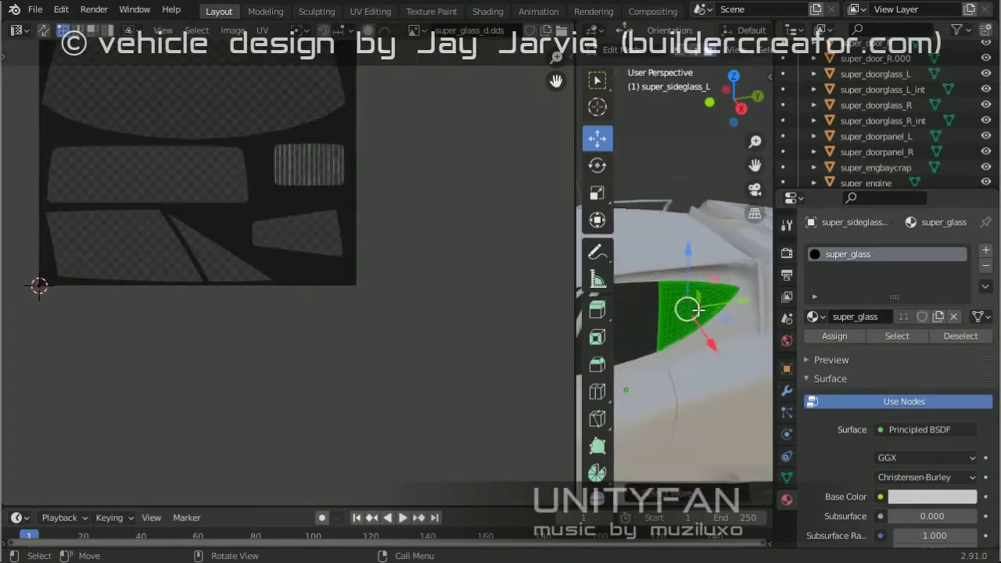
pyautogui.press('u')
pyautogui.click(665, 160)
pyautogui.press('a')
pyautogui.press('s')
pyautogui.click(286, 216)
pyautogui.press('g')
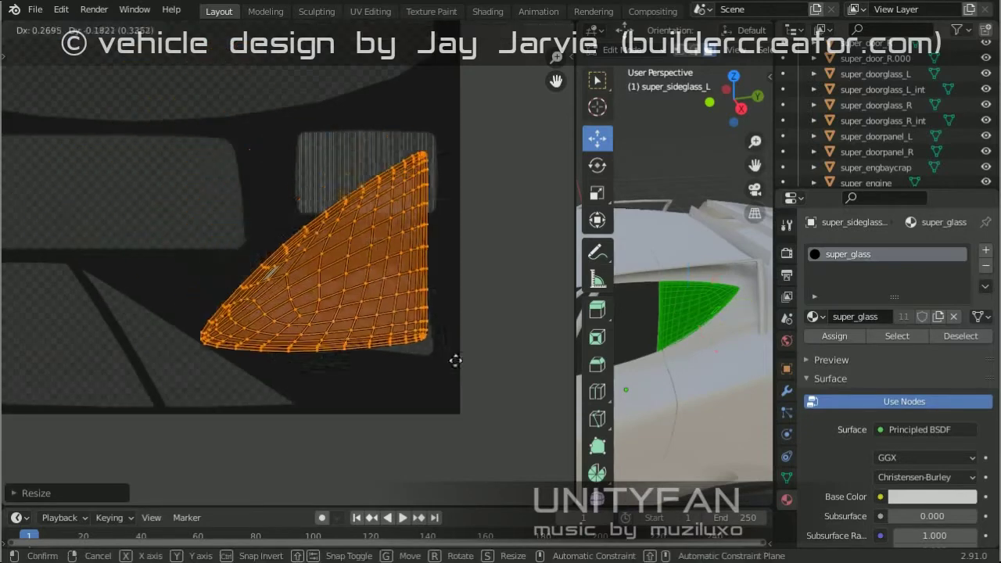
pyautogui.click(455, 361)
# Step: Rotate and reposition the side-glass UV island on the texture
pyautogui.scroll(3, 506, 367)
pyautogui.scroll(-2, 404, 312)
pyautogui.scroll(-2, 500, 278)
pyautogui.press('r')
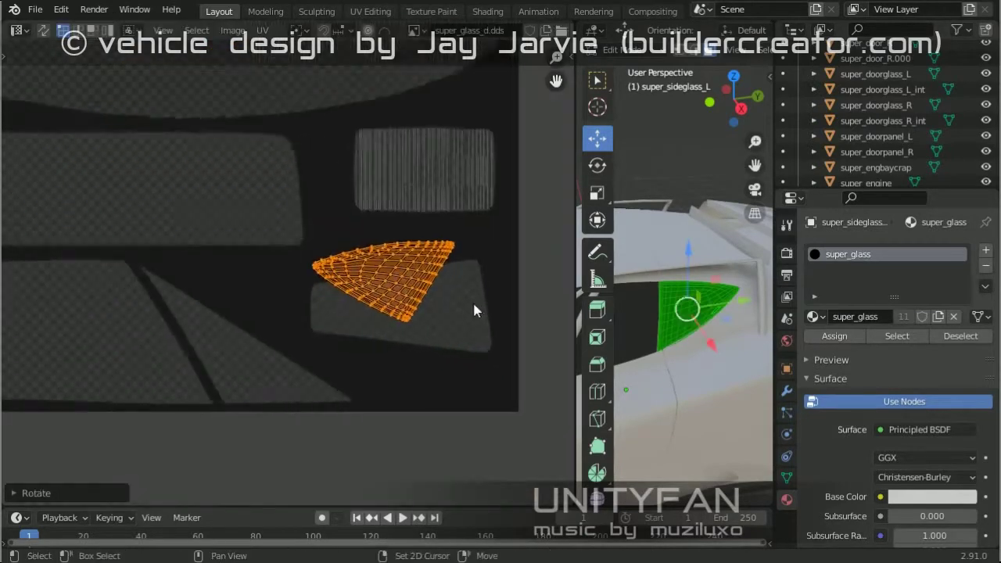
pyautogui.click(474, 306)
pyautogui.scroll(2, 372, 298)
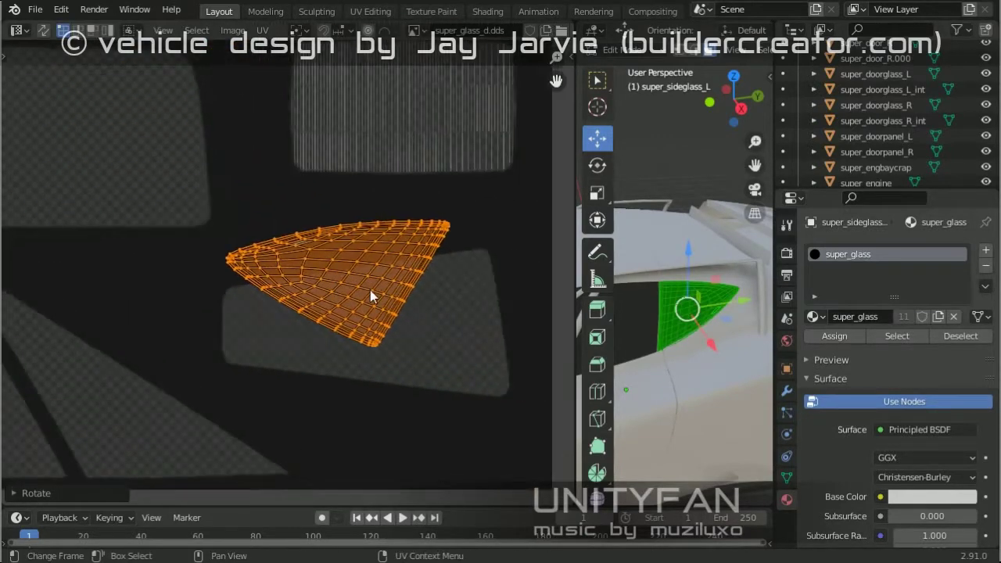
pyautogui.click(466, 202)
pyautogui.moveTo(465, 201); pyautogui.dragTo(426, 202, button='middle')
pyautogui.click(376, 246)
pyautogui.scroll(2, 376, 246)
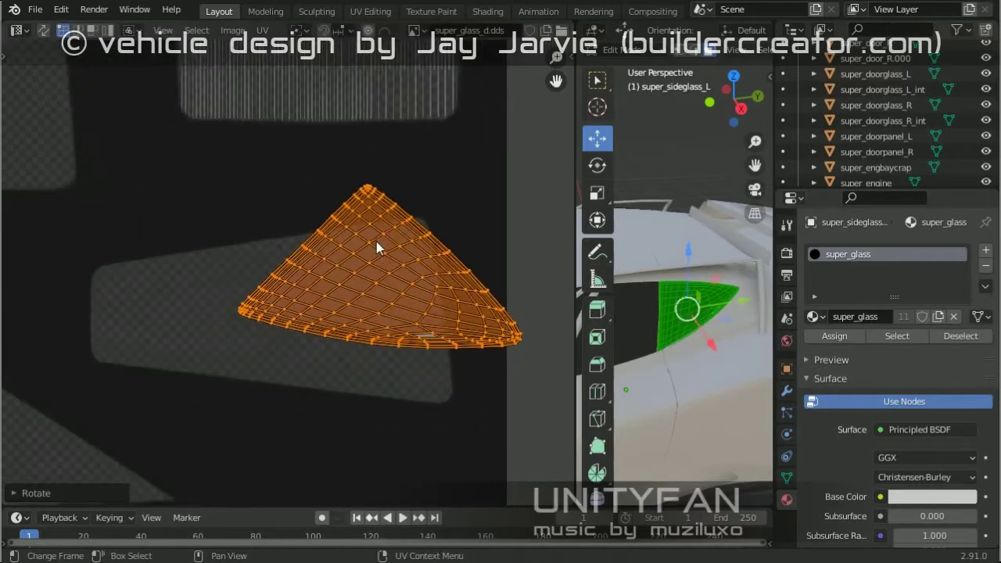
# Step: Move the island left, enlarge it slightly and rotate it about 17 degrees
pyautogui.press('g')
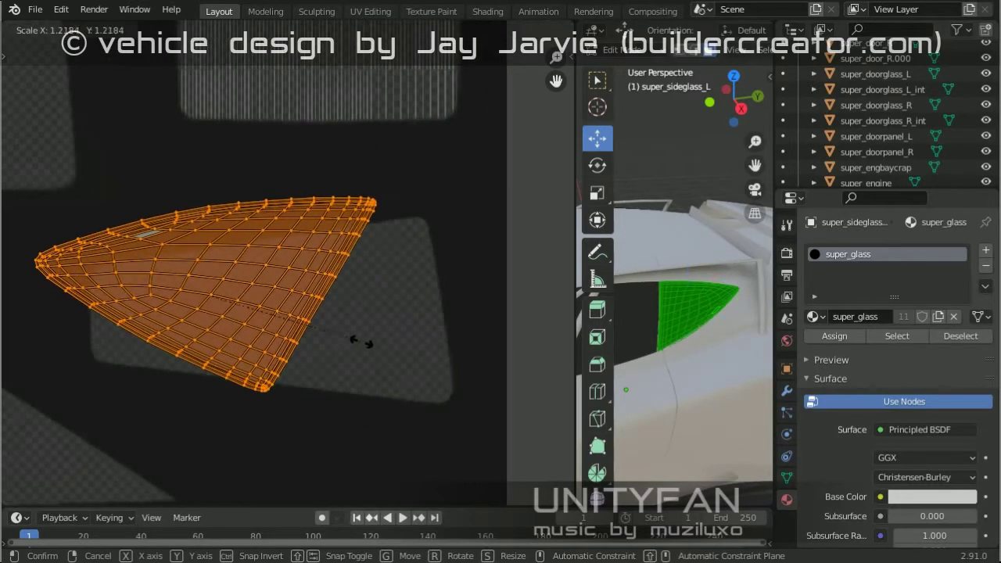
pyautogui.click(365, 330)
pyautogui.scroll(-3, 342, 318)
pyautogui.scroll(2, 341, 318)
pyautogui.press('s')
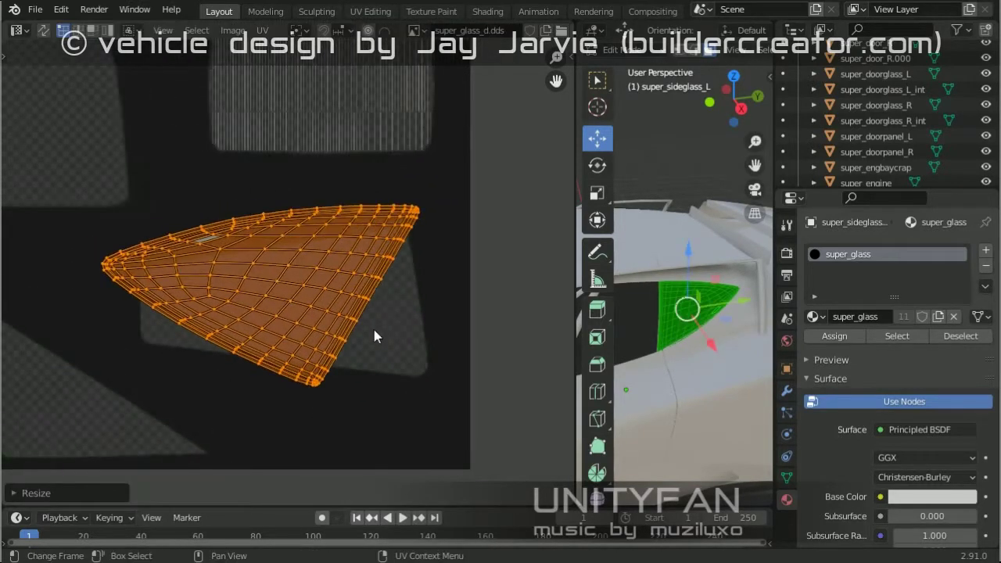
pyautogui.scroll(1, 380, 314)
pyautogui.press('r')
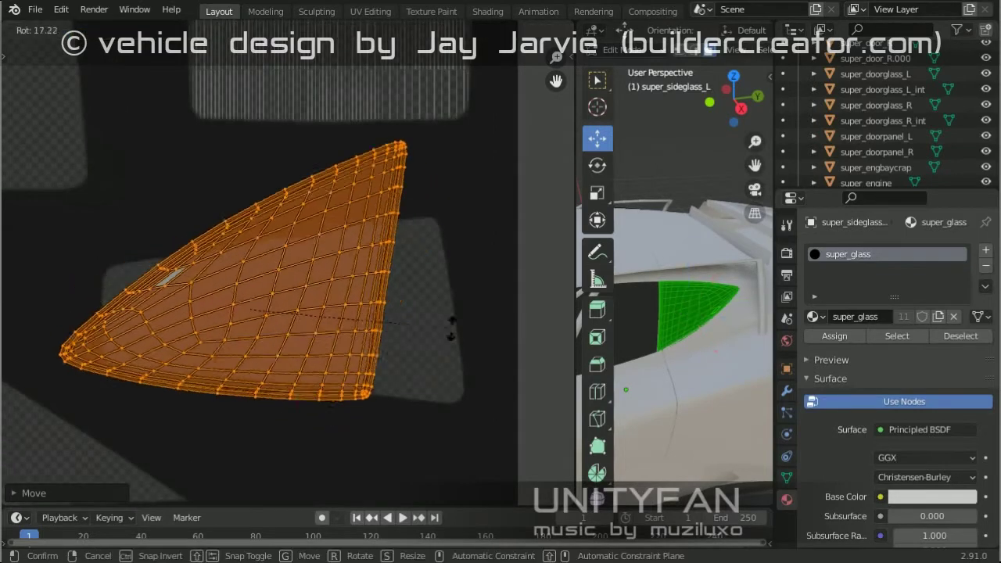
pyautogui.click(266, 156)
# Step: Mirror the UV island on the X axis, then move and slightly shrink it
pyautogui.click(262, 30)
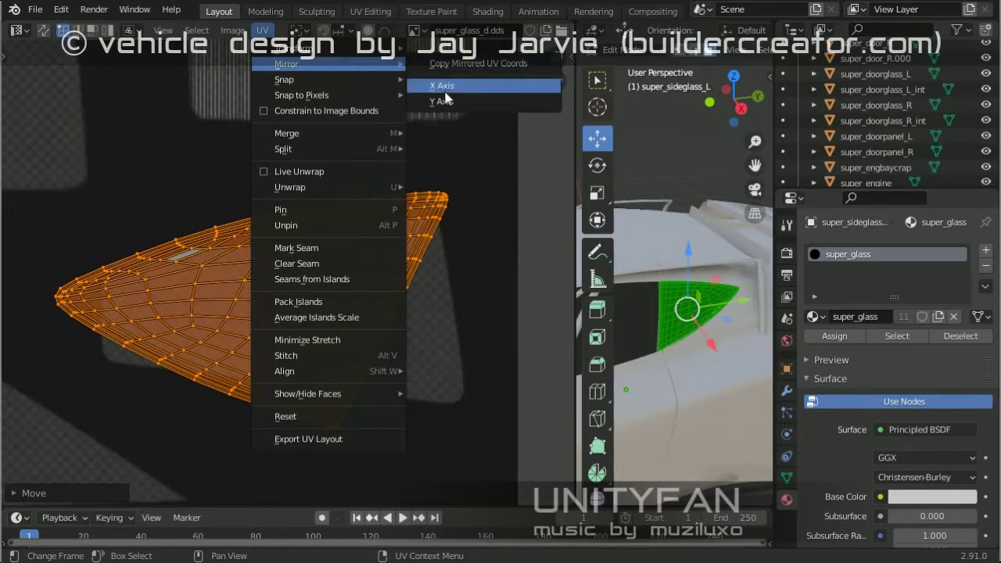
pyautogui.click(445, 93)
pyautogui.press('g')
pyautogui.click(295, 315)
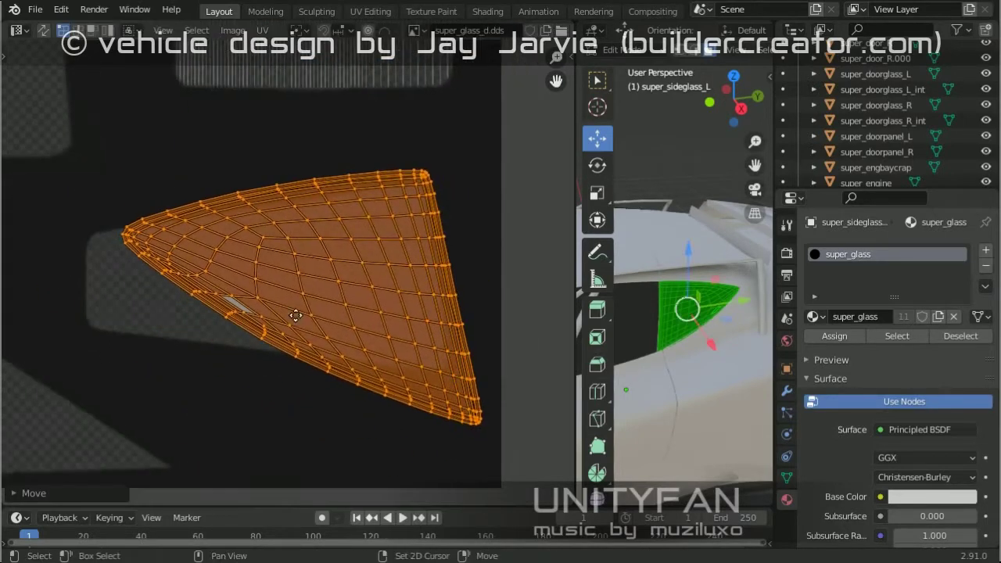
pyautogui.press('s')
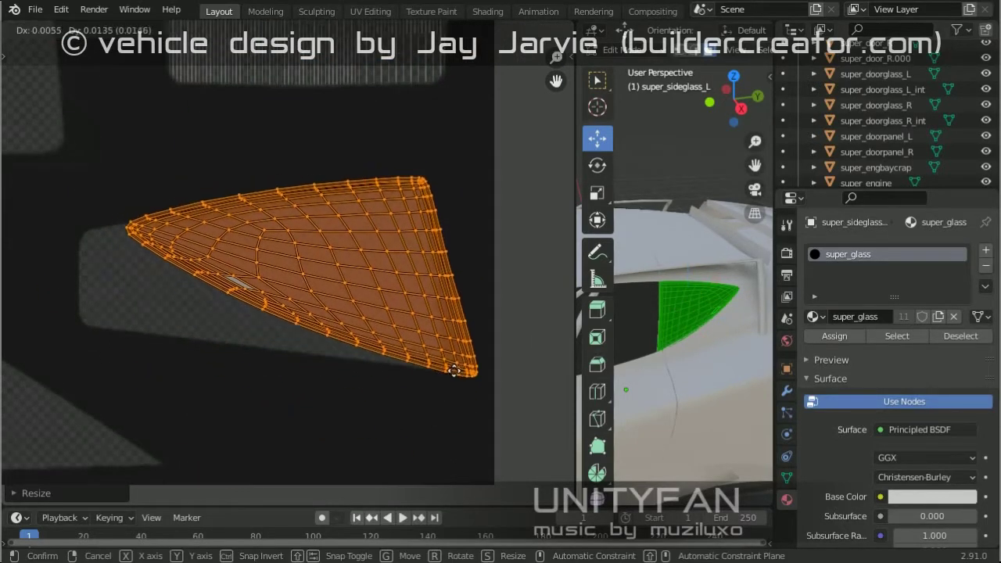
pyautogui.click(387, 337)
pyautogui.scroll(1, 387, 336)
pyautogui.click(508, 307)
pyautogui.scroll(3, 279, 277)
# Step: Select the island's tip points and move them to fit the window area
pyautogui.moveTo(234, 219); pyautogui.dragTo(123, 138)
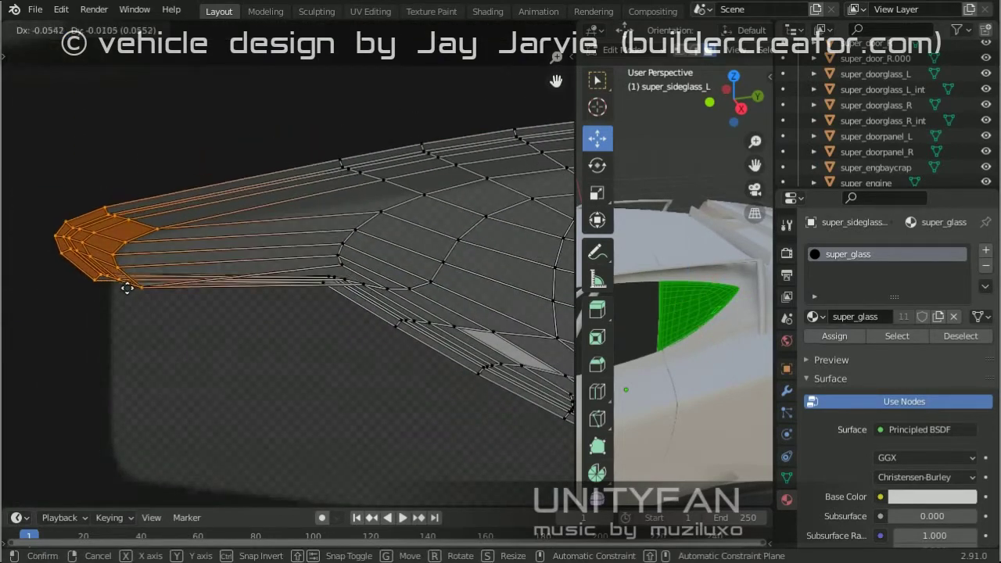
pyautogui.click(53, 284)
pyautogui.moveTo(344, 286); pyautogui.dragTo(260, 273)
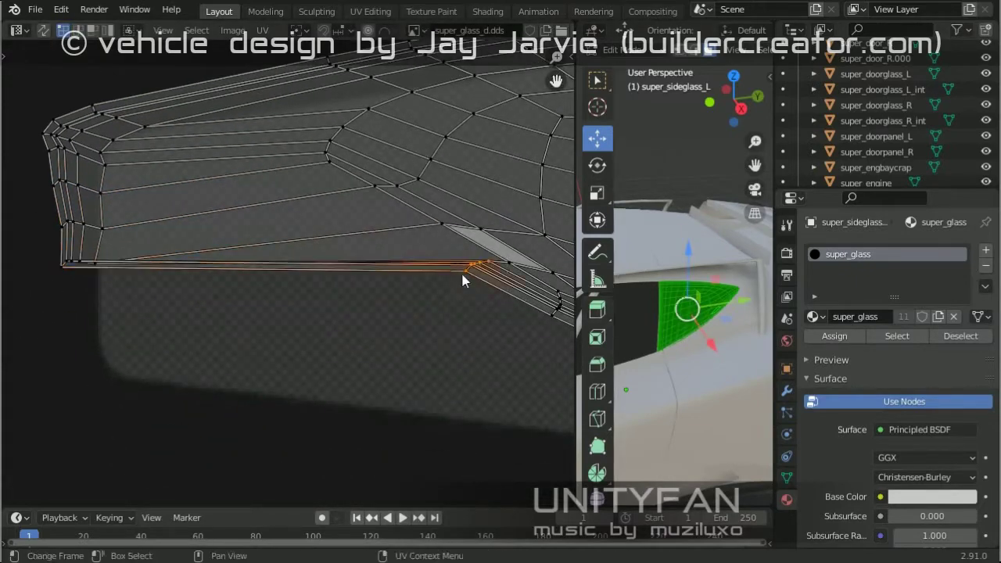
pyautogui.scroll(-2, 375, 313)
pyautogui.scroll(2, 437, 280)
pyautogui.press('g')
pyautogui.click(321, 318)
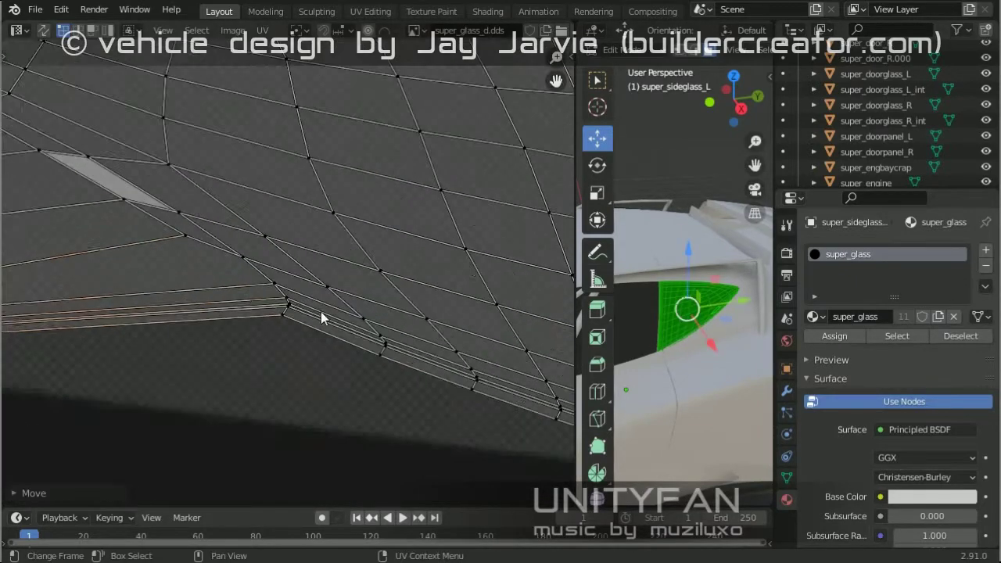
pyautogui.scroll(-3, 409, 264)
pyautogui.scroll(3, 458, 268)
pyautogui.scroll(-3, 195, 336)
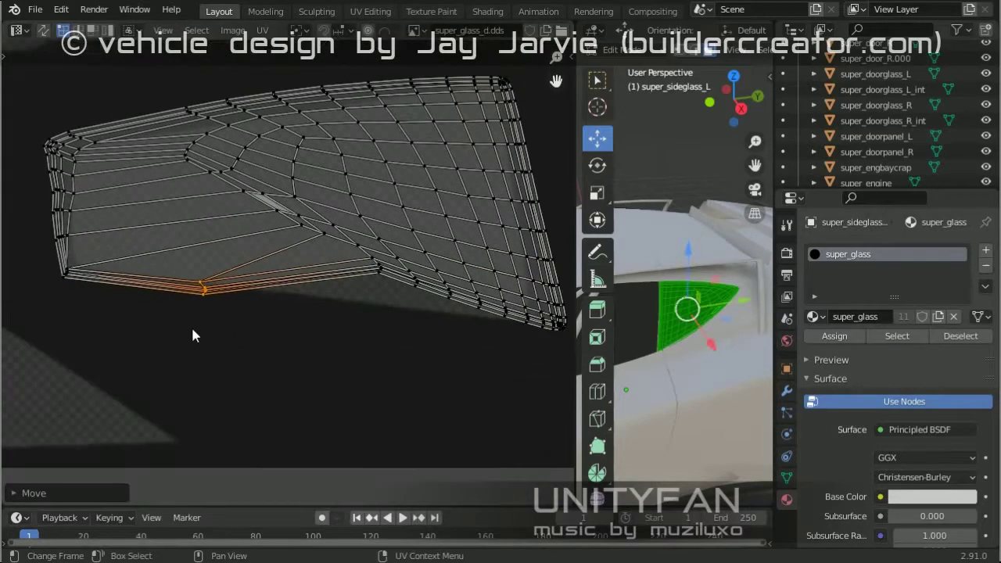
pyautogui.scroll(2, 297, 301)
pyautogui.press('g')
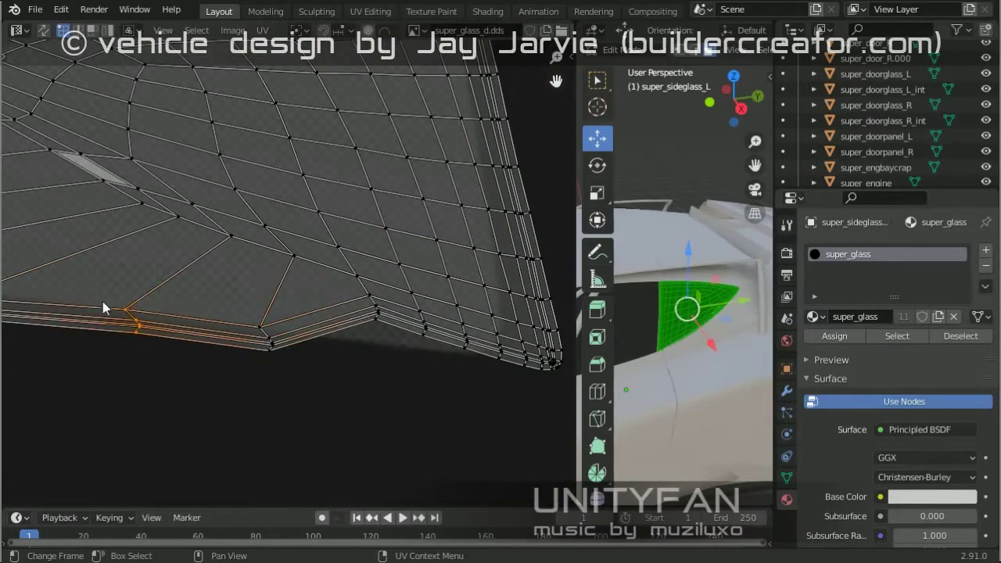
pyautogui.scroll(2, 238, 335)
pyautogui.press('g')
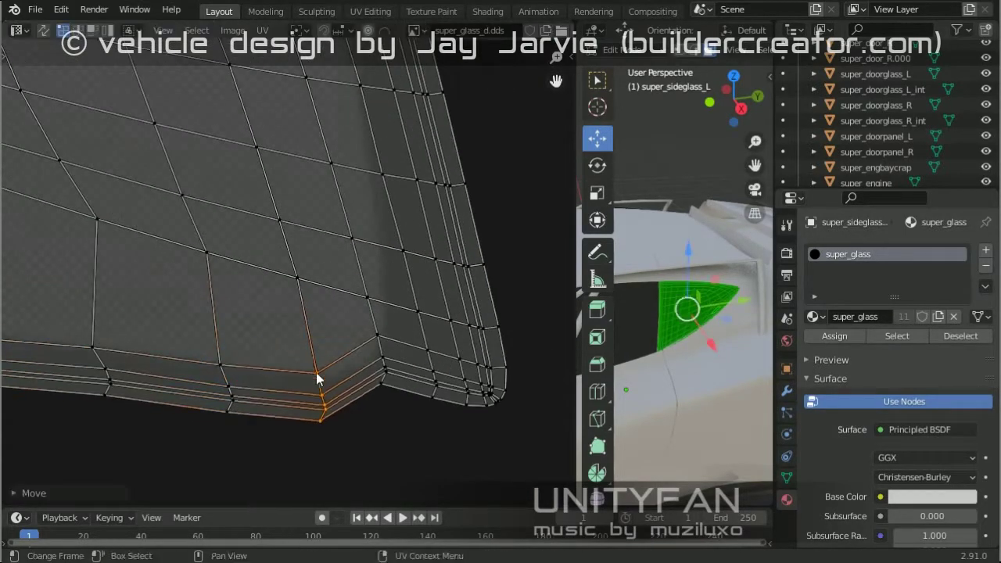
# Step: Select the whole corner island, move it into place, and widen the 3D view
pyautogui.press('l')
pyautogui.scroll(-1, 309, 367)
pyautogui.press('g')
pyautogui.press('g')
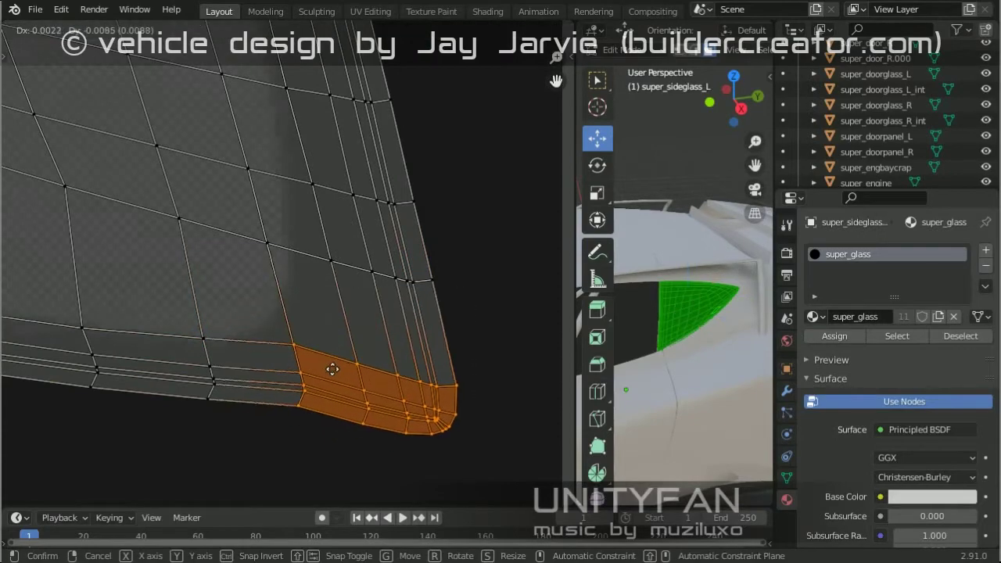
pyautogui.click(279, 274)
pyautogui.scroll(-2, 279, 274)
pyautogui.scroll(2, 281, 228)
pyautogui.moveTo(576, 235); pyautogui.dragTo(194, 294)
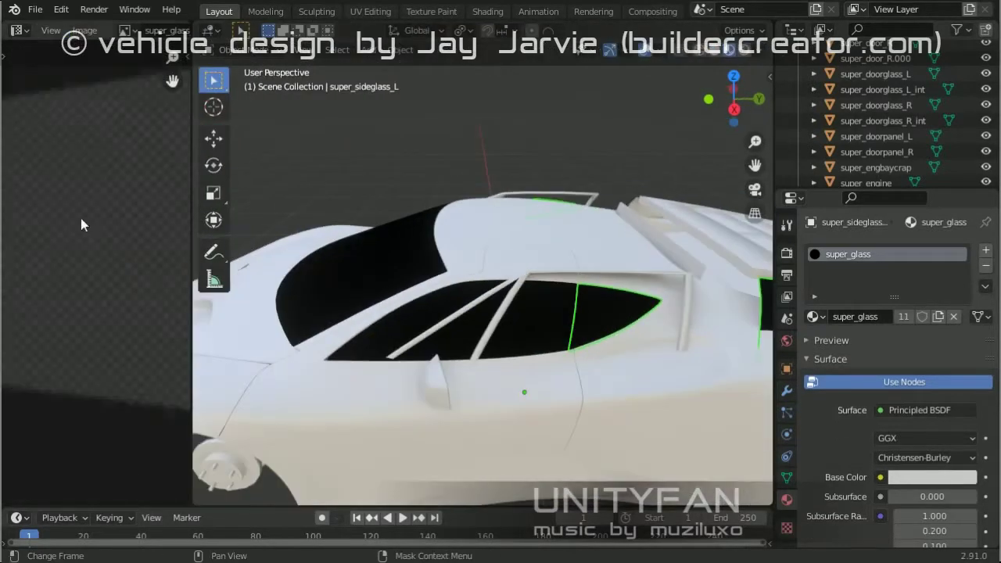
# Step: Add an Image Texture node in the Shader Editor loaded with super_glass_d.dds
pyautogui.click(19, 29)
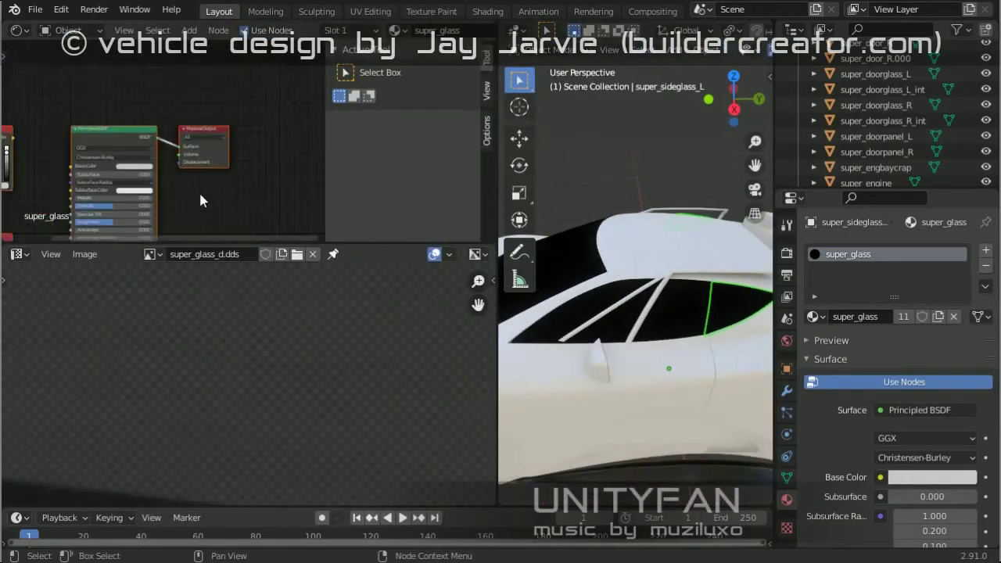
pyautogui.moveTo(158, 81); pyautogui.dragTo(194, 107, button='middle')
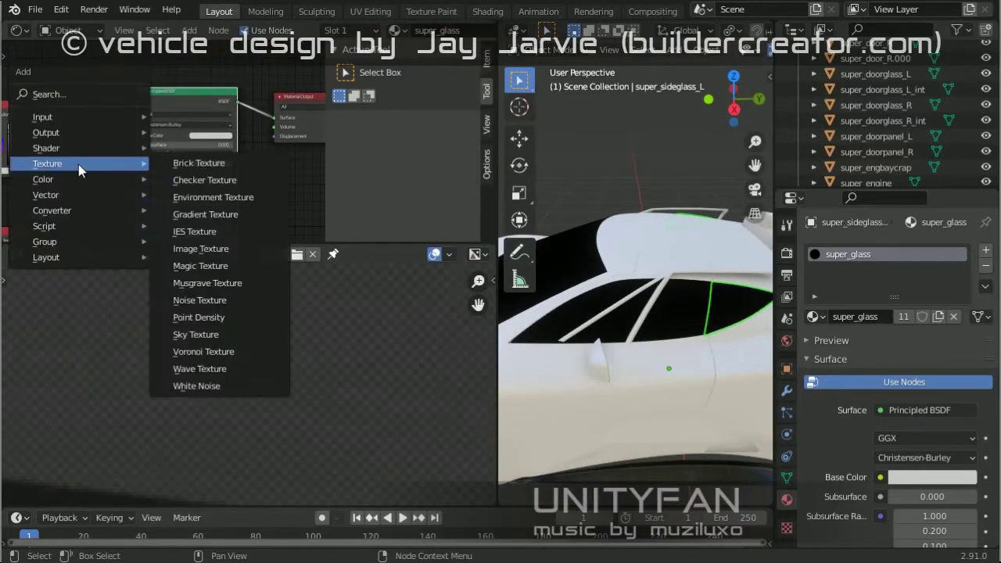
pyautogui.click(200, 249)
pyautogui.click(348, 206)
pyautogui.doubleClick(380, 191)
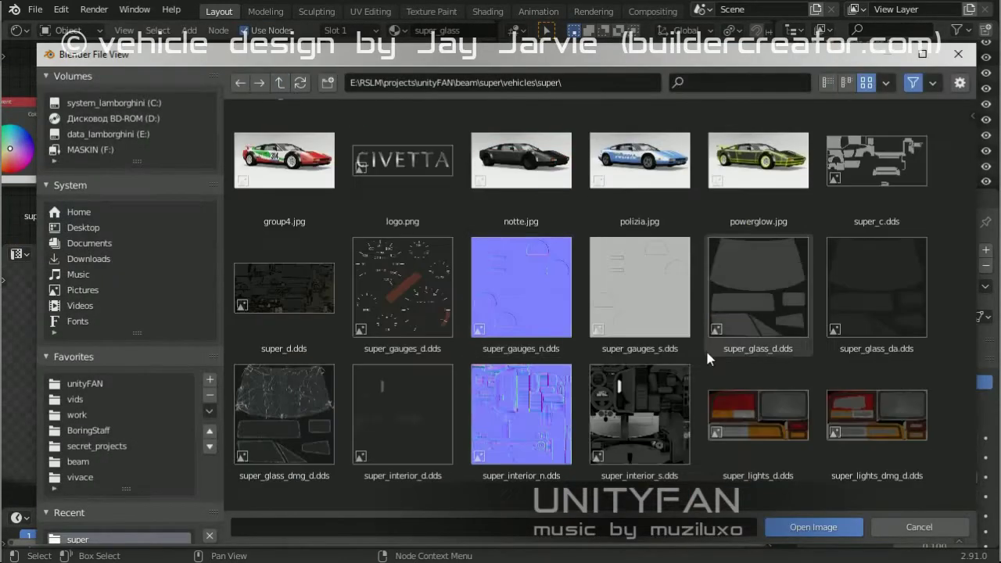
pyautogui.scroll(-2, 705, 348)
pyautogui.click(746, 199)
pyautogui.click(813, 526)
# Step: Connect the texture's Color to Base Color and view the textured side window
pyautogui.moveTo(110, 112)
pyautogui.mouseDown(button='middle')
pyautogui.moveTo(86, 110)
pyautogui.moveTo(143, 66)
pyautogui.mouseUp(button='middle')
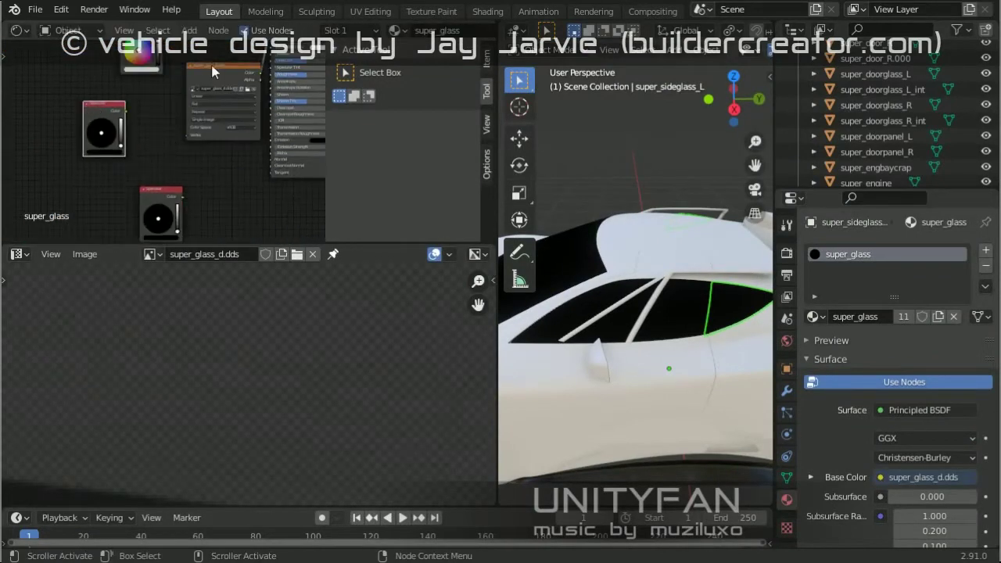
pyautogui.scroll(3, 182, 139)
pyautogui.moveTo(646, 332); pyautogui.dragTo(611, 311, button='middle')
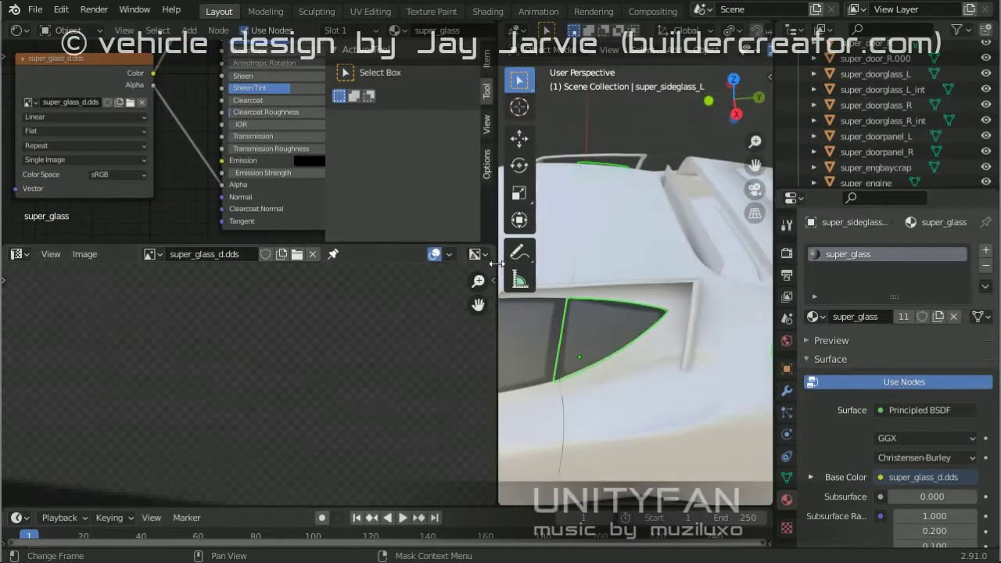
pyautogui.moveTo(497, 313); pyautogui.dragTo(118, 297)
pyautogui.scroll(2, 153, 297)
# Step: Box-select edge UV vertices of super_sideglass_L and move them onto the glass texture
pyautogui.press('Tab')
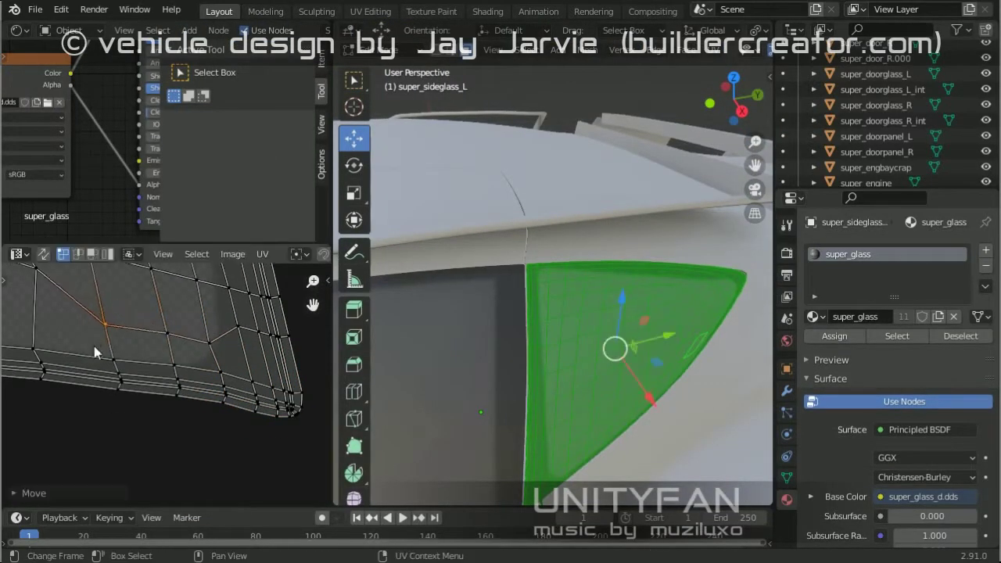
pyautogui.scroll(2, 202, 341)
pyautogui.moveTo(225, 369); pyautogui.dragTo(160, 345)
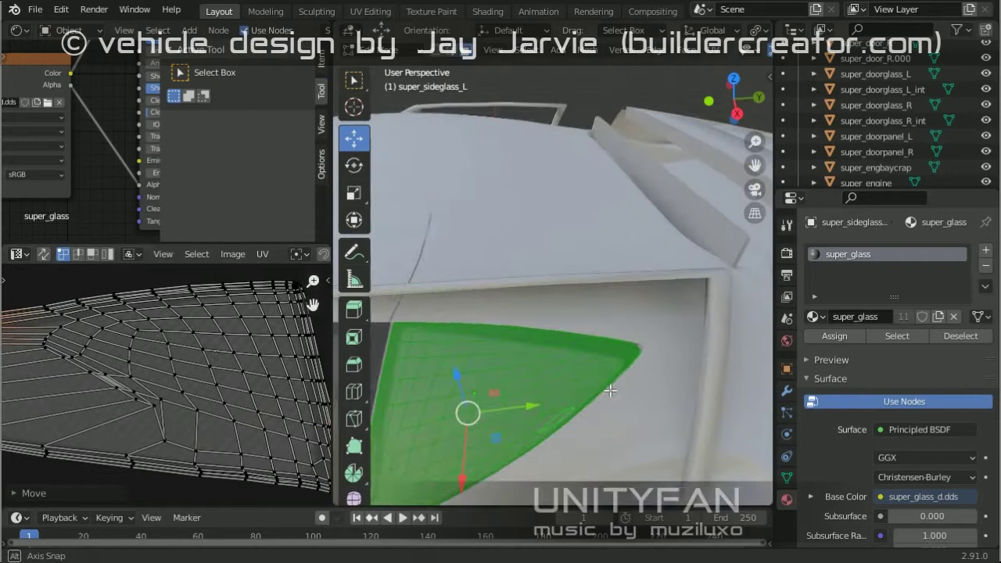
pyautogui.moveTo(610, 390); pyautogui.dragTo(562, 367, button='middle')
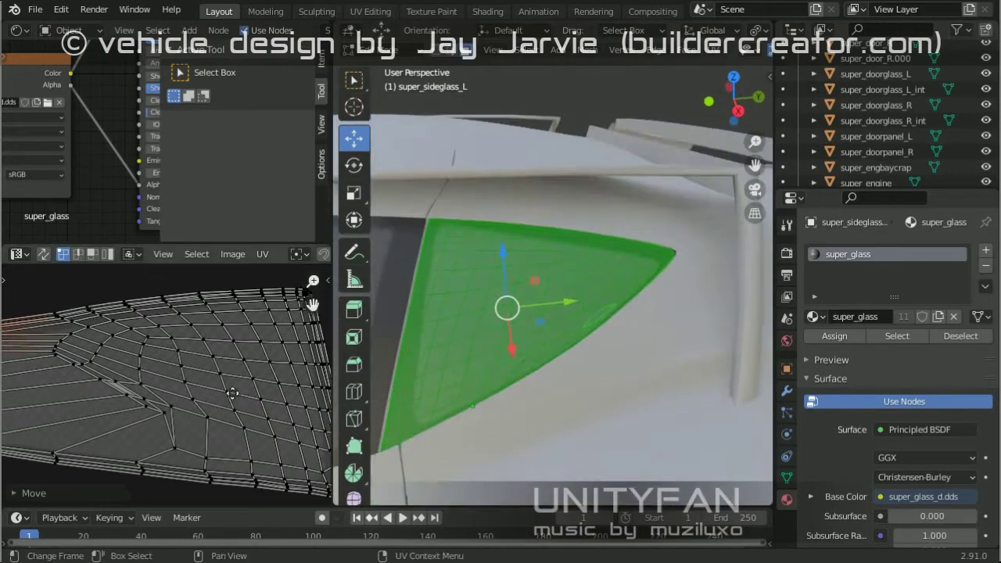
pyautogui.scroll(3, 210, 435)
pyautogui.click(191, 402)
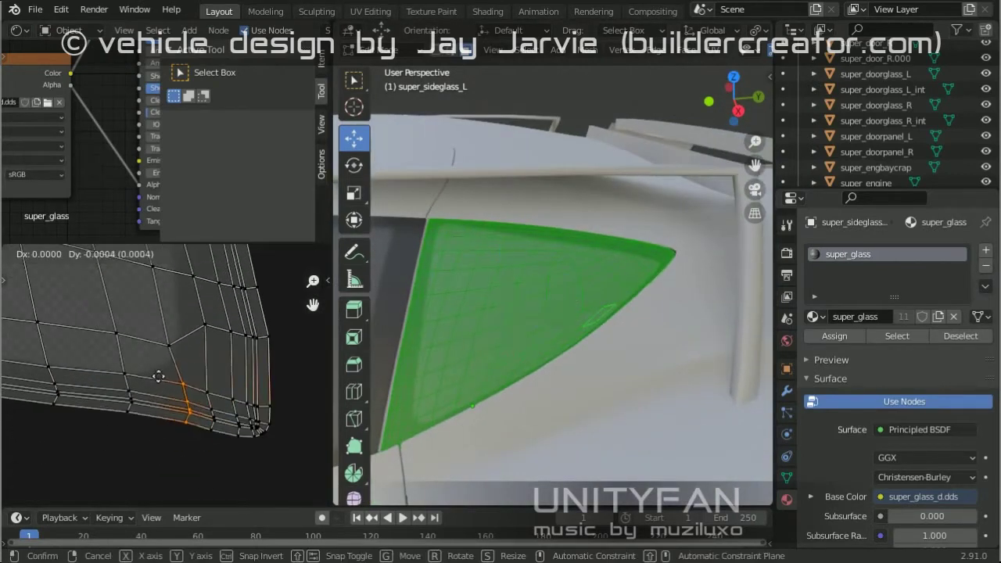
pyautogui.scroll(-2, 192, 352)
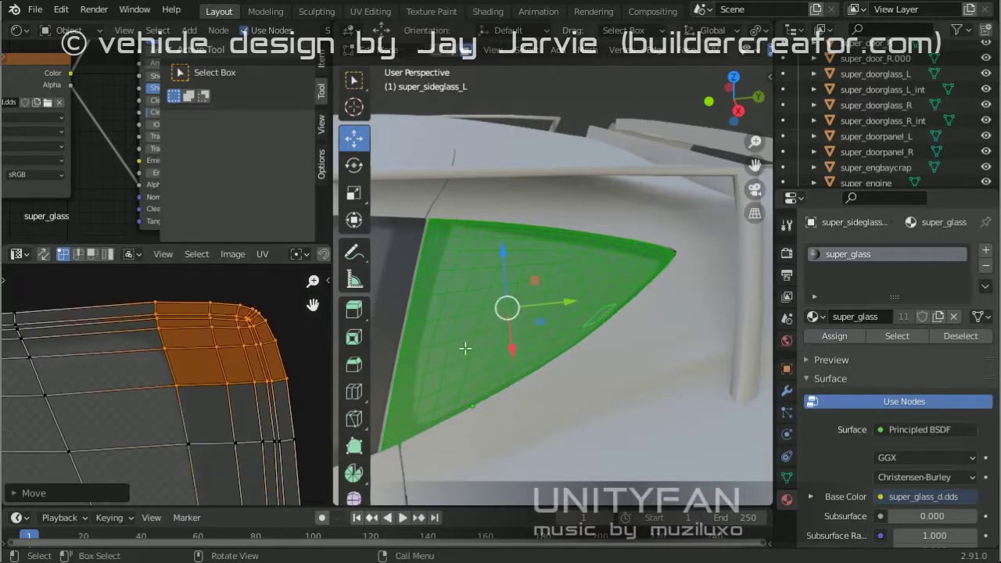
pyautogui.press('g')
pyautogui.scroll(2, 119, 301)
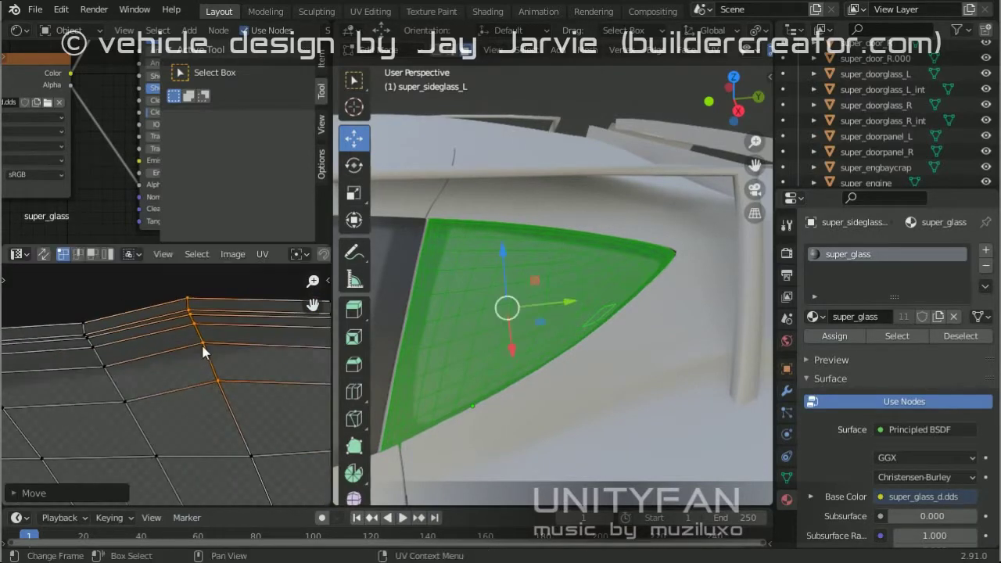
pyautogui.click(192, 329)
# Step: Orbit around the car, then add a Mirror modifier to the glass and remove it again
pyautogui.scroll(-5, 564, 323)
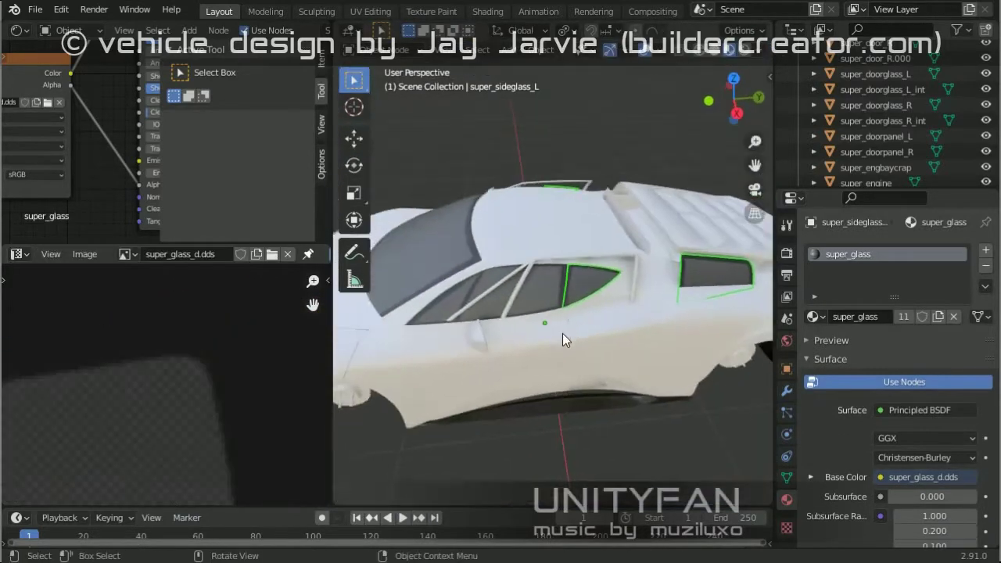
pyautogui.moveTo(563, 333)
pyautogui.mouseDown(button='middle')
pyautogui.moveTo(480, 313)
pyautogui.moveTo(462, 331)
pyautogui.moveTo(498, 320)
pyautogui.mouseUp(button='middle')
pyautogui.press('Tab')
pyautogui.press('Tab')
# Step: Toggle X-ray on the side glass and separate the selected faces into a new object
pyautogui.press('Tab')
pyautogui.scroll(-5, 863, 141)
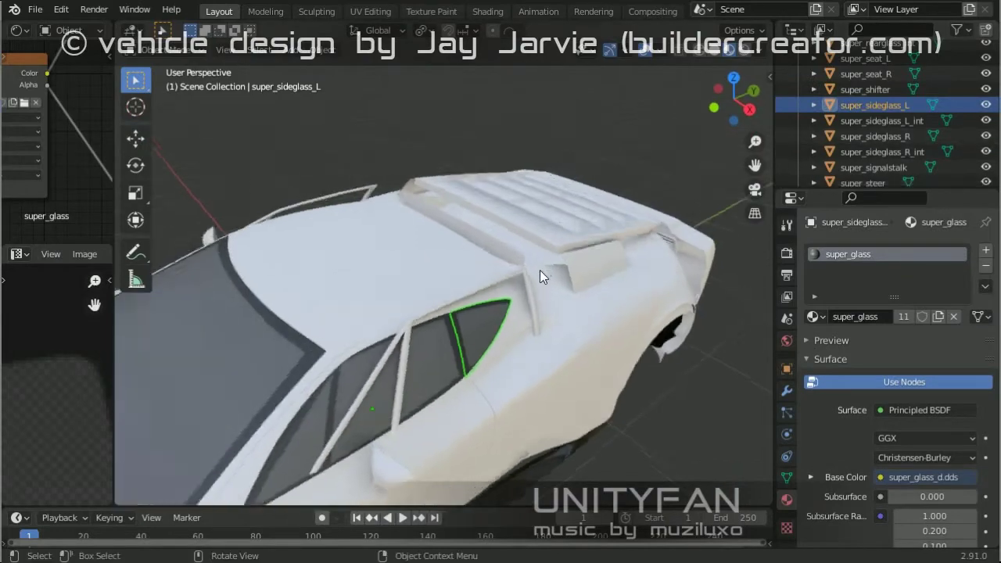
pyautogui.moveTo(539, 270)
pyautogui.mouseDown(button='middle')
pyautogui.moveTo(493, 296)
pyautogui.moveTo(428, 281)
pyautogui.moveTo(410, 173)
pyautogui.moveTo(459, 197)
pyautogui.moveTo(446, 235)
pyautogui.moveTo(408, 272)
pyautogui.moveTo(281, 144)
pyautogui.moveTo(396, 243)
pyautogui.mouseUp(button='middle')
pyautogui.hotkey('shift', 'space')
pyautogui.press('g')
pyautogui.click(787, 391)
pyautogui.click(899, 250)
pyautogui.click(670, 411)
pyautogui.press('Tab')
pyautogui.press('Tab')
pyautogui.hotkey('alt', 'z')
pyautogui.click(280, 144)
pyautogui.press('Tab')
pyautogui.hotkey('alt', 'z')
pyautogui.click(396, 243)
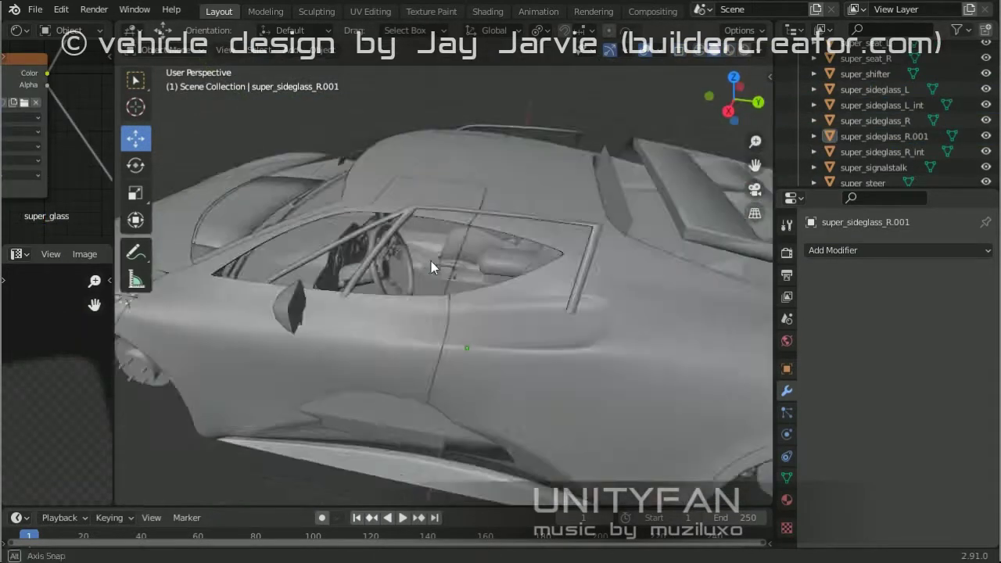
# Step: Select super_sideglass_L in Edit Mode and duplicate its glass faces in place
pyautogui.moveTo(490, 227)
pyautogui.mouseDown(button='middle')
pyautogui.moveTo(497, 281)
pyautogui.moveTo(464, 330)
pyautogui.mouseUp(button='middle')
pyautogui.click(496, 282)
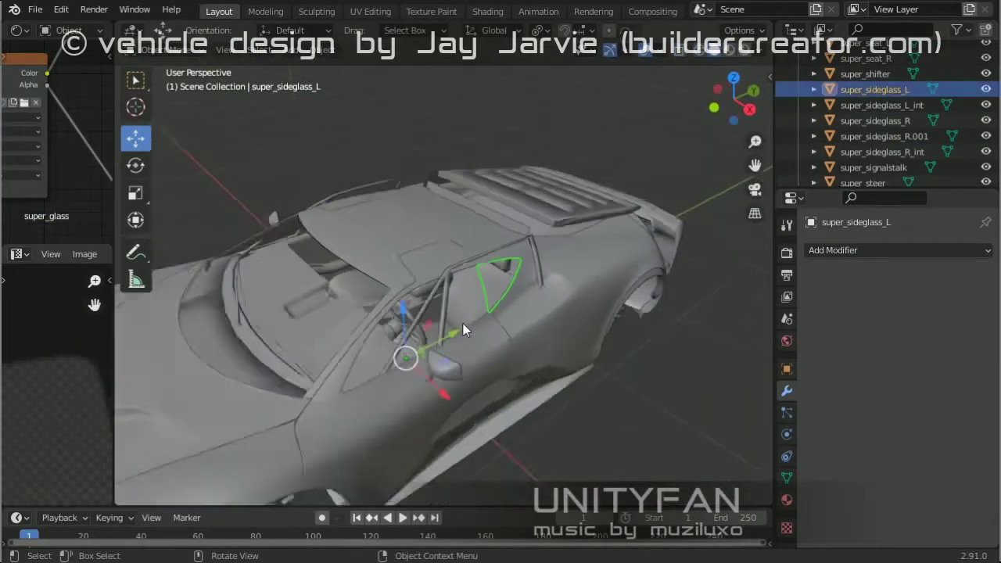
pyautogui.press('Tab')
pyautogui.scroll(10, 512, 246)
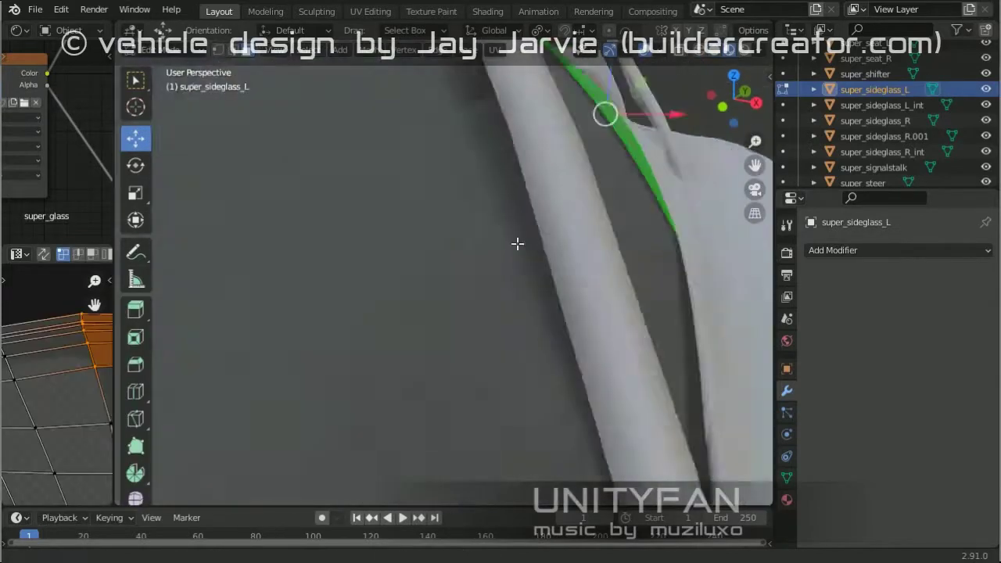
pyautogui.scroll(-6, 517, 243)
pyautogui.click(466, 240)
pyautogui.moveTo(467, 240); pyautogui.dragTo(473, 250, button='middle')
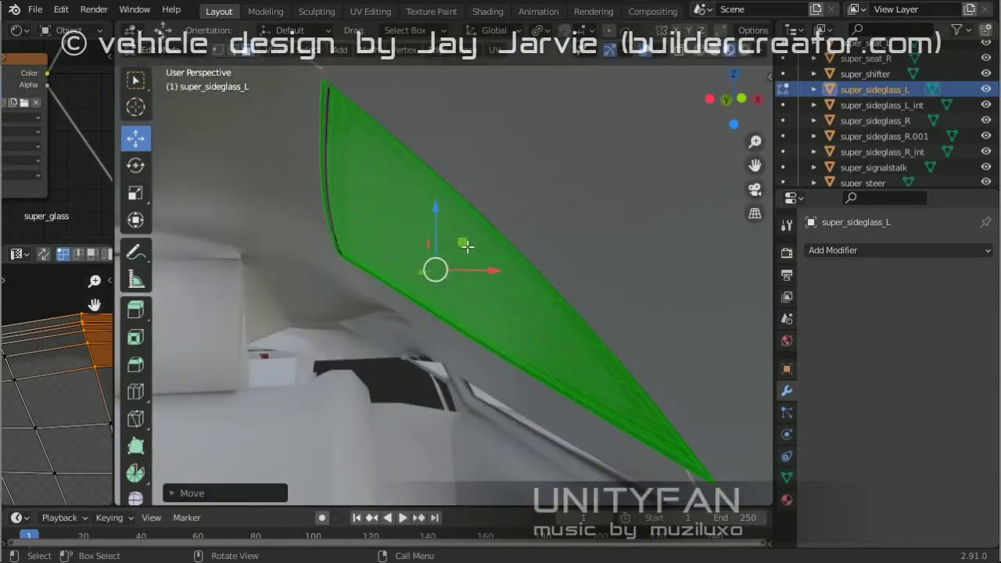
# Step: Separate the duplicate faces into super_sideglass_L.001 and flip its normals
pyautogui.press('p')
pyautogui.click(436, 257)
pyautogui.scroll(2, 401, 101)
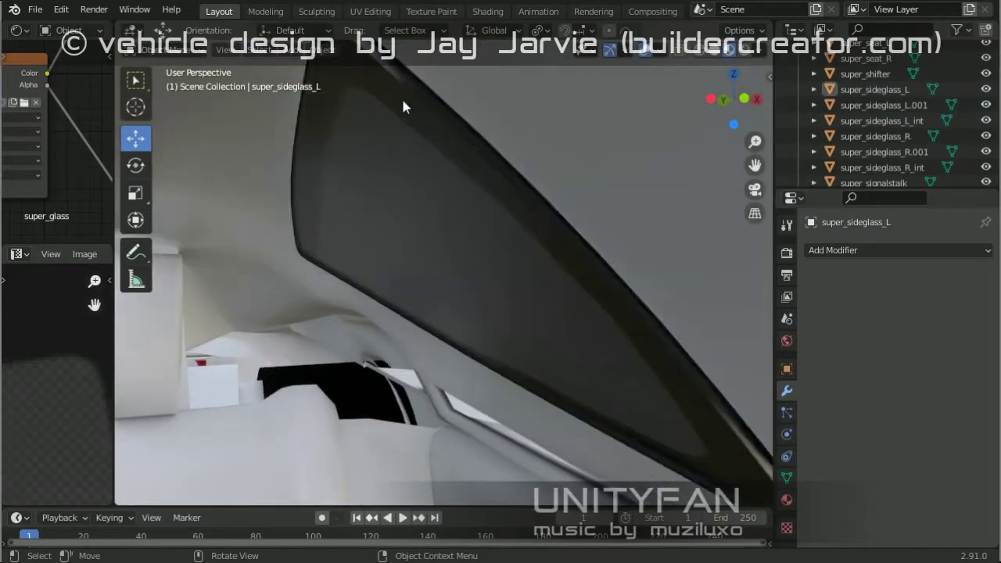
pyautogui.hotkey('alt', 'n')
pyautogui.click(407, 128)
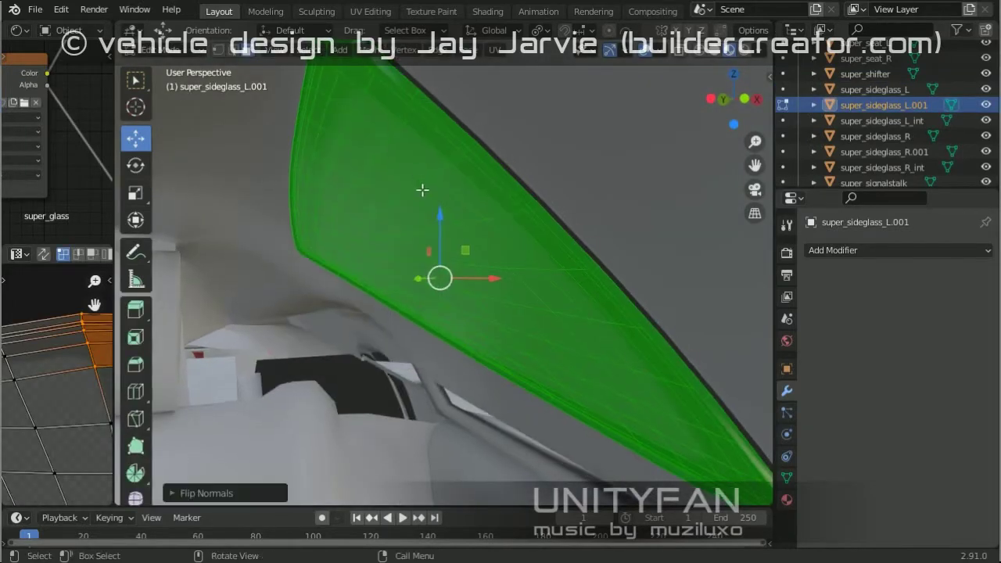
pyautogui.press('Tab')
# Step: Show Face Orientation and backface culling in solid view to inspect the side glass
pyautogui.click(573, 208)
pyautogui.click(661, 49)
pyautogui.click(565, 330)
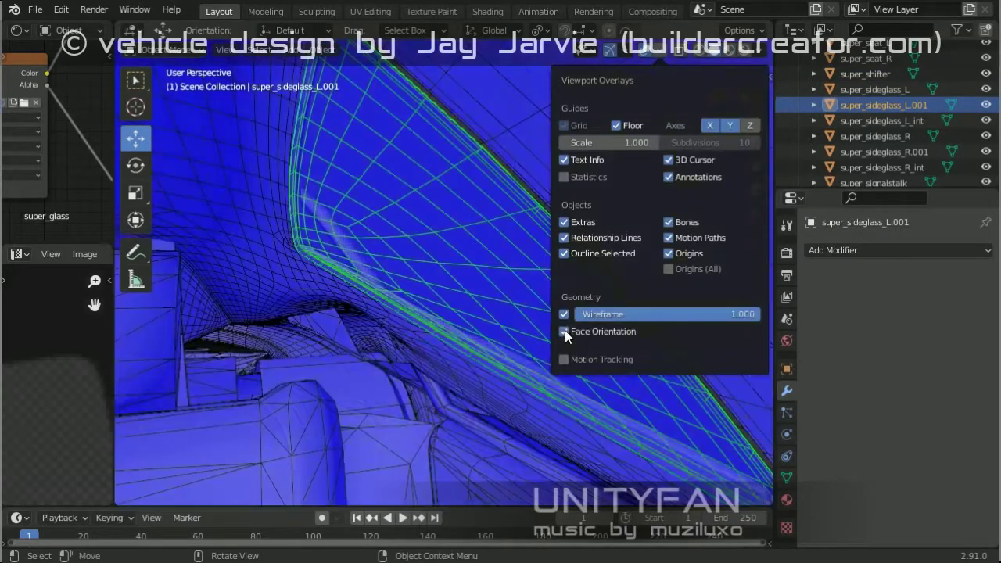
pyautogui.moveTo(564, 330)
pyautogui.mouseDown(button='middle')
pyautogui.moveTo(393, 304)
pyautogui.moveTo(459, 243)
pyautogui.mouseUp(button='middle')
pyautogui.click(380, 297)
pyautogui.click(458, 243)
pyautogui.click(765, 51)
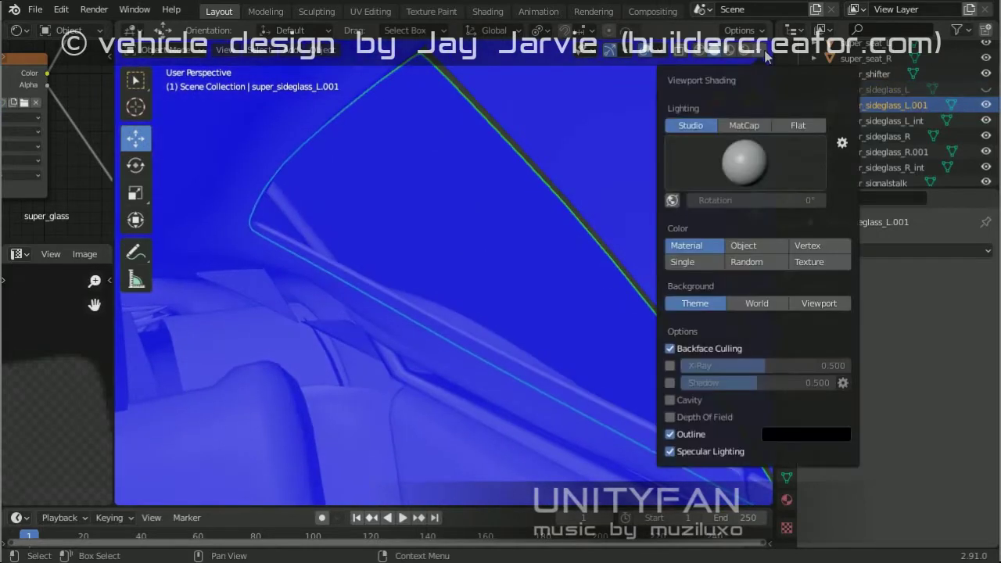
pyautogui.click(670, 348)
# Step: Inspect the glass objects, selecting super_sideglass_L_int and zooming onto super_sideglass_L.001
pyautogui.moveTo(670, 349)
pyautogui.mouseDown(button='middle')
pyautogui.moveTo(391, 273)
pyautogui.moveTo(485, 224)
pyautogui.moveTo(410, 164)
pyautogui.moveTo(458, 264)
pyautogui.moveTo(393, 277)
pyautogui.mouseUp(button='middle')
pyautogui.click(485, 223)
pyautogui.click(410, 165)
pyautogui.click(458, 263)
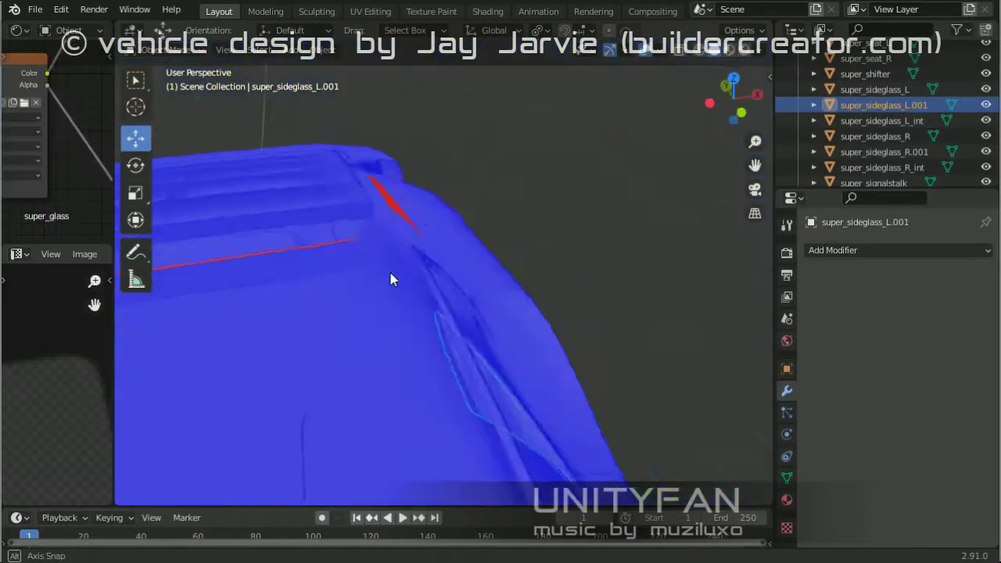
pyautogui.click(846, 122)
pyautogui.scroll(-1, 846, 132)
pyautogui.moveTo(469, 281); pyautogui.dragTo(417, 232, button='middle')
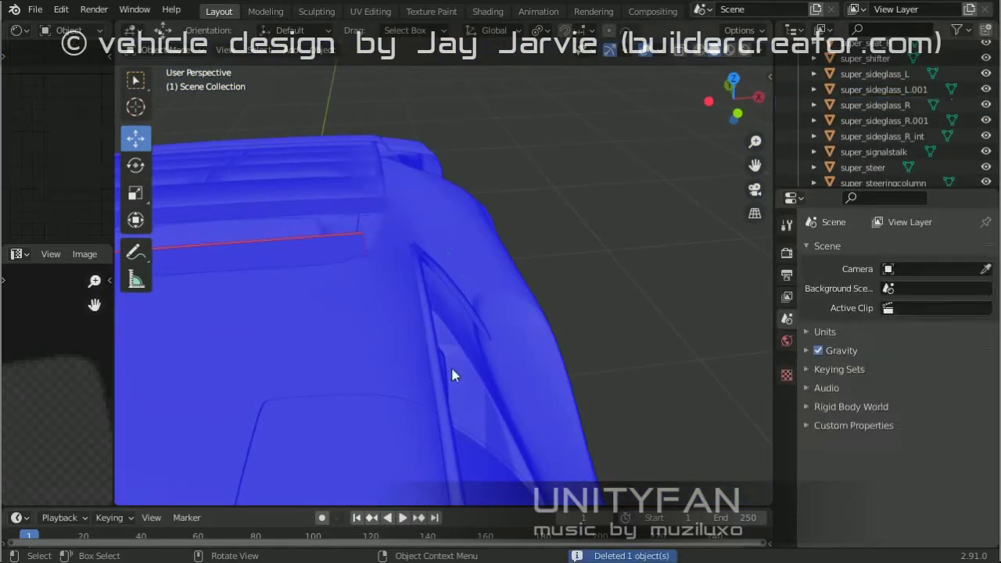
pyautogui.click(851, 92)
pyautogui.press('KP_Decimal')
pyautogui.press('Escape')
# Step: Select the super_sideglass_R.001 duplicate and review the left side glass
pyautogui.scroll(-5, 419, 334)
pyautogui.moveTo(420, 335)
pyautogui.mouseDown(button='middle')
pyautogui.moveTo(358, 196)
pyautogui.moveTo(349, 224)
pyautogui.mouseUp(button='middle')
pyautogui.click(462, 254)
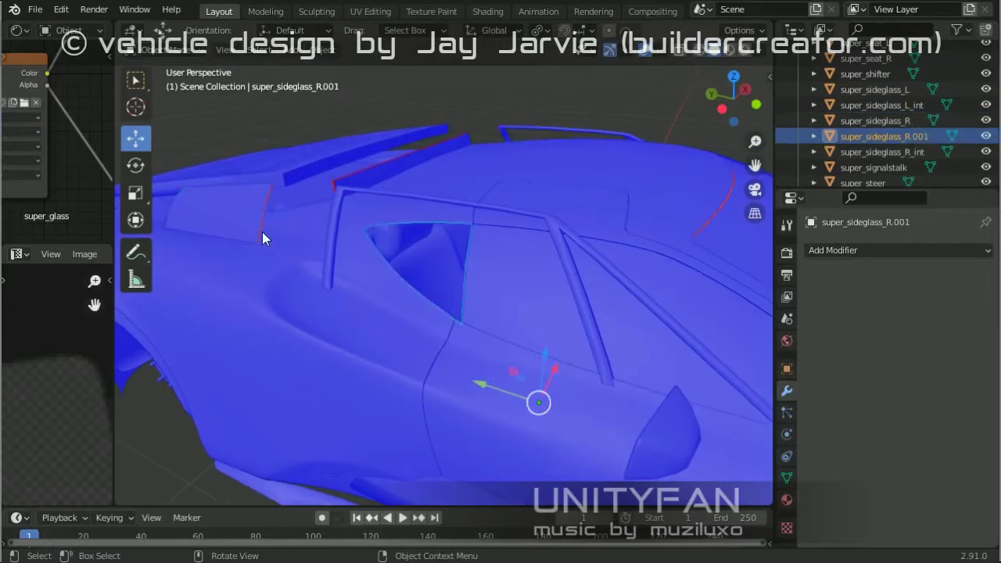
pyautogui.scroll(-1, 967, 144)
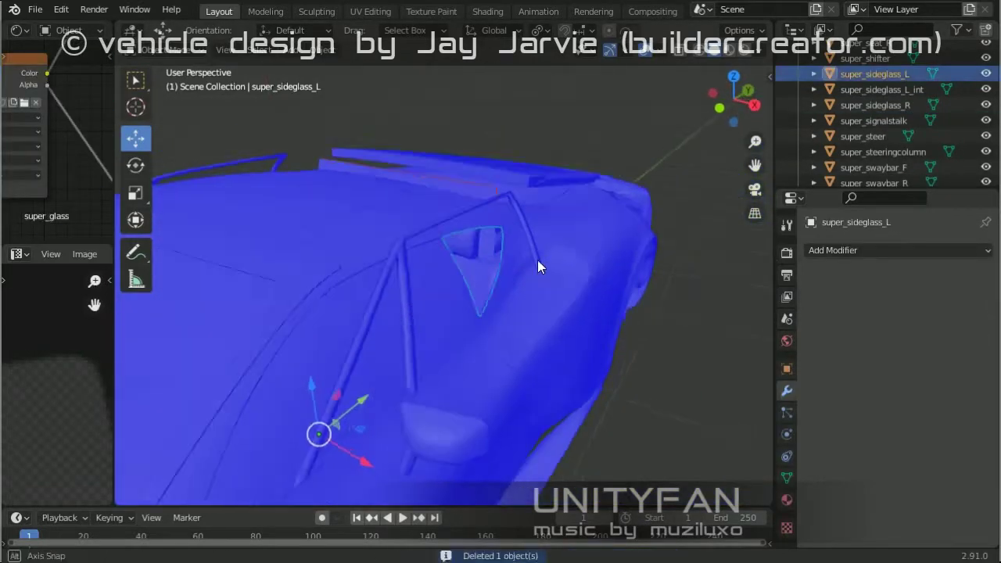
pyautogui.moveTo(537, 259); pyautogui.dragTo(469, 291, button='middle')
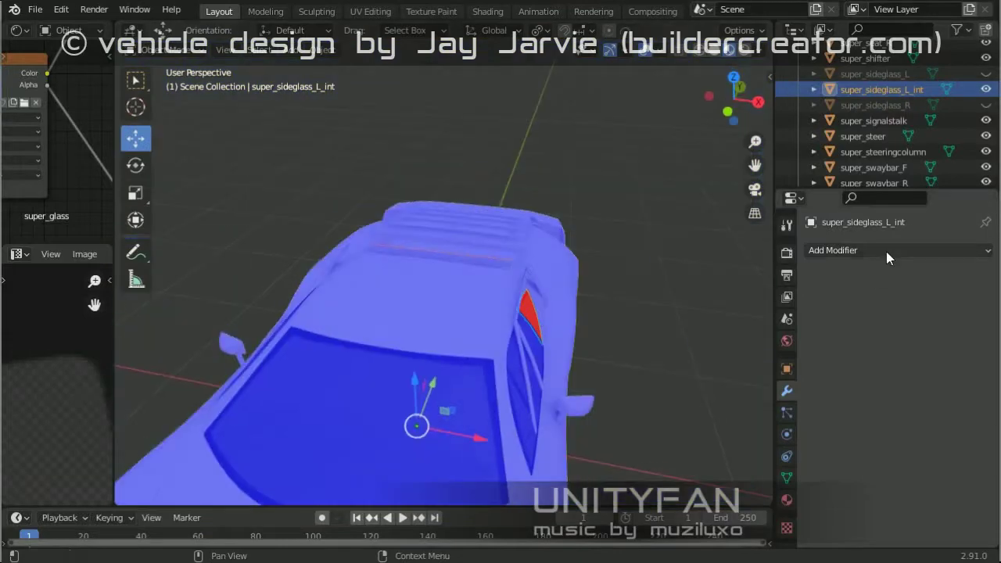
pyautogui.click(886, 251)
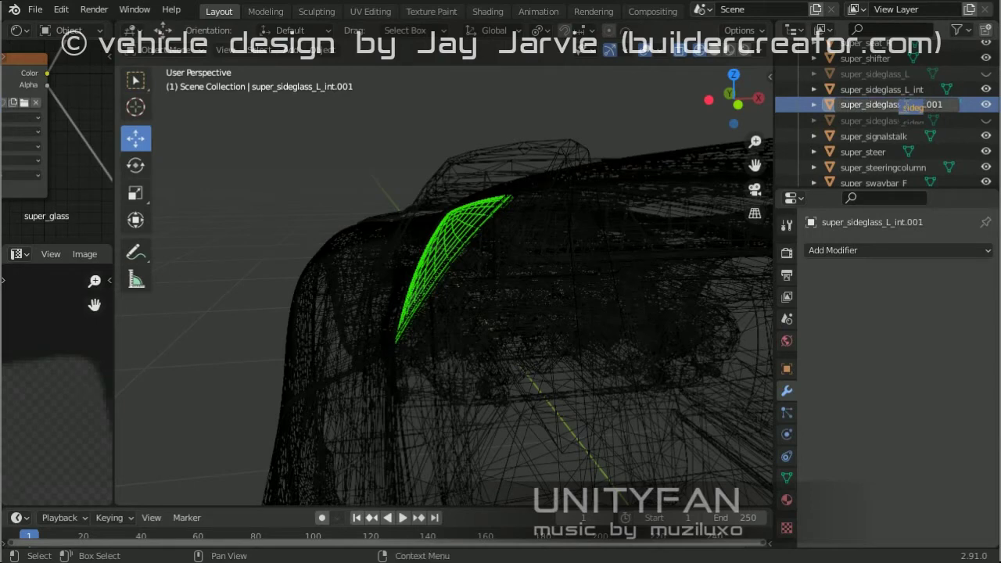
pyautogui.moveTo(593, 265)
pyautogui.mouseDown(button='middle')
pyautogui.moveTo(519, 220)
pyautogui.moveTo(575, 321)
pyautogui.moveTo(416, 349)
pyautogui.mouseUp(button='middle')
pyautogui.click(664, 49)
# Step: Turn off Face Orientation, select all 115 objects and export them as COLLADA over super.dae
pyautogui.click(567, 317)
pyautogui.moveTo(568, 318); pyautogui.dragTo(473, 347, button='middle')
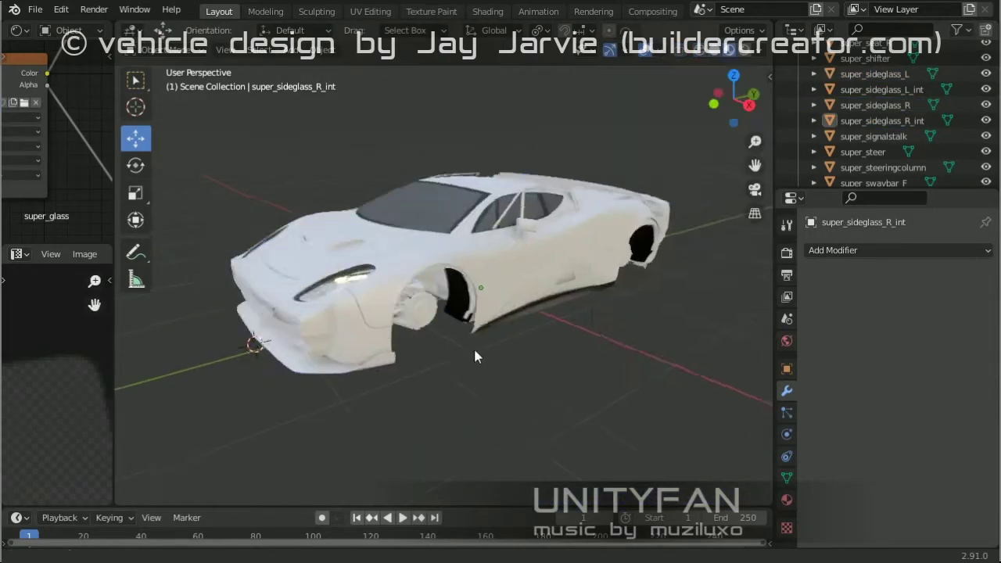
pyautogui.press('a')
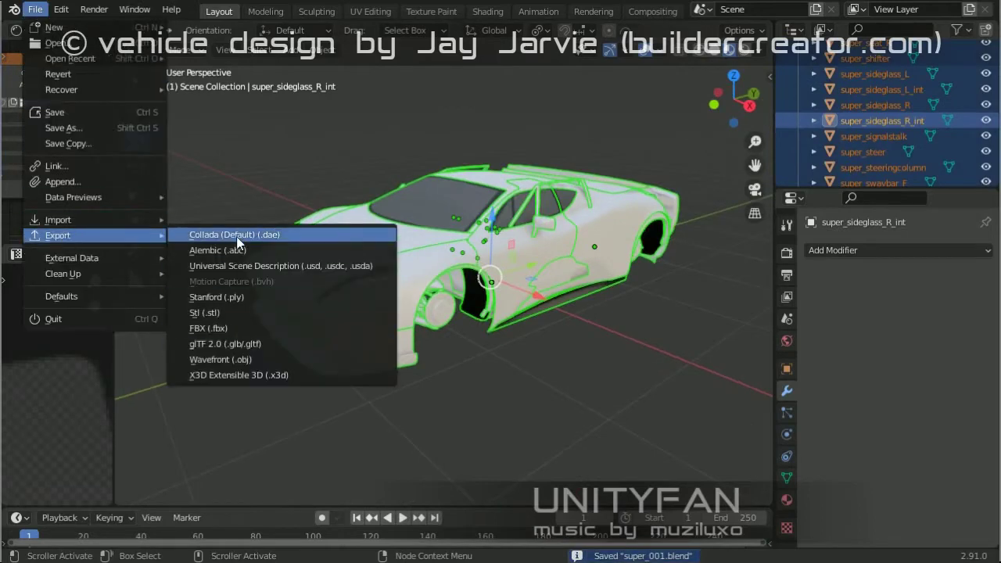
pyautogui.click(236, 237)
pyautogui.doubleClick(424, 209)
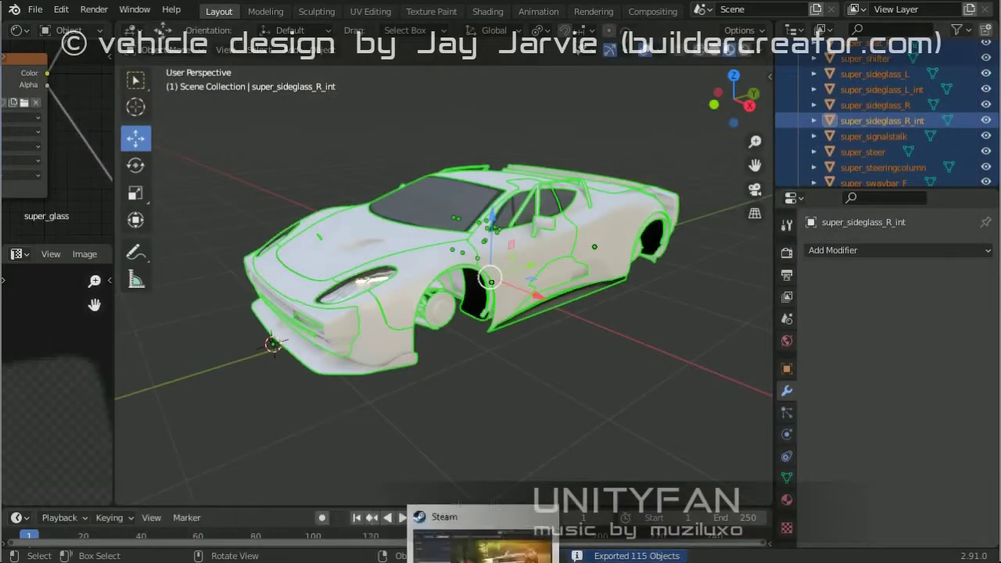
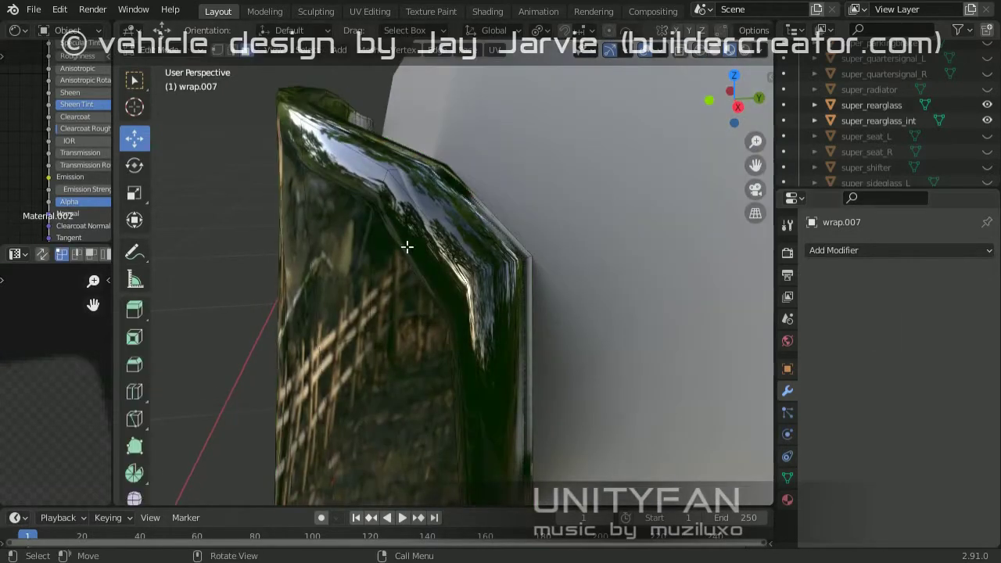
# Step: Mark the wrap.007 glass rim loop sharp and apply an Edge Split modifier on sharp edges
pyautogui.hotkey('ctrl', 'e')
pyautogui.click(533, 362)
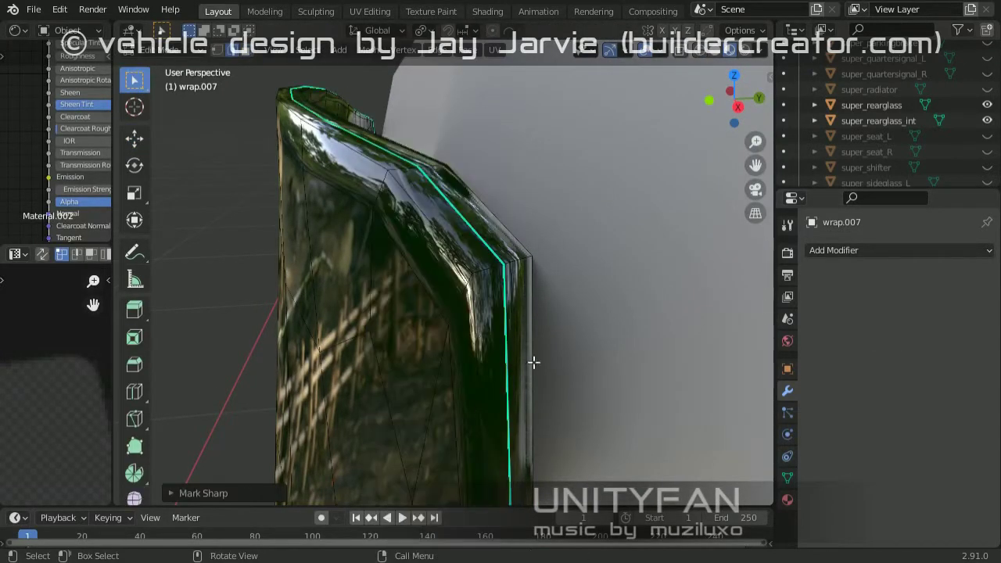
pyautogui.press('Tab')
pyautogui.click(900, 250)
pyautogui.click(713, 411)
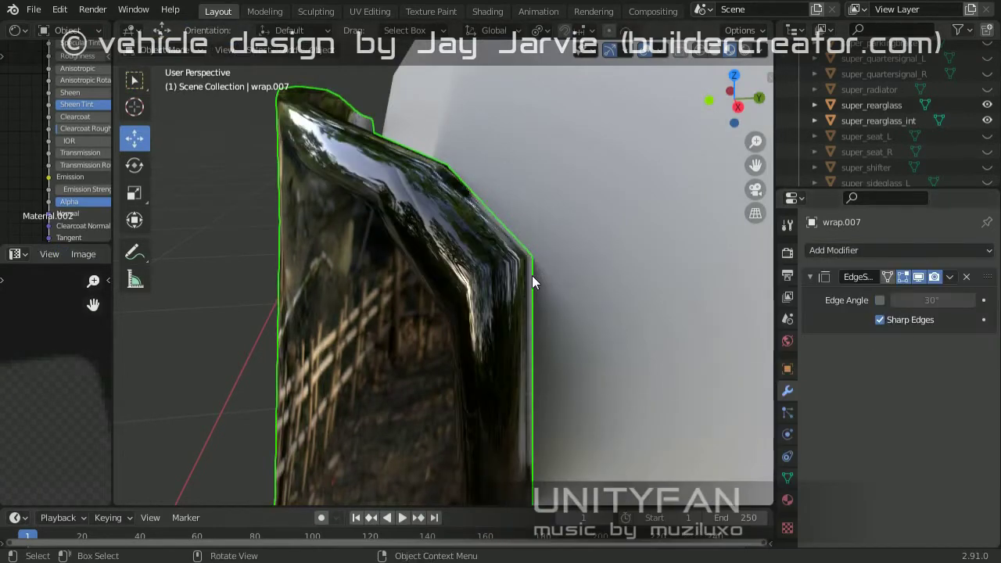
pyautogui.click(942, 295)
pyautogui.press('Tab')
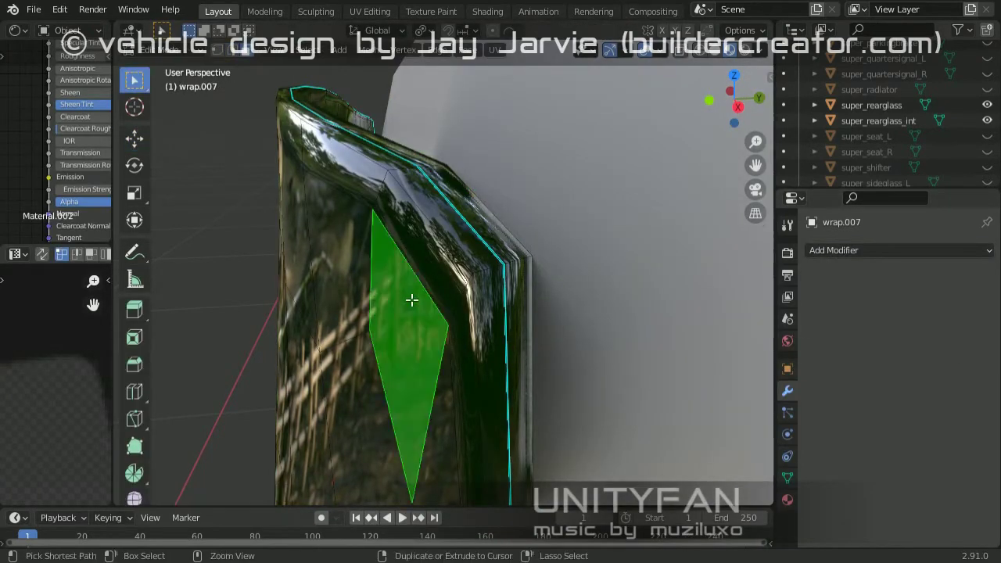
# Step: Select super_rearglass_int and show its super_glass_int material settings
pyautogui.scroll(-6, 411, 300)
pyautogui.scroll(3, 462, 296)
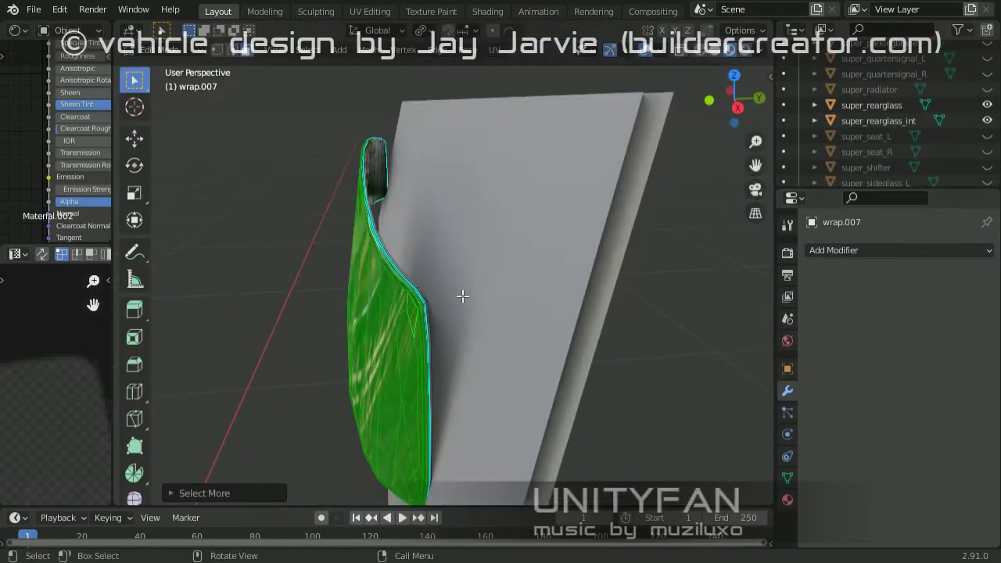
pyautogui.press('Tab')
pyautogui.click(515, 326)
pyautogui.click(787, 499)
# Step: Unwrap the wrap.001 glass, then rotate its UV island horizontal and scale it to fit
pyautogui.press('KP_Decimal')
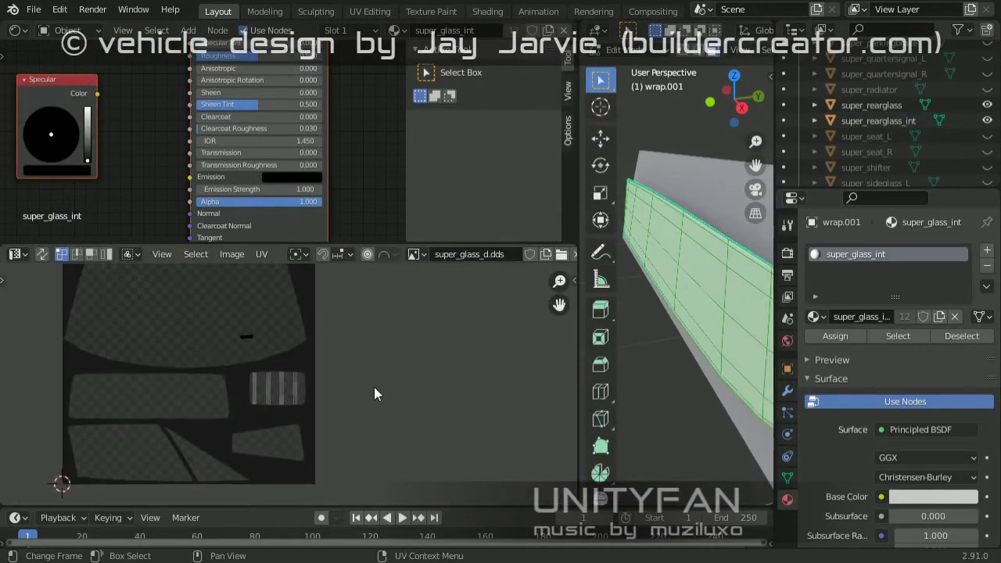
pyautogui.press('u')
pyautogui.click(252, 403)
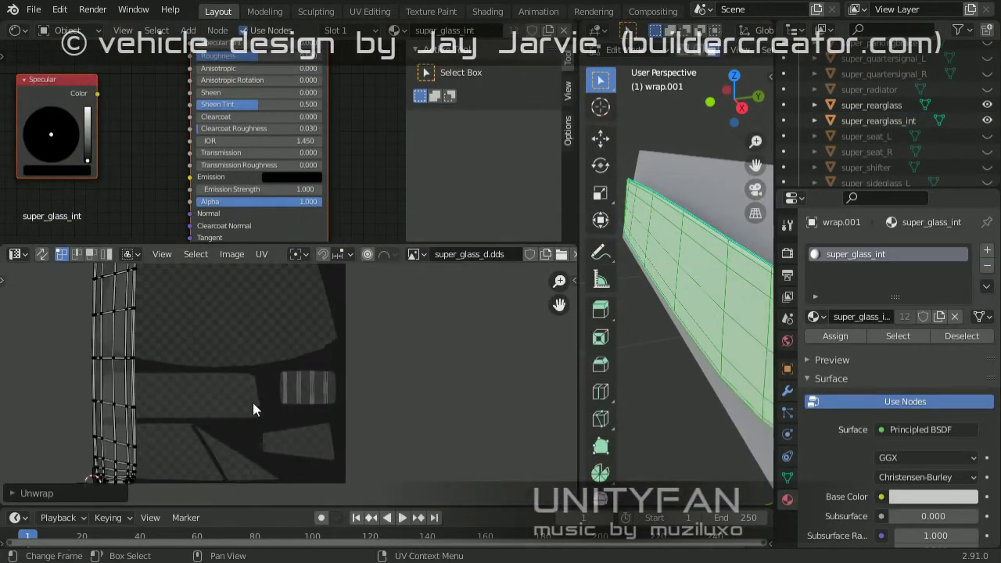
pyautogui.click(226, 438)
pyautogui.scroll(2, 215, 422)
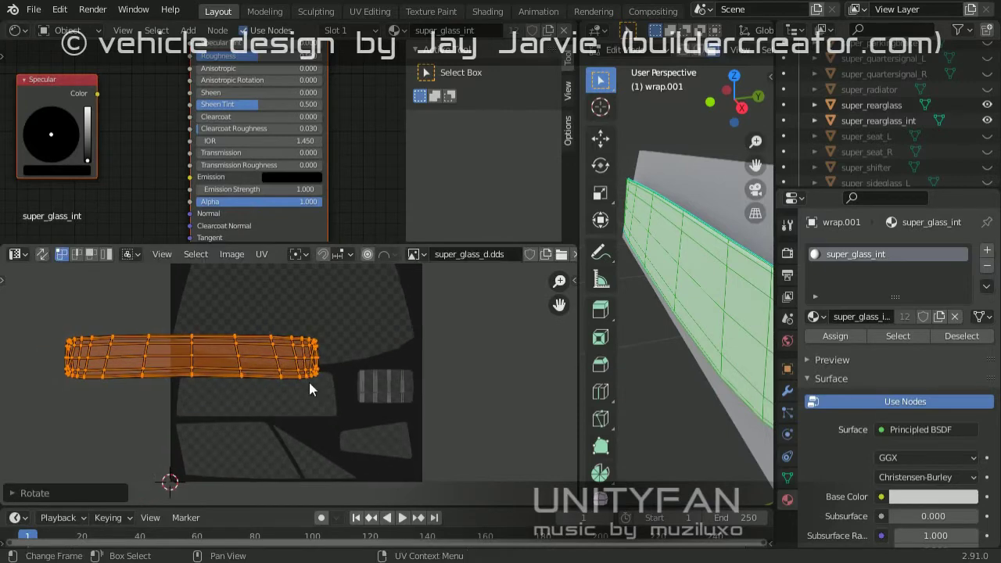
pyautogui.click(275, 388)
pyautogui.scroll(2, 275, 388)
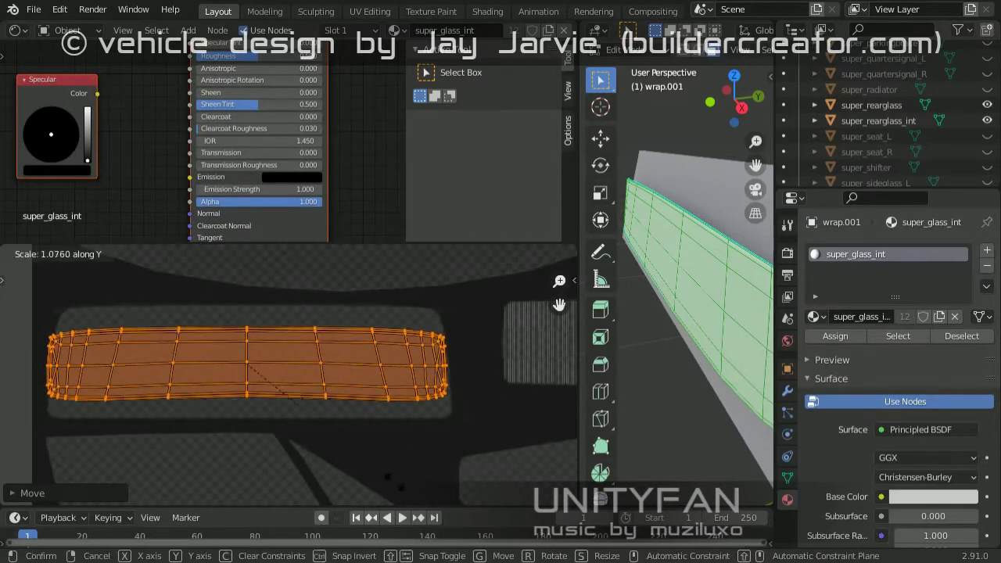
pyautogui.click(391, 394)
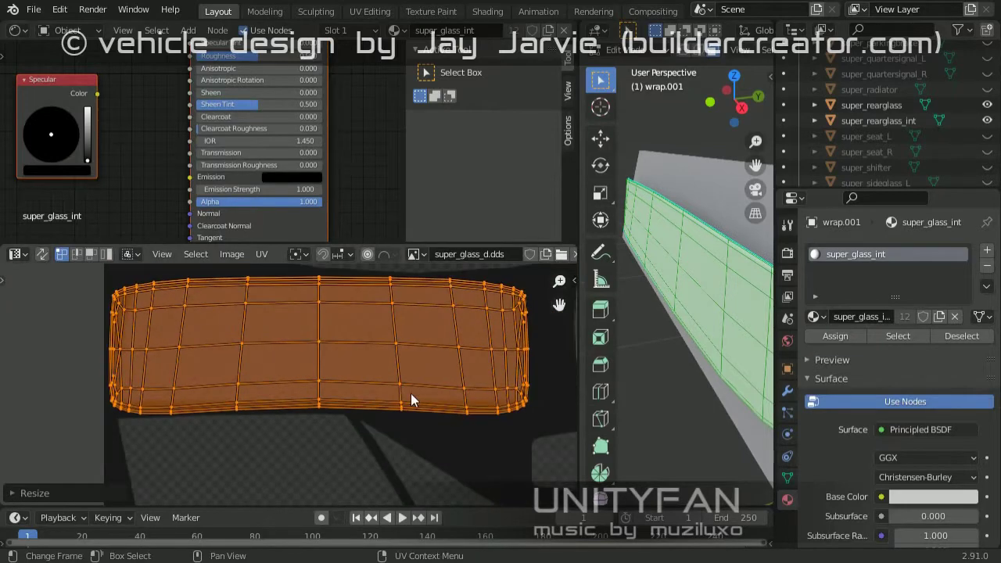
# Step: Move the whole UV island over the rear-glass window of super_glass_d.dds
pyautogui.moveTo(577, 374); pyautogui.dragTo(715, 367)
pyautogui.hotkey('alt', 'a')
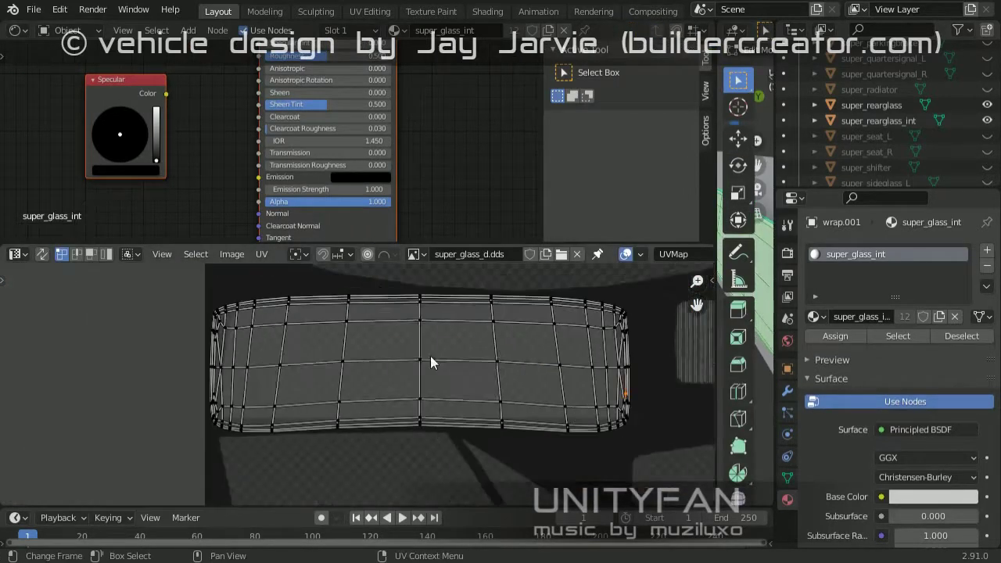
pyautogui.press('a')
pyautogui.scroll(2, 429, 371)
pyautogui.press('g')
pyautogui.click(401, 398)
pyautogui.scroll(2, 402, 398)
pyautogui.keyDown('alt'); pyautogui.click(407, 400); pyautogui.keyUp('alt')
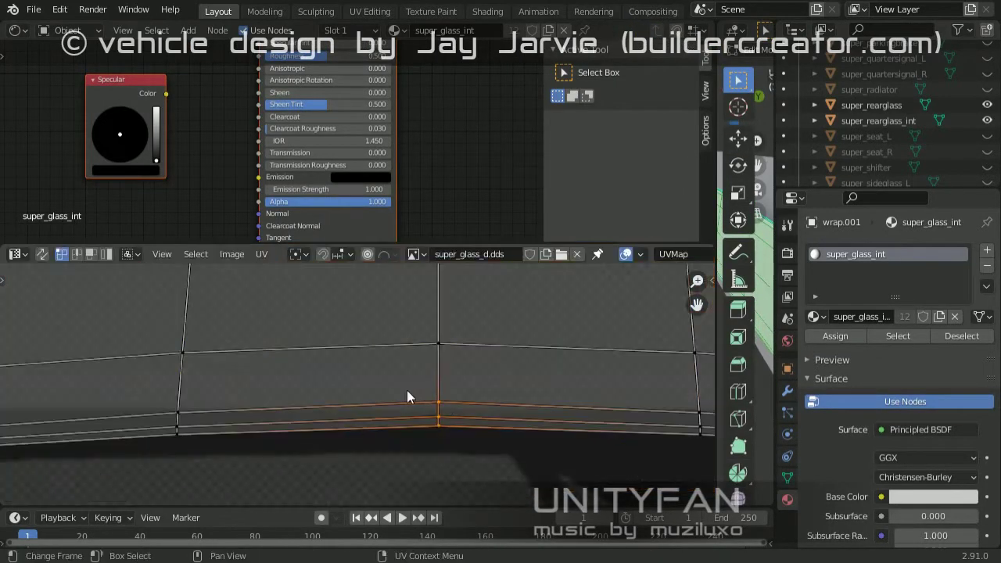
# Step: Inspect the fitted UVs, exit Edit Mode and frame the wrap.001 glass
pyautogui.moveTo(545, 455)
pyautogui.mouseDown(button='middle')
pyautogui.moveTo(490, 388)
pyautogui.moveTo(494, 357)
pyautogui.mouseUp(button='middle')
pyautogui.scroll(-3, 490, 388)
pyautogui.scroll(3, 498, 386)
pyautogui.scroll(-3, 142, 375)
pyautogui.scroll(-2, 404, 348)
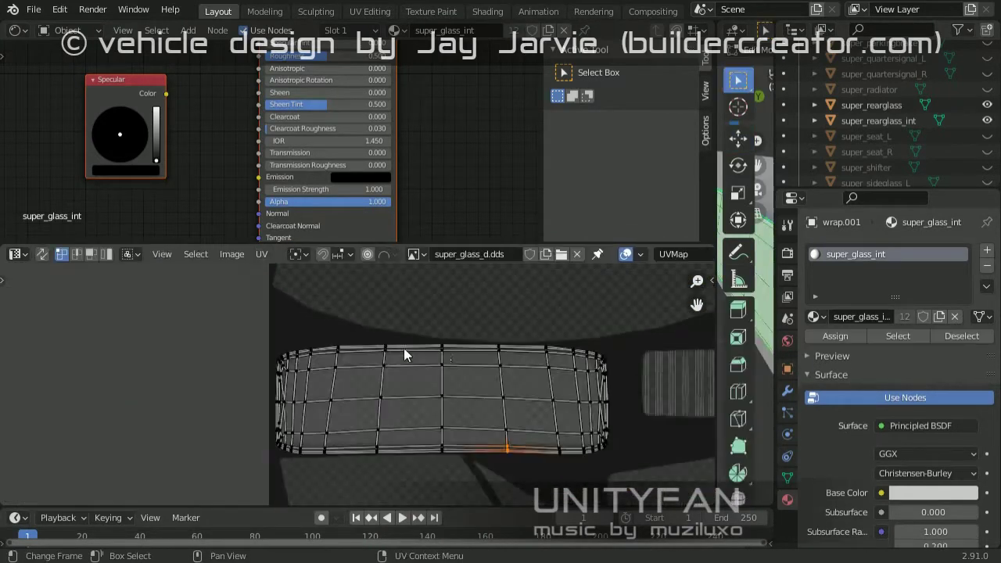
pyautogui.press('Tab')
pyautogui.scroll(-2, 475, 365)
pyautogui.moveTo(709, 325); pyautogui.dragTo(195, 320)
pyautogui.press('KP_Decimal')
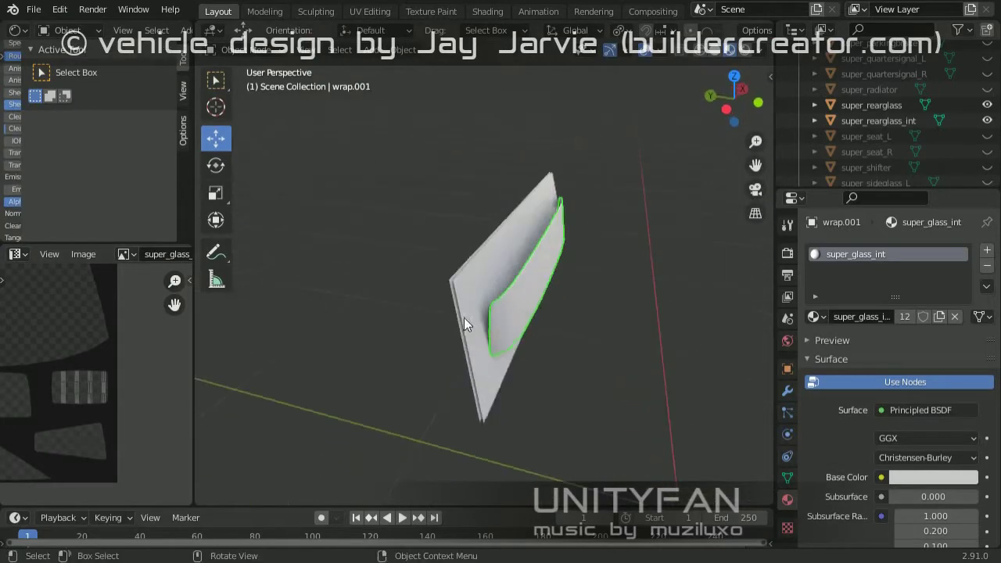
# Step: Rename the inner glass object to super_rearglass_int
pyautogui.doubleClick(897, 121)
pyautogui.scroll(-1, 899, 117)
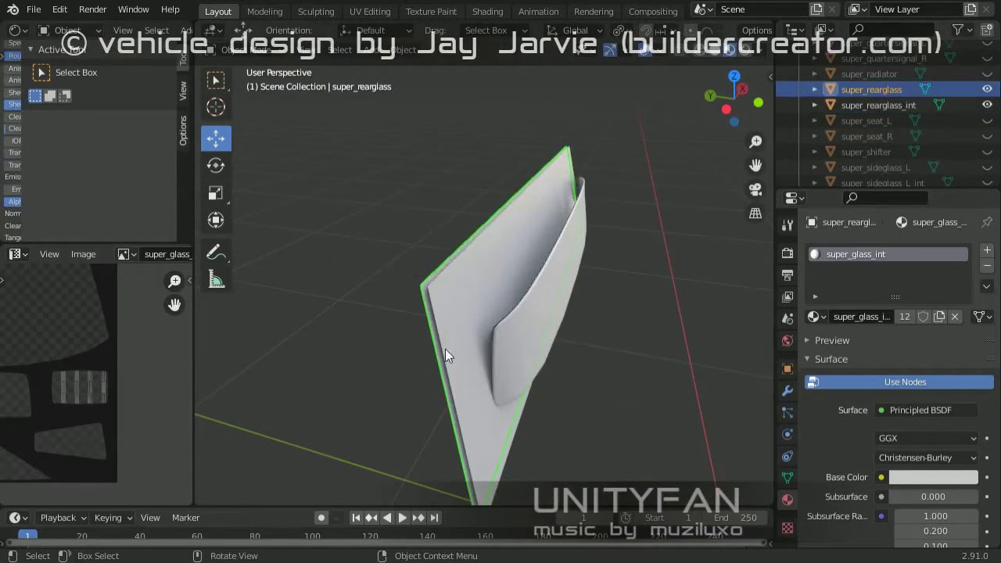
pyautogui.press('Return')
pyautogui.scroll(-3, 860, 113)
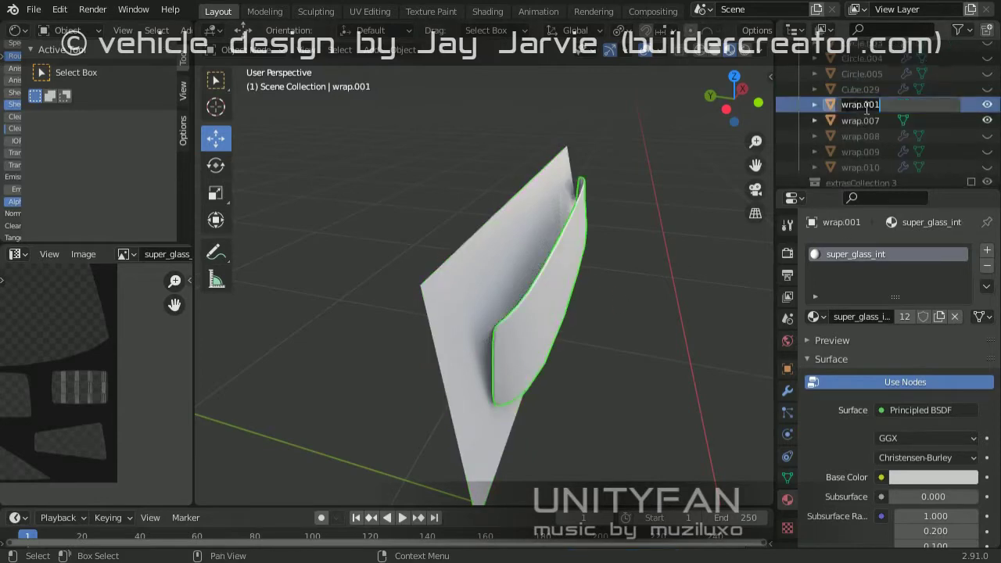
# Step: Select the wrap.007 glass and edit its mesh with an enlarged UV editor
pyautogui.click(557, 288)
pyautogui.click(511, 311)
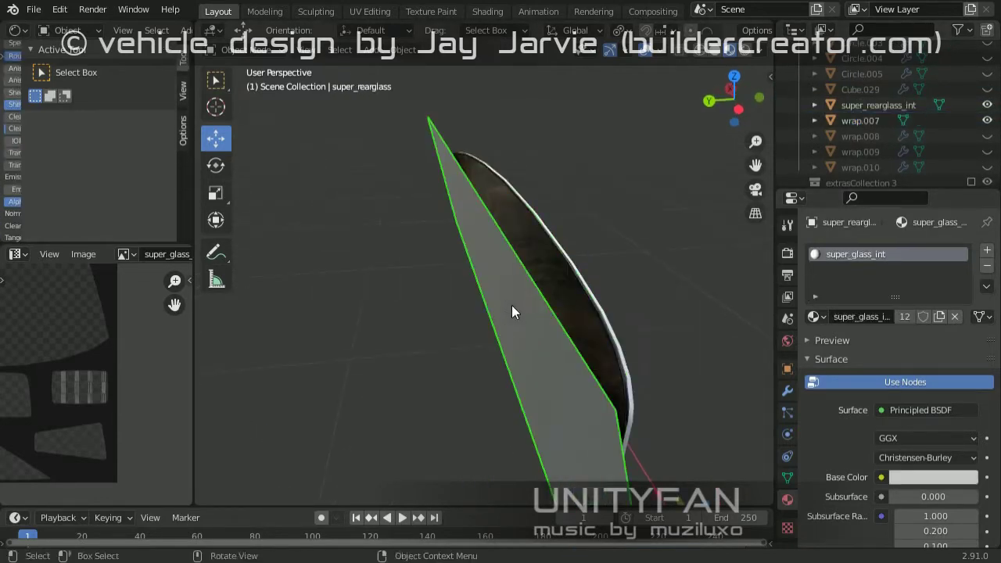
pyautogui.click(560, 293)
pyautogui.press('Tab')
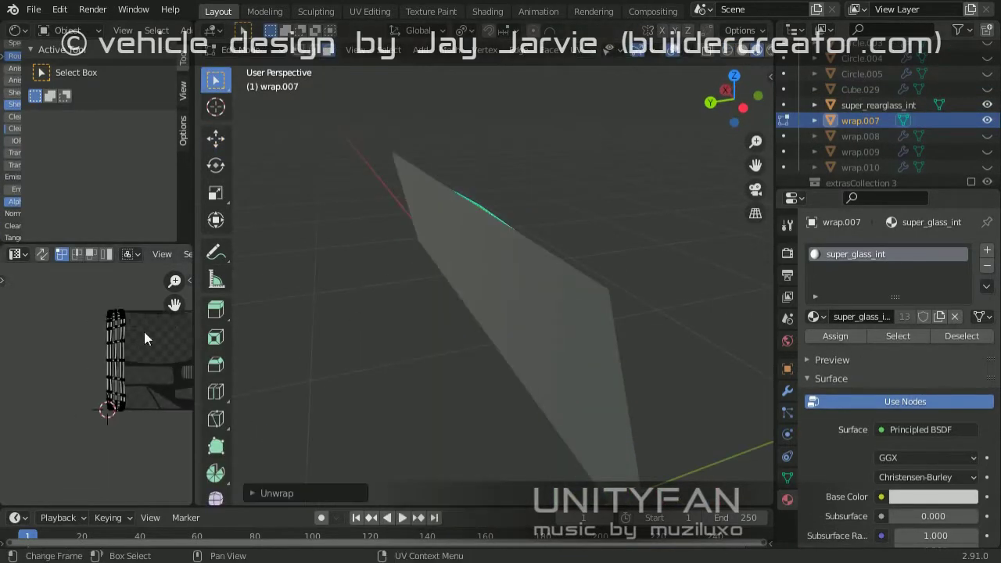
pyautogui.moveTo(195, 336); pyautogui.dragTo(577, 324)
pyautogui.scroll(2, 369, 399)
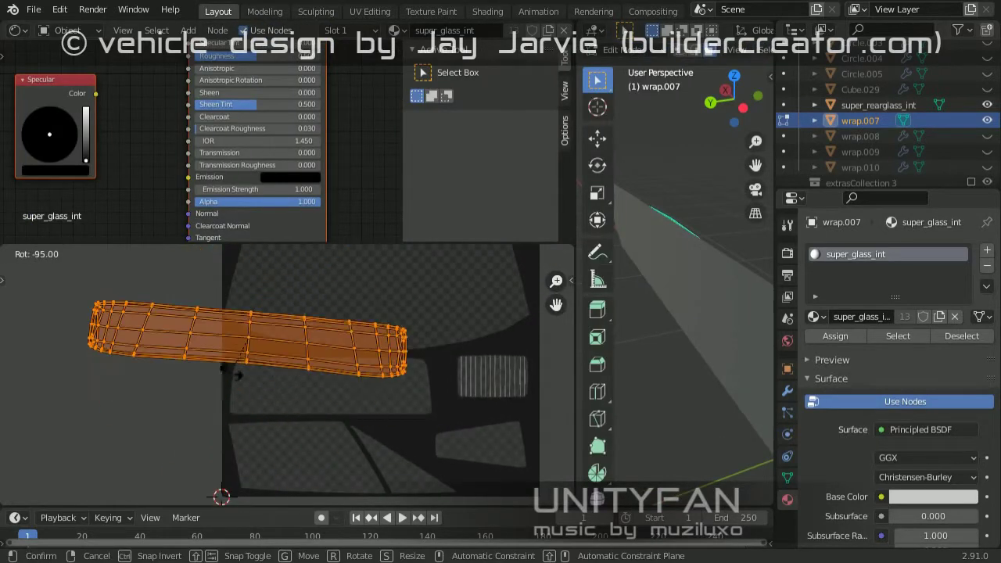
pyautogui.scroll(1, 295, 364)
# Step: Move the wrap.007 UV island over the window area and scale it slightly smaller
pyautogui.press('g')
pyautogui.click(401, 421)
pyautogui.press('s')
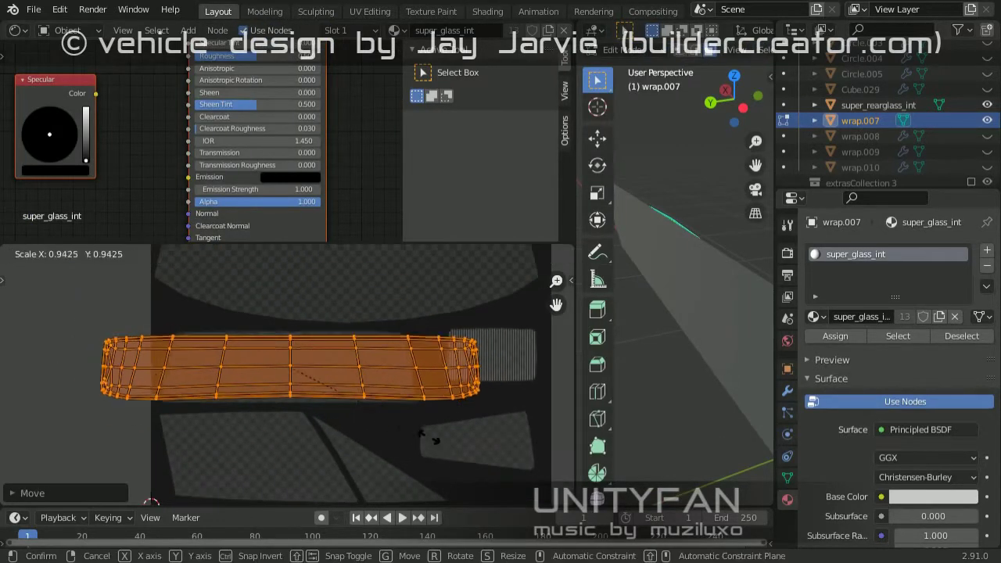
pyautogui.click(381, 411)
pyautogui.scroll(2, 400, 399)
pyautogui.press('g')
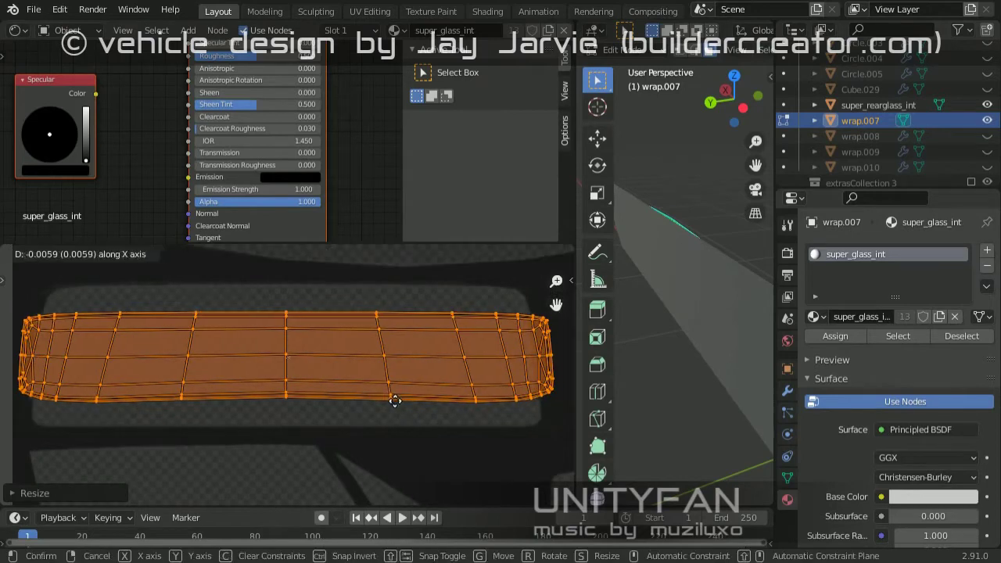
pyautogui.press('Escape')
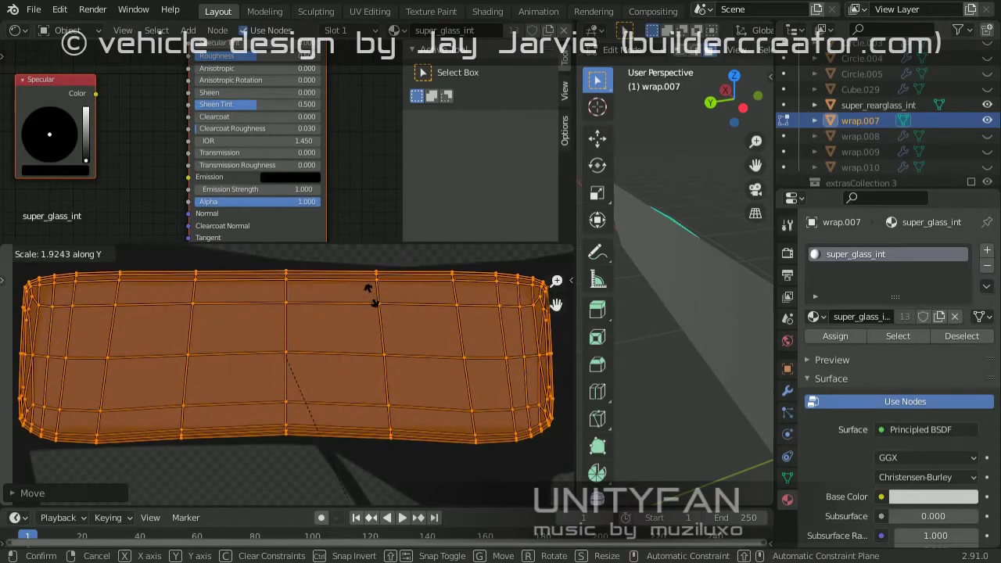
pyautogui.scroll(2, 368, 313)
pyautogui.scroll(3, 349, 320)
# Step: Shift the island's left-end edge vertices to follow the rounded window outline
pyautogui.click(281, 366)
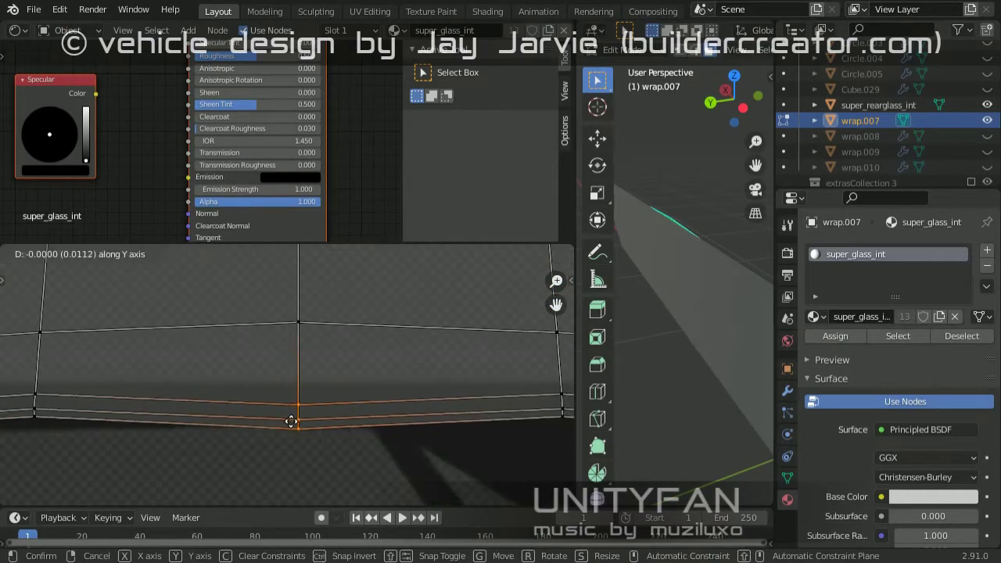
pyautogui.scroll(-5, 360, 381)
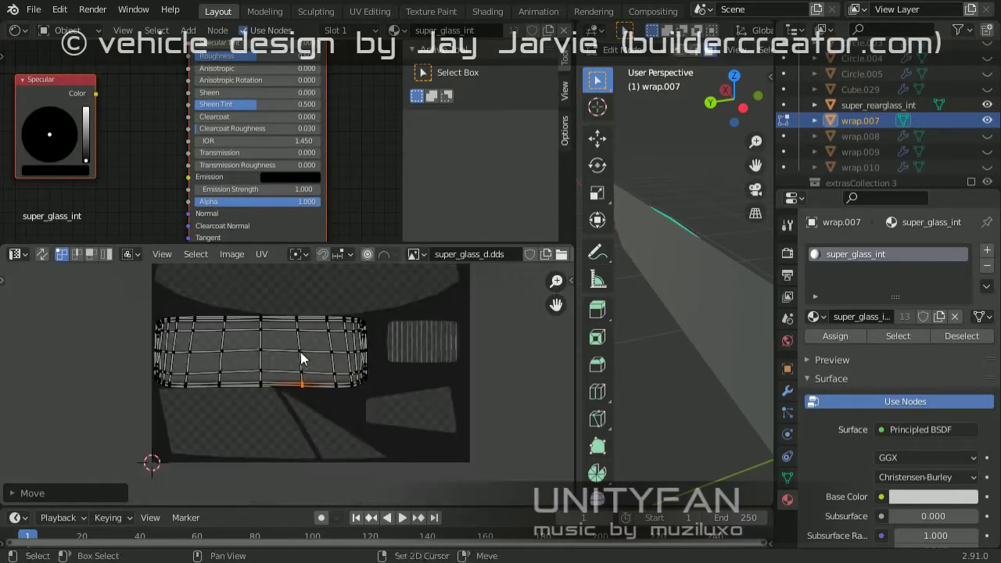
pyautogui.scroll(4, 232, 404)
pyautogui.scroll(1, 266, 364)
pyautogui.click(266, 364)
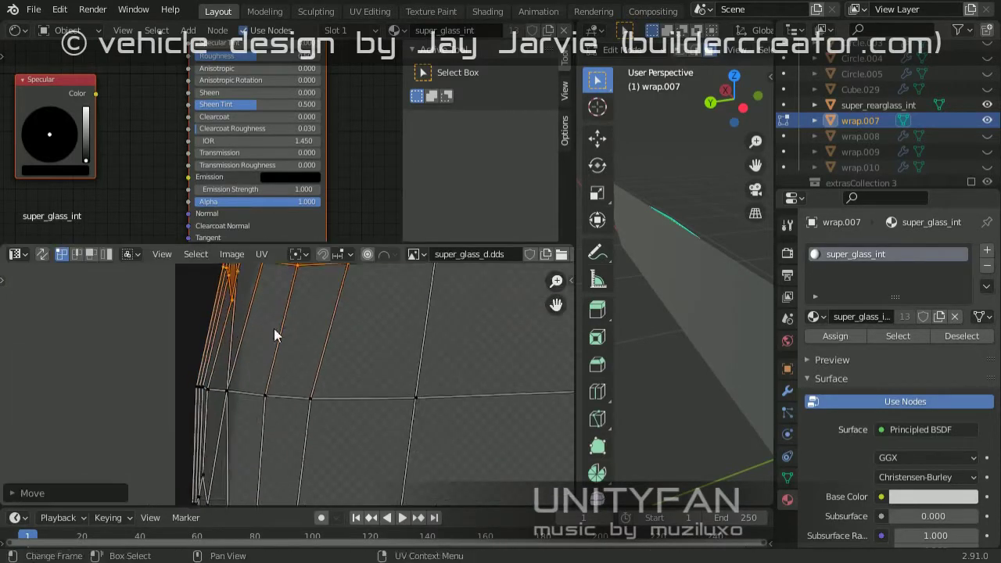
pyautogui.scroll(2, 212, 409)
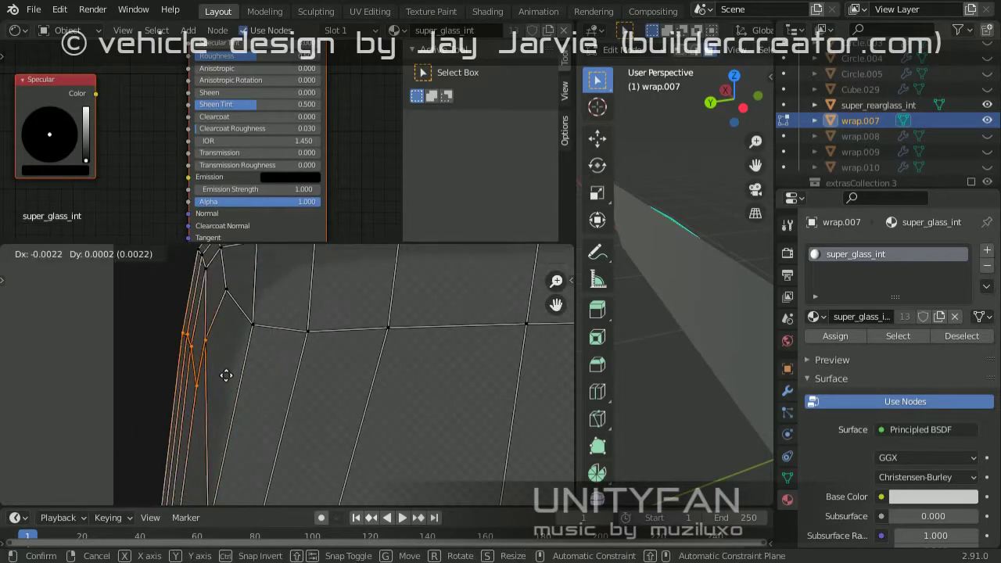
pyautogui.click(225, 375)
pyautogui.scroll(-4, 382, 406)
pyautogui.scroll(3, 367, 429)
pyautogui.scroll(-2, 394, 355)
pyautogui.scroll(2, 421, 430)
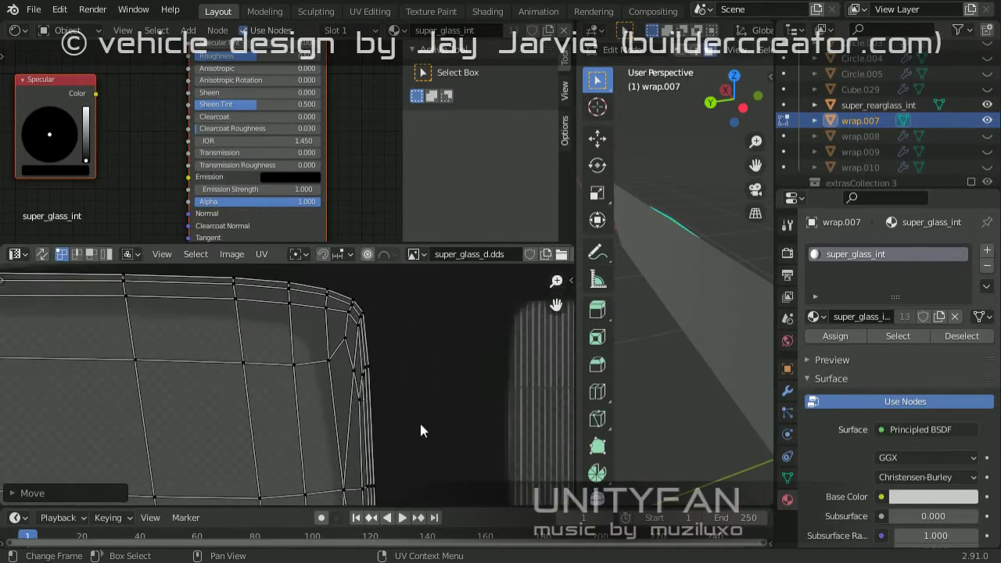
pyautogui.scroll(-3, 346, 291)
pyautogui.scroll(-2, 346, 291)
pyautogui.scroll(3, 437, 396)
# Step: Load super_glass_d.dds into an Image Texture node and wire its Color into Base Color
pyautogui.press('Tab')
pyautogui.moveTo(618, 352); pyautogui.dragTo(635, 357, button='middle')
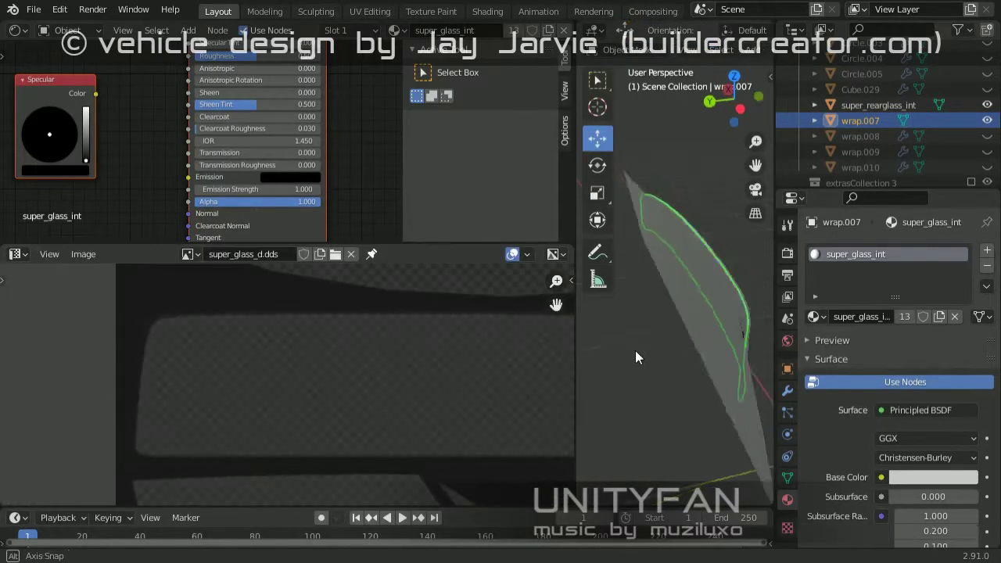
pyautogui.scroll(-3, 218, 103)
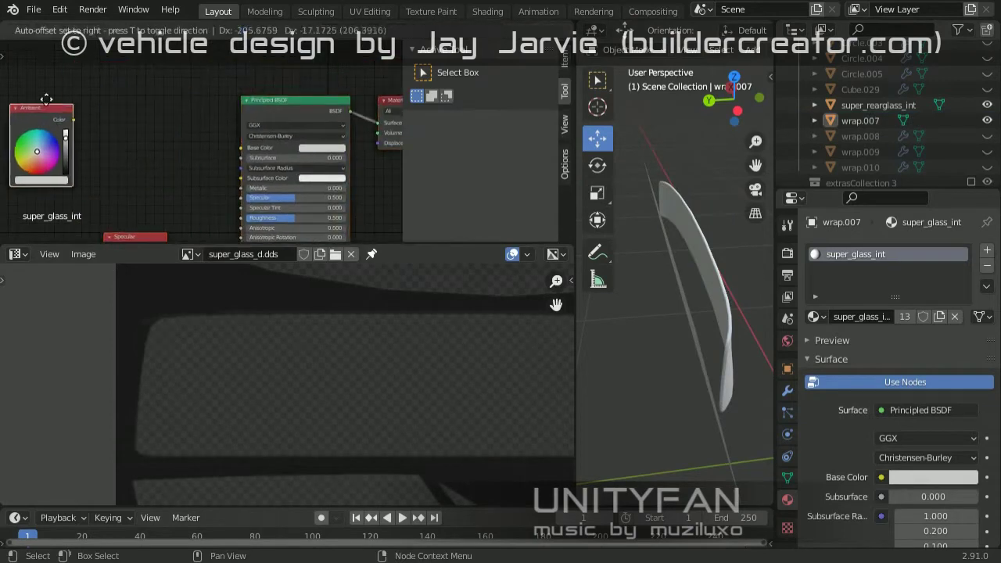
pyautogui.click(207, 204)
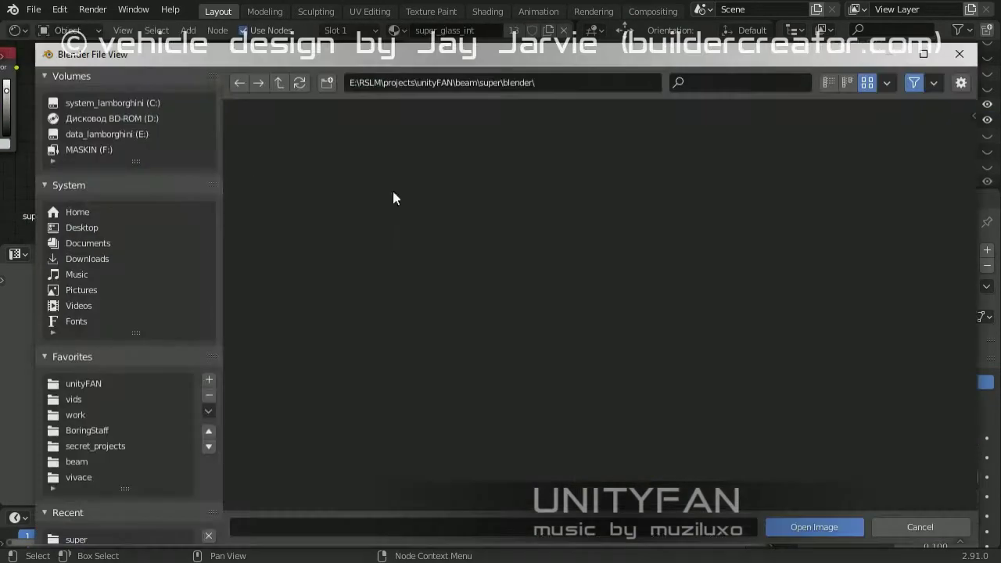
pyautogui.doubleClick(407, 179)
pyautogui.click(755, 289)
pyautogui.click(813, 526)
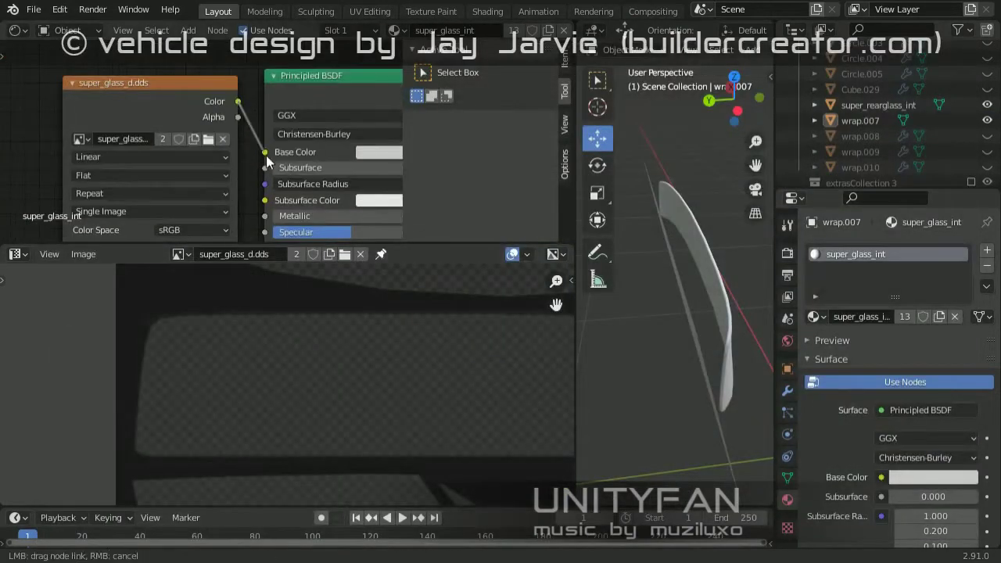
pyautogui.moveTo(266, 155); pyautogui.dragTo(265, 152)
pyautogui.scroll(-3, 207, 183)
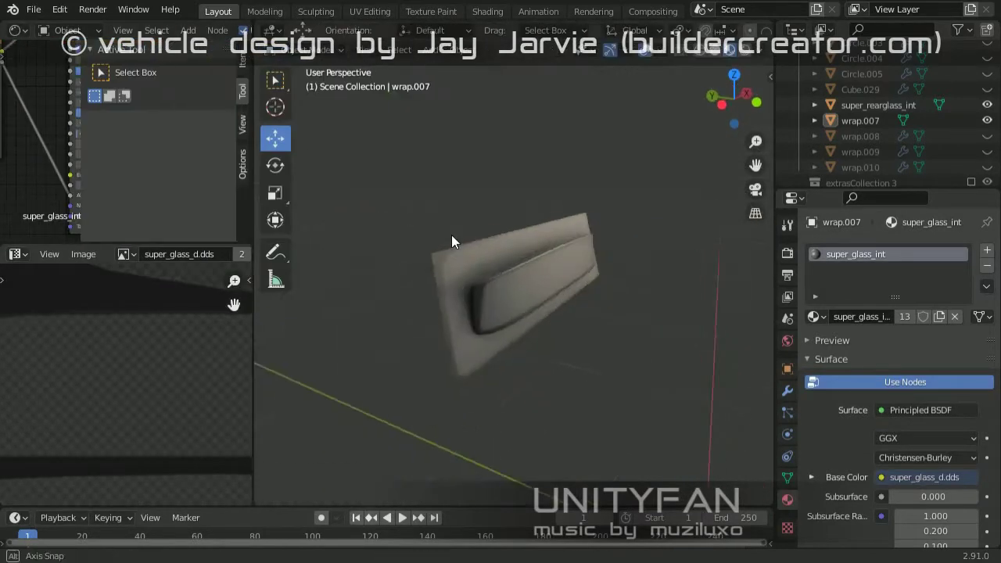
# Step: Locate the wrap.007 rear glass and rename it super_rearglass
pyautogui.click(492, 239)
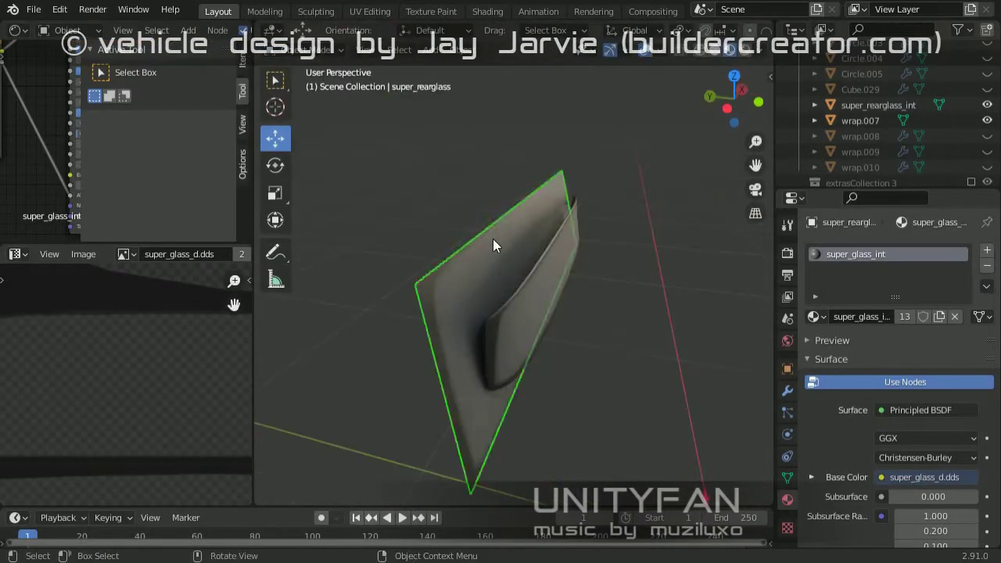
pyautogui.press('Delete')
pyautogui.moveTo(547, 281); pyautogui.dragTo(687, 336, button='middle')
pyautogui.click(688, 337)
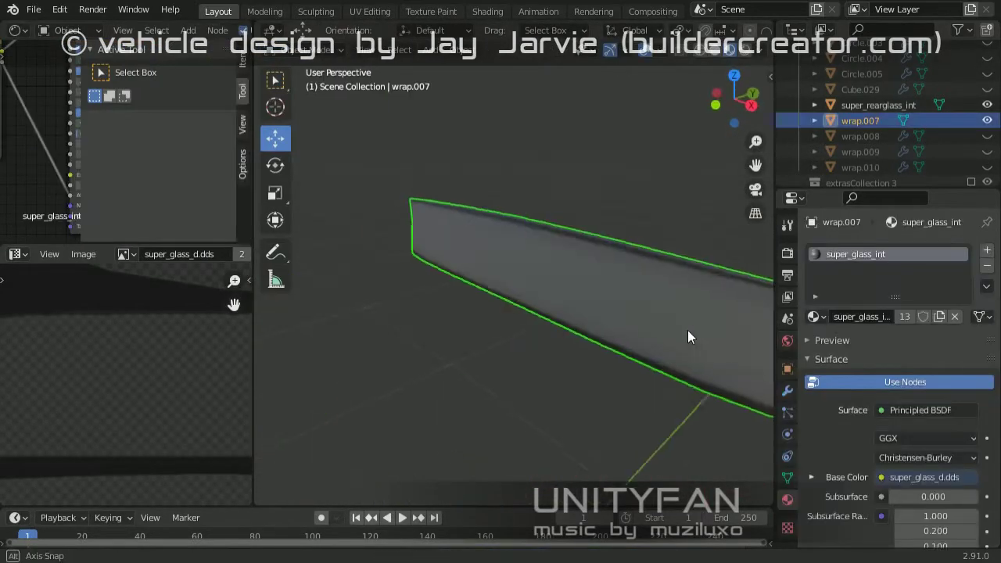
pyautogui.click(534, 304)
pyautogui.press('KP_Decimal')
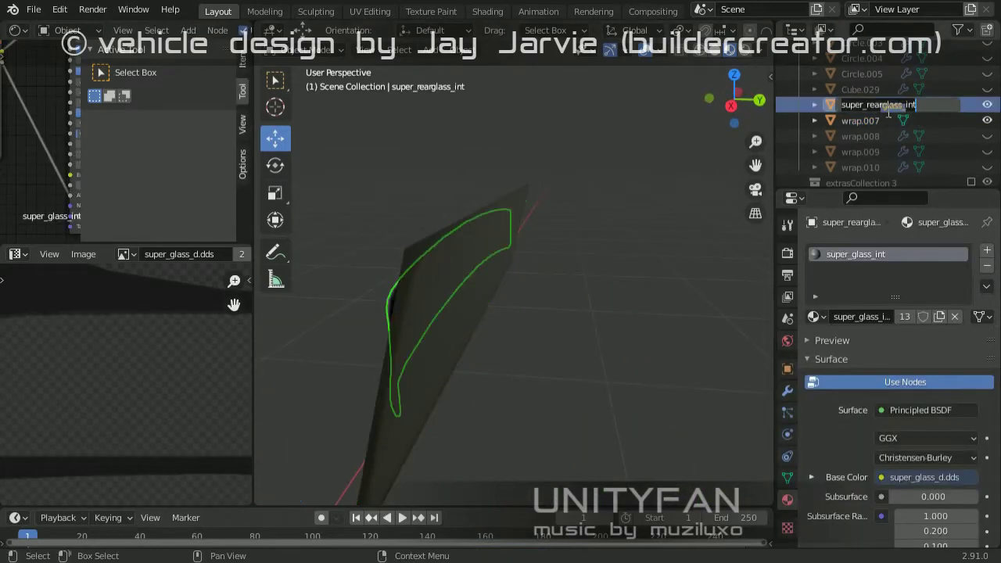
pyautogui.moveTo(455, 362)
pyautogui.mouseDown(button='middle')
pyautogui.moveTo(540, 305)
pyautogui.moveTo(410, 270)
pyautogui.mouseUp(button='middle')
pyautogui.press('KP_Decimal')
pyautogui.doubleClick(895, 107)
# Step: Delete the duplicate super_rearglass.001 plane and return to viewing the whole car
pyautogui.click(410, 270)
pyautogui.press('KP_Decimal')
pyautogui.moveTo(512, 241); pyautogui.dragTo(423, 286, button='middle')
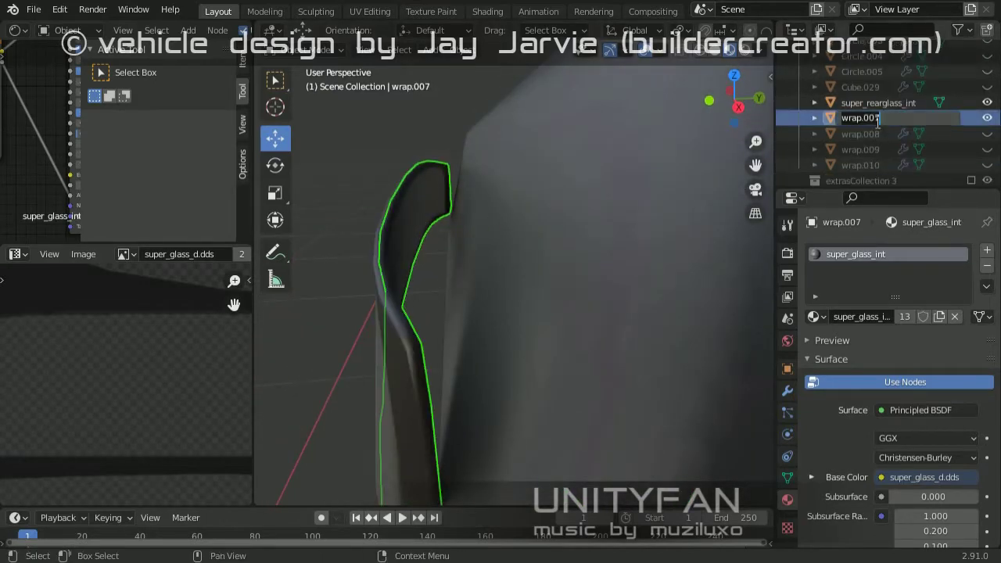
pyautogui.press('KP_Decimal')
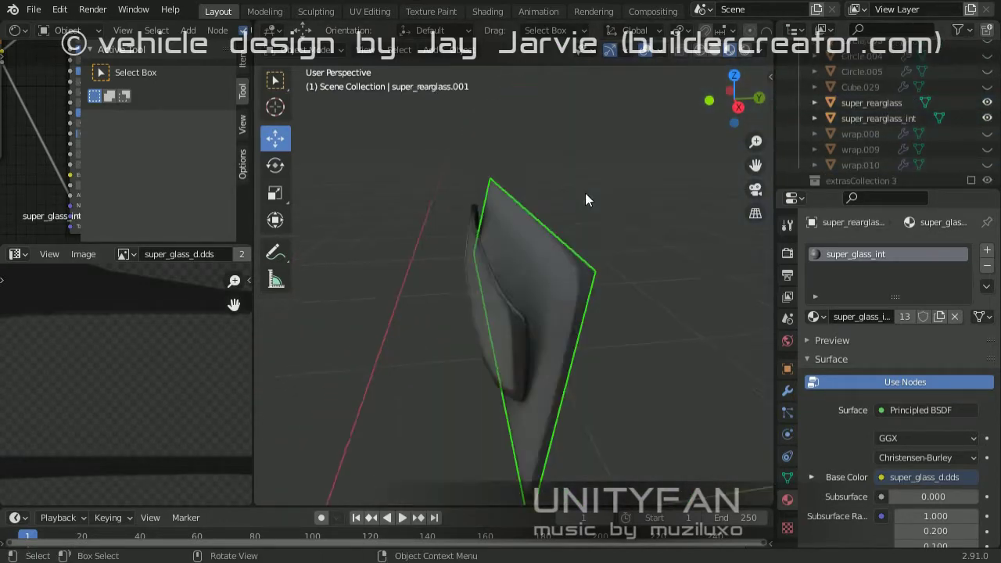
pyautogui.press('Delete')
pyautogui.click(476, 270)
pyautogui.press('KP_Decimal')
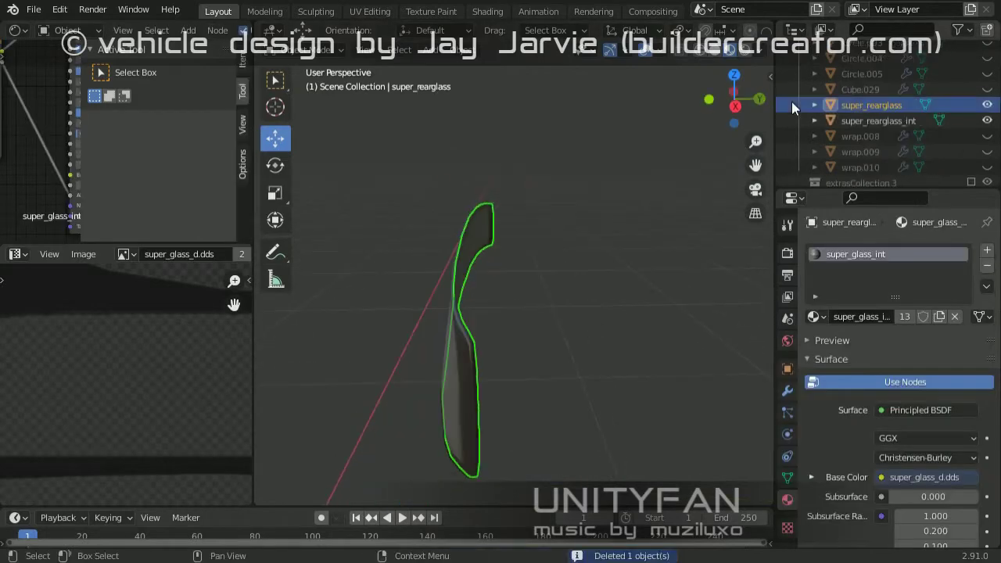
pyautogui.press('KP_Decimal')
pyautogui.press('KP_Divide')
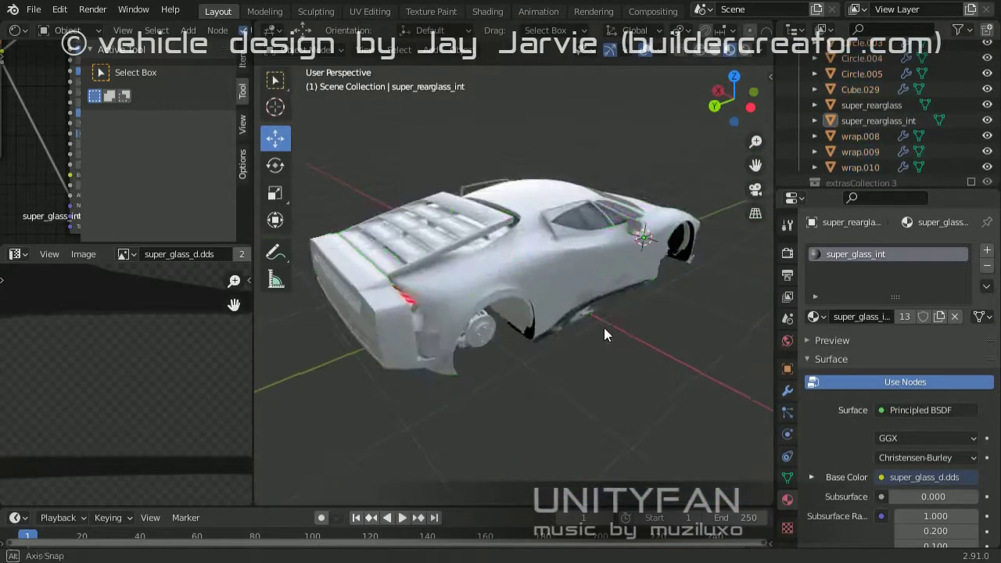
# Step: Edit super_quartersignal_L in wireframe shading from the right-side view
pyautogui.moveTo(603, 327)
pyautogui.mouseDown(button='middle')
pyautogui.moveTo(516, 301)
pyautogui.moveTo(731, 265)
pyautogui.mouseUp(button='middle')
pyautogui.click(538, 291)
pyautogui.click(505, 331)
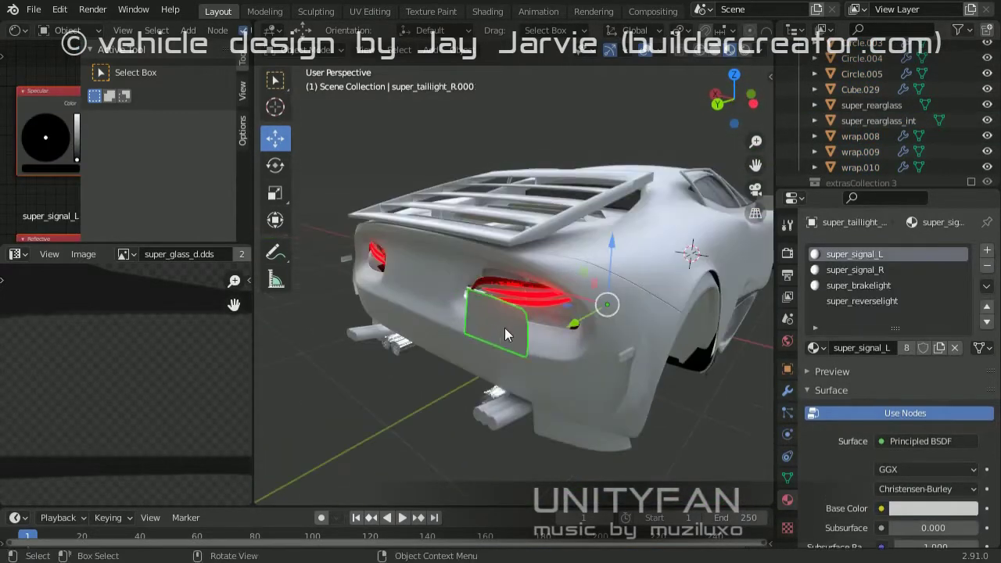
pyautogui.moveTo(506, 330)
pyautogui.mouseDown(button='middle')
pyautogui.moveTo(631, 298)
pyautogui.moveTo(661, 304)
pyautogui.moveTo(548, 312)
pyautogui.mouseUp(button='middle')
pyautogui.click(660, 303)
pyautogui.press('Tab')
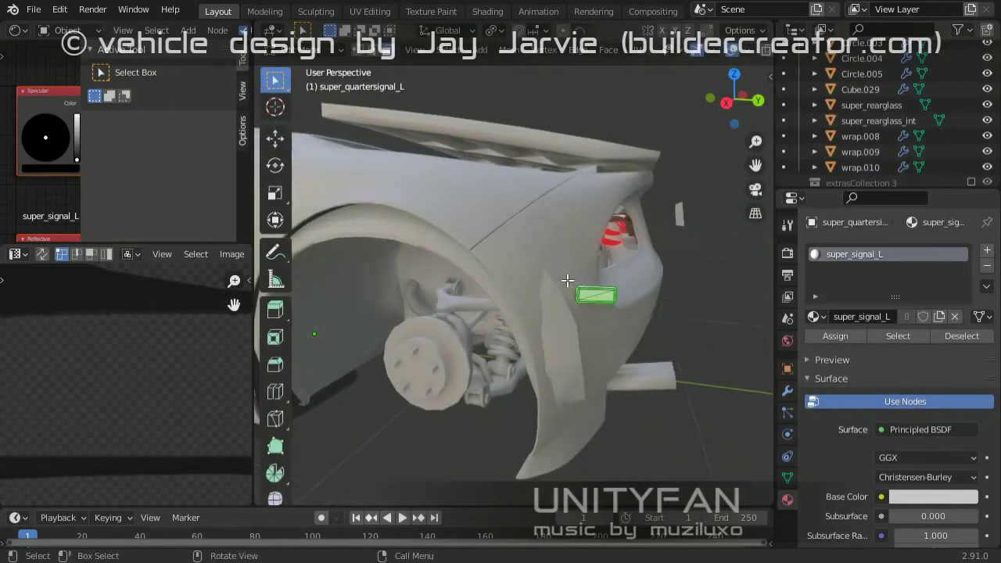
pyautogui.press('z')
pyautogui.click(435, 315)
pyautogui.press('KP_3')
pyautogui.scroll(5, 570, 250)
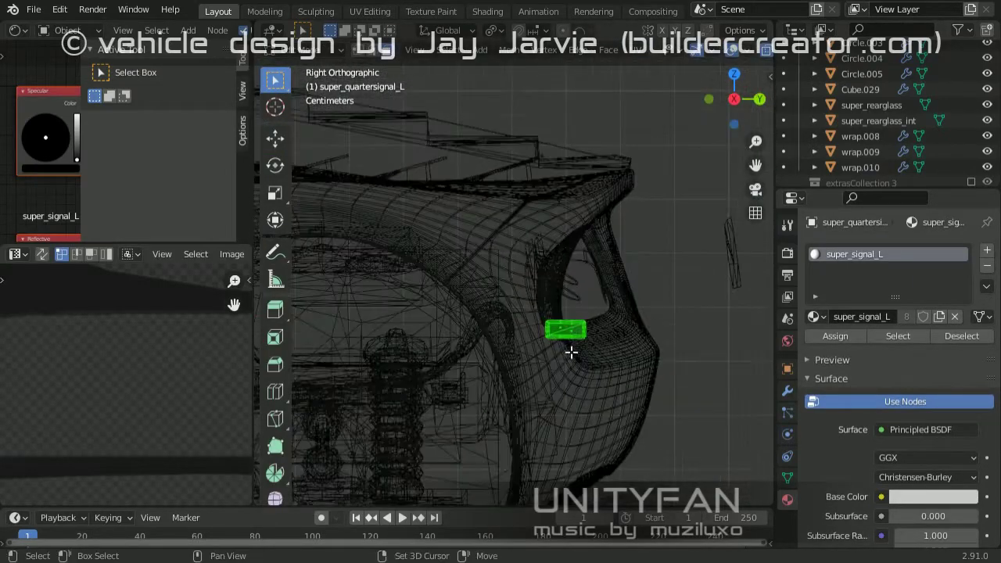
pyautogui.moveTo(610, 337)
pyautogui.mouseDown(button='middle')
pyautogui.moveTo(529, 364)
pyautogui.moveTo(576, 365)
pyautogui.moveTo(483, 360)
pyautogui.moveTo(603, 337)
pyautogui.moveTo(557, 368)
pyautogui.moveTo(380, 217)
pyautogui.moveTo(626, 331)
pyautogui.moveTo(172, 284)
pyautogui.mouseUp(button='middle')
# Step: Return to solid shading and check the left signal's position on the rear fender
pyautogui.hotkey('shift', 'z')
pyautogui.scroll(5, 446, 259)
pyautogui.moveTo(447, 259)
pyautogui.mouseDown(button='middle')
pyautogui.moveTo(462, 252)
pyautogui.moveTo(483, 268)
pyautogui.moveTo(438, 312)
pyautogui.mouseUp(button='middle')
pyautogui.scroll(-3, 461, 252)
pyautogui.scroll(4, 483, 268)
pyautogui.scroll(-3, 438, 313)
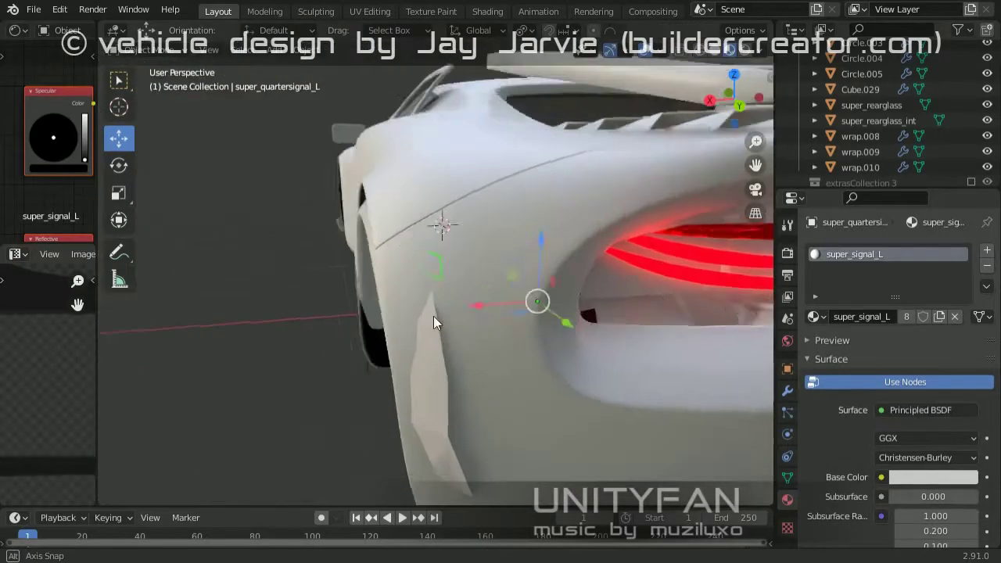
pyautogui.scroll(4, 433, 316)
pyautogui.scroll(-4, 370, 309)
pyautogui.moveTo(370, 310)
pyautogui.mouseDown(button='middle')
pyautogui.moveTo(271, 318)
pyautogui.moveTo(376, 330)
pyautogui.mouseUp(button='middle')
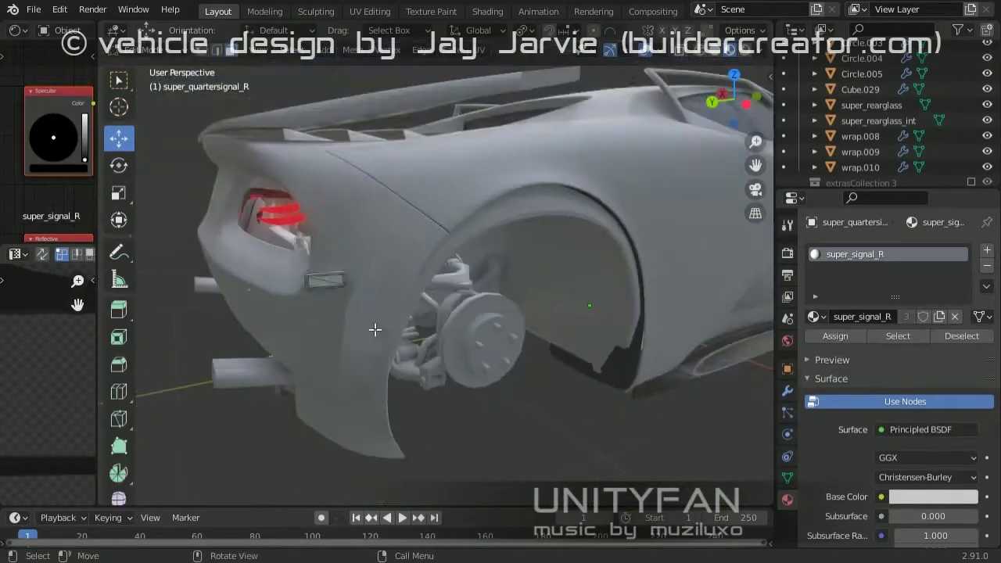
pyautogui.scroll(3, 465, 331)
# Step: Place super_quartersignal_R in the rear fender and delete the stray super_taillight_R.000 panel
pyautogui.press('Tab')
pyautogui.press('z')
pyautogui.click(492, 274)
pyautogui.scroll(3, 402, 297)
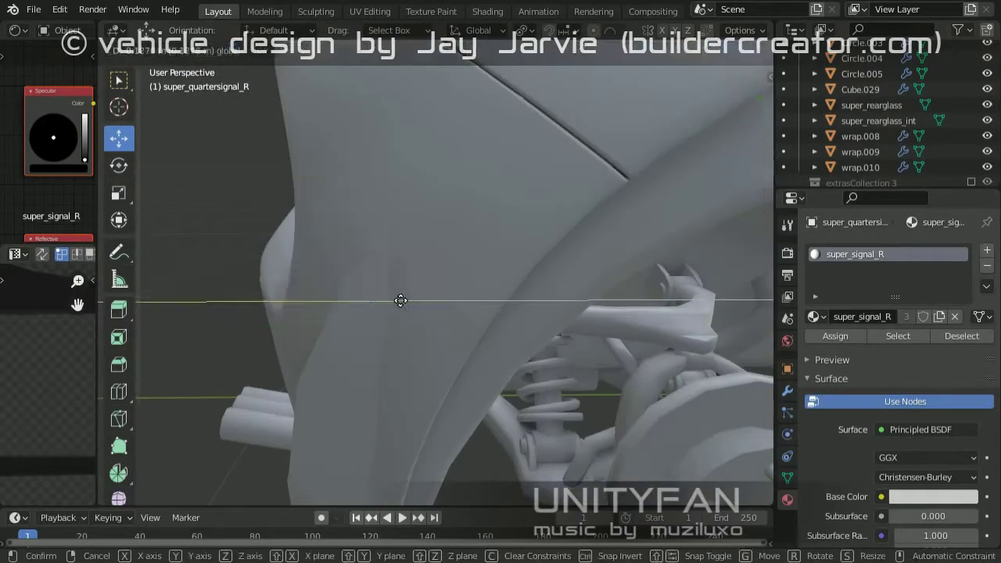
pyautogui.scroll(4, 226, 281)
pyautogui.scroll(-4, 226, 281)
pyautogui.moveTo(297, 224)
pyautogui.mouseDown(button='middle')
pyautogui.moveTo(394, 327)
pyautogui.moveTo(444, 292)
pyautogui.moveTo(648, 239)
pyautogui.moveTo(499, 263)
pyautogui.moveTo(594, 235)
pyautogui.mouseUp(button='middle')
pyautogui.press('Tab')
pyautogui.scroll(-5, 469, 328)
pyautogui.click(647, 235)
pyautogui.press('Delete')
# Step: Stretch the left exhaust pipe's end vertices back toward the bumper
pyautogui.moveTo(709, 149)
pyautogui.mouseDown(button='middle')
pyautogui.moveTo(668, 195)
pyautogui.moveTo(509, 225)
pyautogui.moveTo(480, 187)
pyautogui.moveTo(560, 150)
pyautogui.mouseUp(button='middle')
pyautogui.scroll(3, 480, 188)
pyautogui.click(548, 223)
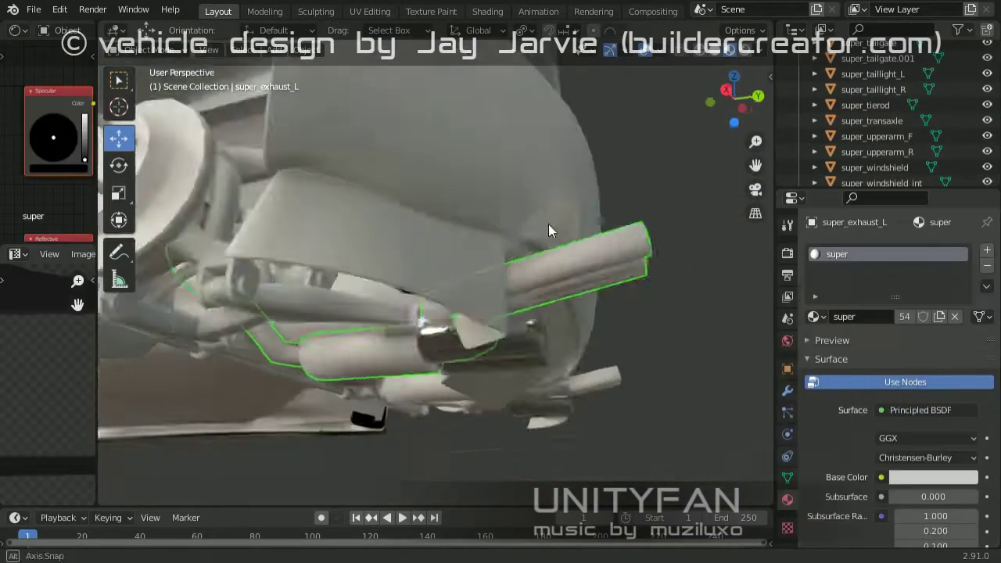
pyautogui.press('Tab')
pyautogui.moveTo(548, 224); pyautogui.dragTo(537, 245, button='middle')
pyautogui.hotkey('shift', 'z')
pyautogui.press('g')
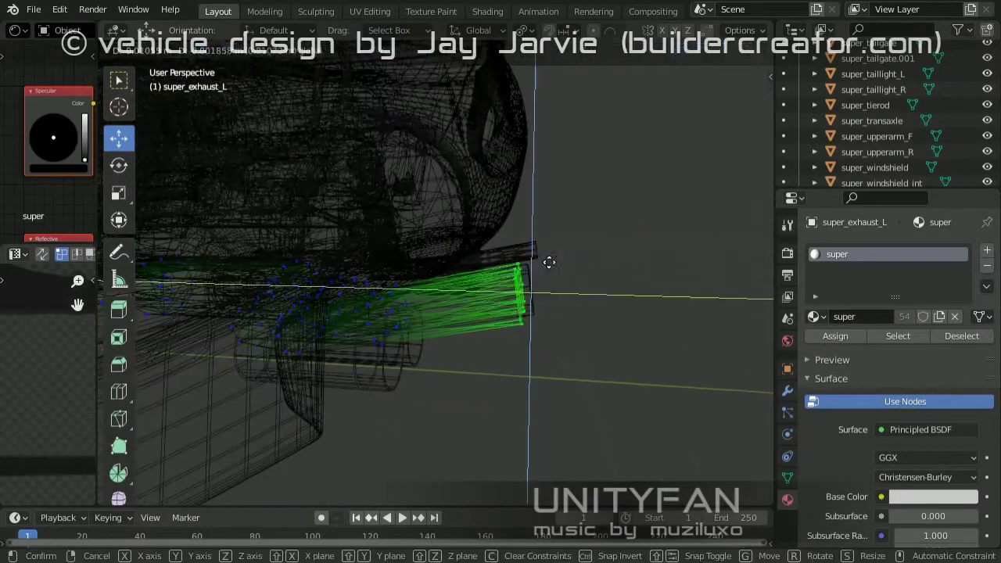
pyautogui.click(508, 282)
pyautogui.moveTo(463, 297)
pyautogui.mouseDown(button='middle')
pyautogui.moveTo(596, 290)
pyautogui.moveTo(594, 230)
pyautogui.mouseUp(button='middle')
pyautogui.scroll(2, 469, 246)
pyautogui.press('Tab')
# Step: Stretch the right exhaust pipe back toward the bumper in Right Ortho view
pyautogui.moveTo(469, 245); pyautogui.dragTo(533, 300, button='middle')
pyautogui.click(494, 239)
pyautogui.press('Tab')
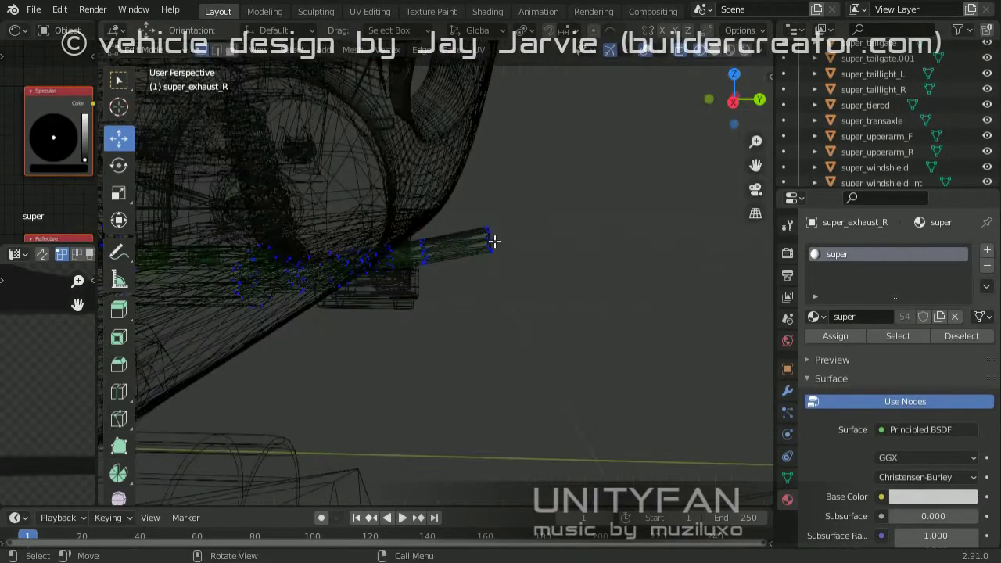
pyautogui.press('KP_3')
pyautogui.scroll(3, 579, 281)
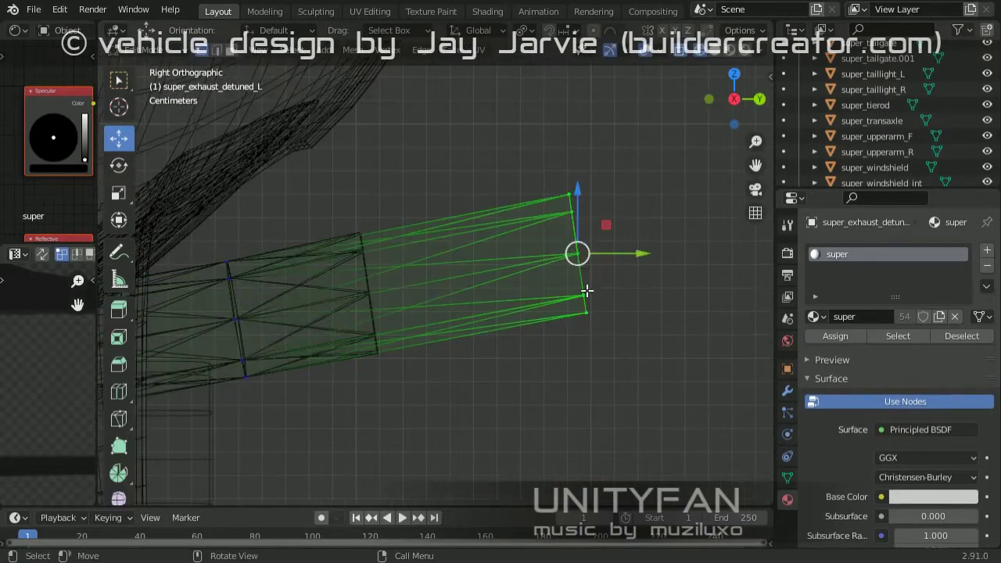
pyautogui.press('Tab')
pyautogui.moveTo(438, 320); pyautogui.dragTo(463, 338, button='middle')
# Step: Return the viewport to solid shading and save the Blender file
pyautogui.press('z')
pyautogui.click(463, 338)
pyautogui.scroll(3, 266, 253)
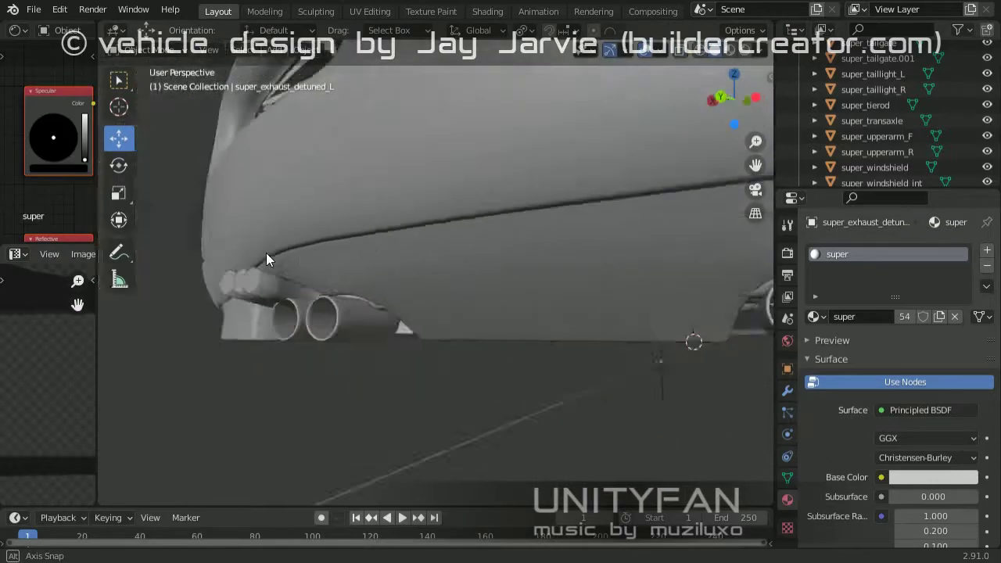
pyautogui.scroll(2, 388, 305)
pyautogui.moveTo(389, 305); pyautogui.dragTo(580, 307, button='middle')
pyautogui.scroll(-3, 581, 306)
pyautogui.hotkey('ctrl', 's')
# Step: Delete the spare super_tailgate.001 piece
pyautogui.moveTo(509, 261)
pyautogui.mouseDown(button='middle')
pyautogui.moveTo(366, 361)
pyautogui.moveTo(422, 279)
pyautogui.moveTo(311, 276)
pyautogui.mouseUp(button='middle')
pyautogui.click(423, 279)
pyautogui.press('Delete')
pyautogui.scroll(3, 484, 277)
# Step: Inspect the super_chmsl centre brake light mesh in Edit Mode
pyautogui.click(484, 278)
pyautogui.press('Tab')
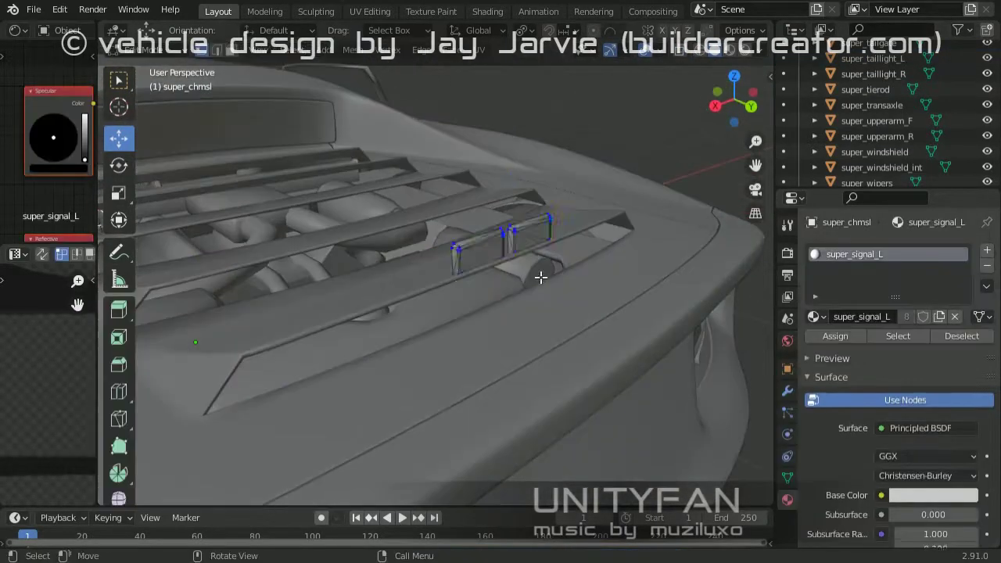
pyautogui.scroll(3, 384, 265)
pyautogui.moveTo(384, 266); pyautogui.dragTo(518, 227, button='middle')
pyautogui.scroll(-3, 542, 279)
pyautogui.press('Tab')
pyautogui.moveTo(543, 279)
pyautogui.mouseDown(button='middle')
pyautogui.moveTo(474, 284)
pyautogui.moveTo(645, 311)
pyautogui.moveTo(506, 291)
pyautogui.mouseUp(button='middle')
pyautogui.press('Tab')
pyautogui.scroll(3, 505, 290)
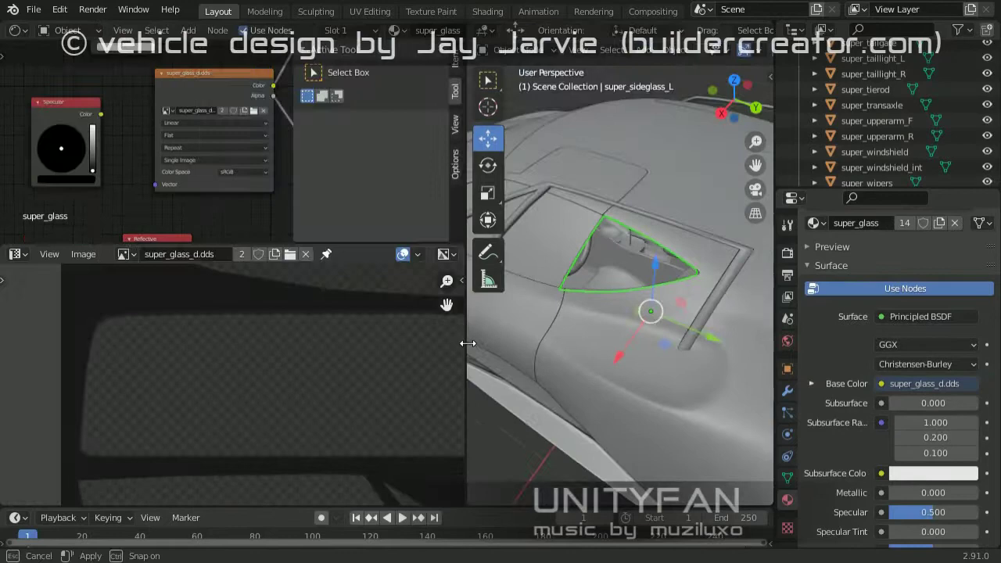
pyautogui.moveTo(467, 342); pyautogui.dragTo(592, 342)
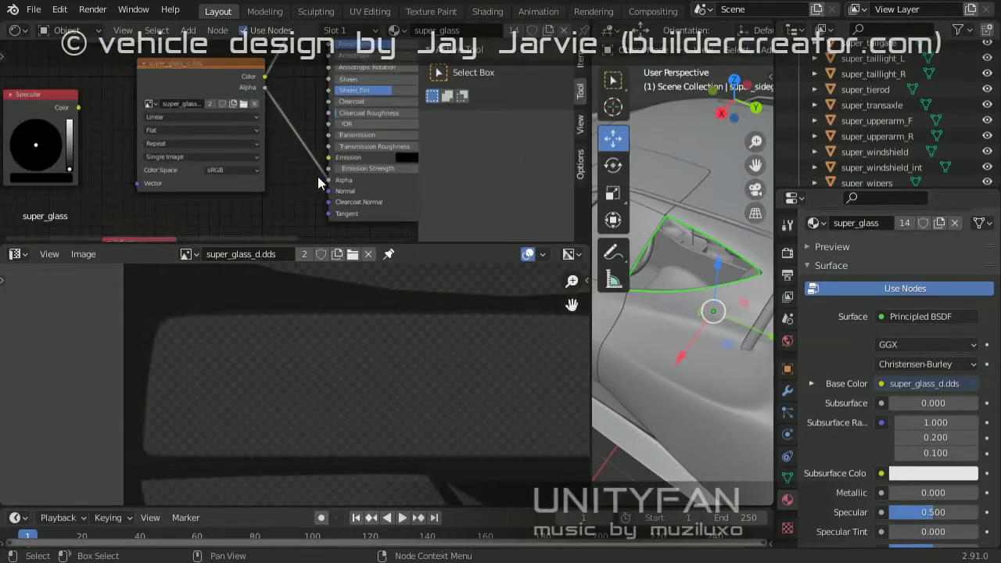
pyautogui.moveTo(225, 211); pyautogui.dragTo(273, 99)
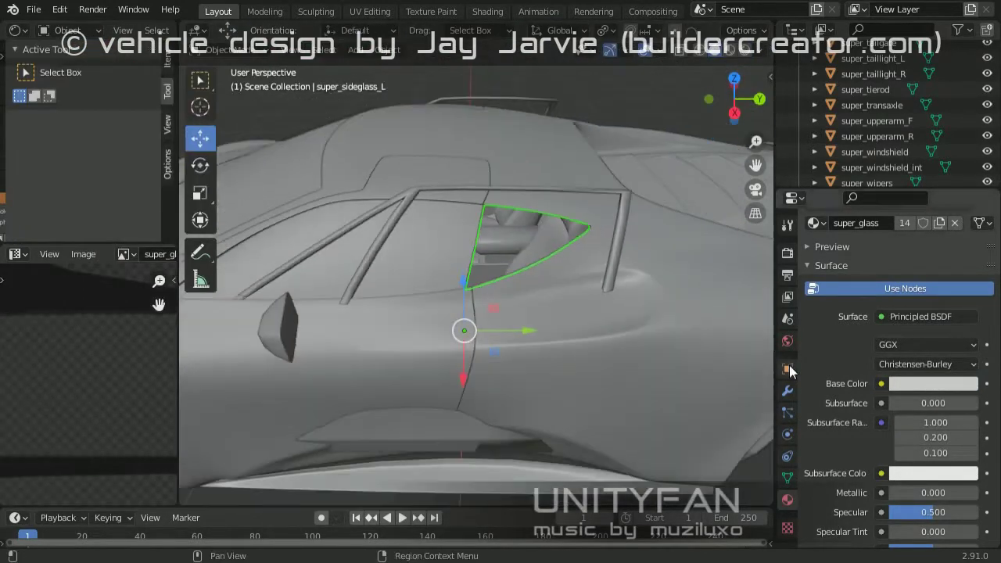
pyautogui.scroll(5, 470, 250)
pyautogui.scroll(3, 352, 210)
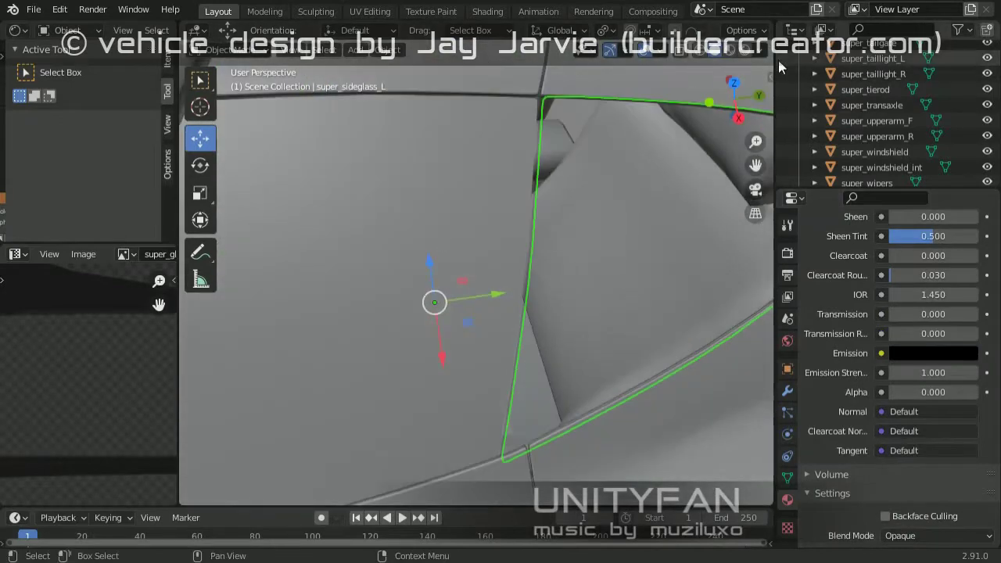
pyautogui.click(765, 49)
pyautogui.click(670, 348)
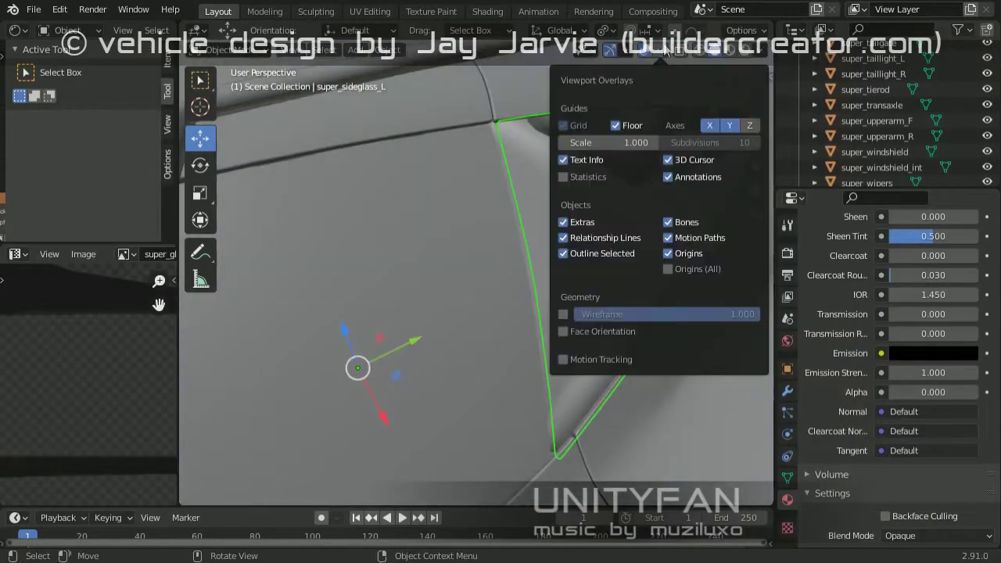
pyautogui.scroll(3, 552, 195)
pyautogui.press('l')
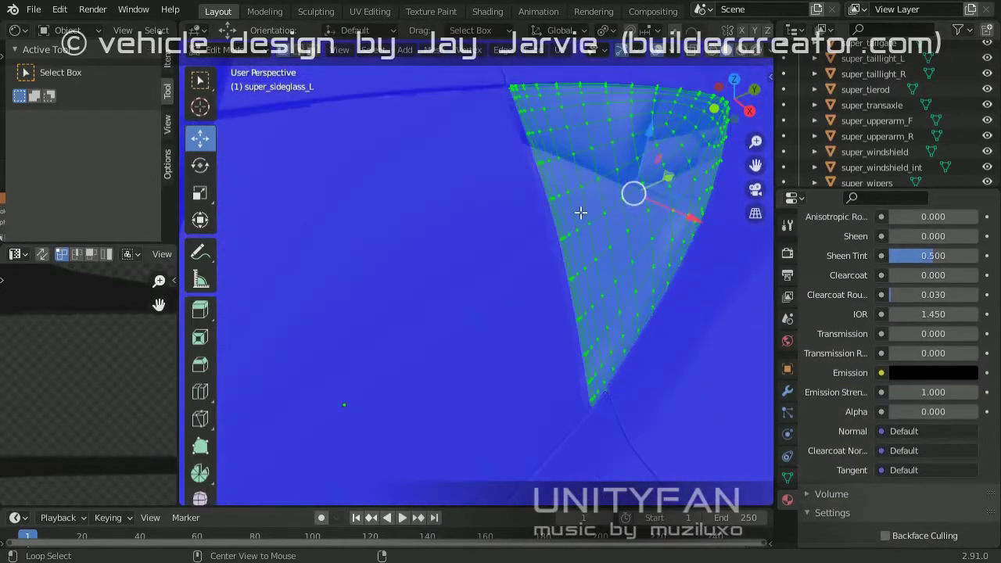
pyautogui.hotkey('alt', 'n')
pyautogui.click(565, 211)
pyautogui.press('Tab')
pyautogui.scroll(-3, 529, 357)
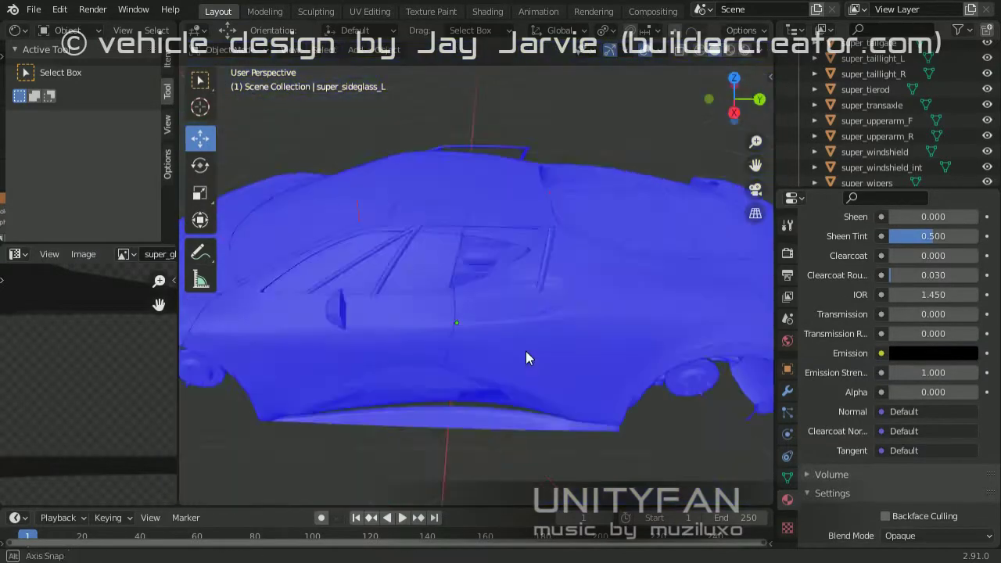
pyautogui.moveTo(347, 261)
pyautogui.mouseDown(button='middle')
pyautogui.moveTo(412, 288)
pyautogui.moveTo(502, 218)
pyautogui.mouseUp(button='middle')
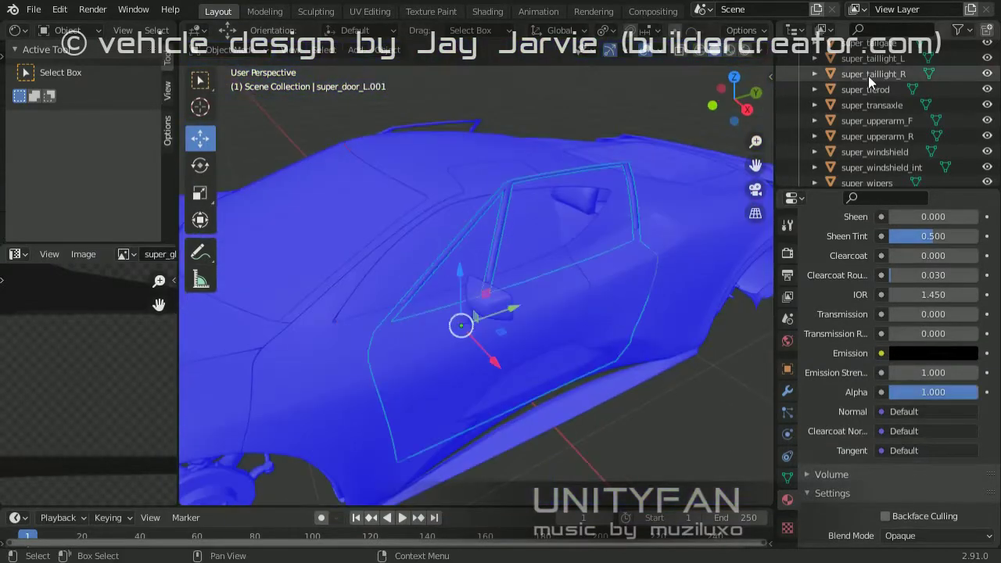
pyautogui.press('Delete')
pyautogui.moveTo(632, 256); pyautogui.dragTo(539, 219, button='middle')
pyautogui.click(557, 239)
pyautogui.press('Delete')
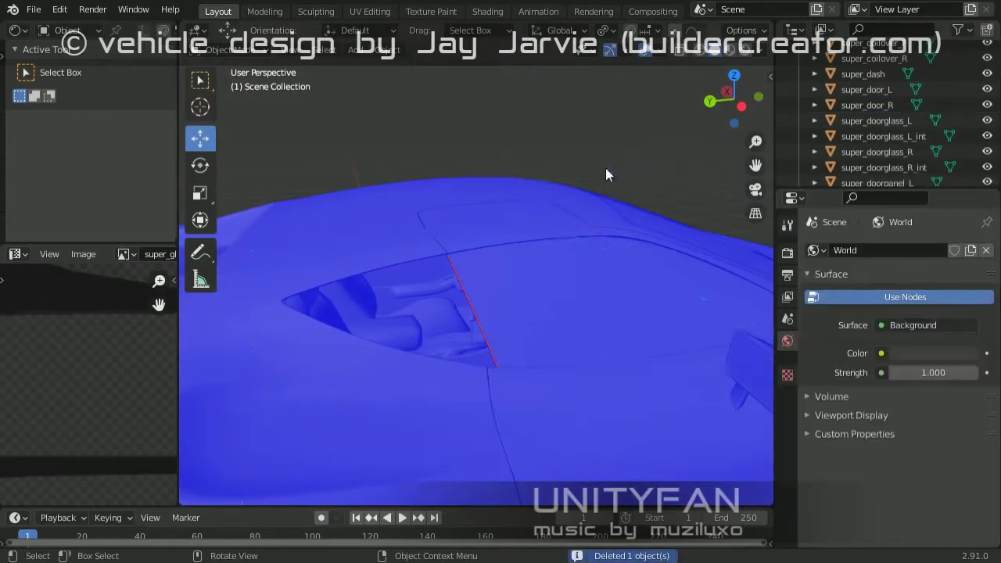
pyautogui.moveTo(605, 167)
pyautogui.mouseDown(button='middle')
pyautogui.moveTo(477, 343)
pyautogui.moveTo(438, 312)
pyautogui.moveTo(545, 291)
pyautogui.moveTo(481, 288)
pyautogui.moveTo(549, 243)
pyautogui.mouseUp(button='middle')
pyautogui.click(672, 49)
pyautogui.click(562, 351)
pyautogui.click(426, 295)
pyautogui.keyDown('shift'); pyautogui.click(545, 241); pyautogui.keyUp('shift')
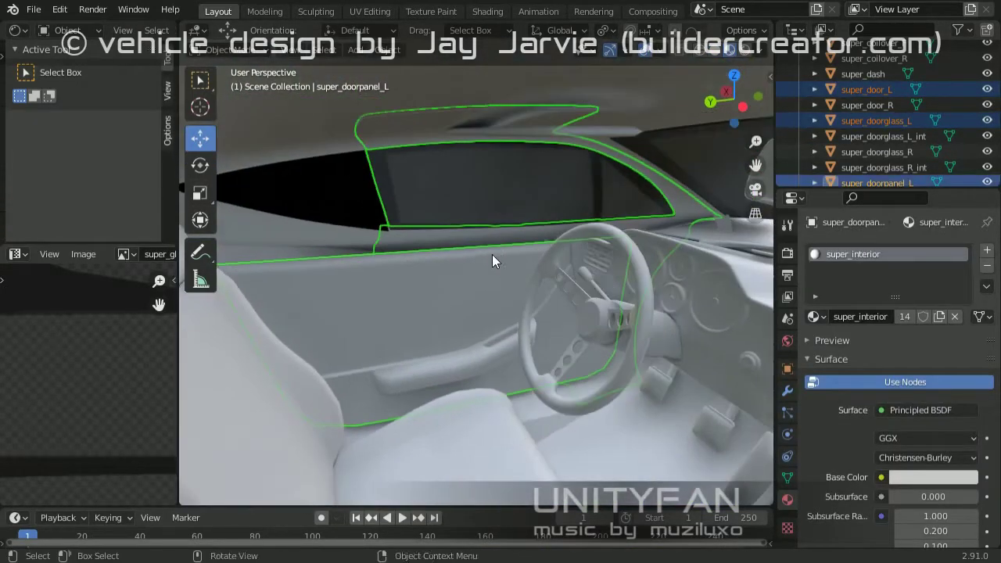
pyautogui.press('/')
pyautogui.click(480, 255)
pyautogui.scroll(2, 519, 418)
pyautogui.press('Tab')
pyautogui.press('a')
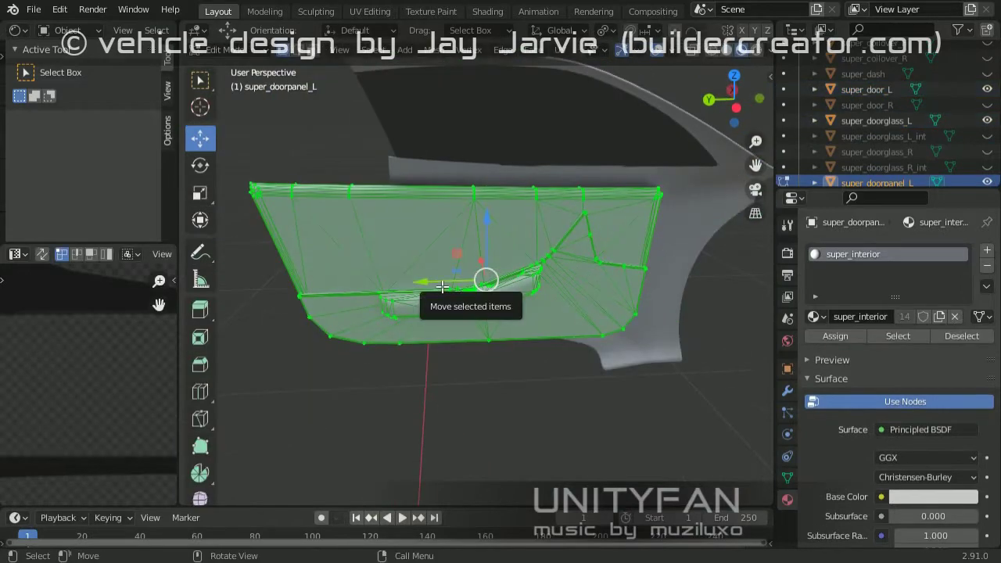
pyautogui.moveTo(484, 274); pyautogui.dragTo(490, 269)
pyautogui.moveTo(489, 269)
pyautogui.mouseDown(button='middle')
pyautogui.moveTo(579, 266)
pyautogui.moveTo(547, 297)
pyautogui.mouseUp(button='middle')
pyautogui.press('Tab')
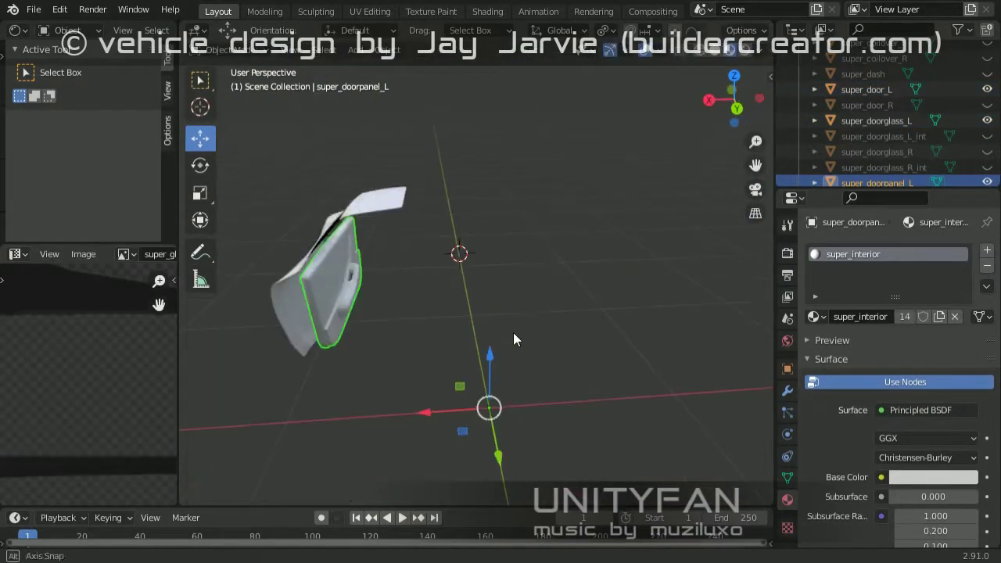
pyautogui.press('/')
pyautogui.moveTo(514, 339)
pyautogui.mouseDown(button='middle')
pyautogui.moveTo(538, 333)
pyautogui.moveTo(373, 235)
pyautogui.moveTo(489, 273)
pyautogui.moveTo(581, 281)
pyautogui.mouseUp(button='middle')
pyautogui.press('/')
pyautogui.press('Tab')
pyautogui.press('Tab')
pyautogui.press('/')
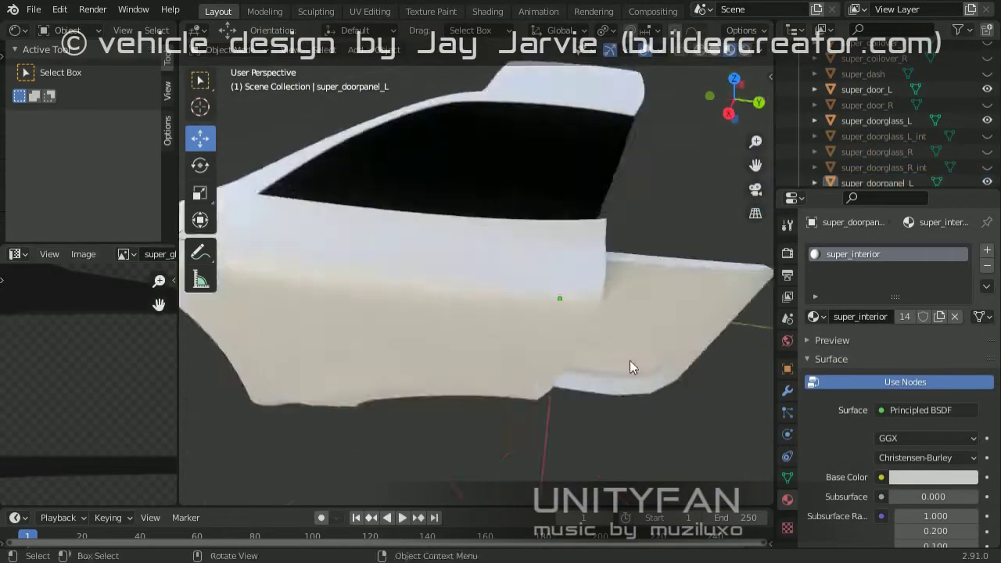
pyautogui.moveTo(632, 366)
pyautogui.mouseDown(button='middle')
pyautogui.moveTo(535, 290)
pyautogui.moveTo(523, 92)
pyautogui.mouseUp(button='middle')
# Step: Select the wrap.008 headlight glass and compare it with the windshield
pyautogui.click(473, 310)
pyautogui.scroll(5, 536, 292)
pyautogui.click(645, 322)
pyautogui.press('Tab')
pyautogui.scroll(-5, 646, 322)
pyautogui.press('Tab')
pyautogui.scroll(3, 535, 290)
pyautogui.click(524, 92)
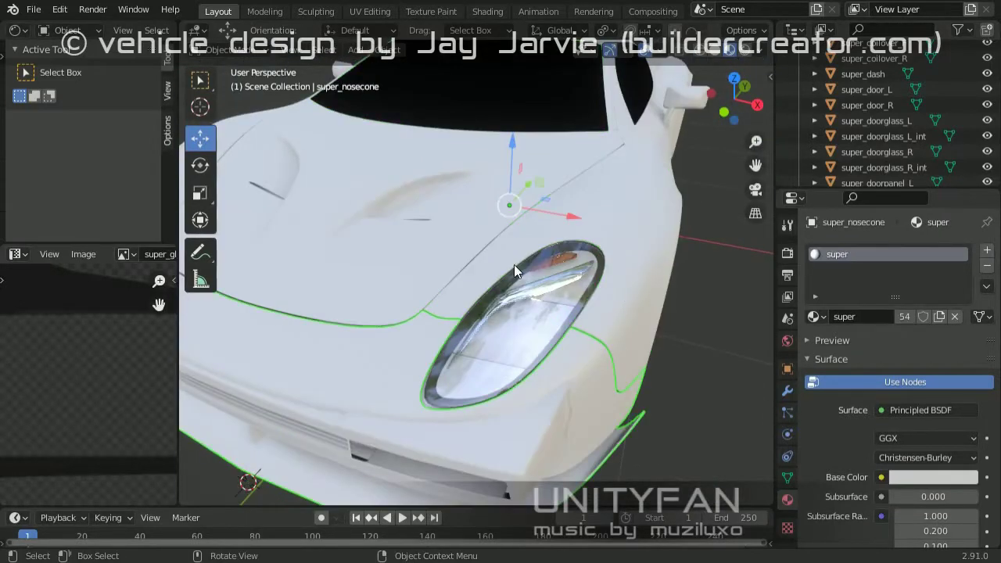
pyautogui.click(514, 264)
pyautogui.scroll(-3, 532, 289)
pyautogui.scroll(3, 532, 289)
# Step: Check the fender, headlight frame and wrap.009 glass around the left headlight
pyautogui.click(499, 279)
pyautogui.moveTo(498, 279)
pyautogui.mouseDown(button='middle')
pyautogui.moveTo(560, 333)
pyautogui.moveTo(525, 417)
pyautogui.moveTo(496, 347)
pyautogui.moveTo(508, 286)
pyautogui.mouseUp(button='middle')
pyautogui.click(495, 346)
pyautogui.click(507, 286)
pyautogui.click(495, 339)
pyautogui.moveTo(495, 339)
pyautogui.mouseDown(button='middle')
pyautogui.moveTo(570, 274)
pyautogui.moveTo(496, 230)
pyautogui.moveTo(604, 258)
pyautogui.mouseUp(button='middle')
pyautogui.click(604, 257)
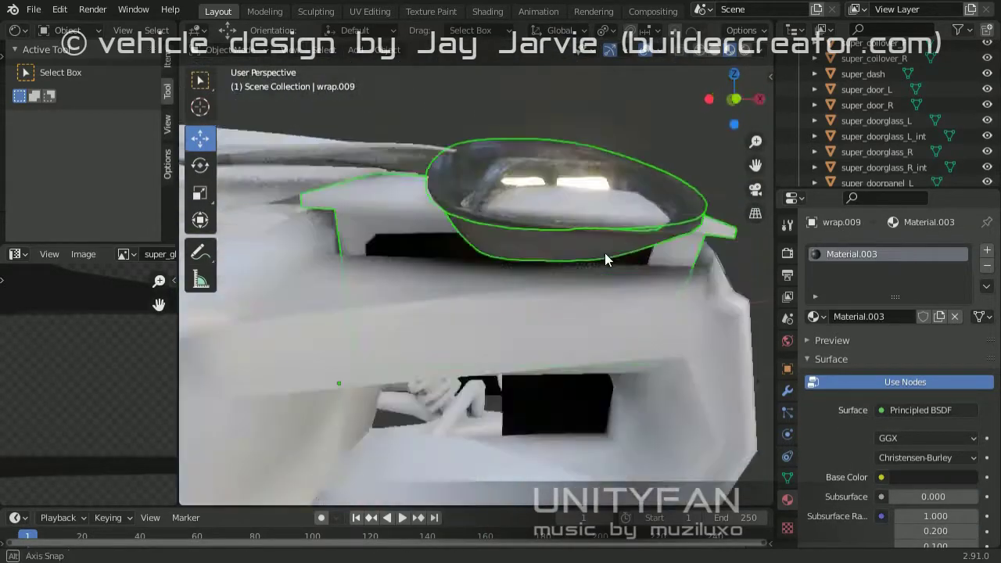
pyautogui.scroll(5, 605, 258)
# Step: Check the inner reflector, chrome turn-light ring and left headlight lens
pyautogui.click(375, 258)
pyautogui.moveTo(375, 257)
pyautogui.mouseDown(button='middle')
pyautogui.moveTo(496, 239)
pyautogui.moveTo(371, 270)
pyautogui.moveTo(357, 301)
pyautogui.mouseUp(button='middle')
pyautogui.scroll(-3, 356, 301)
pyautogui.click(525, 261)
pyautogui.scroll(3, 519, 269)
pyautogui.moveTo(519, 268)
pyautogui.mouseDown(button='middle')
pyautogui.moveTo(571, 346)
pyautogui.moveTo(415, 224)
pyautogui.moveTo(570, 365)
pyautogui.moveTo(451, 317)
pyautogui.moveTo(437, 265)
pyautogui.mouseUp(button='middle')
pyautogui.click(419, 257)
# Step: Apply the super_glass material to wrap.008
pyautogui.click(437, 266)
pyautogui.click(461, 327)
pyautogui.moveTo(813, 316); pyautogui.dragTo(592, 239)
pyautogui.click(593, 239)
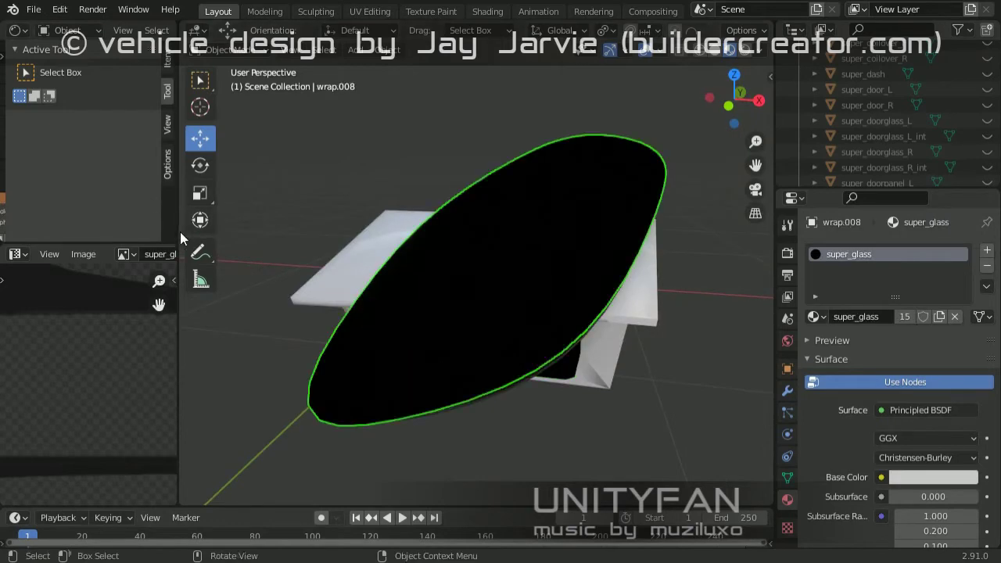
# Step: Add an Image Texture node loaded with super_glass_d.dds
pyautogui.moveTo(180, 231); pyautogui.dragTo(609, 232)
pyautogui.hotkey('shift', 'a')
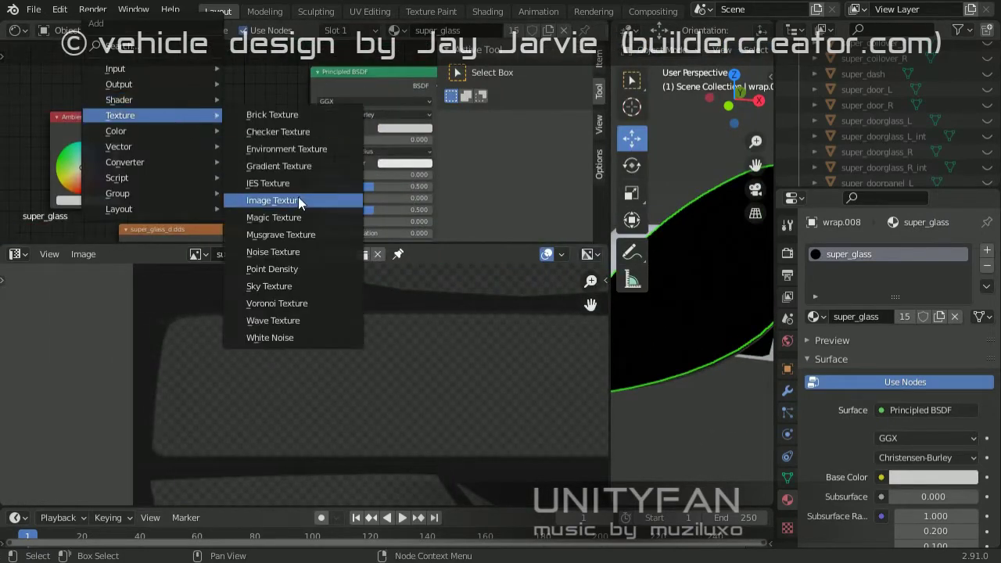
pyautogui.click(298, 202)
pyautogui.click(246, 111)
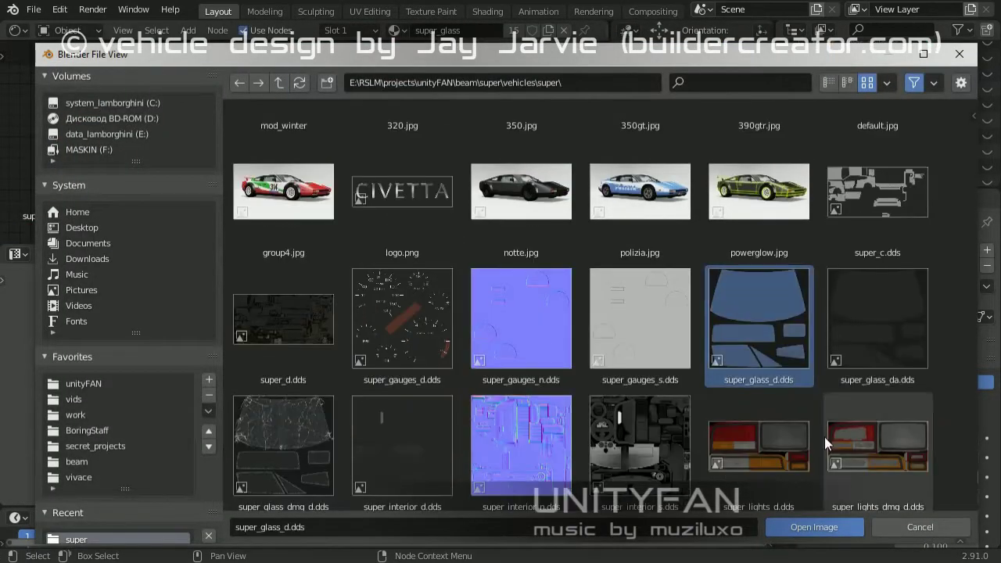
pyautogui.click(794, 525)
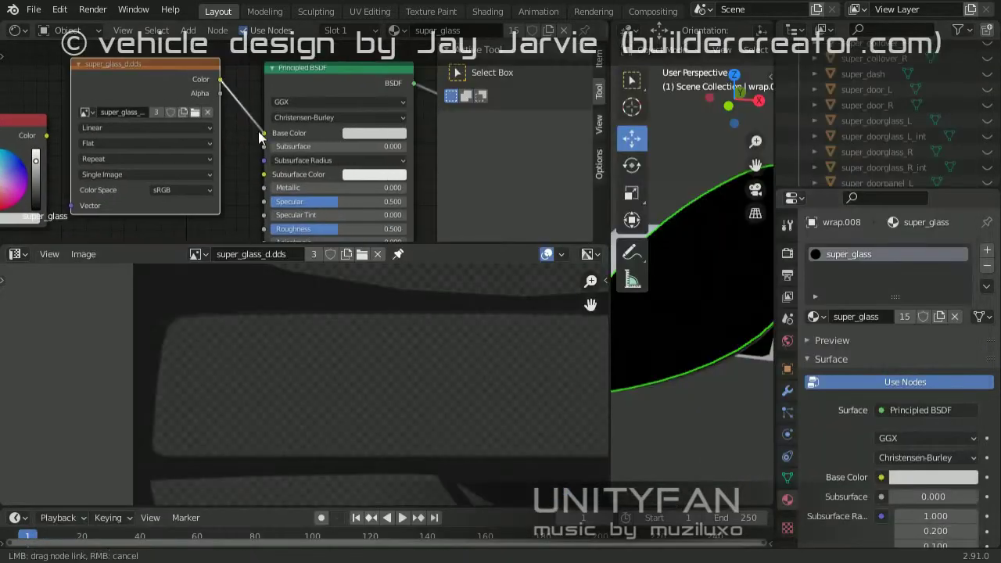
# Step: Wire the super_glass_d.dds texture's Alpha into the shader's Alpha input
pyautogui.scroll(-3, 332, 158)
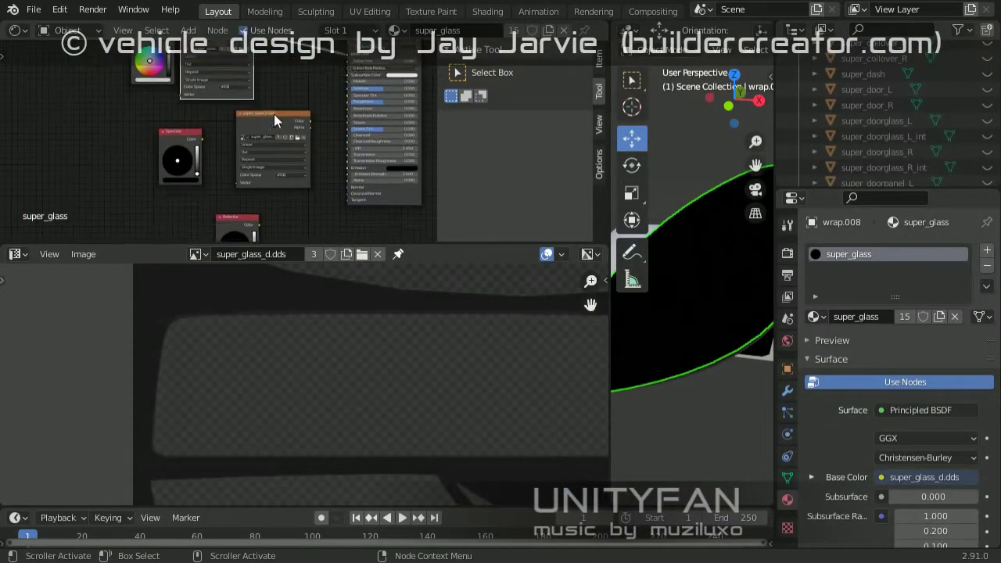
pyautogui.moveTo(331, 157); pyautogui.dragTo(185, 101, button='middle')
pyautogui.scroll(1, 243, 217)
pyautogui.scroll(1, 244, 218)
pyautogui.moveTo(226, 106); pyautogui.dragTo(279, 211)
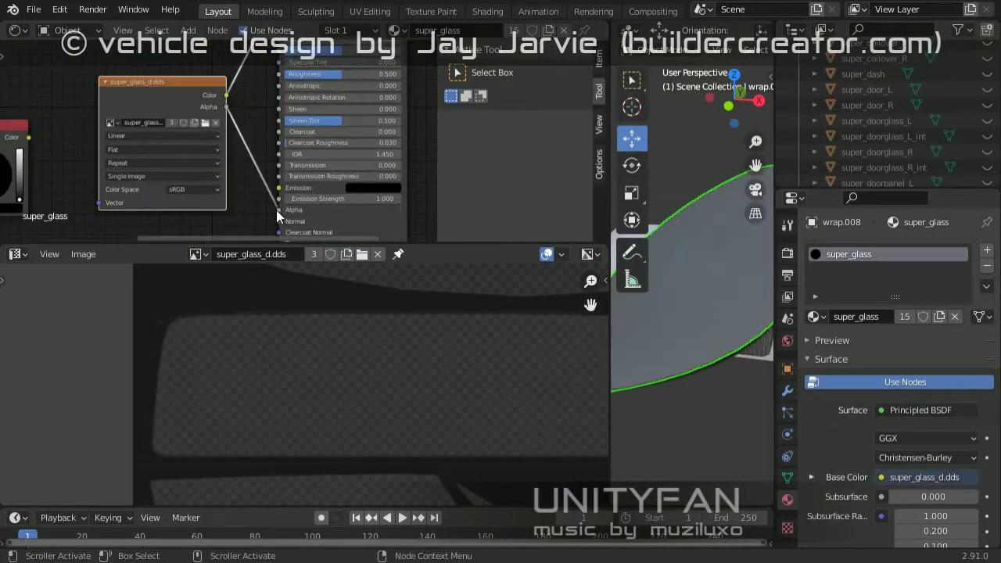
pyautogui.moveTo(607, 247); pyautogui.dragTo(357, 258)
pyautogui.moveTo(507, 261)
pyautogui.mouseDown(button='middle')
pyautogui.moveTo(618, 218)
pyautogui.moveTo(629, 269)
pyautogui.moveTo(585, 273)
pyautogui.mouseUp(button='middle')
# Step: Remove the Solidify modifier from wrap.008
pyautogui.press('Tab')
pyautogui.press('Tab')
pyautogui.scroll(3, 611, 257)
pyautogui.scroll(2, 611, 257)
pyautogui.click(787, 390)
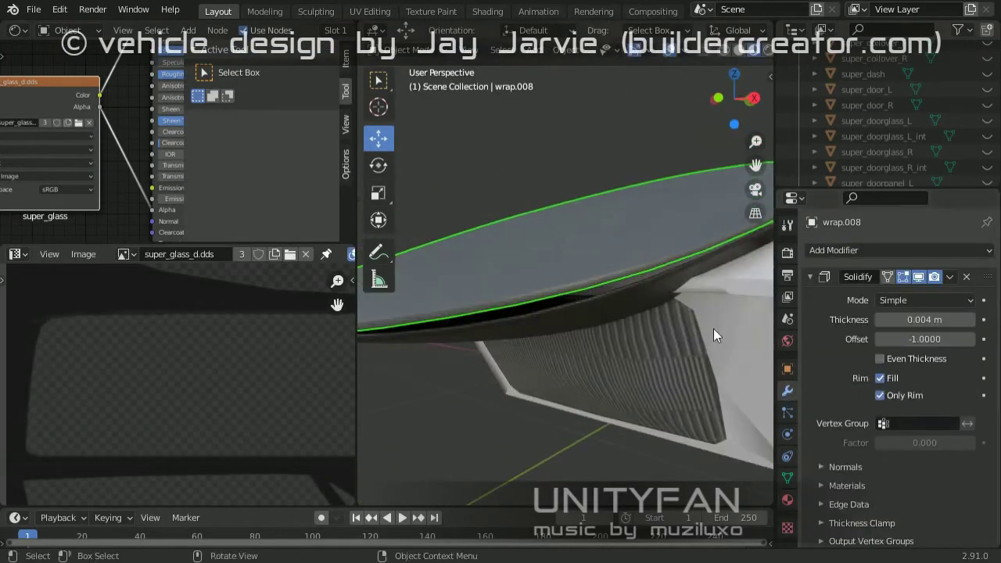
pyautogui.moveTo(713, 328)
pyautogui.mouseDown(button='middle')
pyautogui.moveTo(598, 303)
pyautogui.moveTo(658, 314)
pyautogui.mouseUp(button='middle')
pyautogui.scroll(-3, 658, 314)
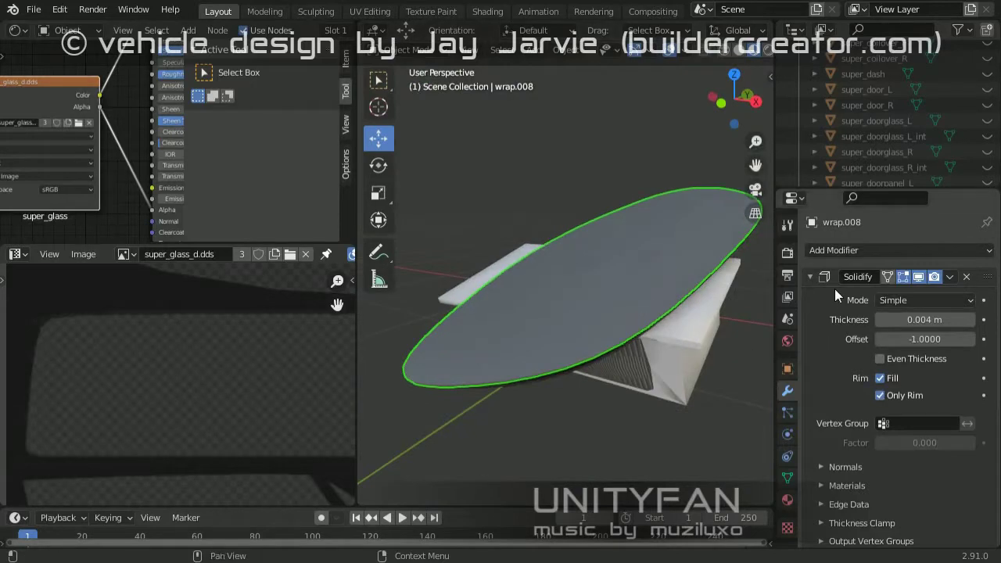
pyautogui.hotkey('ctrl', 'x')
# Step: Unwrap the glass mesh UVs and scale the island down
pyautogui.press('Tab')
pyautogui.moveTo(551, 287); pyautogui.dragTo(659, 311, button='middle')
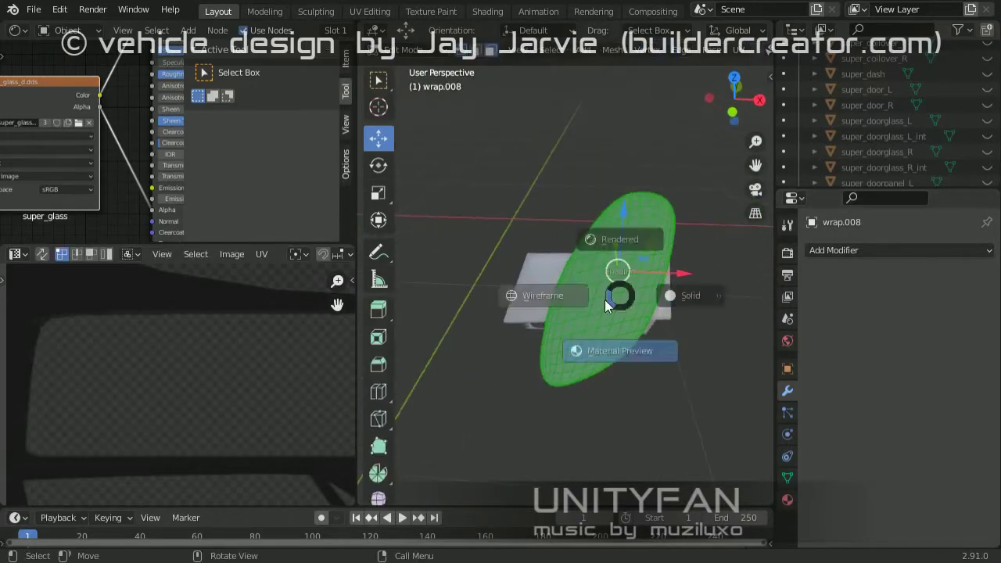
pyautogui.press('u')
pyautogui.click(551, 273)
pyautogui.scroll(-3, 224, 354)
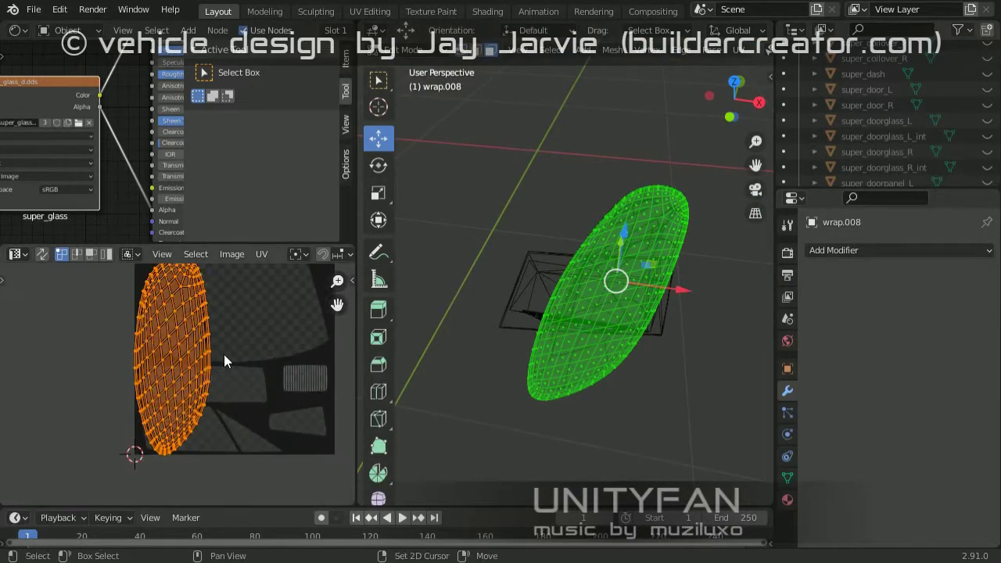
pyautogui.scroll(-2, 215, 408)
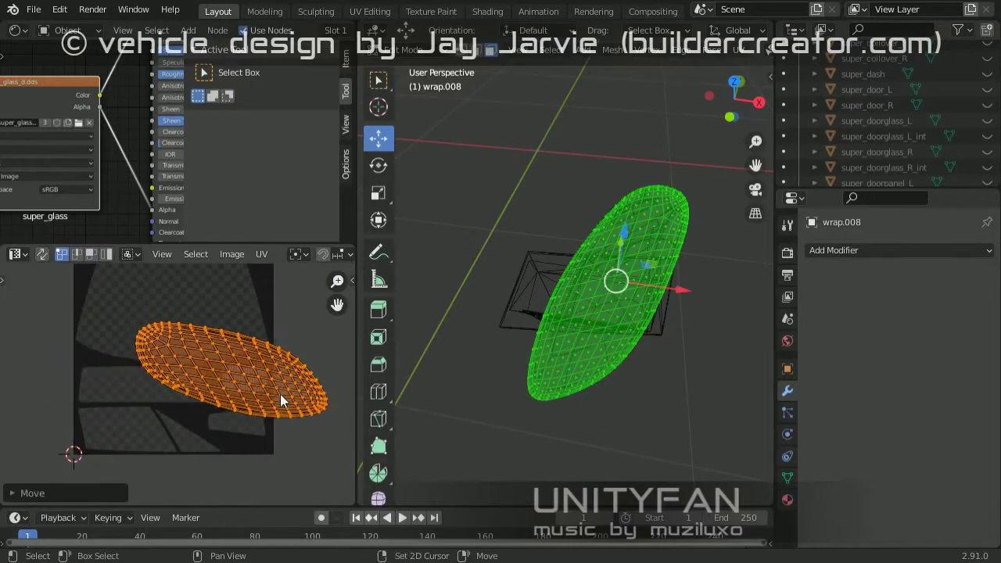
pyautogui.press('s')
pyautogui.press('Return')
pyautogui.press('Tab')
# Step: Select the whole left headlight lens mesh for UV editing
pyautogui.moveTo(459, 270)
pyautogui.keyDown('alt'); pyautogui.mouseDown(button='middle')
pyautogui.moveTo(607, 258)
pyautogui.moveTo(595, 338)
pyautogui.moveTo(894, 144)
pyautogui.mouseUp(button='middle'); pyautogui.keyUp('alt')
pyautogui.keyDown('shift'); pyautogui.click(619, 316); pyautogui.keyUp('shift')
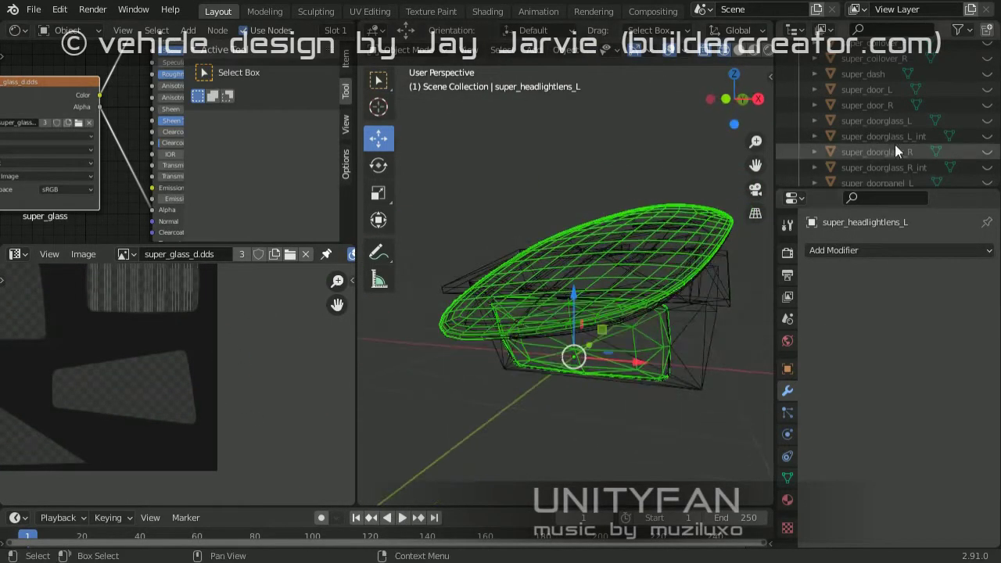
pyautogui.press('KP_Decimal')
pyautogui.press('Tab')
pyautogui.click(637, 270)
pyautogui.scroll(4, 637, 270)
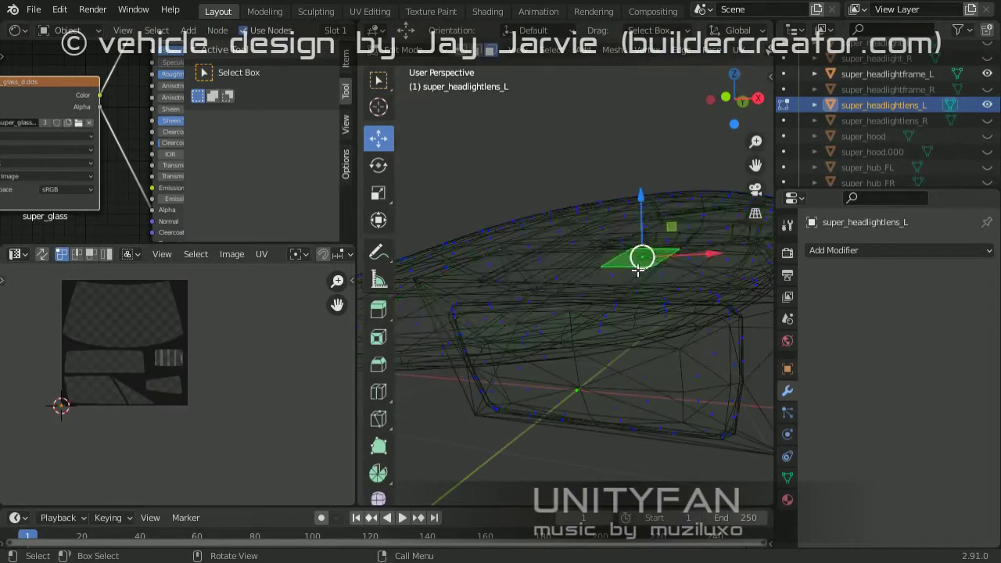
pyautogui.press('ctrl+KP_Add')
pyautogui.press('ctrl+KP_Add')
pyautogui.press('ctrl+KP_Add')
# Step: Unwrap the lens UVs and rotate the island 90 degrees
pyautogui.press('u')
pyautogui.click(639, 269)
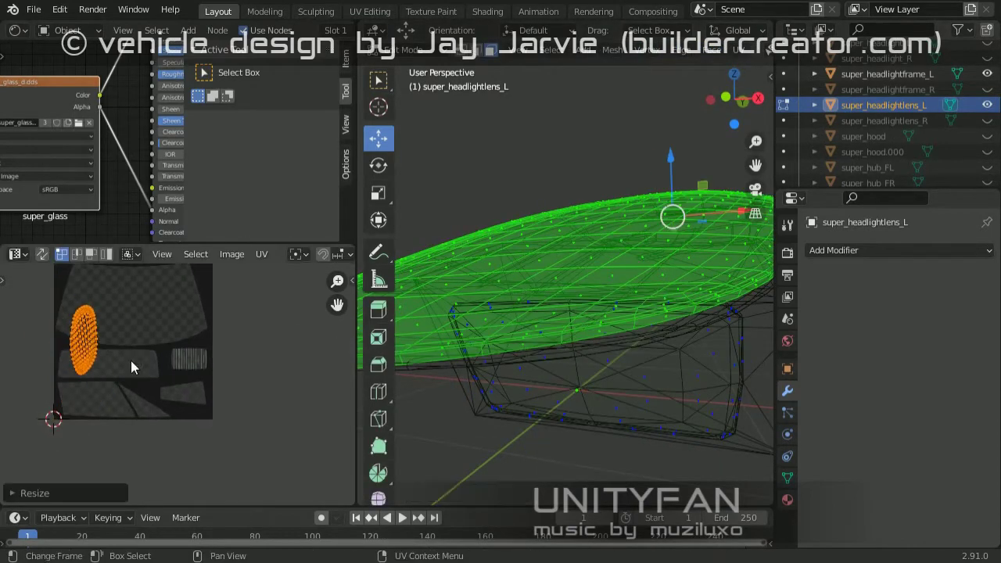
pyautogui.scroll(3, 210, 373)
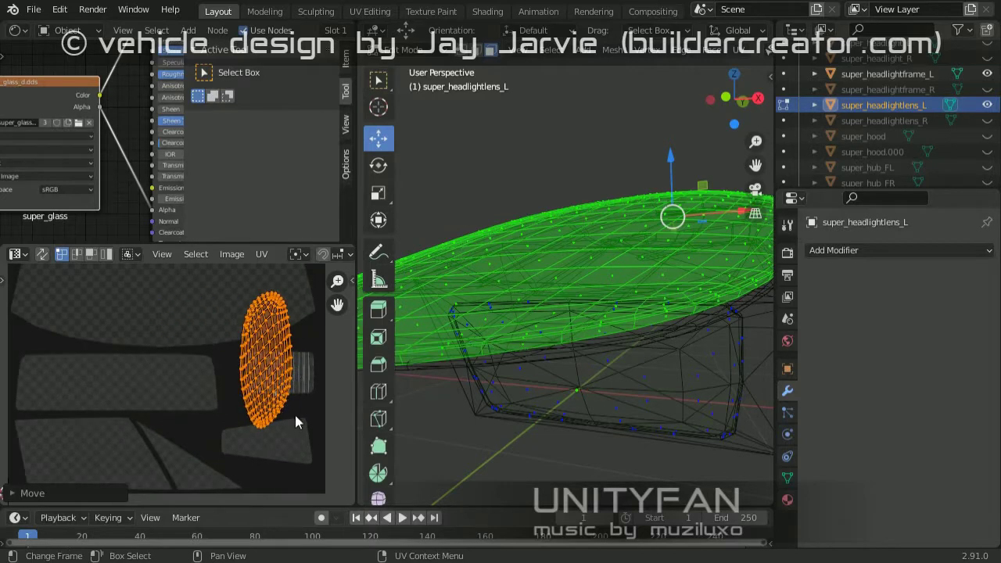
pyautogui.write('r90')
pyautogui.press('Return')
pyautogui.scroll(3, 192, 340)
pyautogui.scroll(-1, 261, 419)
# Step: Move and resize the lens island over the striped area, previewing in material view
pyautogui.press('g')
pyautogui.click(203, 373)
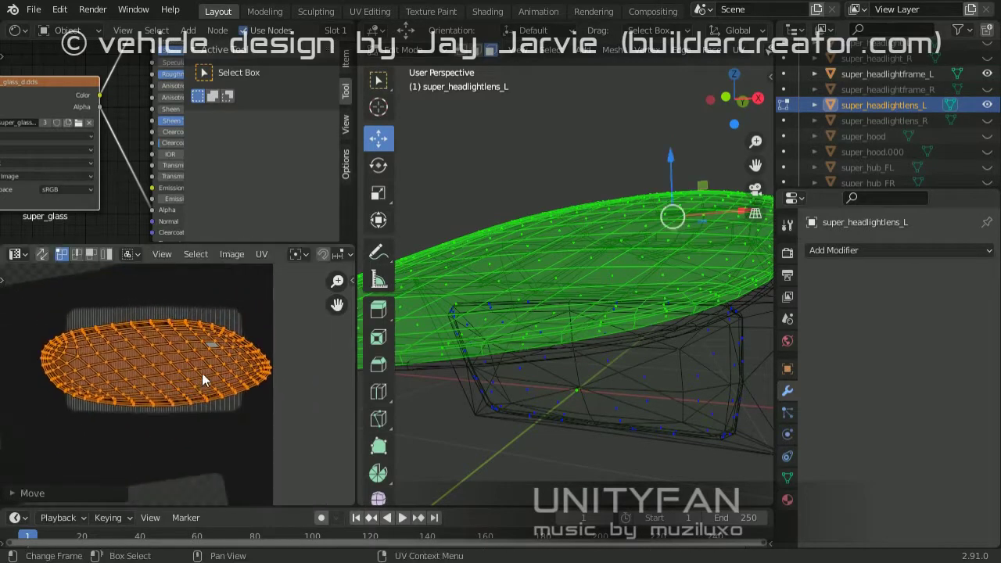
pyautogui.press('s')
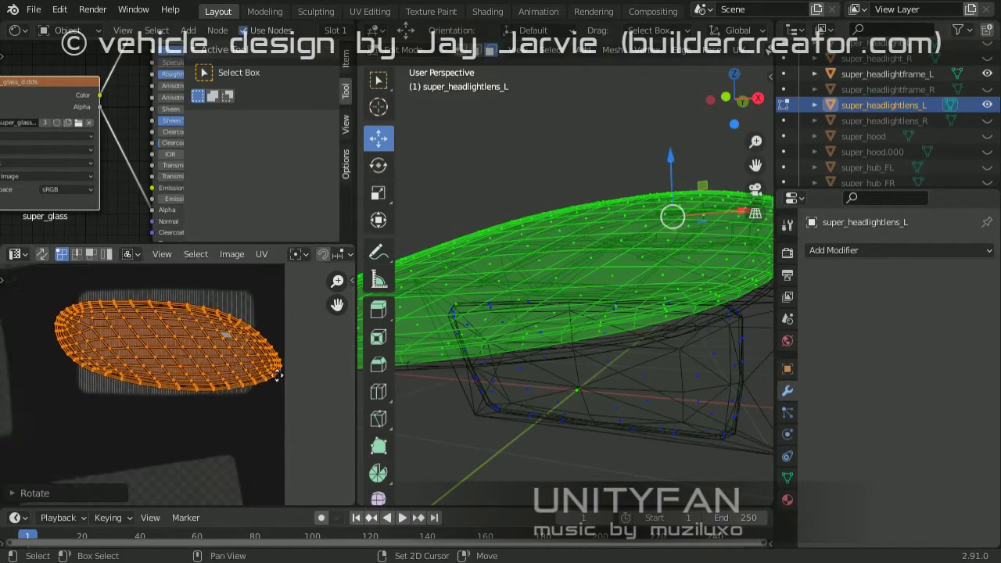
pyautogui.click(225, 405)
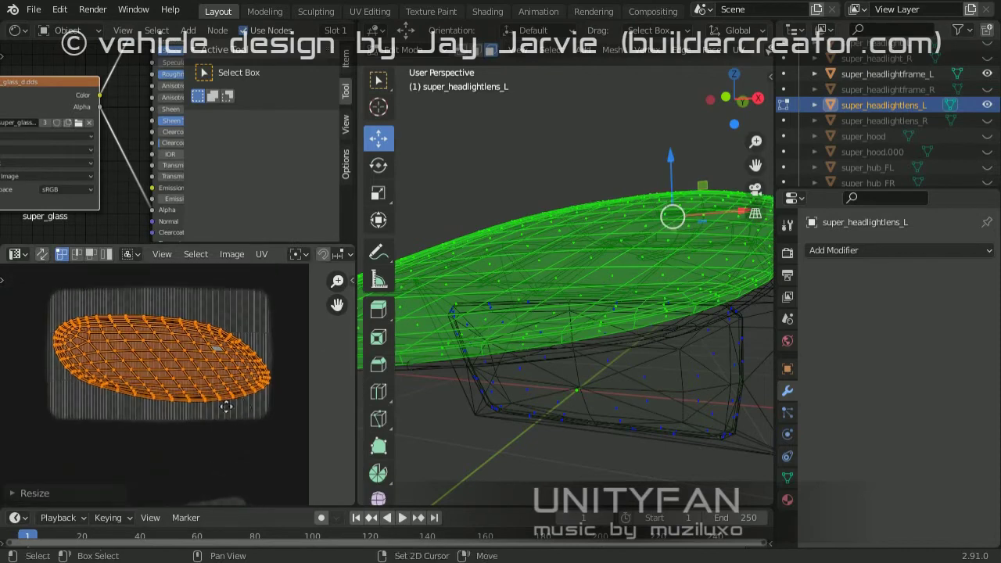
pyautogui.press('s')
pyautogui.click(312, 424)
pyautogui.press('Tab')
pyautogui.press('z')
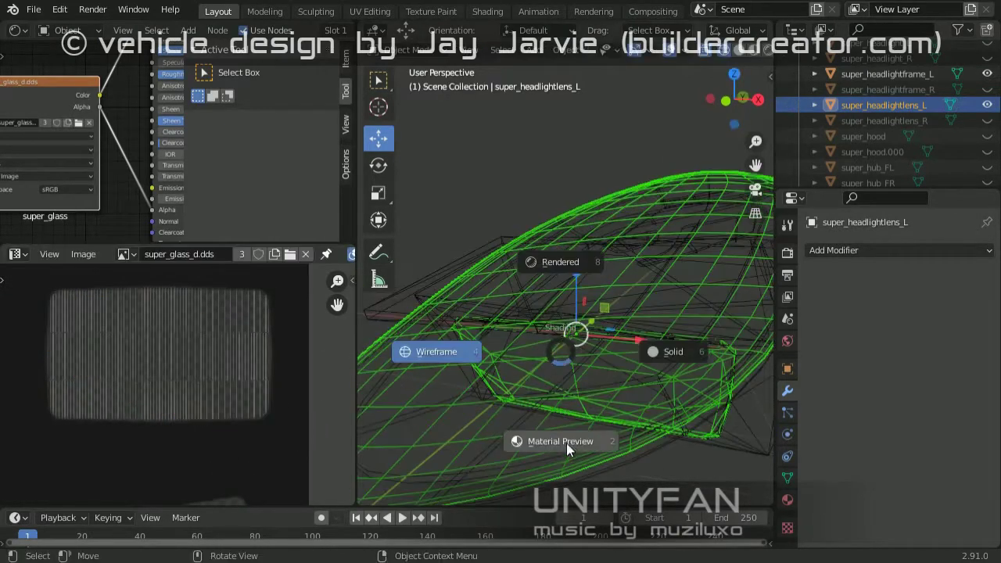
pyautogui.click(566, 443)
# Step: Rotate the lens UV island further and check the textured result
pyautogui.press('Tab')
pyautogui.press('g')
pyautogui.press('Escape')
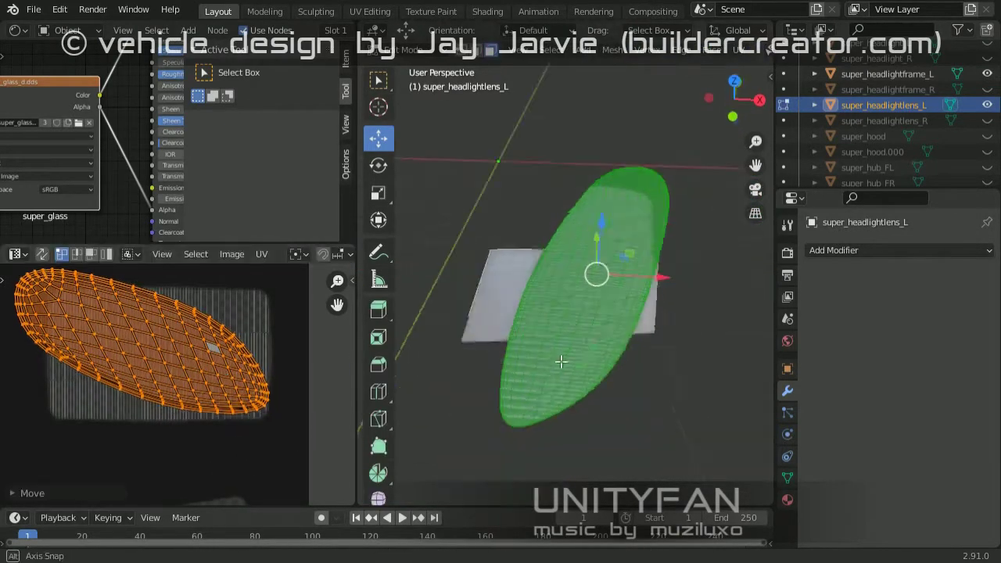
pyautogui.moveTo(563, 352)
pyautogui.mouseDown(button='middle')
pyautogui.moveTo(610, 329)
pyautogui.moveTo(594, 312)
pyautogui.mouseUp(button='middle')
pyautogui.press('r')
pyautogui.click(270, 344)
pyautogui.press('s')
pyautogui.press('Tab')
pyautogui.press('Tab')
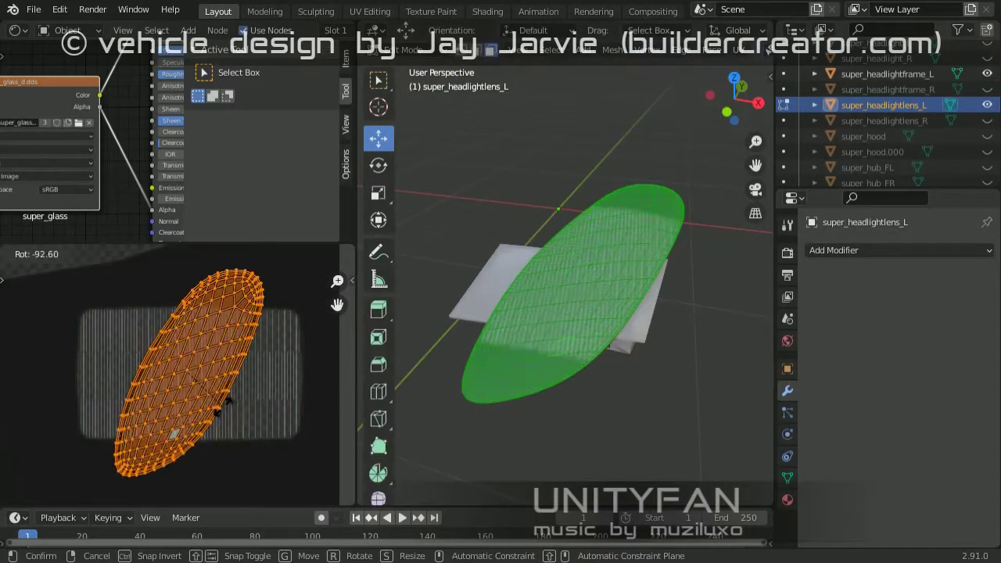
# Step: Shrink the lens island, stretch it horizontally and rotate it to fit the stripes
pyautogui.press('s')
pyautogui.click(283, 395)
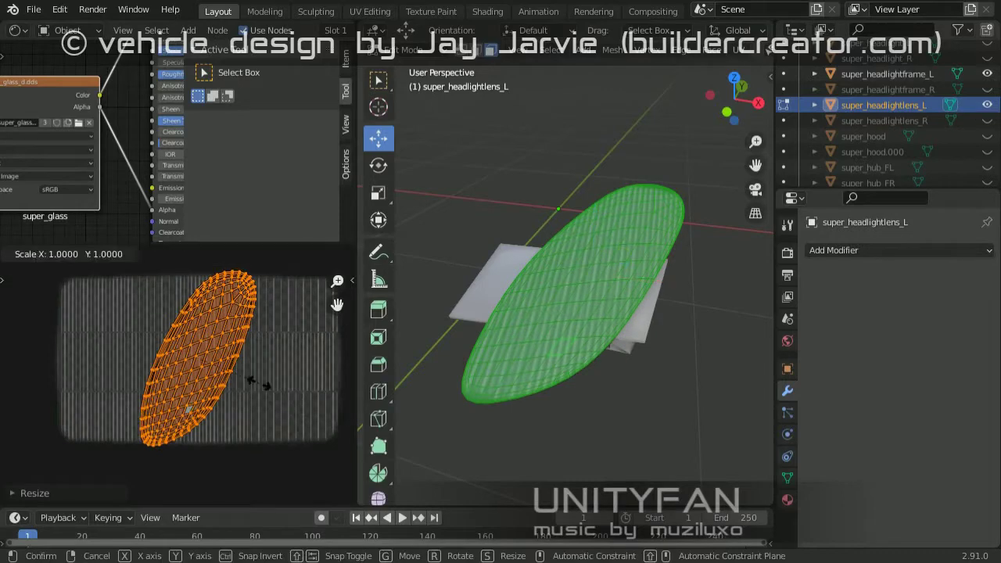
pyautogui.press('x')
pyautogui.press('r')
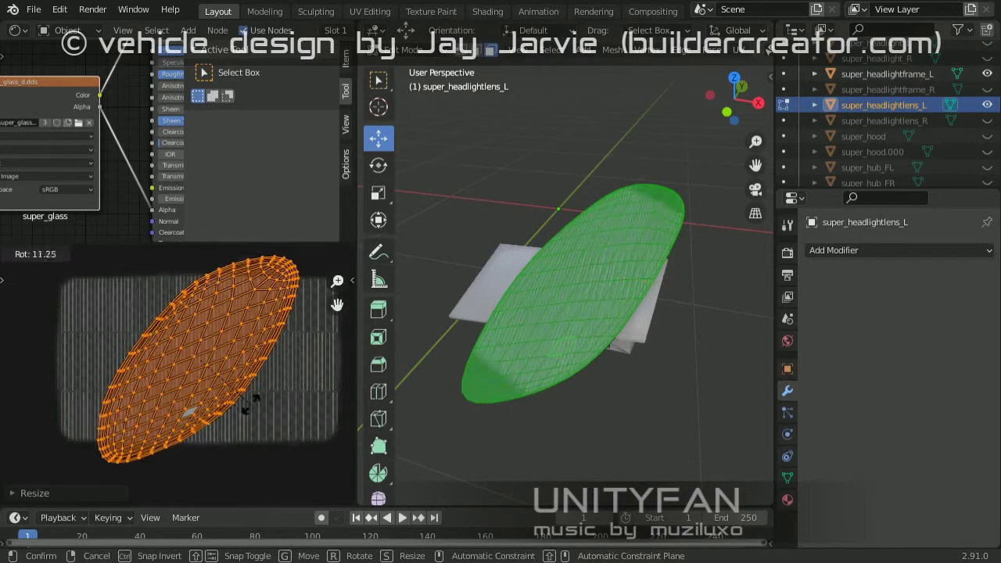
pyautogui.press('Return')
pyautogui.press('Tab')
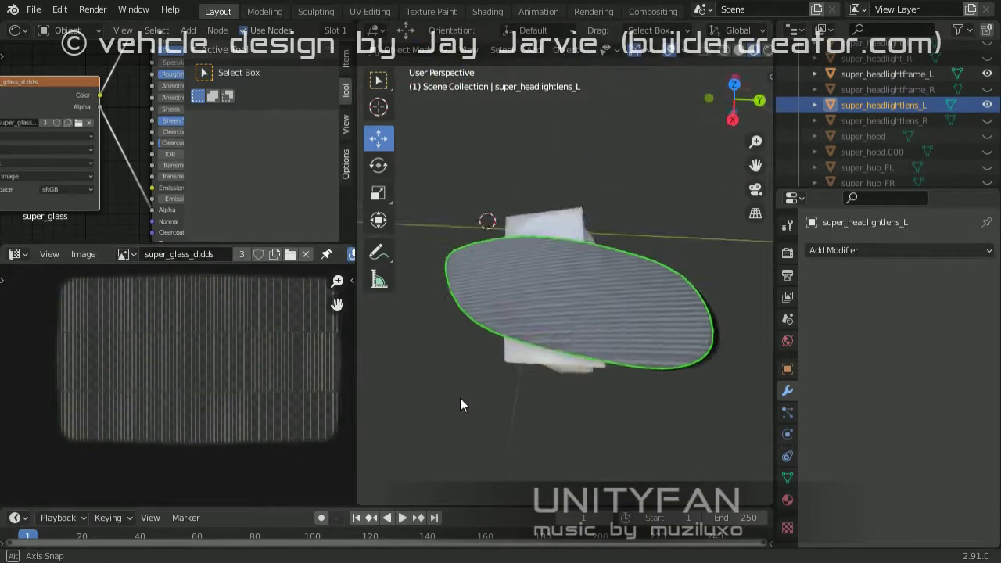
# Step: Delete the selected faces of the left headlight lens and remove the super_headlightlens_R object
pyautogui.moveTo(462, 404)
pyautogui.mouseDown(button='middle')
pyautogui.moveTo(619, 316)
pyautogui.moveTo(533, 344)
pyautogui.mouseUp(button='middle')
pyautogui.press('Tab')
pyautogui.press('z')
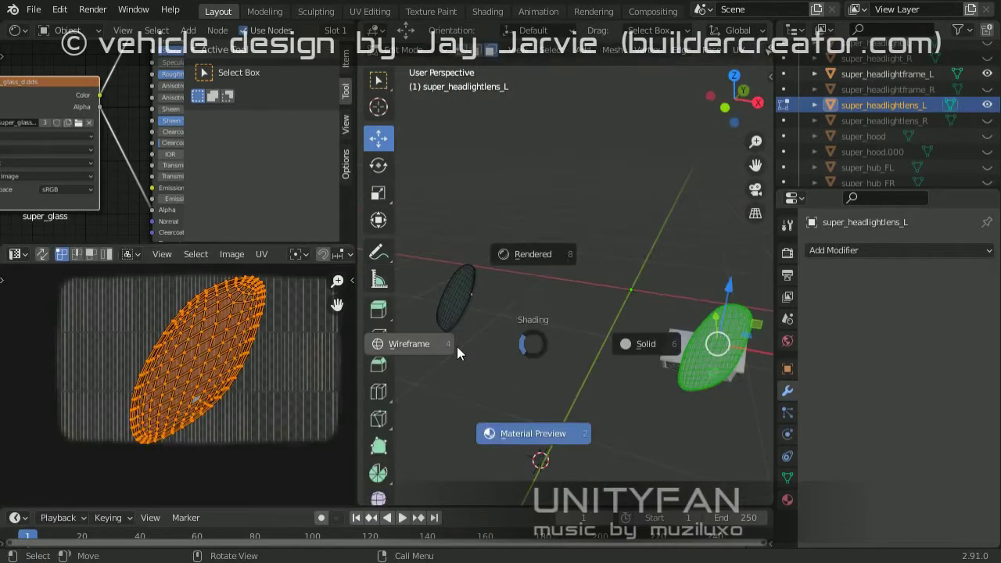
pyautogui.press('KP_Decimal')
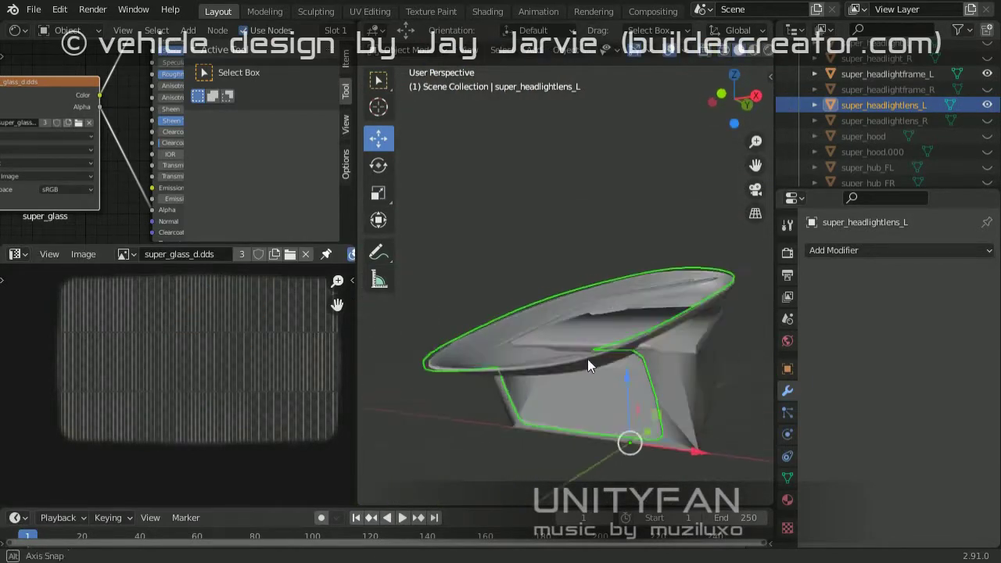
pyautogui.press('z')
pyautogui.press('Tab')
pyautogui.press('ctrl+KP_Add')
pyautogui.press('x')
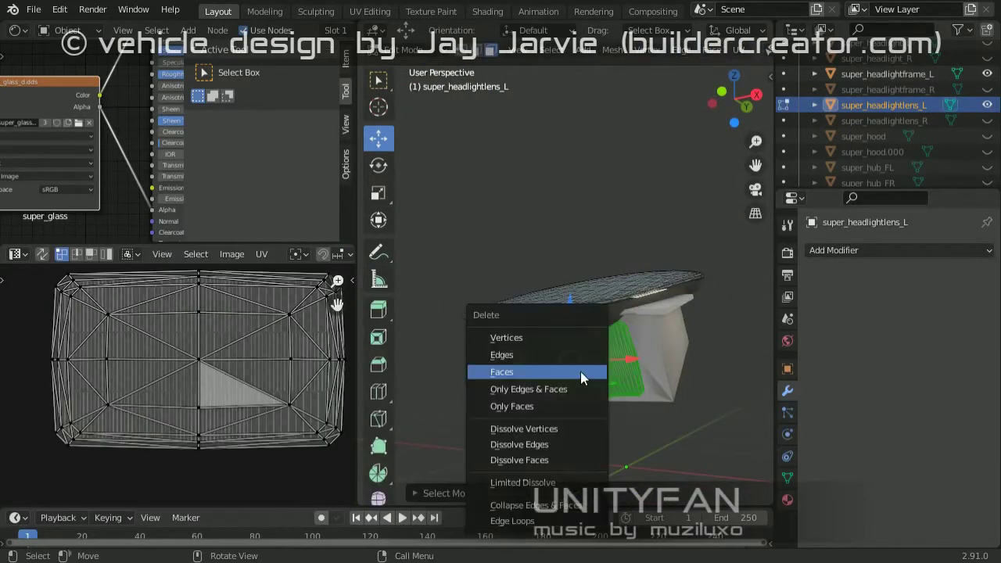
pyautogui.click(580, 373)
pyautogui.press('Tab')
pyautogui.scroll(-4, 570, 378)
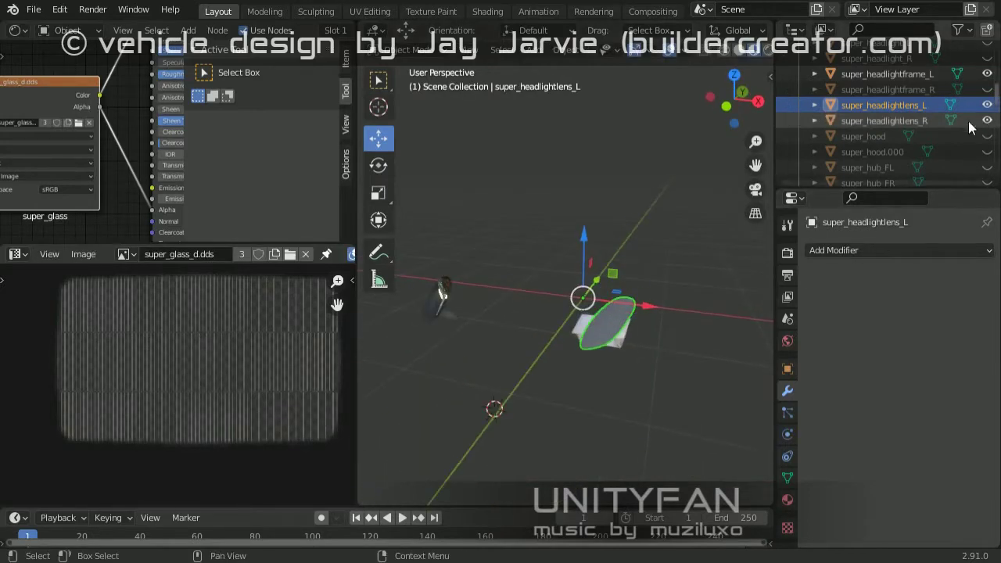
pyautogui.press('Delete')
# Step: Separate a box-selected part of the left lens into its own object, super_headlightlens_L.001
pyautogui.moveTo(553, 328); pyautogui.dragTo(675, 304, button='middle')
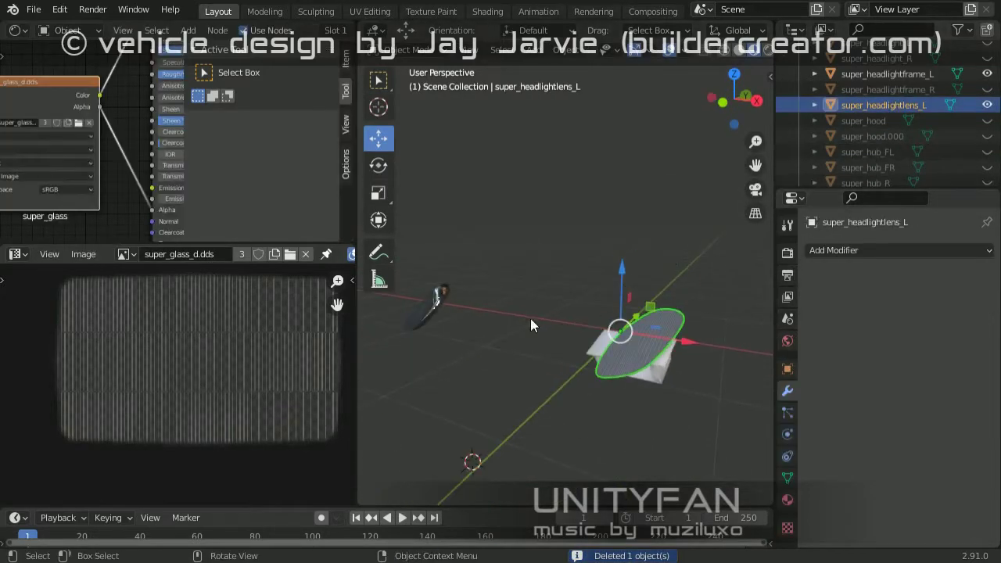
pyautogui.moveTo(707, 380)
pyautogui.mouseDown(button='middle')
pyautogui.moveTo(589, 335)
pyautogui.moveTo(591, 315)
pyautogui.mouseUp(button='middle')
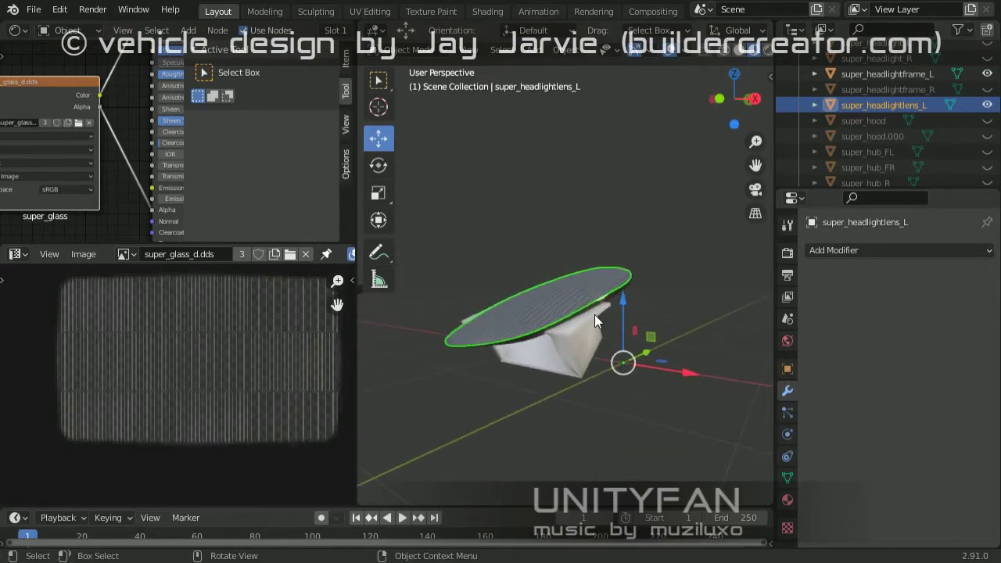
pyautogui.click(899, 250)
pyautogui.click(672, 394)
pyautogui.hotkey('ctrl', 'a')
pyautogui.press('Tab')
pyautogui.moveTo(688, 352); pyautogui.dragTo(626, 370, button='middle')
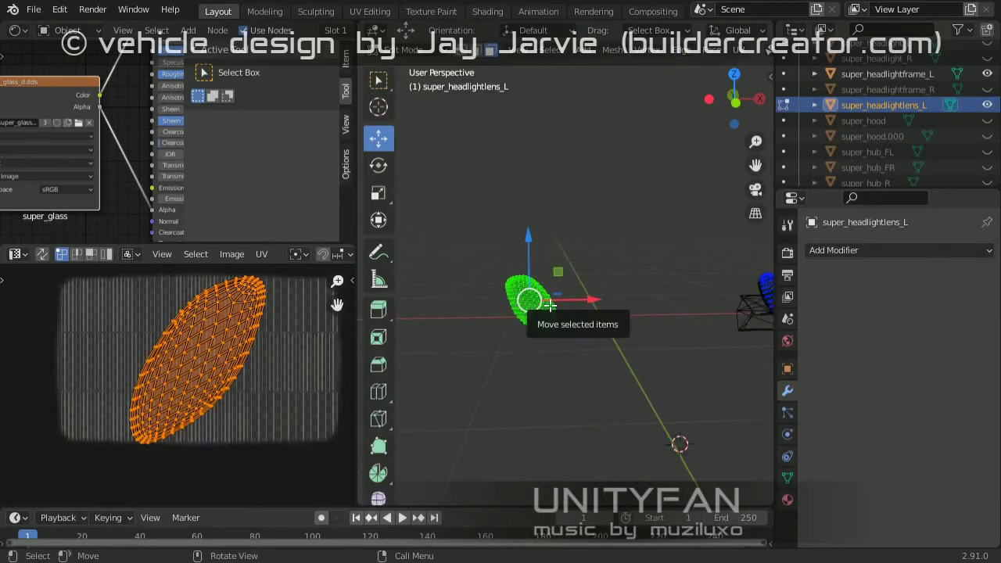
pyautogui.moveTo(431, 230); pyautogui.dragTo(632, 424)
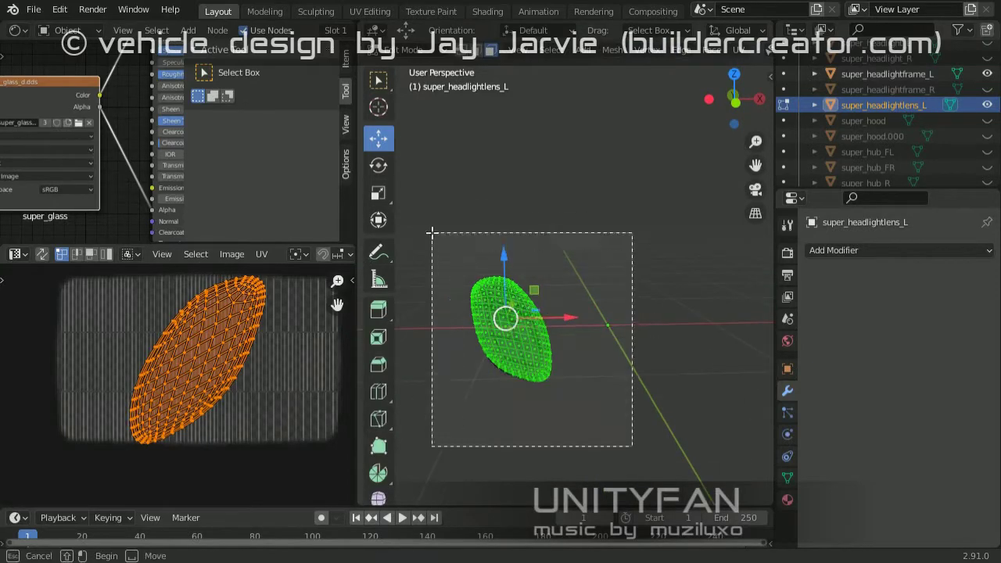
pyautogui.press('p')
pyautogui.click(495, 326)
pyautogui.press('Tab')
# Step: Remove the Subdivision modifier from wrap.009 and check its mesh in Edit Mode
pyautogui.press('z')
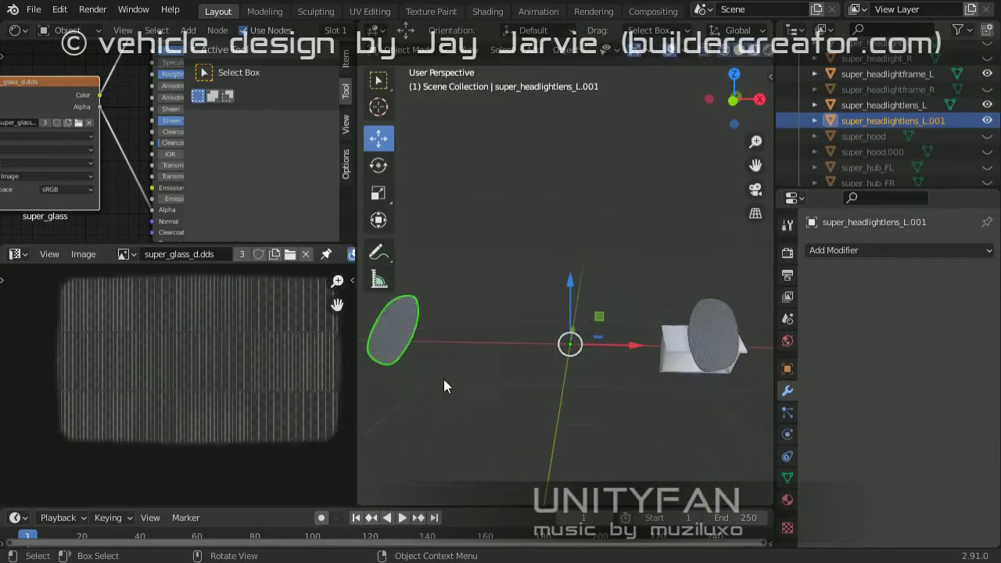
pyautogui.doubleClick(925, 122)
pyautogui.scroll(-1, 924, 121)
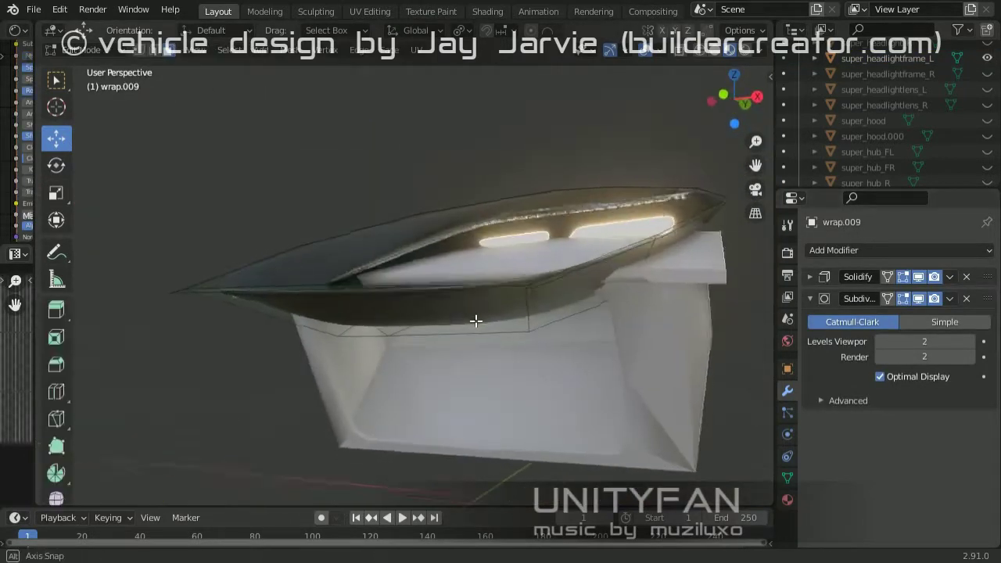
pyautogui.click(966, 276)
pyautogui.press('Tab')
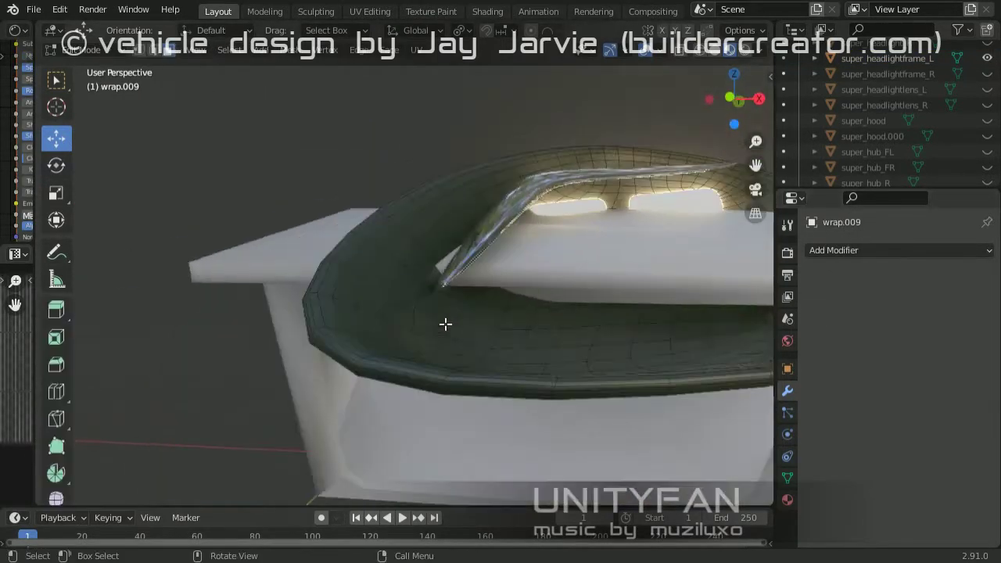
pyautogui.scroll(-5, 360, 349)
pyautogui.press('a')
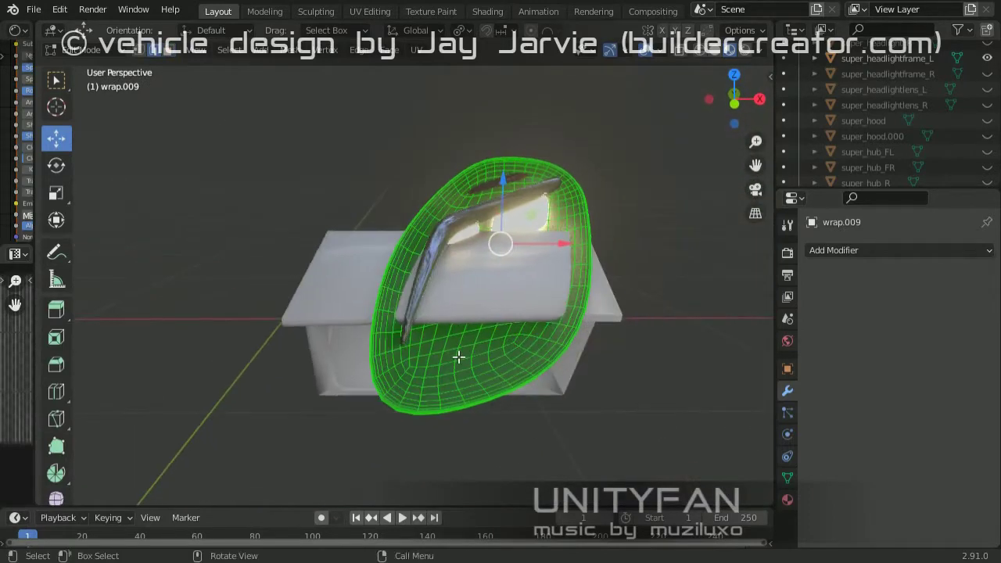
pyautogui.press('u')
pyautogui.click(391, 339)
pyautogui.press('Tab')
# Step: Give super_headlightframe_L the super material and project its UVs from the current view
pyautogui.click(426, 392)
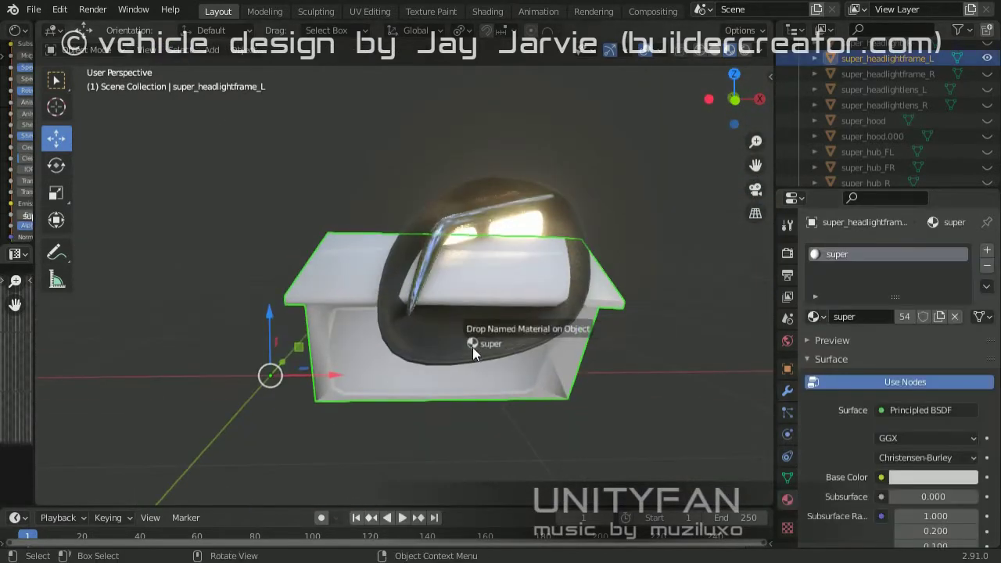
pyautogui.moveTo(472, 347)
pyautogui.mouseDown(button='middle')
pyautogui.moveTo(444, 365)
pyautogui.moveTo(350, 365)
pyautogui.moveTo(231, 290)
pyautogui.mouseUp(button='middle')
pyautogui.keyDown('shift'); pyautogui.rightClick(349, 365); pyautogui.keyUp('shift')
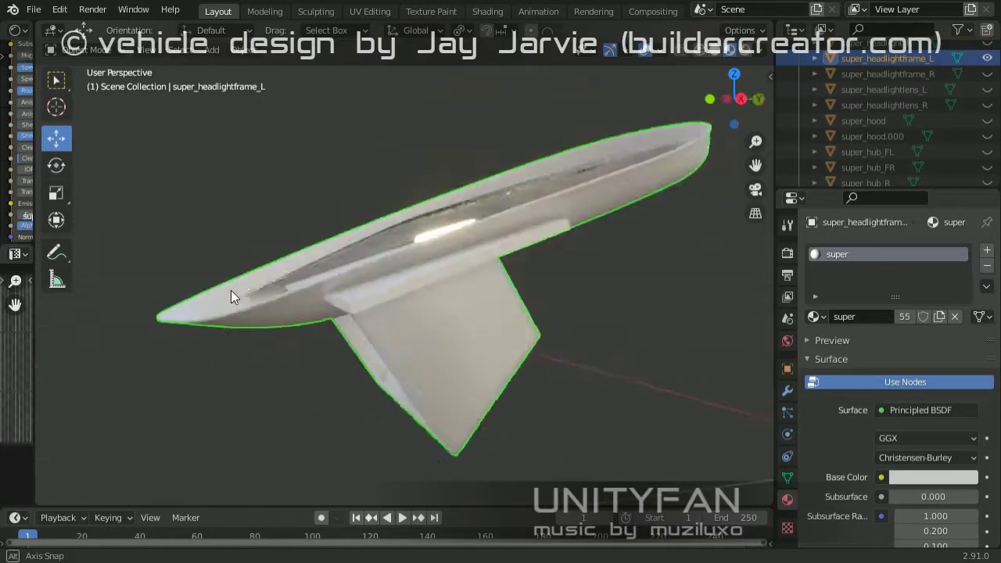
pyautogui.press('Tab')
pyautogui.moveTo(297, 344)
pyautogui.keyDown('ctrl'); pyautogui.mouseDown(button='middle')
pyautogui.moveTo(321, 374)
pyautogui.moveTo(425, 332)
pyautogui.mouseUp(button='middle'); pyautogui.keyUp('ctrl')
pyautogui.press('a')
pyautogui.press('u')
pyautogui.click(424, 332)
# Step: Widen the UV editor and open the image browser to load a texture
pyautogui.moveTo(40, 332)
pyautogui.mouseDown()
pyautogui.moveTo(357, 342)
pyautogui.moveTo(588, 262)
pyautogui.mouseUp()
pyautogui.scroll(-4, 145, 276)
pyautogui.click(581, 255)
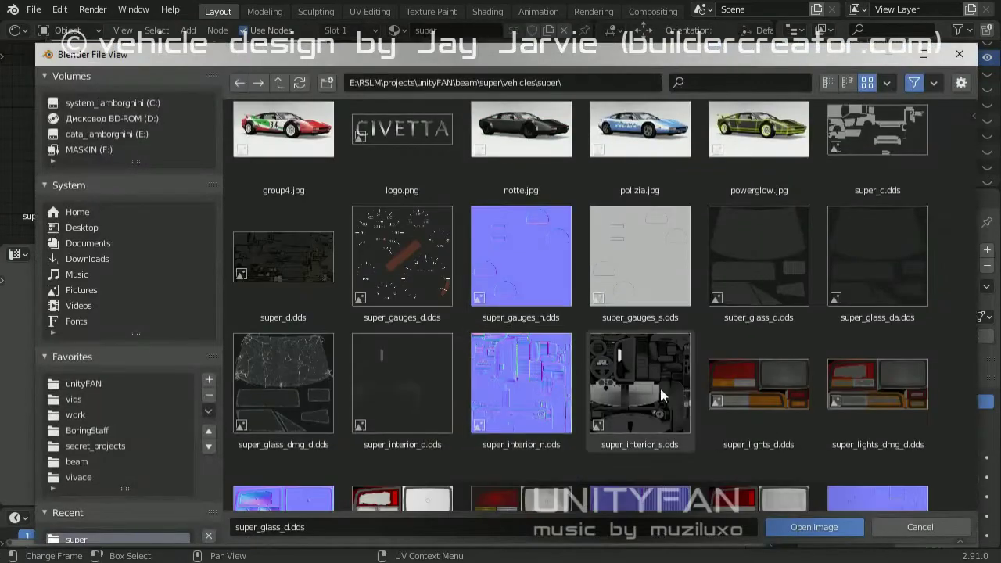
# Step: Load super_d.dds and scale the headlight frame's UV island down in two passes
pyautogui.scroll(4, 660, 389)
pyautogui.click(282, 367)
pyautogui.click(814, 526)
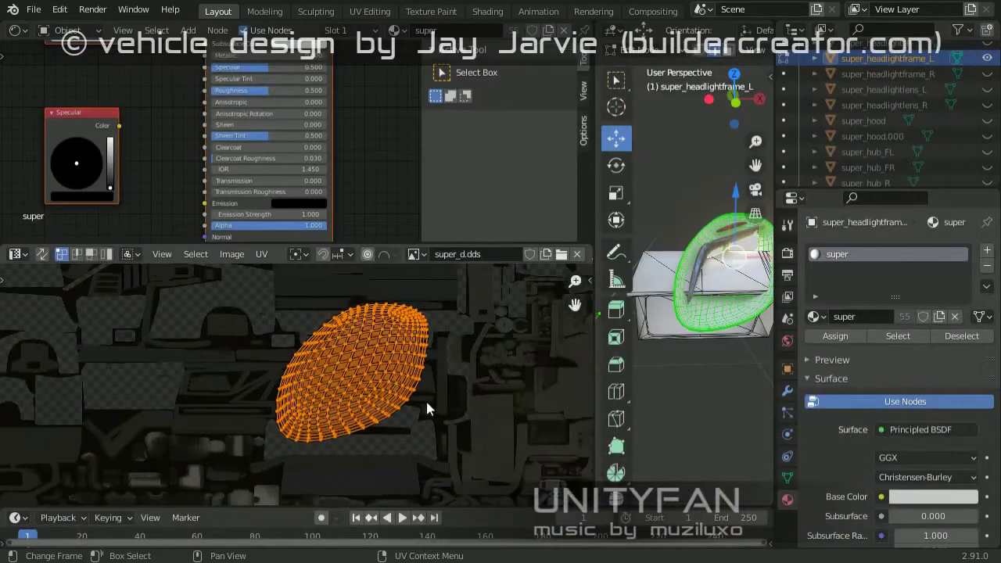
pyautogui.press('s')
pyautogui.click(391, 394)
pyautogui.scroll(3, 337, 413)
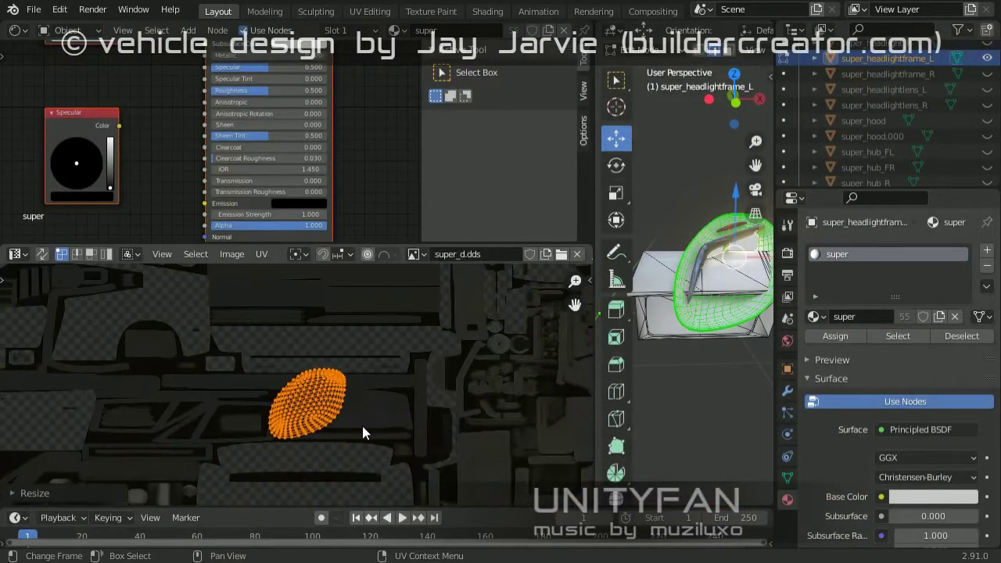
pyautogui.scroll(3, 362, 432)
pyautogui.scroll(-1, 391, 357)
pyautogui.press('s')
pyautogui.click(344, 427)
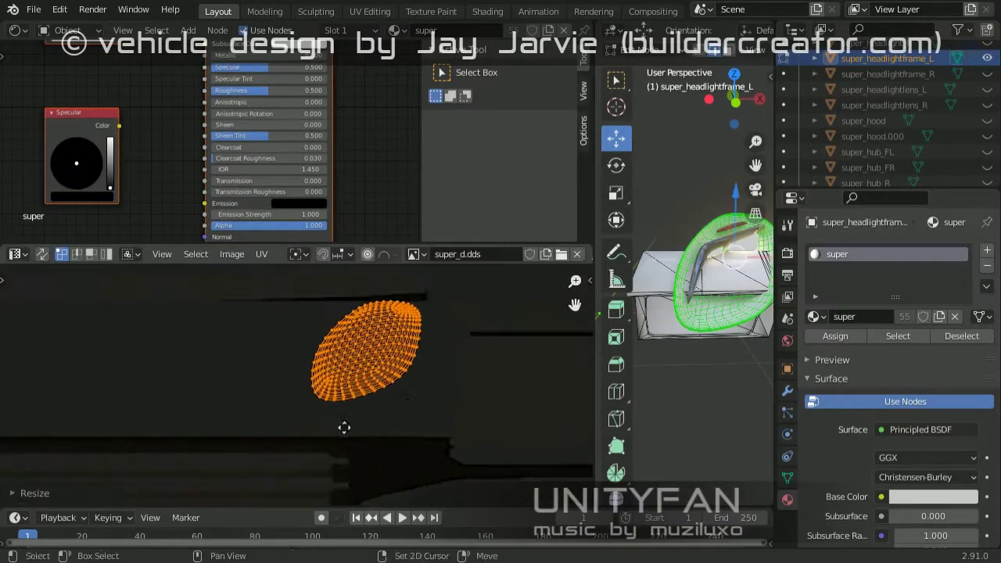
# Step: Move the UV island onto a dark area of the texture and leave Edit Mode
pyautogui.scroll(-3, 386, 398)
pyautogui.scroll(3, 302, 369)
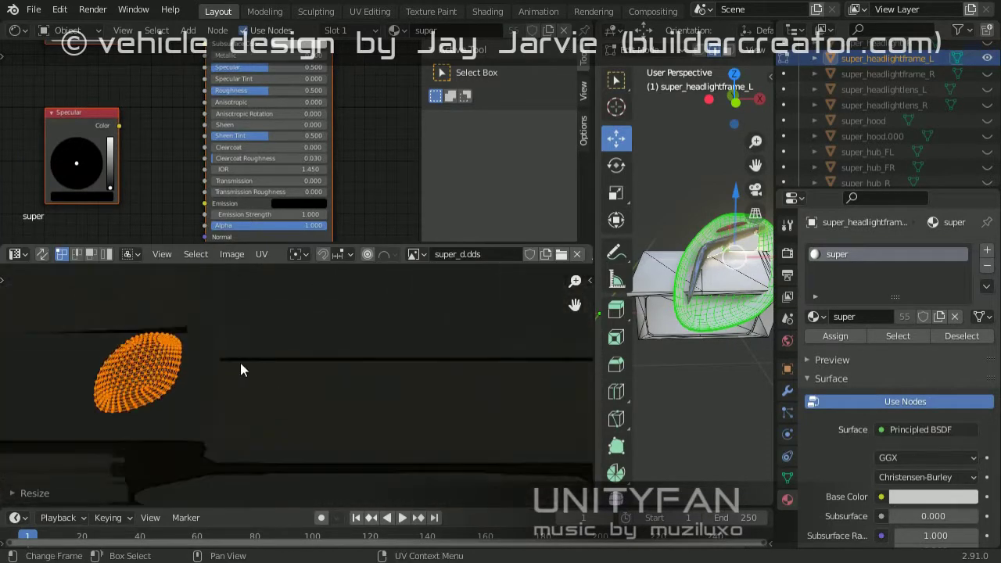
pyautogui.scroll(-3, 211, 360)
pyautogui.press('s')
pyautogui.press('Escape')
pyautogui.press('g')
pyautogui.click(352, 394)
pyautogui.scroll(2, 373, 448)
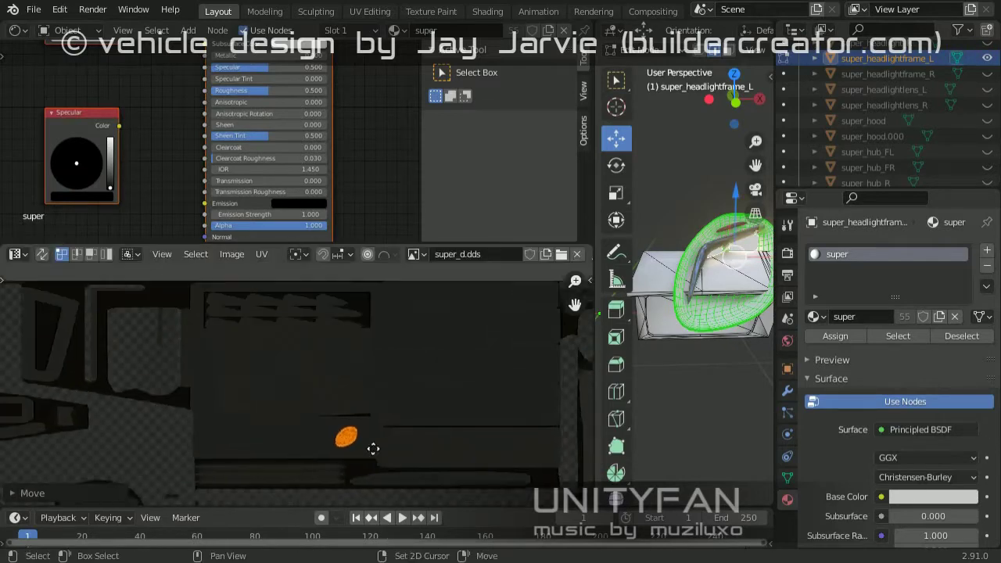
pyautogui.scroll(2, 375, 394)
pyautogui.scroll(5, 269, 407)
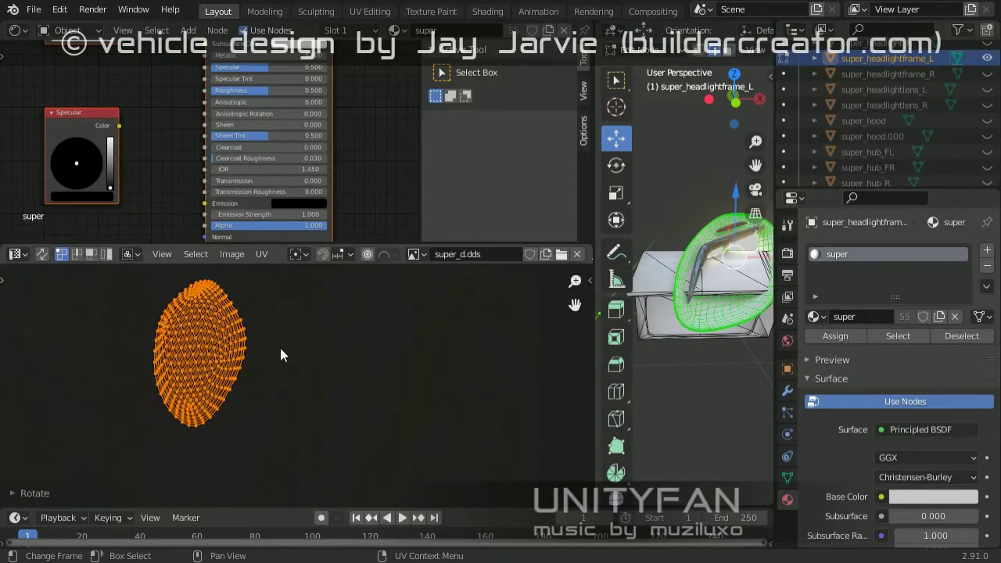
pyautogui.press('Tab')
pyautogui.moveTo(597, 326); pyautogui.dragTo(208, 311)
pyautogui.scroll(5, 519, 347)
# Step: Select super_headlightframe_L and delete its stray linked faces in Edit Mode
pyautogui.click(525, 224)
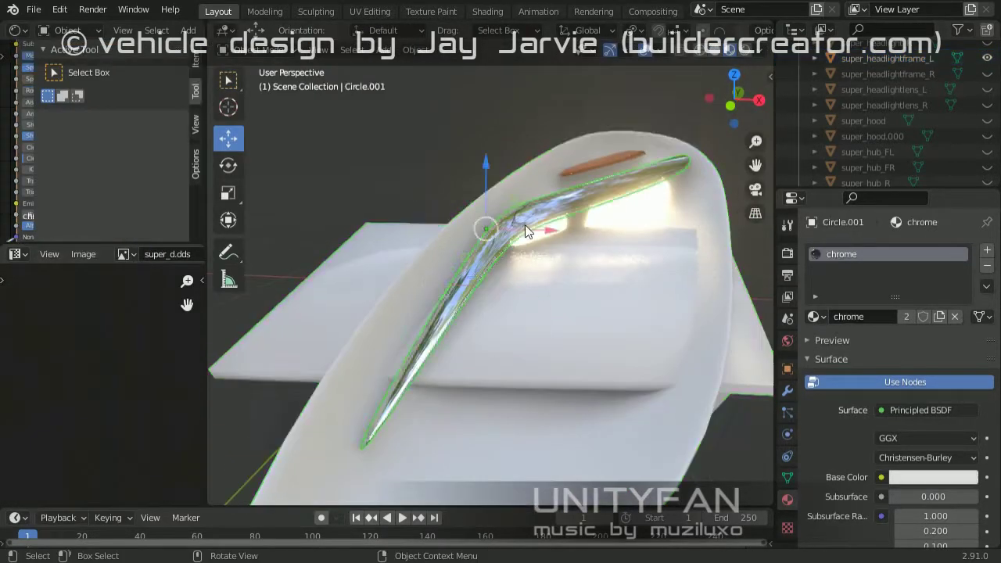
pyautogui.click(484, 277)
pyautogui.press('Tab')
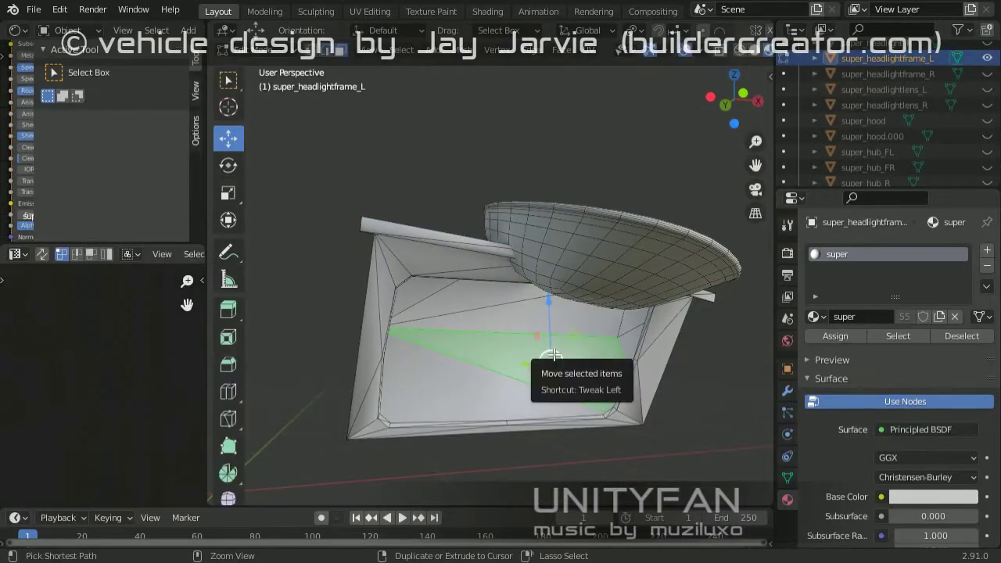
pyautogui.moveTo(207, 367); pyautogui.dragTo(553, 368)
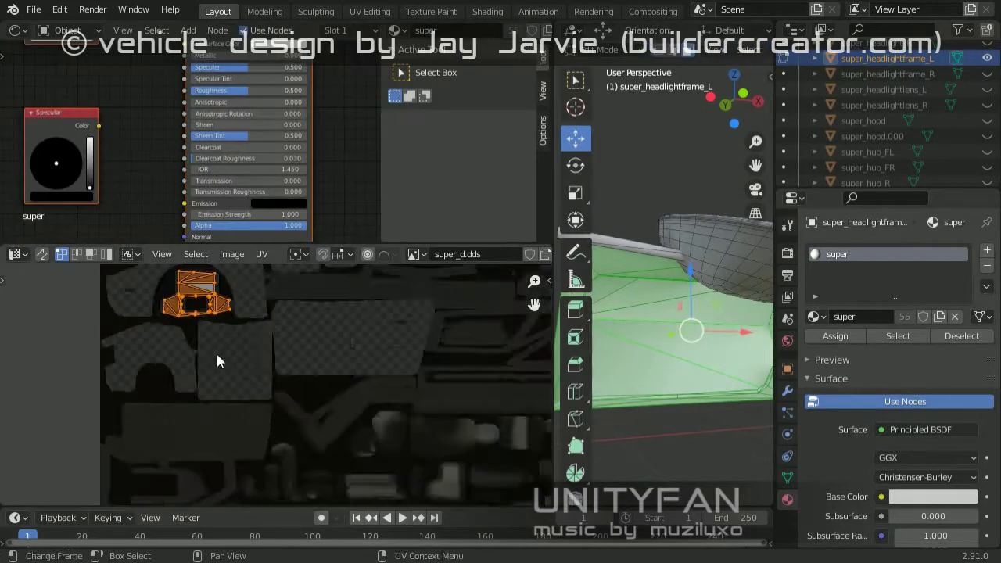
pyautogui.scroll(5, 260, 364)
pyautogui.hotkey('alt', 'a')
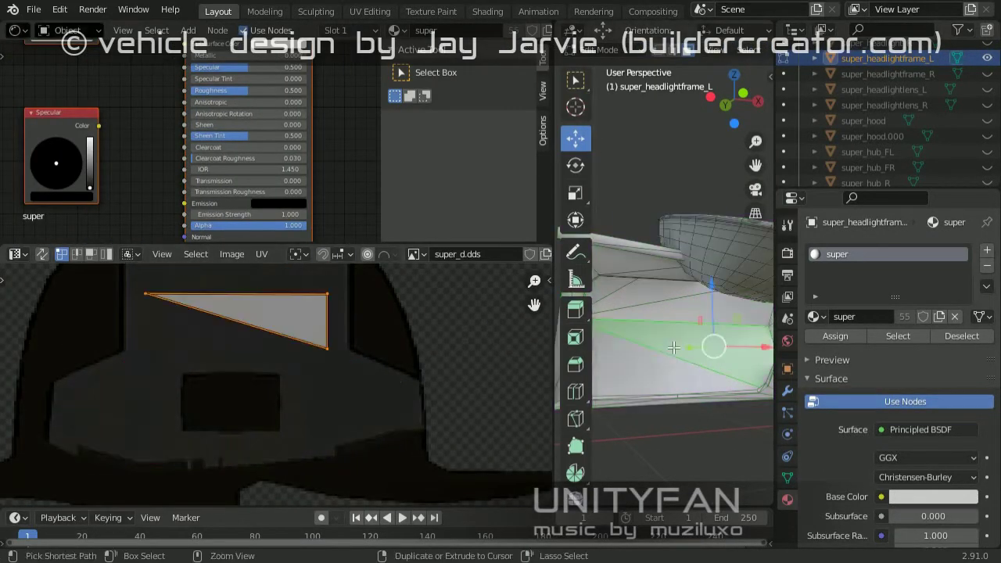
pyautogui.press('l')
pyautogui.scroll(-4, 673, 347)
pyautogui.press('x')
pyautogui.click(699, 384)
pyautogui.press('x')
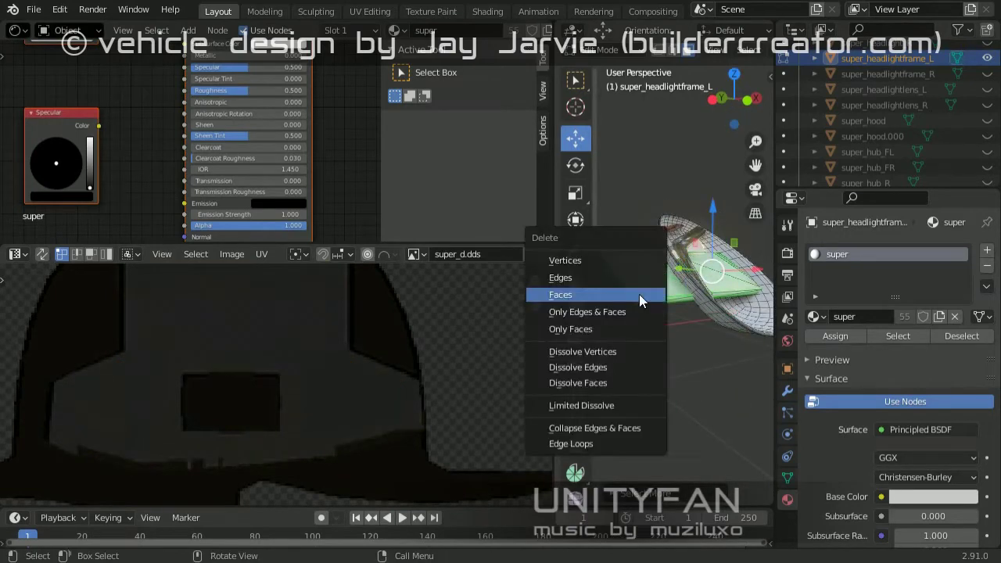
pyautogui.click(639, 294)
pyautogui.press('Tab')
# Step: Resize the editor panels and frame the view on the chrome strip Circle.001
pyautogui.scroll(-4, 339, 373)
pyautogui.moveTo(555, 394); pyautogui.dragTo(412, 394)
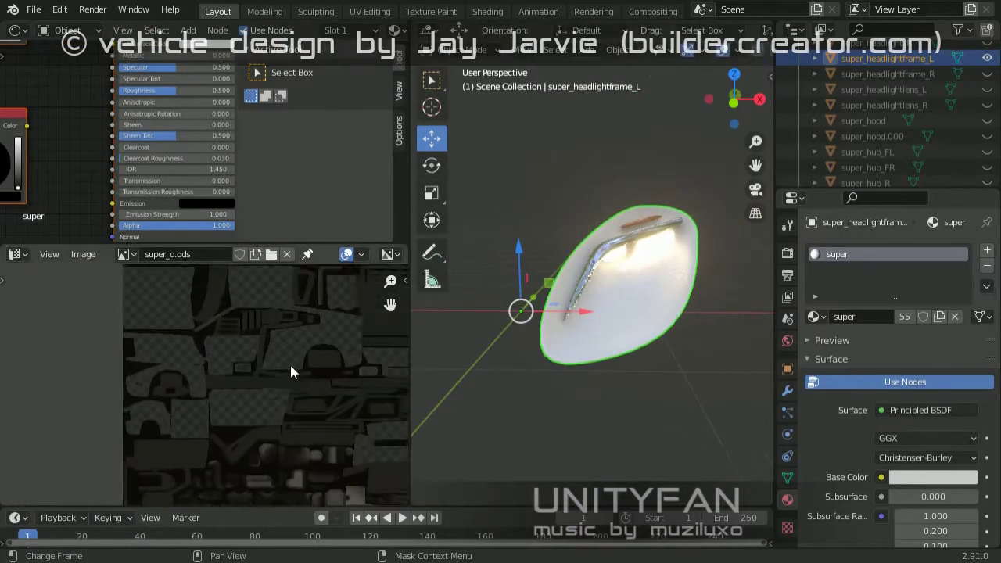
pyautogui.scroll(3, 250, 356)
pyautogui.moveTo(485, 368); pyautogui.dragTo(548, 376, button='middle')
pyautogui.click(548, 376)
pyautogui.moveTo(411, 312); pyautogui.dragTo(238, 313)
pyautogui.press('KP_Decimal')
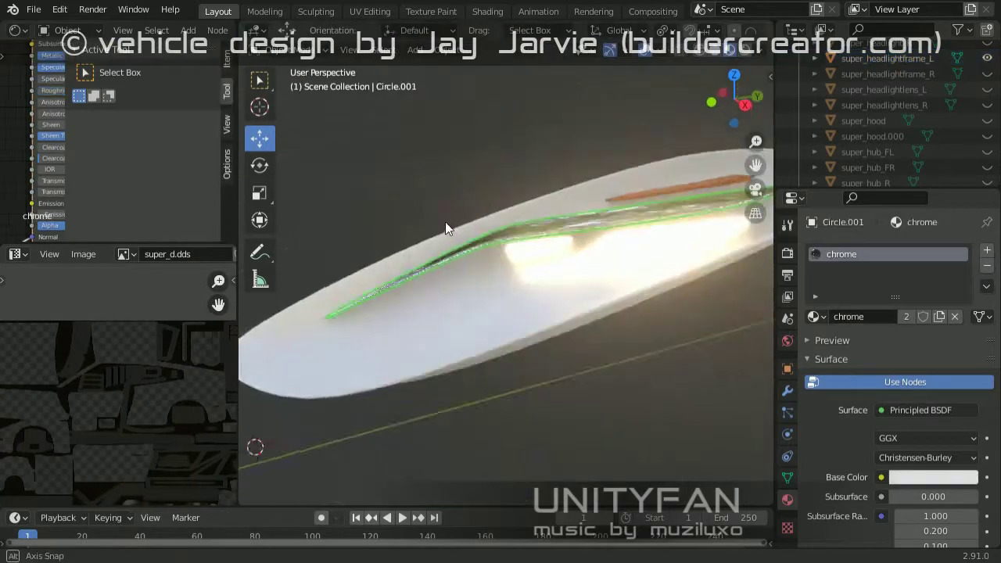
pyautogui.moveTo(445, 221); pyautogui.dragTo(510, 313, button='middle')
# Step: Inspect the turn-light chrome and Circle.002 trim, ending with the left headlight frame selected
pyautogui.click(614, 364)
pyautogui.click(552, 344)
pyautogui.click(553, 344)
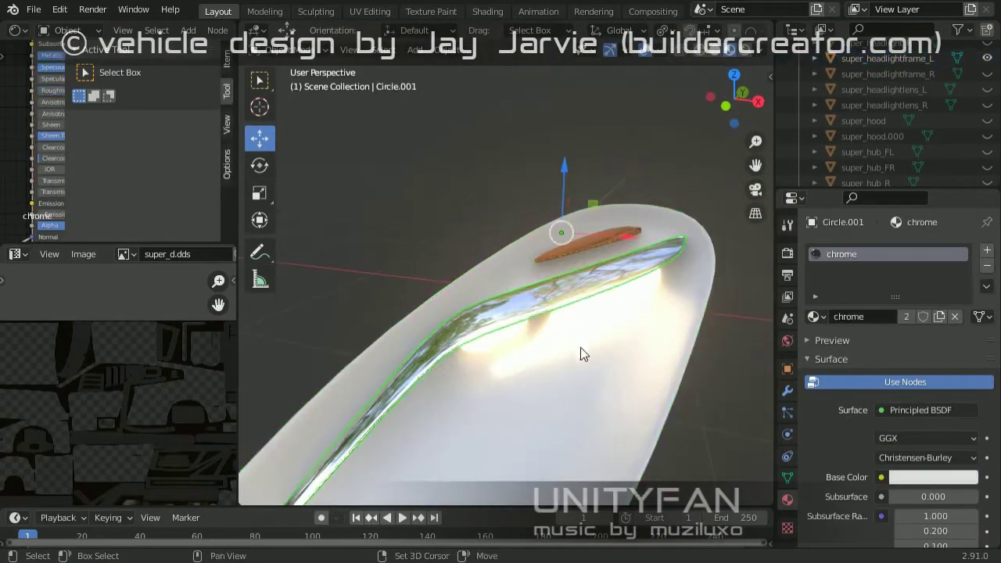
pyautogui.click(580, 353)
pyautogui.click(576, 270)
pyautogui.click(578, 379)
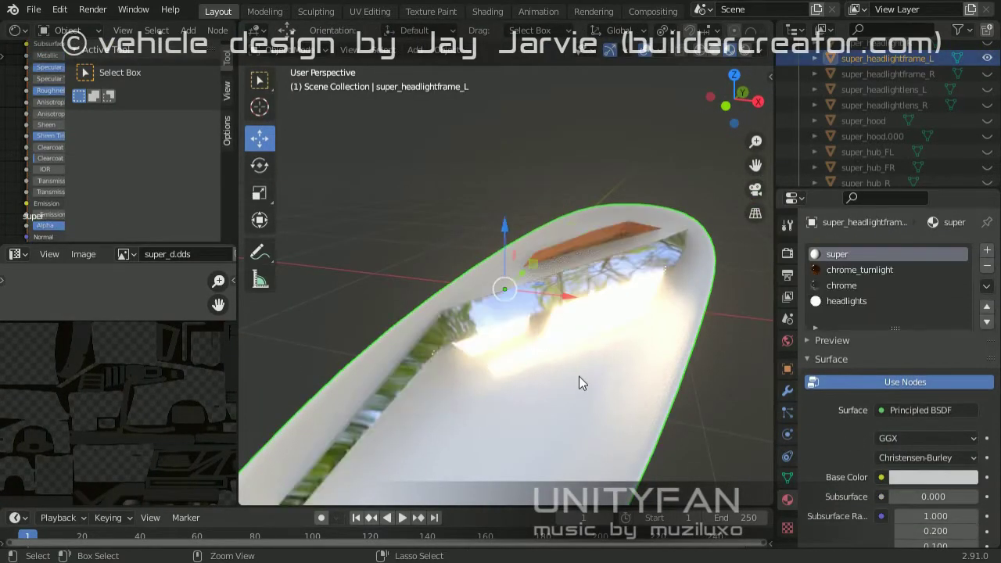
pyautogui.click(578, 383)
pyautogui.click(599, 378)
pyautogui.click(787, 390)
pyautogui.moveTo(767, 373)
pyautogui.mouseDown(button='middle')
pyautogui.moveTo(628, 308)
pyautogui.moveTo(565, 297)
pyautogui.mouseUp(button='middle')
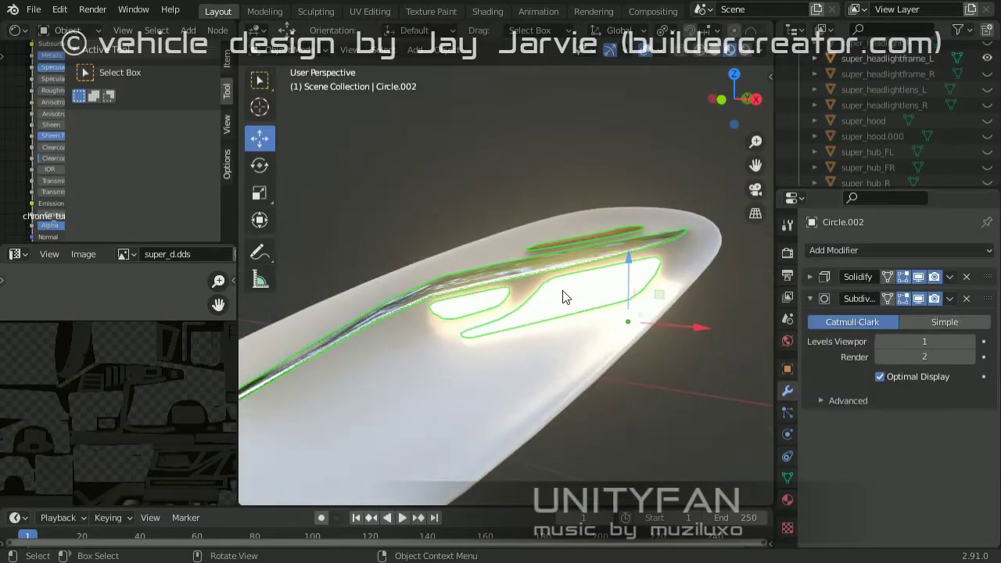
pyautogui.click(577, 366)
# Step: Isolate the left headlight frame, add a Mirror modifier, and bake the mirrored half in Edit Mode
pyautogui.press('Home')
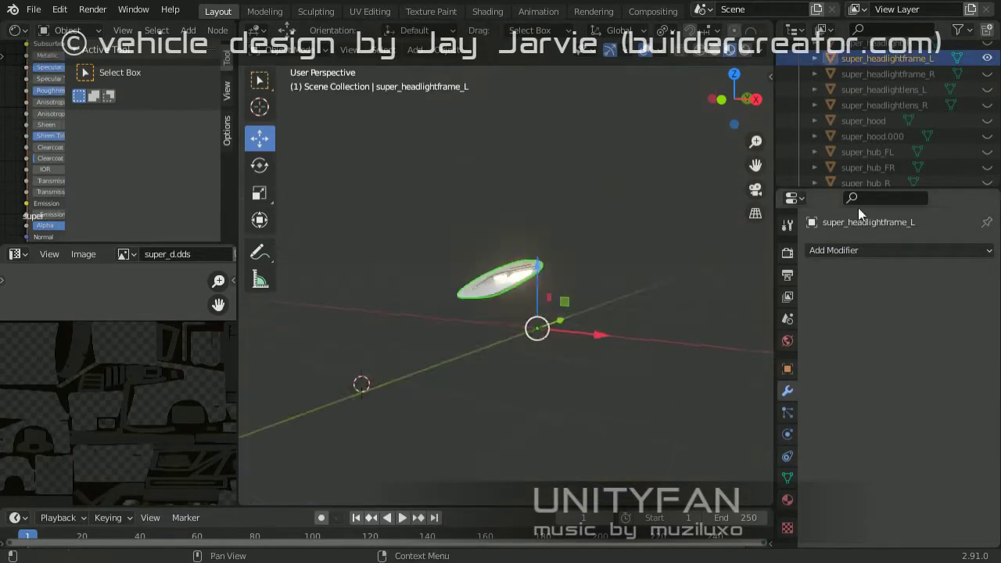
pyautogui.click(900, 250)
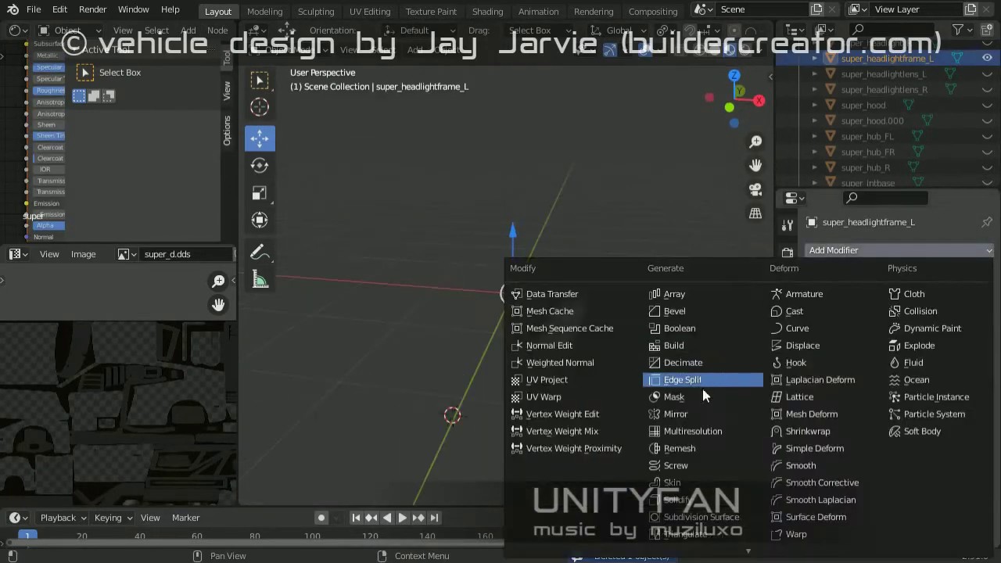
pyautogui.click(702, 388)
pyautogui.moveTo(702, 389); pyautogui.dragTo(480, 393, button='middle')
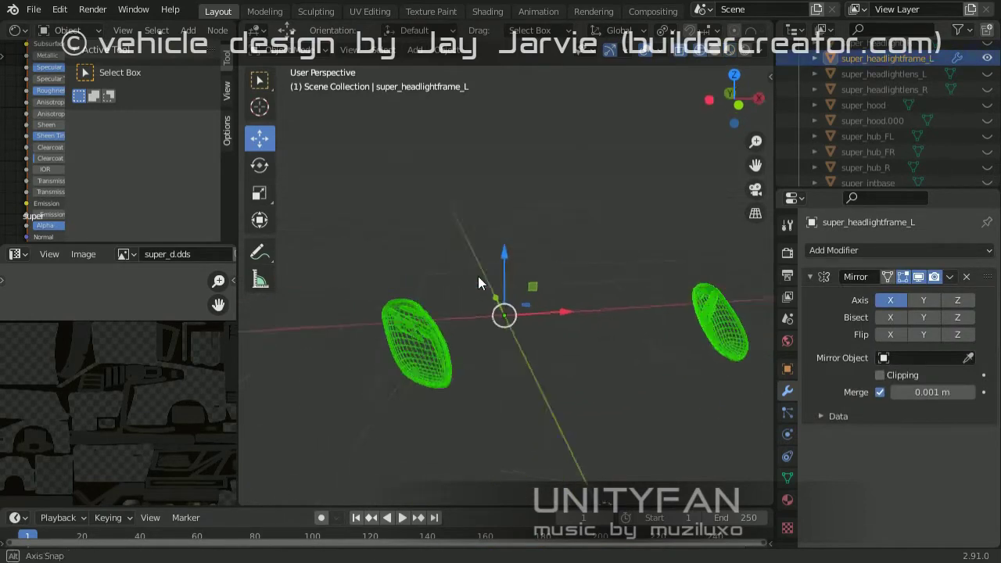
pyautogui.press('Tab')
pyautogui.moveTo(477, 281); pyautogui.dragTo(626, 305, button='middle')
pyautogui.press('a')
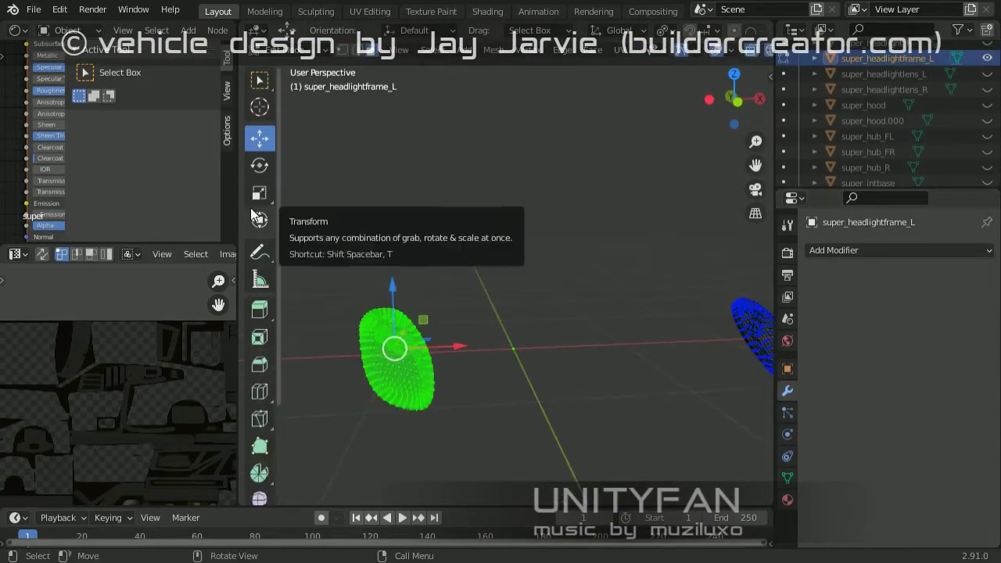
pyautogui.press('Tab')
pyautogui.moveTo(406, 353); pyautogui.dragTo(516, 394, button='middle')
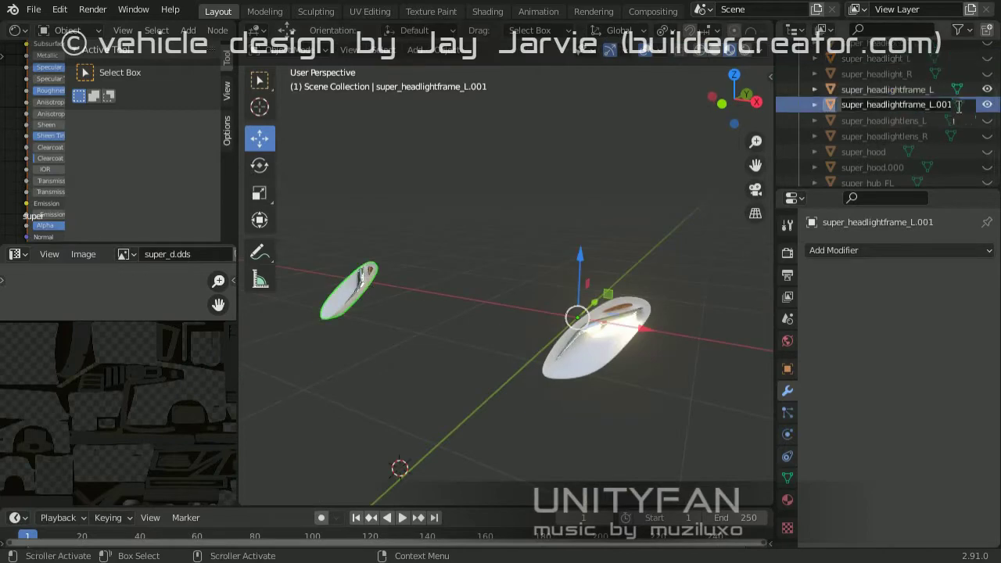
# Step: Return to the full car view and delete the duplicate super_tailcone.001
pyautogui.moveTo(235, 287)
pyautogui.mouseDown()
pyautogui.moveTo(34, 331)
pyautogui.moveTo(88, 328)
pyautogui.mouseUp()
pyautogui.press('KP_Divide')
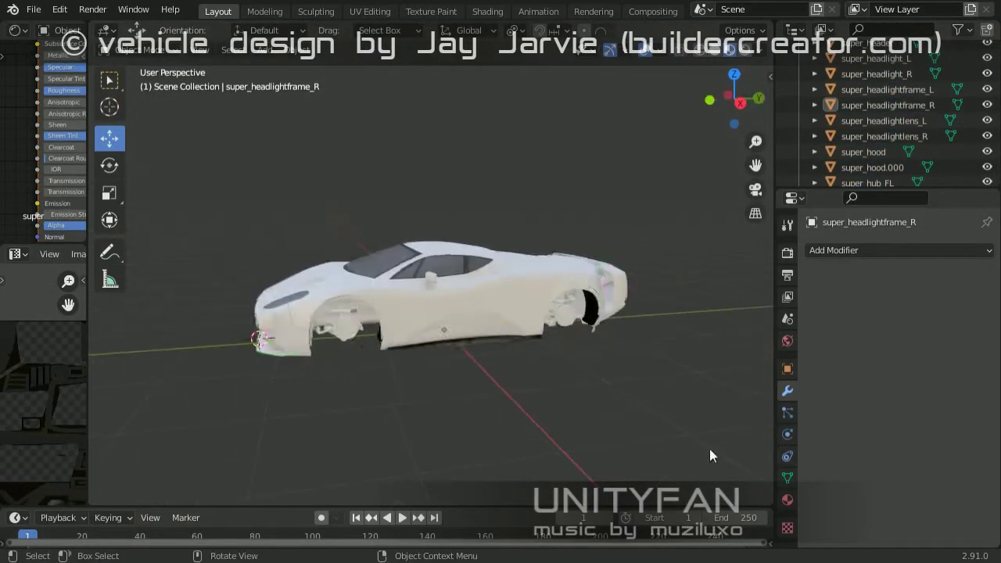
pyautogui.moveTo(710, 450); pyautogui.dragTo(617, 431, button='middle')
pyautogui.moveTo(491, 270); pyautogui.dragTo(548, 380, button='middle')
pyautogui.click(548, 381)
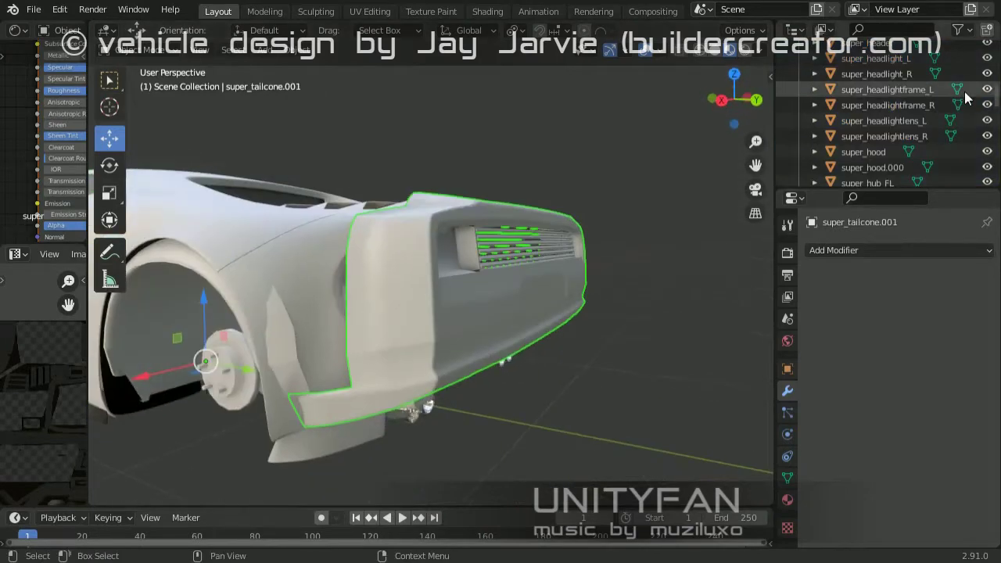
pyautogui.click(569, 203)
# Step: Save super_001.blend and export the car as COLLADA file super_001.dae
pyautogui.moveTo(569, 205)
pyautogui.mouseDown(button='middle')
pyautogui.moveTo(461, 269)
pyautogui.moveTo(440, 335)
pyautogui.moveTo(398, 341)
pyautogui.mouseUp(button='middle')
pyautogui.moveTo(289, 202); pyautogui.dragTo(250, 219, button='middle')
pyautogui.hotkey('ctrl', 's')
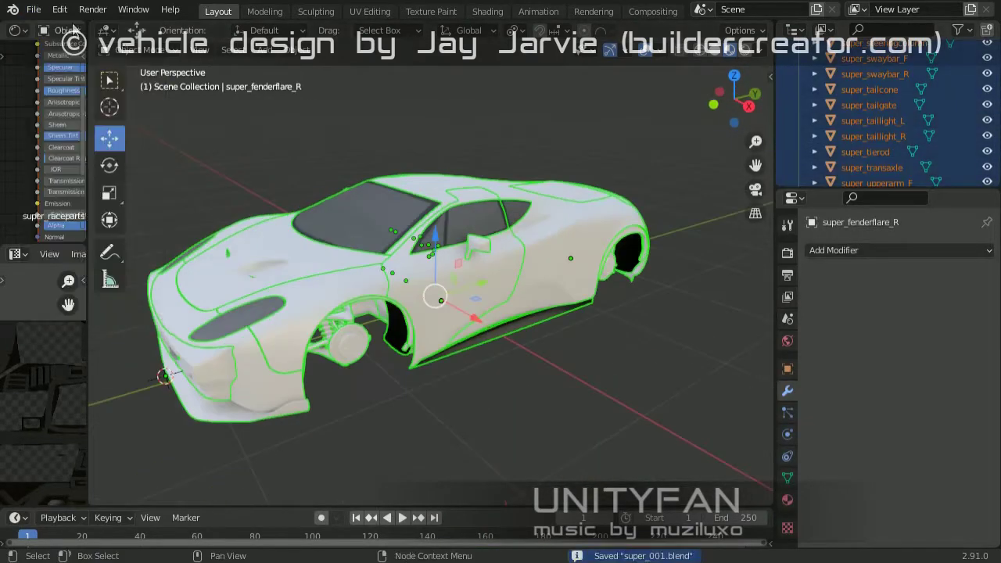
pyautogui.click(33, 10)
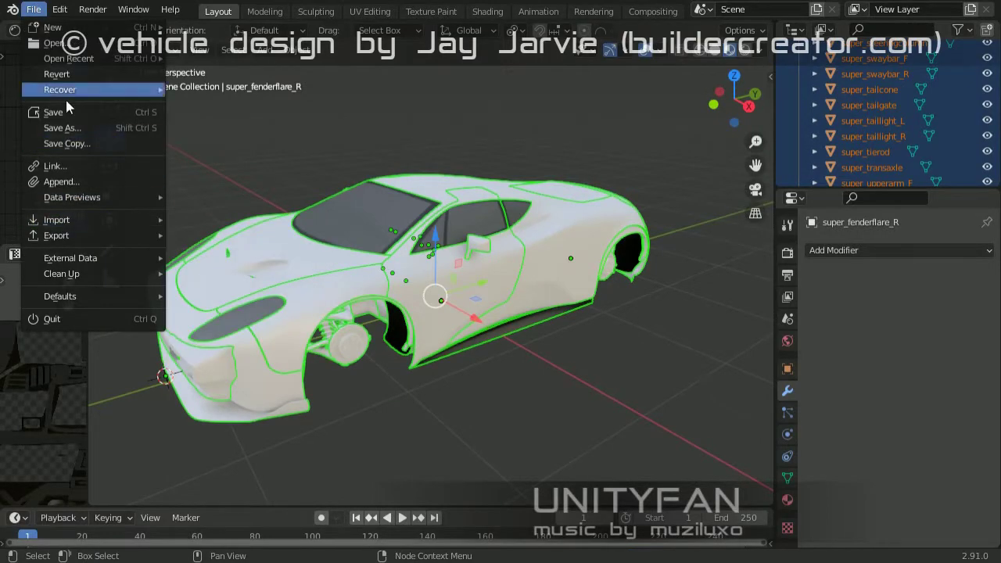
pyautogui.moveTo(56, 235)
pyautogui.click(234, 235)
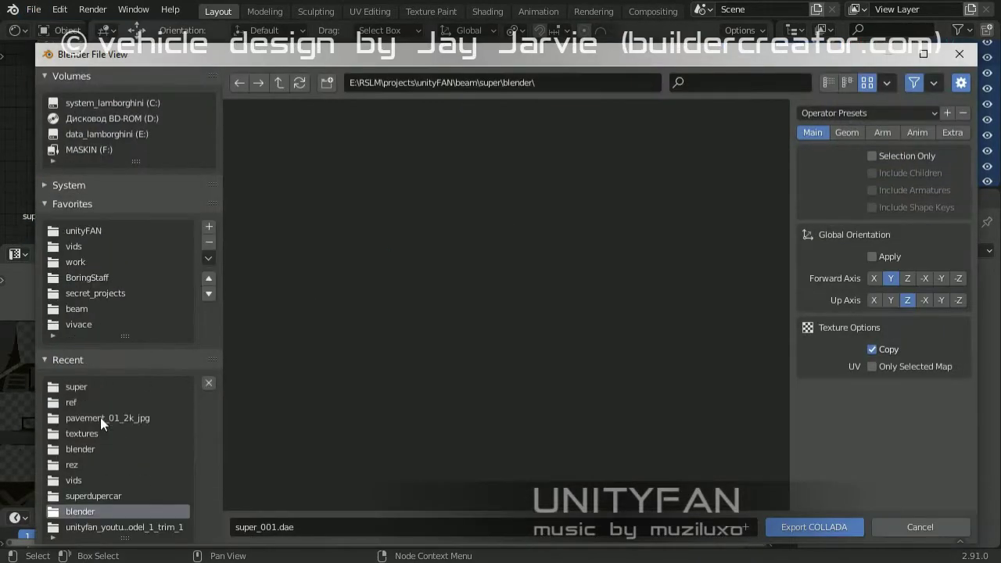
pyautogui.press('Return')
pyautogui.scroll(5, 508, 462)
# Step: Select an edge loop on the side sill and remove its Mirror and Solidify modifiers
pyautogui.click(595, 389)
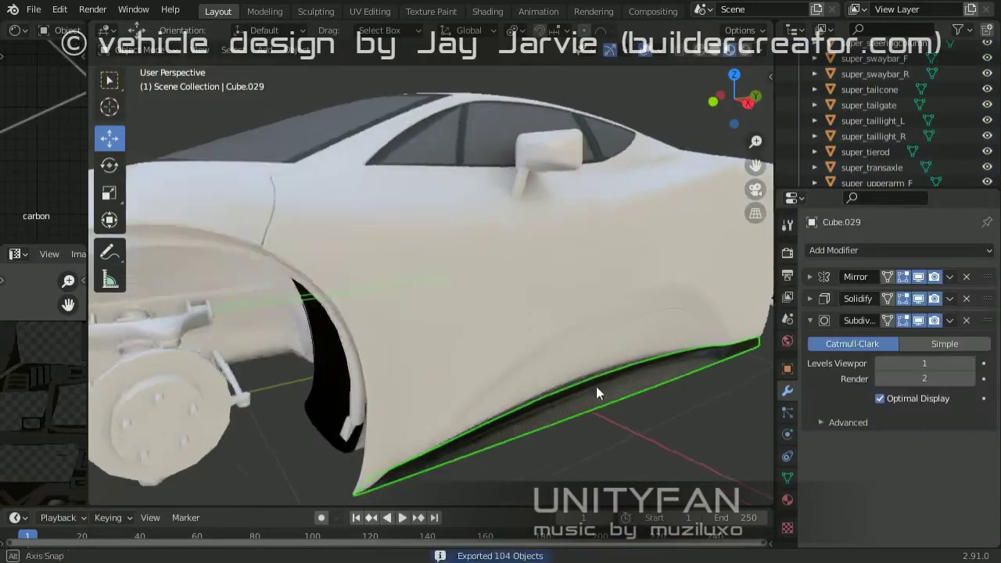
pyautogui.moveTo(595, 390); pyautogui.dragTo(557, 311, button='middle')
pyautogui.press('Tab')
pyautogui.scroll(5, 557, 311)
pyautogui.moveTo(635, 310)
pyautogui.mouseDown(button='middle')
pyautogui.moveTo(353, 281)
pyautogui.moveTo(364, 293)
pyautogui.moveTo(576, 232)
pyautogui.moveTo(520, 233)
pyautogui.moveTo(342, 279)
pyautogui.moveTo(539, 267)
pyautogui.moveTo(615, 246)
pyautogui.moveTo(465, 270)
pyautogui.moveTo(657, 286)
pyautogui.mouseUp(button='middle')
pyautogui.keyDown('alt'); pyautogui.click(430, 278); pyautogui.keyUp('alt')
pyautogui.press('Tab')
pyautogui.scroll(-5, 491, 314)
pyautogui.scroll(5, 491, 313)
pyautogui.hotkey('ctrl', 'x')
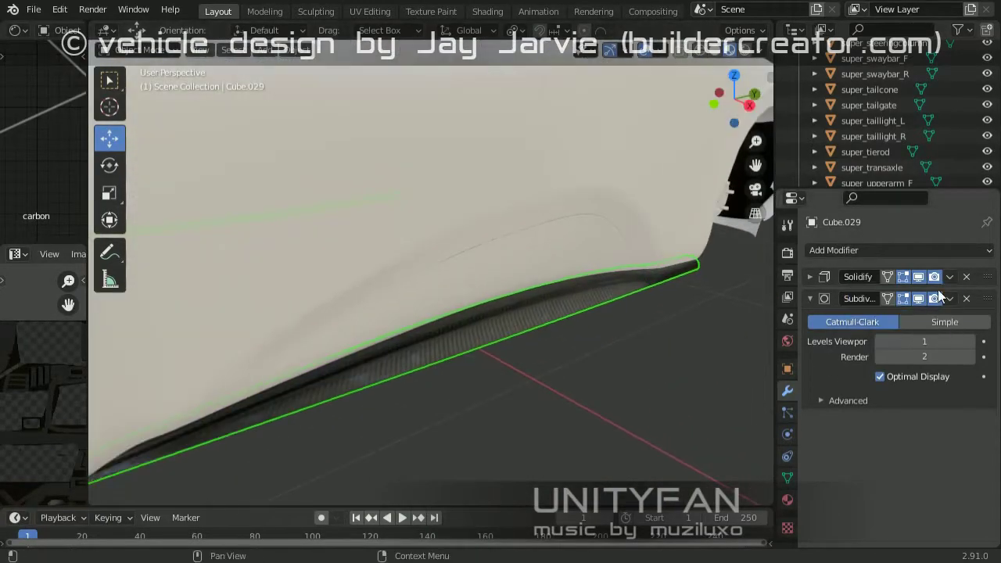
pyautogui.hotkey('ctrl', 'x')
pyautogui.scroll(-2, 623, 327)
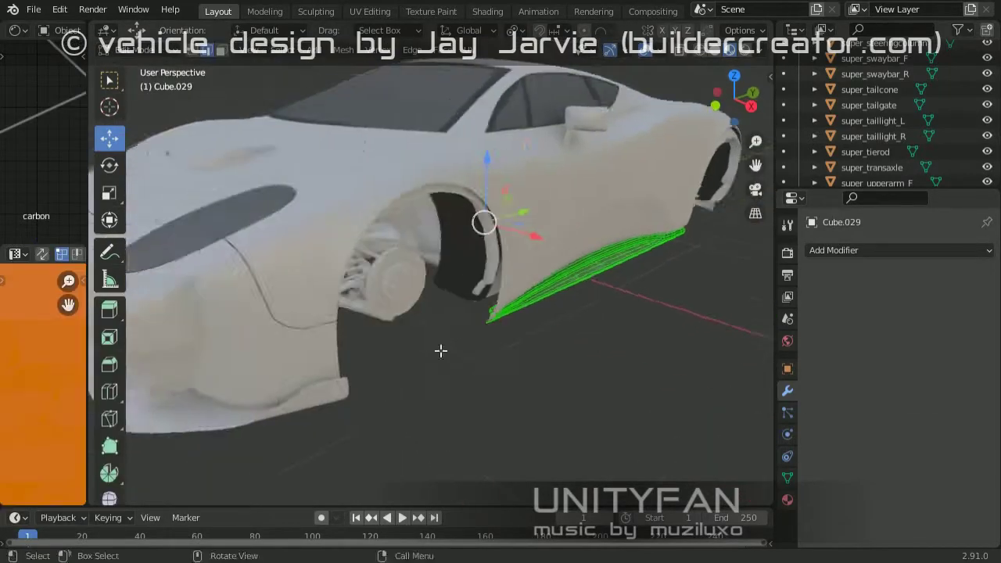
# Step: In the body mesh, view from the right and scale the sill's UV edges down
pyautogui.press('Tab')
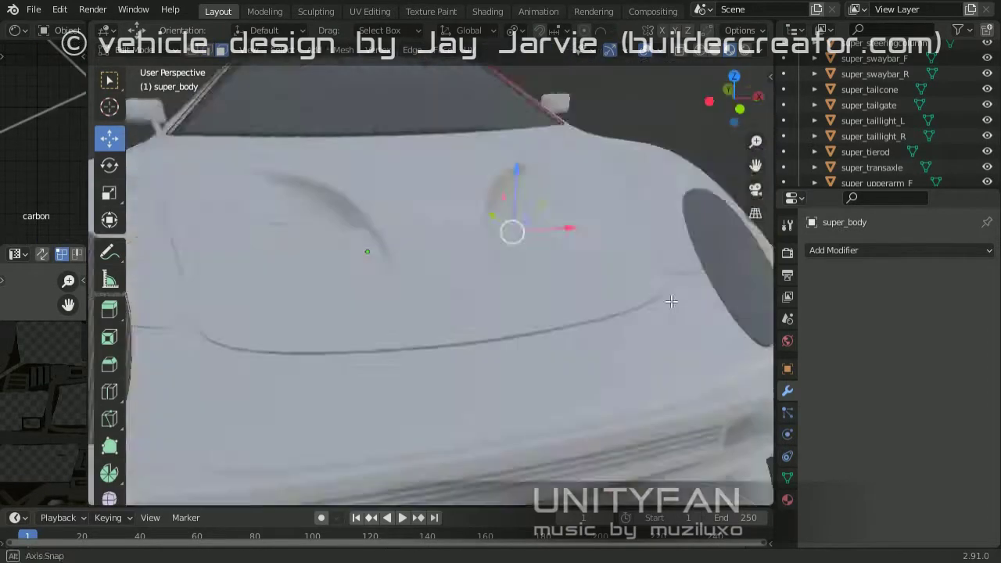
pyautogui.moveTo(671, 301); pyautogui.dragTo(333, 366, button='middle')
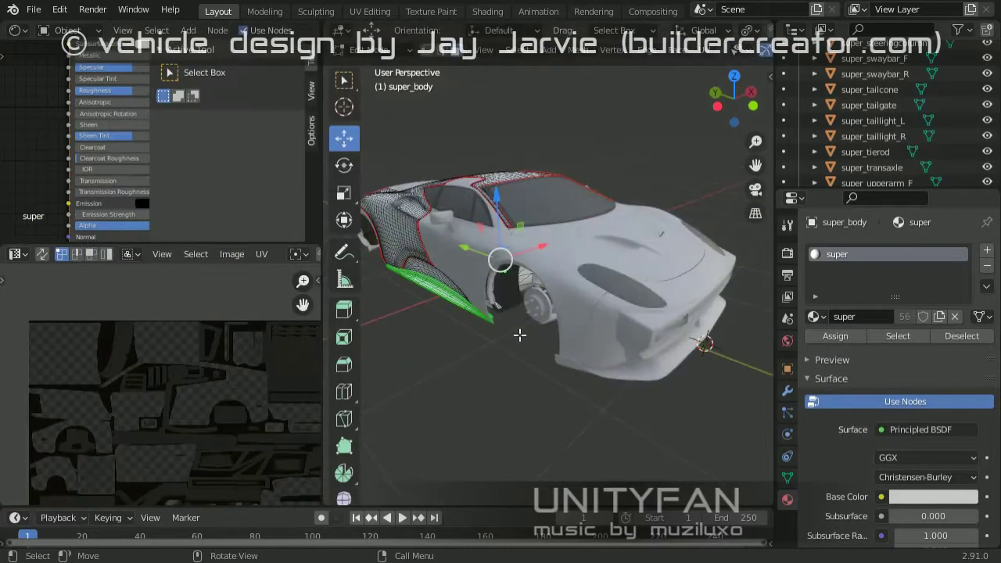
pyautogui.press('KP_3')
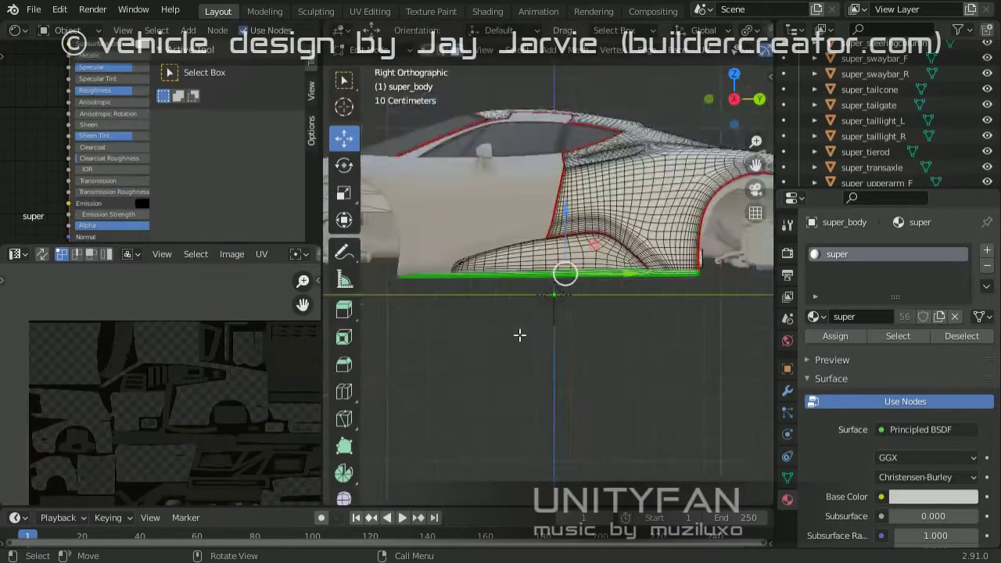
pyautogui.press('s')
pyautogui.click(131, 381)
pyautogui.scroll(2, 132, 382)
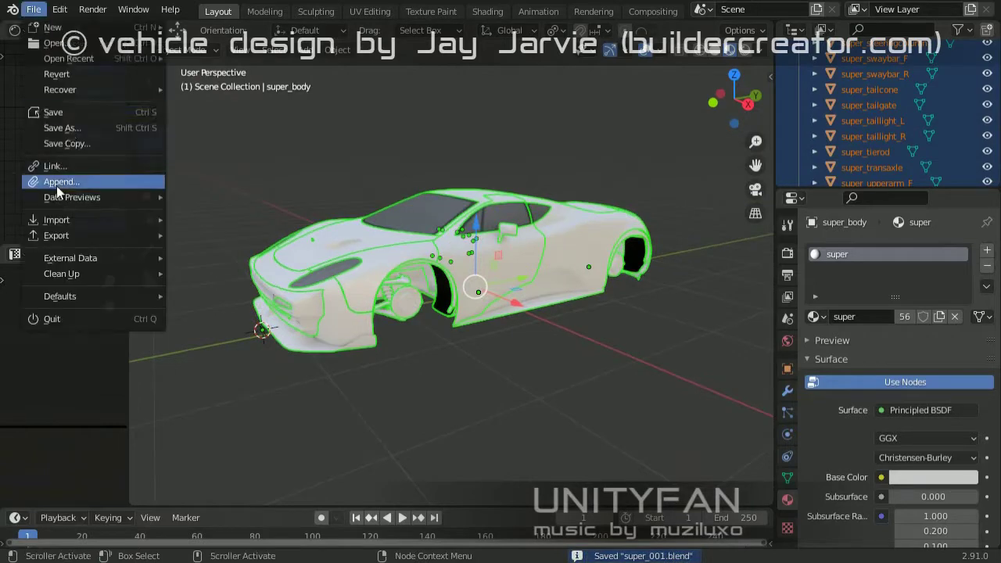
# Step: Re-export the car as COLLADA and paste it over super.dae in the super_arete folder
pyautogui.click(33, 10)
pyautogui.moveTo(57, 235)
pyautogui.click(382, 309)
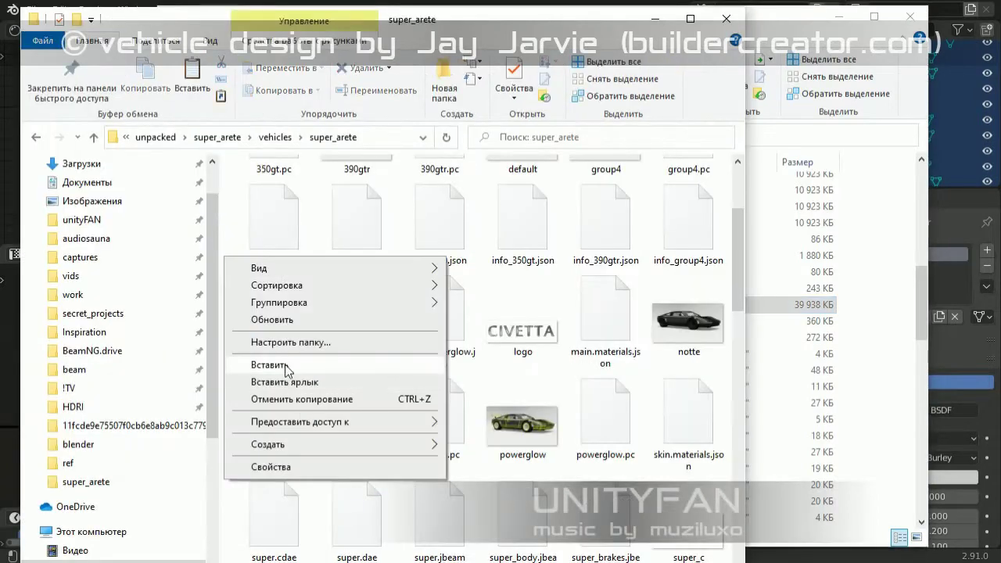
pyautogui.click(286, 371)
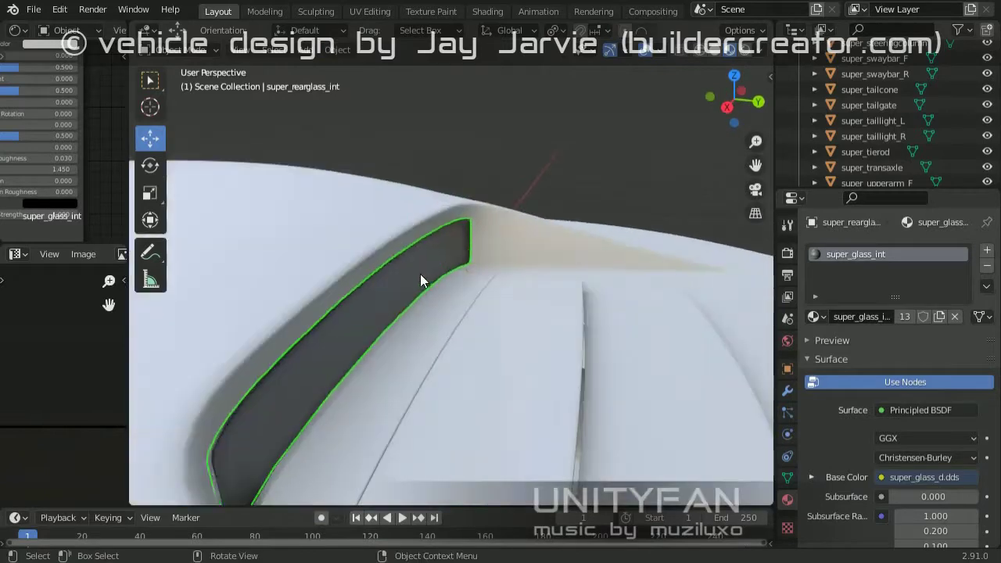
# Step: Assign the mirror material to a new slot on the headlight frame, then add a slot to super_headlightframe_R
pyautogui.moveTo(420, 275); pyautogui.dragTo(455, 358, button='middle')
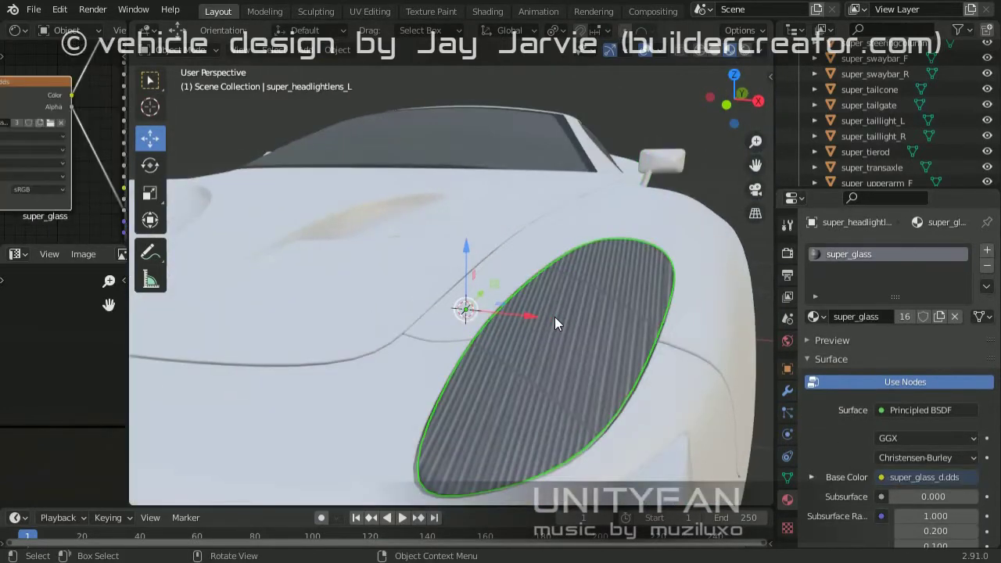
pyautogui.moveTo(570, 298); pyautogui.dragTo(596, 297, button='middle')
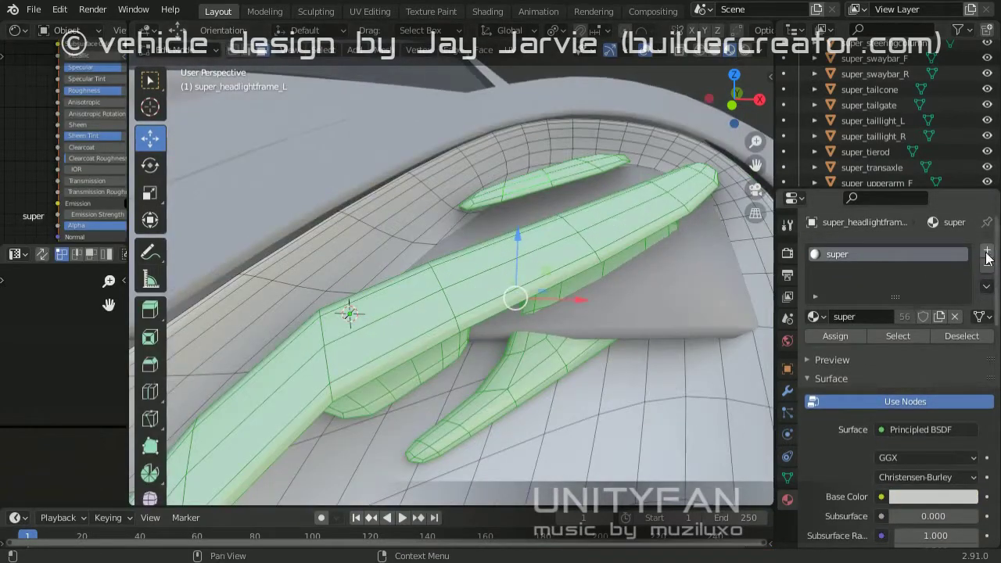
pyautogui.click(817, 346)
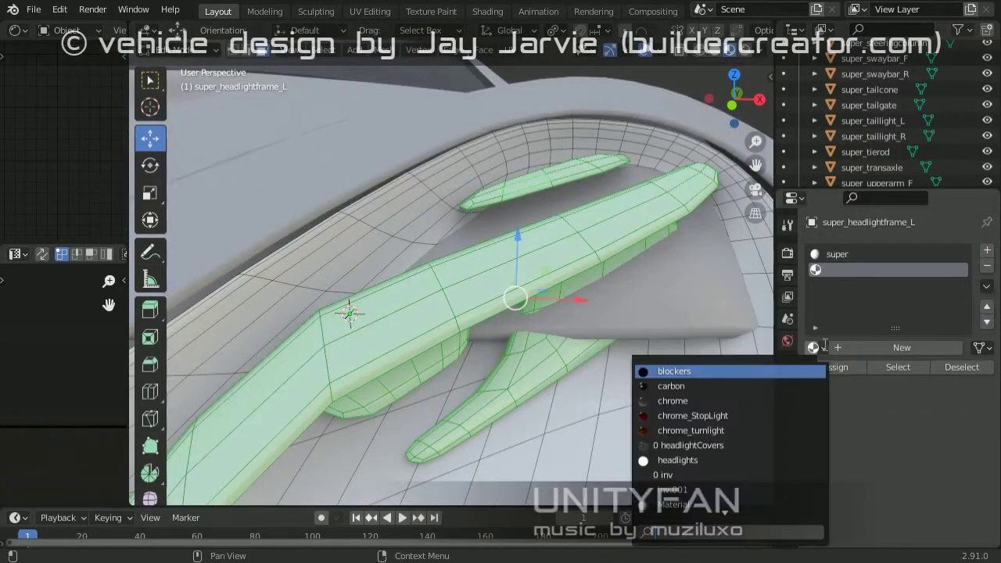
pyautogui.scroll(-3, 731, 407)
pyautogui.click(731, 366)
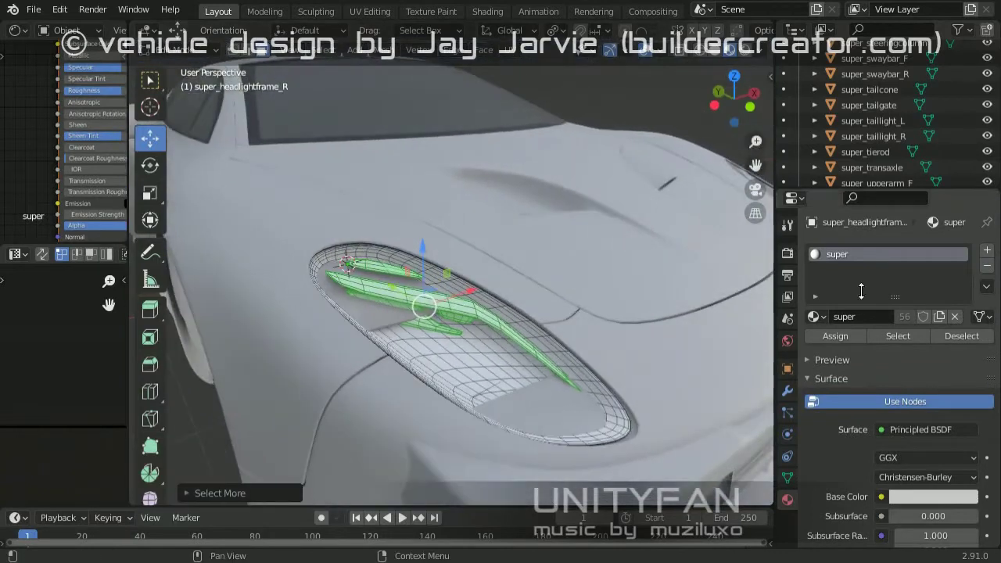
pyautogui.click(815, 347)
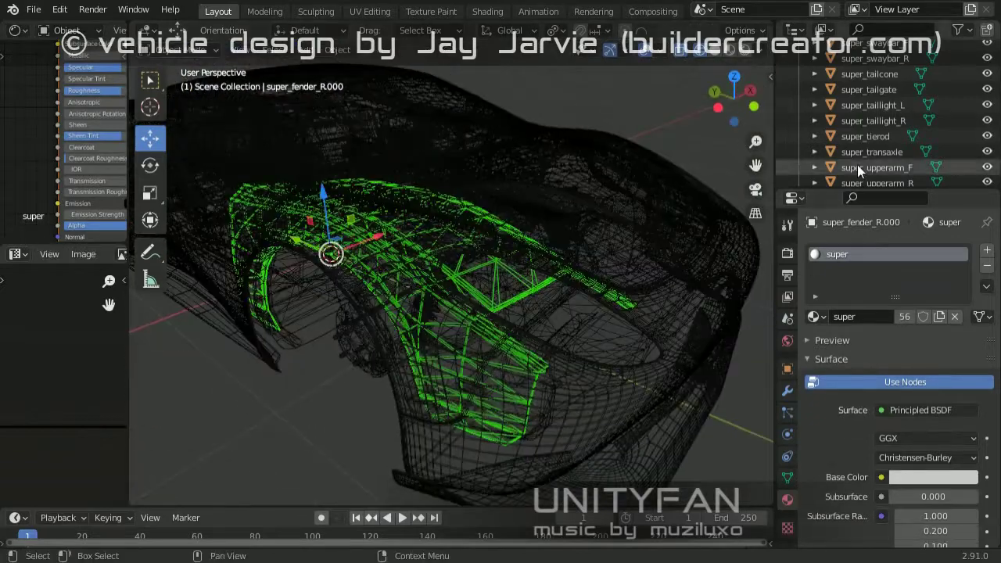
# Step: Delete super_fender_R.000 and switch to the Right view of the car
pyautogui.press('x')
pyautogui.click(556, 349)
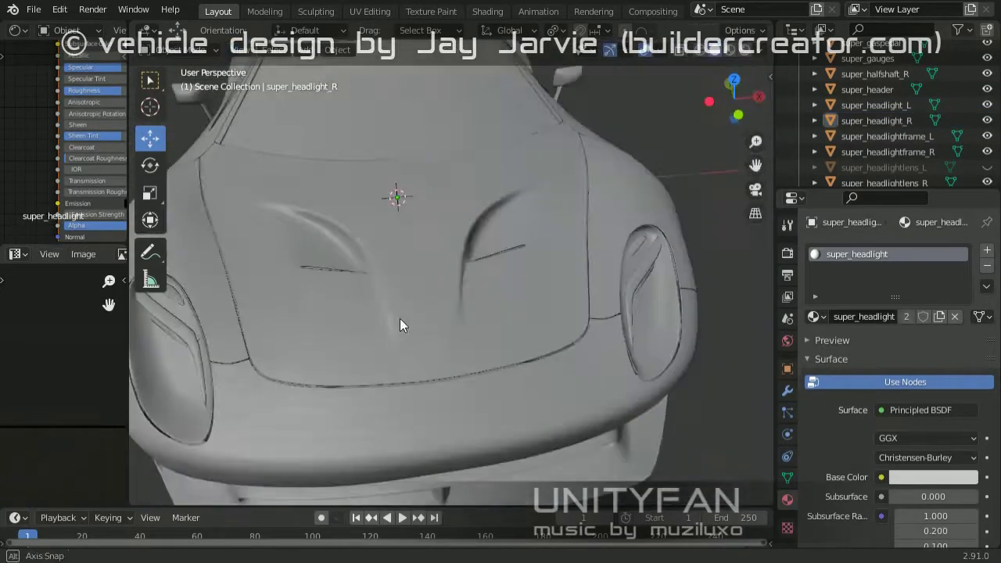
pyautogui.moveTo(400, 325); pyautogui.dragTo(475, 270, button='middle')
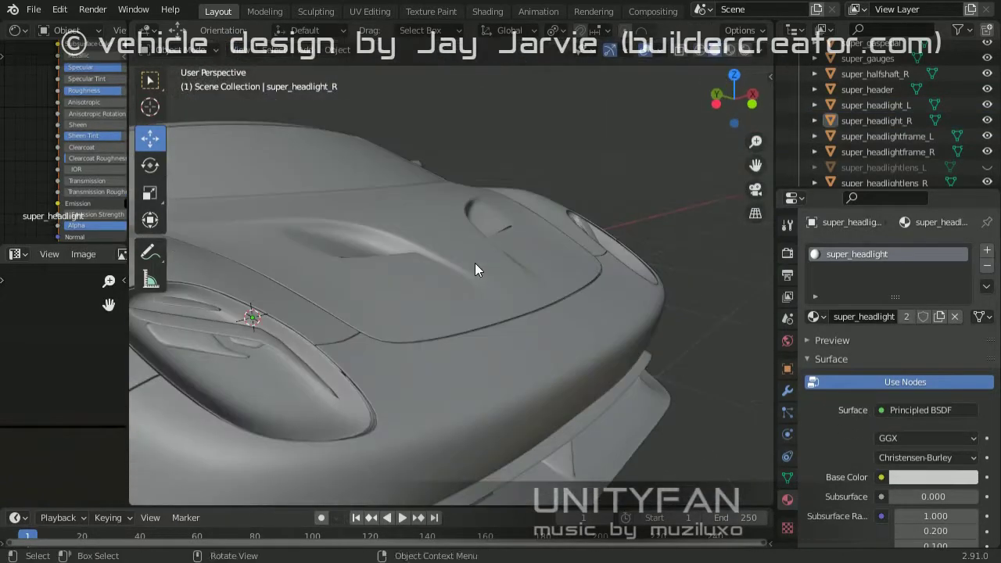
pyautogui.press('`')
pyautogui.click(602, 290)
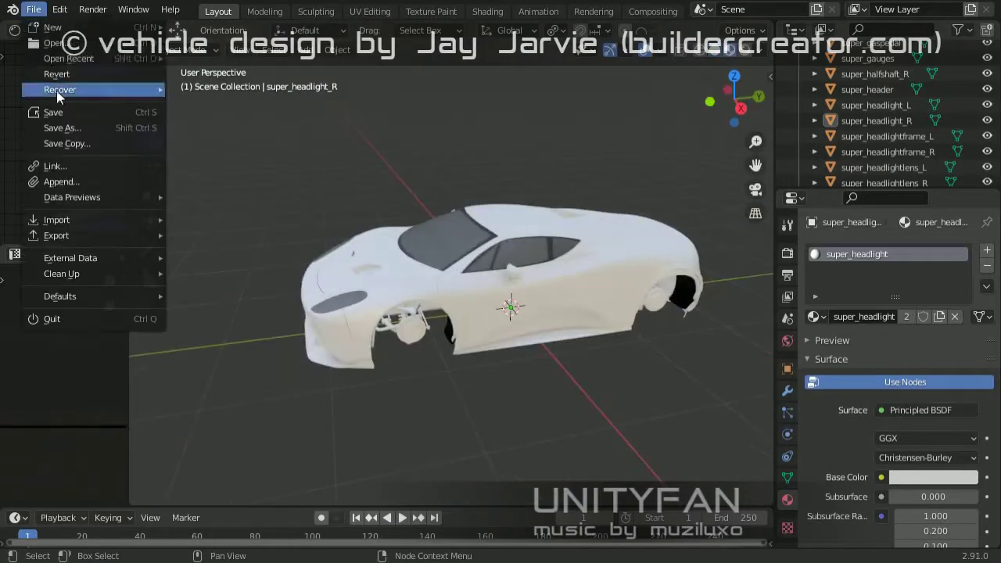
# Step: Start a new General scene and import super_parts.dae from the super vehicle folder
pyautogui.click(322, 517)
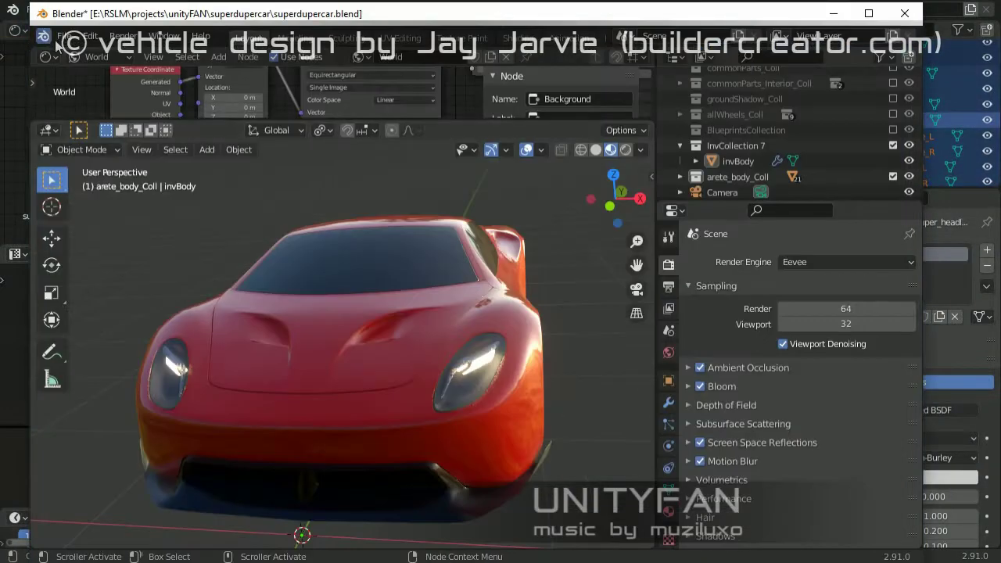
pyautogui.click(66, 36)
pyautogui.click(192, 28)
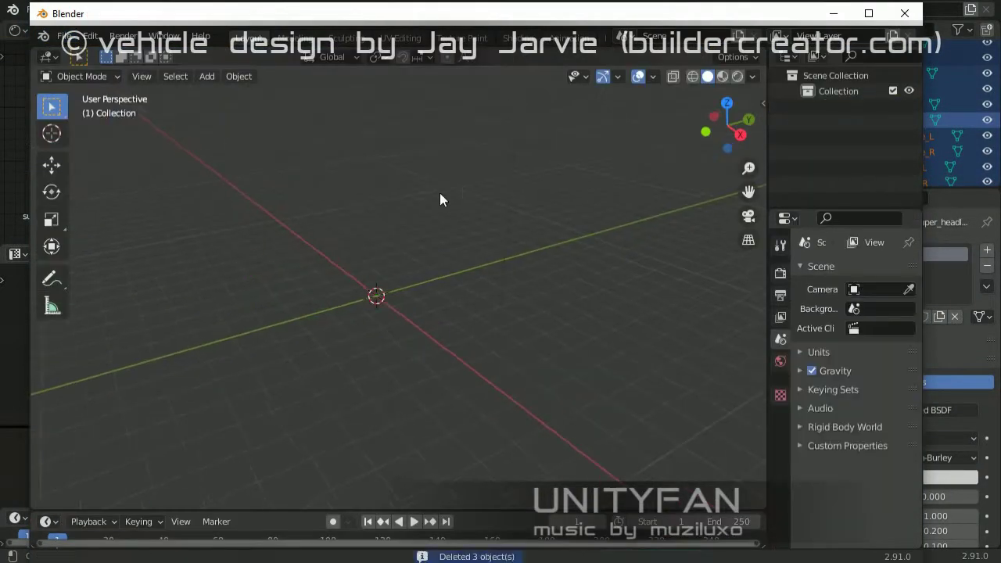
pyautogui.click(66, 36)
pyautogui.click(283, 245)
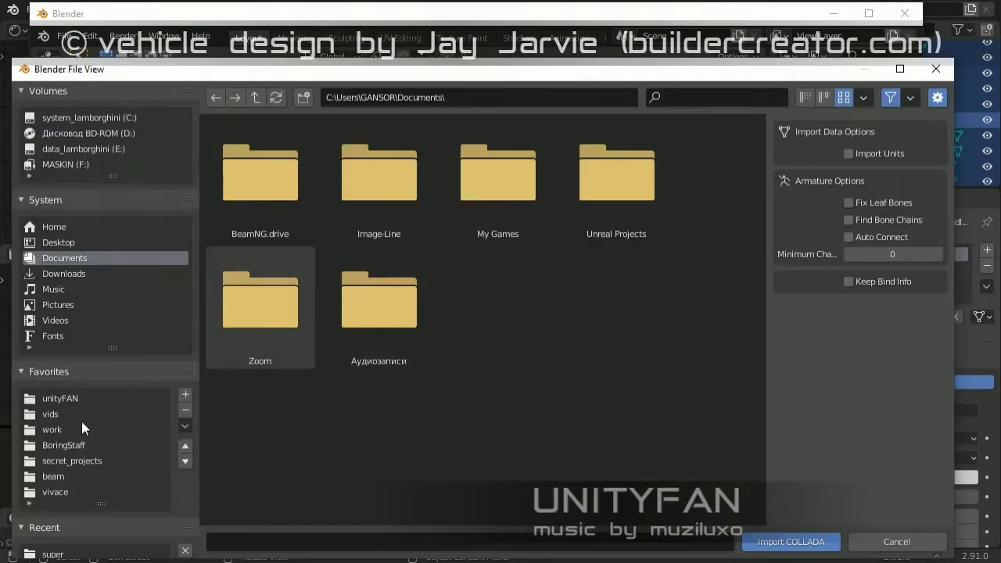
pyautogui.scroll(-1, 62, 396)
pyautogui.click(53, 460)
pyautogui.click(791, 541)
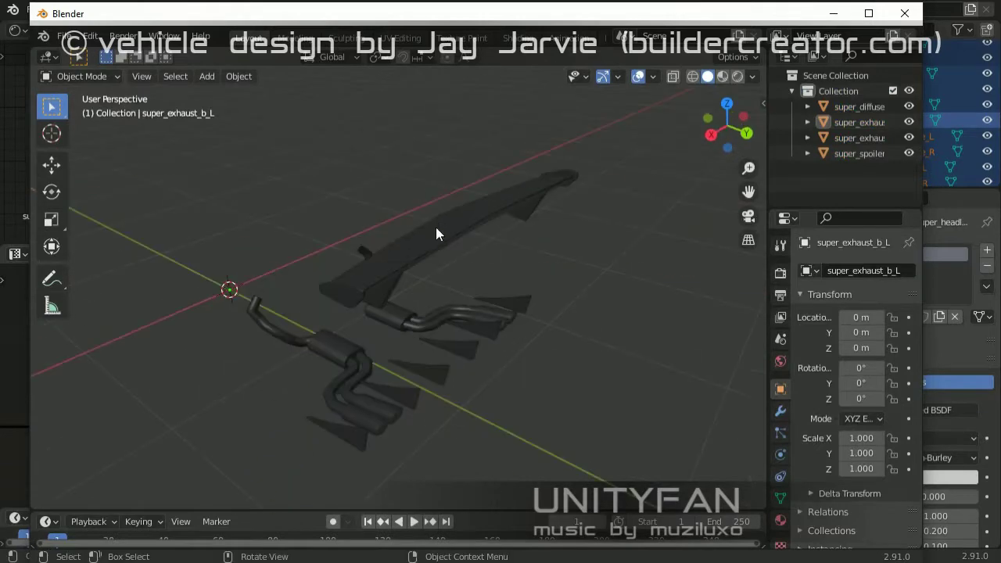
# Step: Open another fresh scene and delete its default cube, camera and light
pyautogui.click(64, 36)
pyautogui.click(227, 54)
pyautogui.click(508, 322)
pyautogui.moveTo(535, 391); pyautogui.dragTo(173, 133)
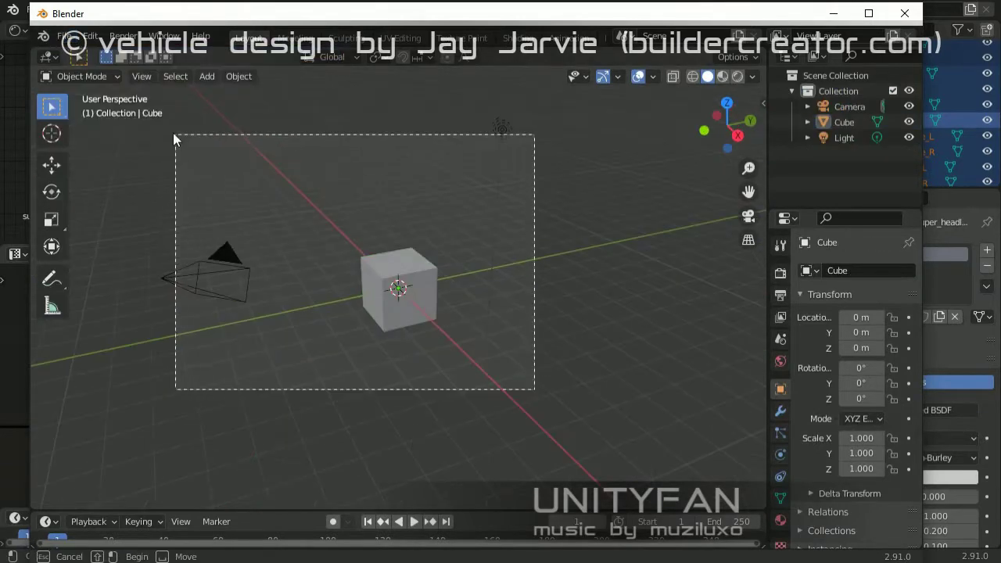
pyautogui.press('Delete')
pyautogui.click(65, 36)
# Step: Import super_windshield_dmg.dae and inspect it, then return to the car and select all its parts
pyautogui.moveTo(69, 201)
pyautogui.click(283, 241)
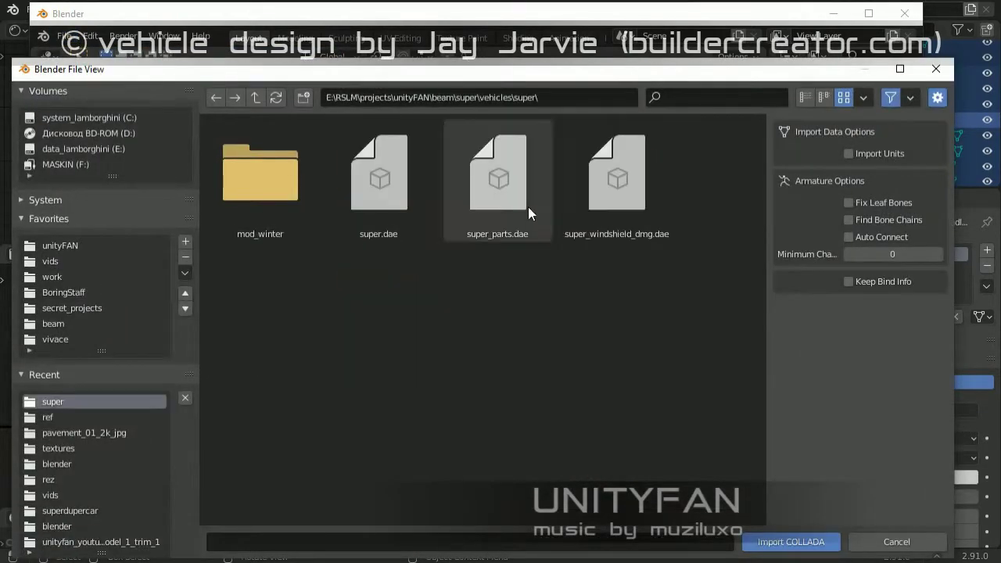
pyautogui.press('Return')
pyautogui.click(373, 277)
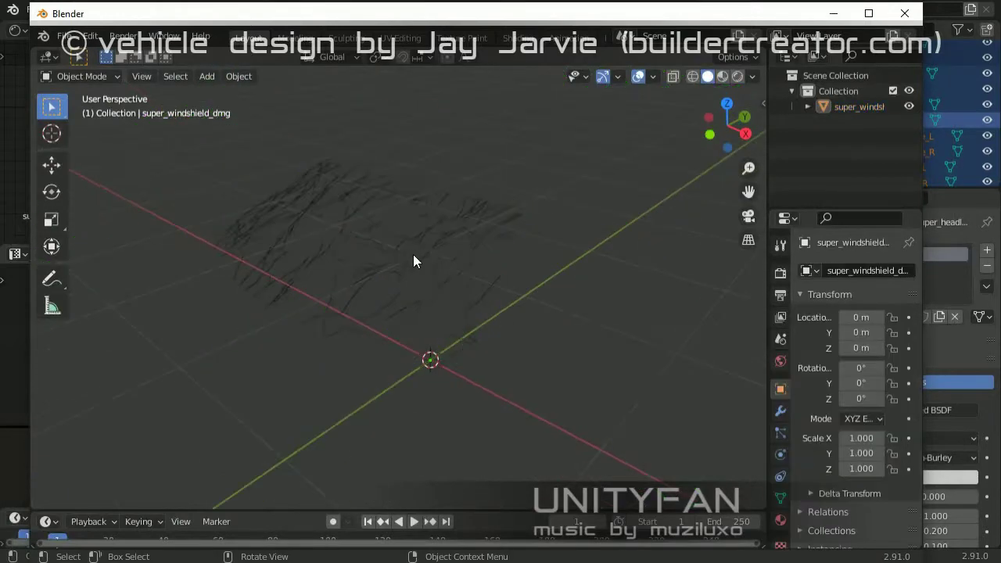
pyautogui.moveTo(727, 119); pyautogui.dragTo(711, 126)
pyautogui.click(235, 54)
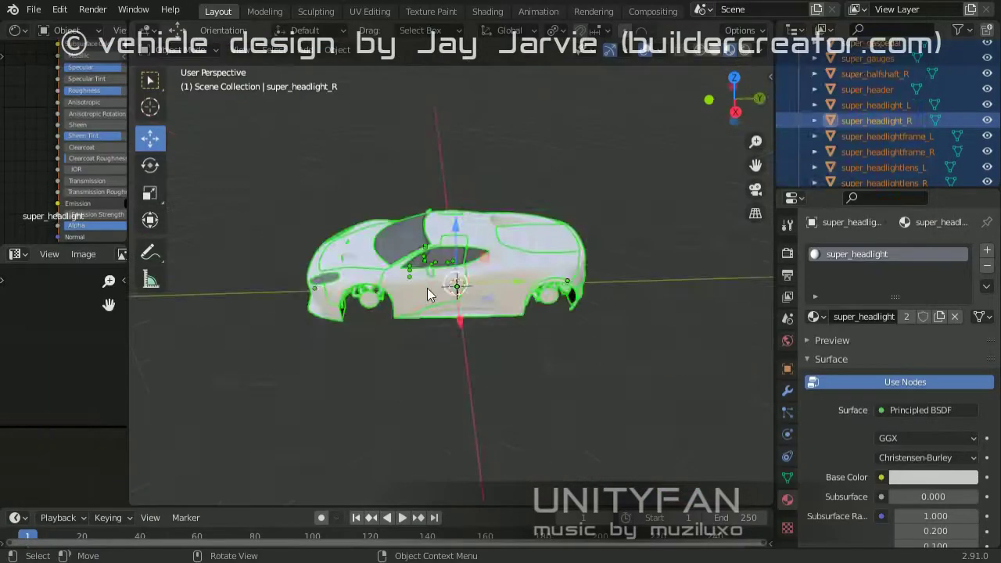
pyautogui.moveTo(670, 402); pyautogui.dragTo(259, 179)
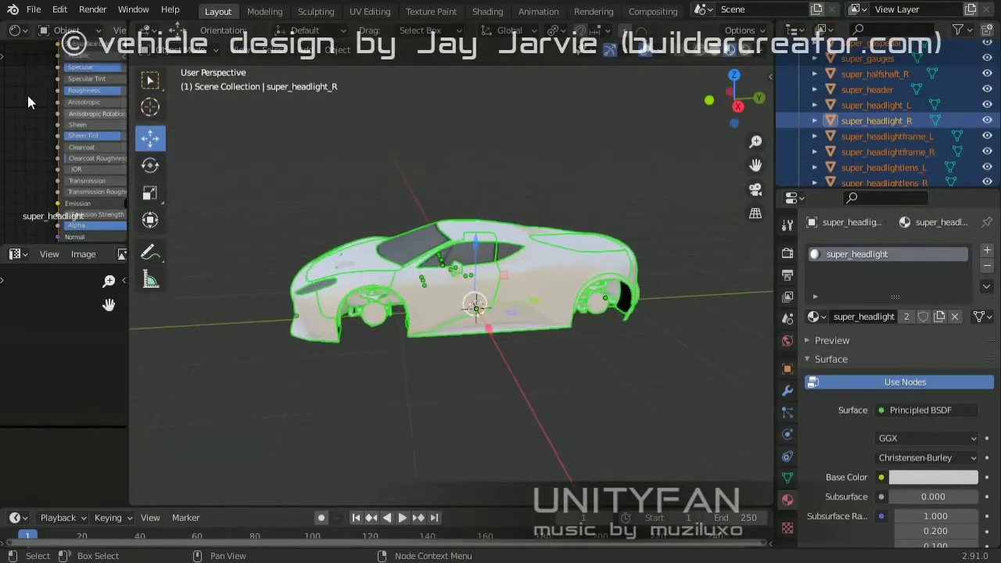
# Step: Export the car as Collada to super.dae in the super folder, then copy that file
pyautogui.click(244, 234)
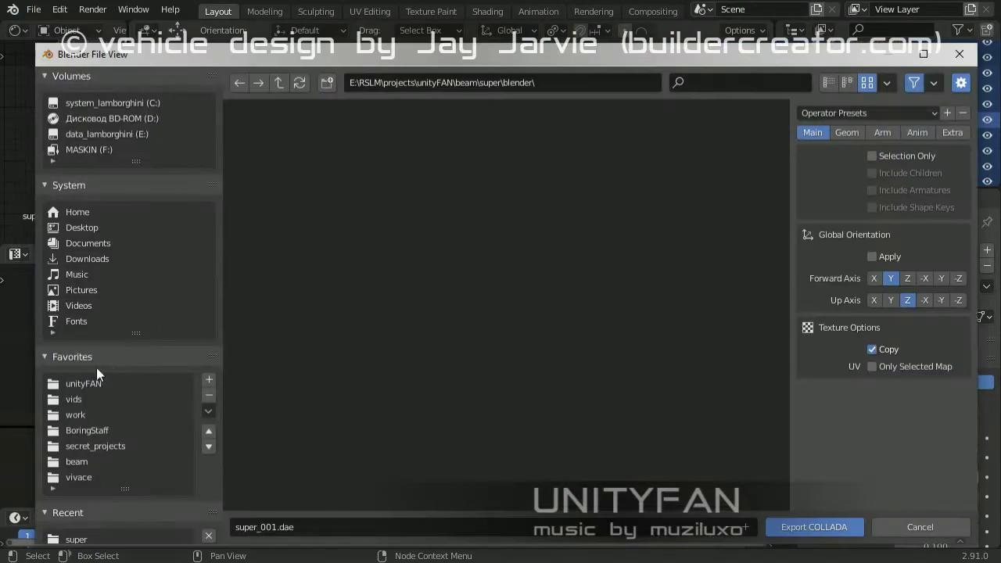
pyautogui.click(77, 387)
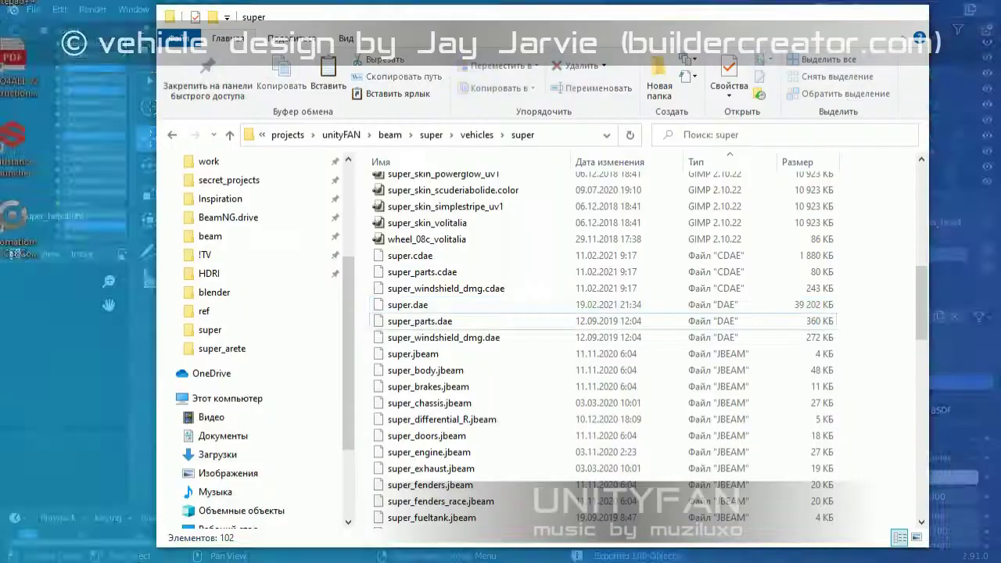
pyautogui.rightClick(416, 304)
pyautogui.click(467, 218)
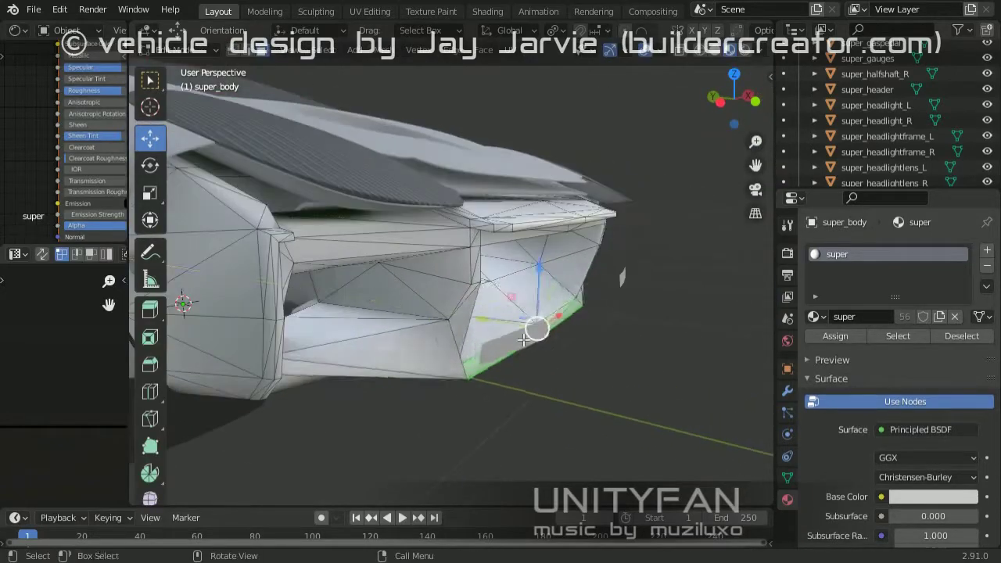
# Step: Slide a selected vertex of the lower front intake along the X axis
pyautogui.moveTo(536, 331)
pyautogui.mouseDown(button='middle')
pyautogui.moveTo(561, 329)
pyautogui.moveTo(301, 180)
pyautogui.mouseUp(button='middle')
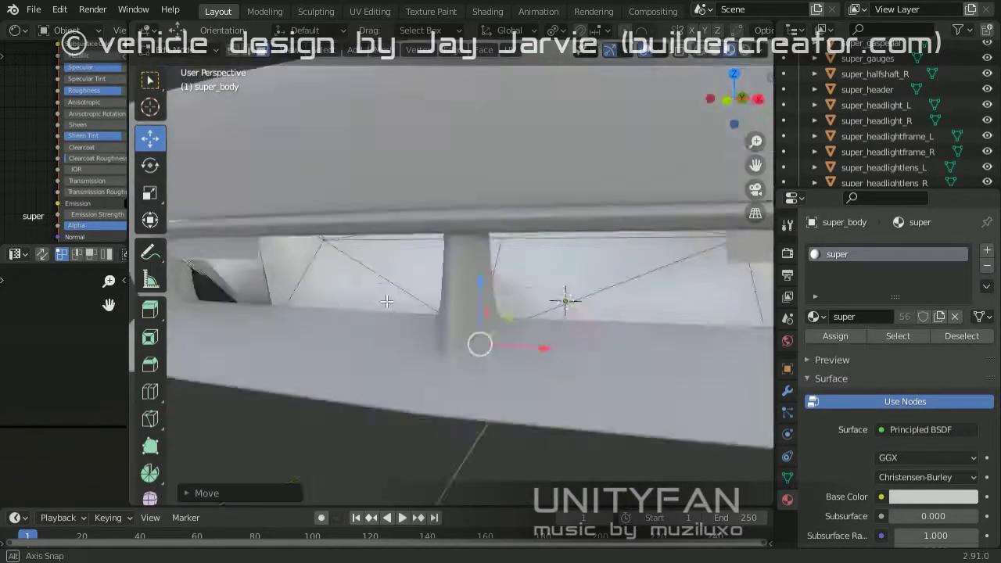
pyautogui.moveTo(563, 297); pyautogui.dragTo(438, 330, button='middle')
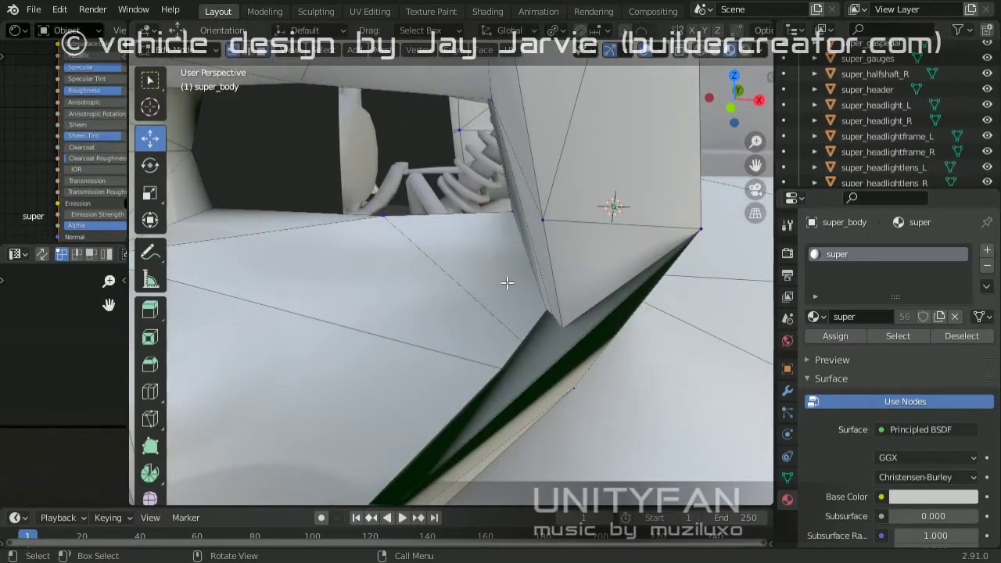
pyautogui.press('g')
pyautogui.press('x')
pyautogui.click(353, 359)
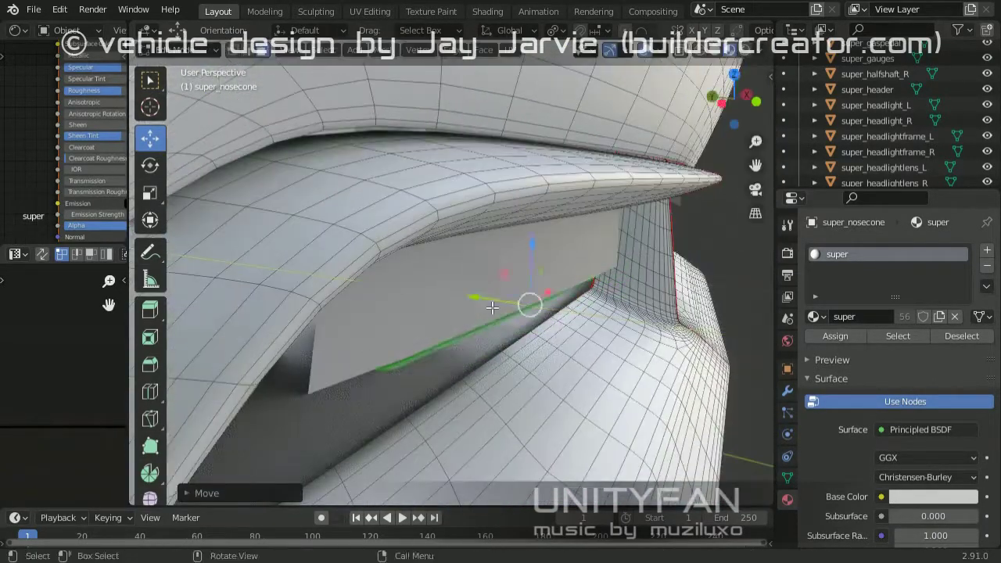
# Step: Duplicate the nosecone intake strip and add a loop cut on the nose intake
pyautogui.moveTo(558, 261)
pyautogui.mouseDown(button='middle')
pyautogui.moveTo(589, 304)
pyautogui.moveTo(431, 297)
pyautogui.moveTo(503, 315)
pyautogui.moveTo(469, 295)
pyautogui.moveTo(574, 316)
pyautogui.moveTo(496, 276)
pyautogui.moveTo(585, 303)
pyautogui.mouseUp(button='middle')
pyautogui.hotkey('shift', 'd')
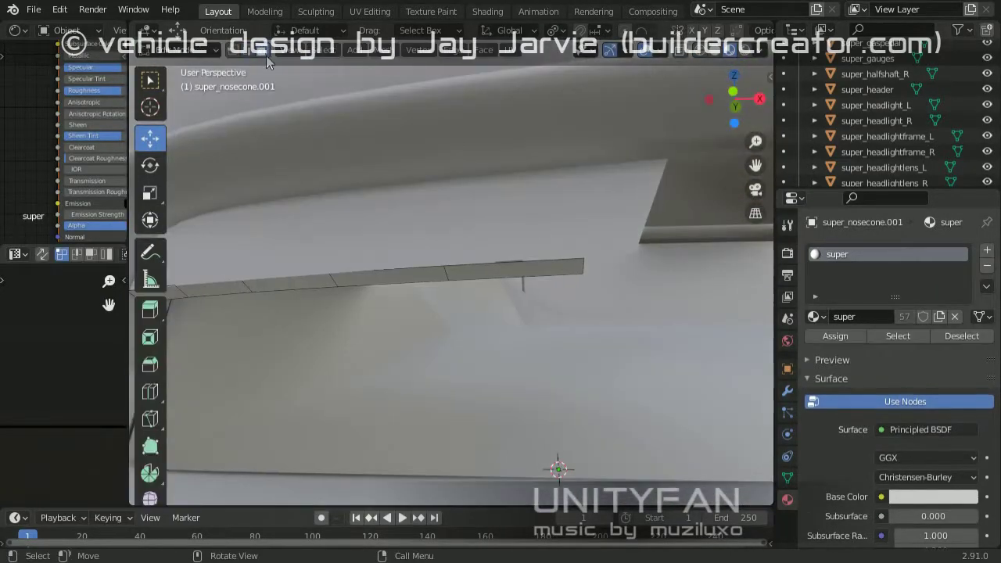
pyautogui.click(718, 272)
pyautogui.moveTo(718, 272)
pyautogui.mouseDown(button='middle')
pyautogui.moveTo(279, 87)
pyautogui.moveTo(719, 431)
pyautogui.moveTo(603, 357)
pyautogui.moveTo(286, 277)
pyautogui.moveTo(480, 248)
pyautogui.moveTo(503, 305)
pyautogui.moveTo(287, 290)
pyautogui.mouseUp(button='middle')
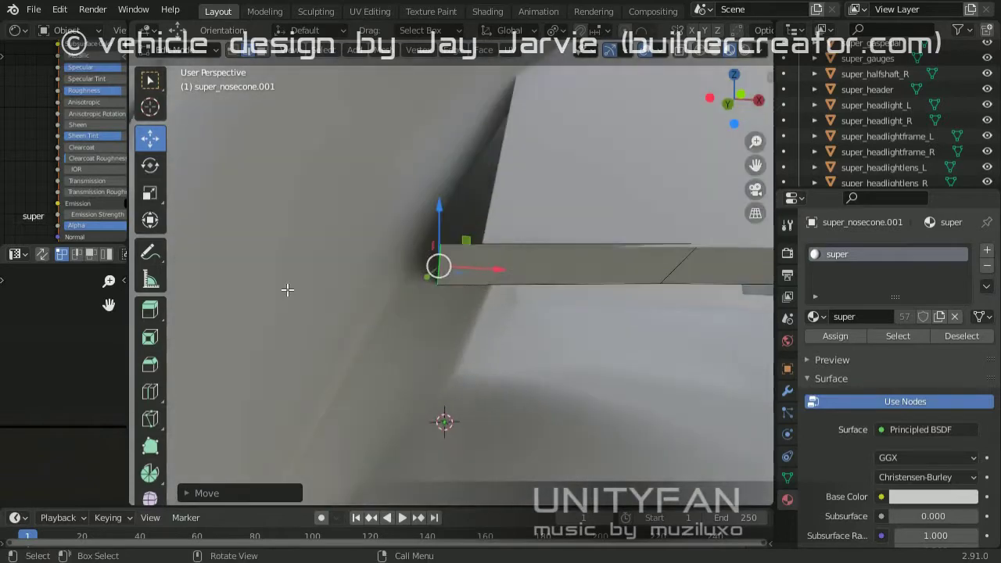
pyautogui.moveTo(463, 269)
pyautogui.mouseDown(button='middle')
pyautogui.moveTo(480, 210)
pyautogui.moveTo(442, 195)
pyautogui.moveTo(569, 255)
pyautogui.moveTo(485, 248)
pyautogui.moveTo(452, 299)
pyautogui.mouseUp(button='middle')
pyautogui.press('Tab')
pyautogui.press('Tab')
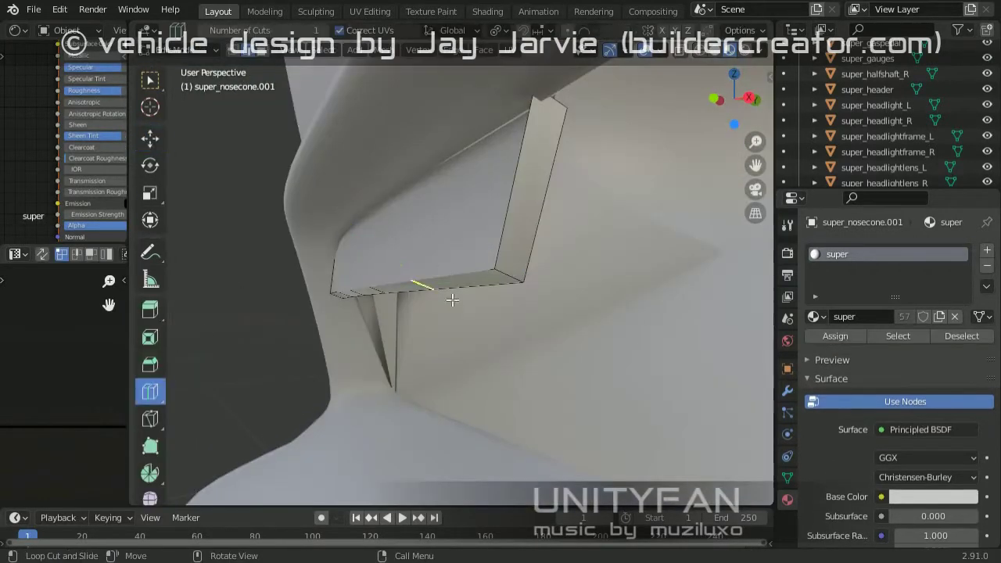
pyautogui.moveTo(369, 215)
pyautogui.mouseDown(button='middle')
pyautogui.moveTo(662, 179)
pyautogui.moveTo(616, 139)
pyautogui.moveTo(489, 203)
pyautogui.moveTo(559, 251)
pyautogui.moveTo(507, 304)
pyautogui.moveTo(515, 361)
pyautogui.moveTo(559, 345)
pyautogui.moveTo(462, 359)
pyautogui.moveTo(527, 327)
pyautogui.mouseUp(button='middle')
pyautogui.press('Tab')
# Step: Add a Mirror modifier to super_nosecone and apply it
pyautogui.click(787, 390)
pyautogui.click(833, 251)
pyautogui.click(649, 398)
pyautogui.hotkey('ctrl', 'a')
pyautogui.click(531, 344)
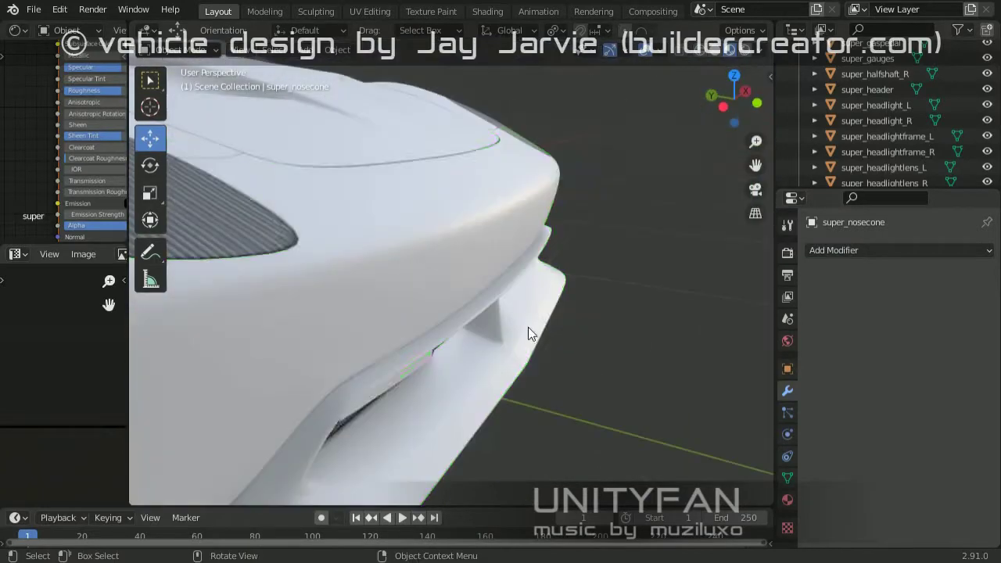
pyautogui.scroll(-5, 912, 141)
pyautogui.moveTo(548, 258); pyautogui.dragTo(569, 238, button='middle')
# Step: Select the left headlight lens and bring its UV island into view in an enlarged image editor
pyautogui.click(585, 313)
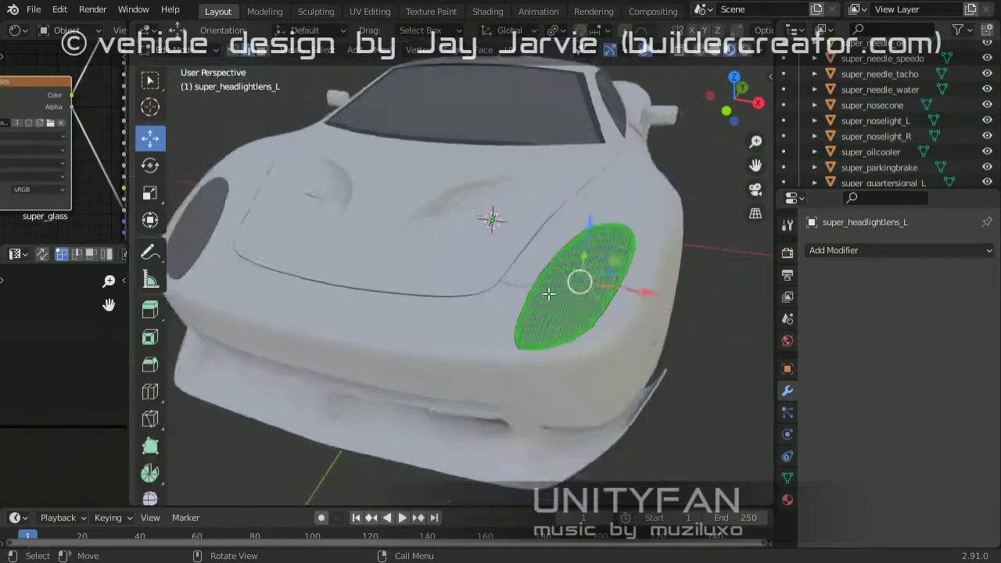
pyautogui.moveTo(579, 284); pyautogui.dragTo(547, 282, button='middle')
pyautogui.moveTo(129, 352); pyautogui.dragTo(492, 351)
pyautogui.scroll(2, 281, 361)
pyautogui.moveTo(280, 361); pyautogui.dragTo(180, 297, button='middle')
# Step: Show super_glass_d.dds in the Image Editor and rotate and move the left lens UV island onto it
pyautogui.click(413, 254)
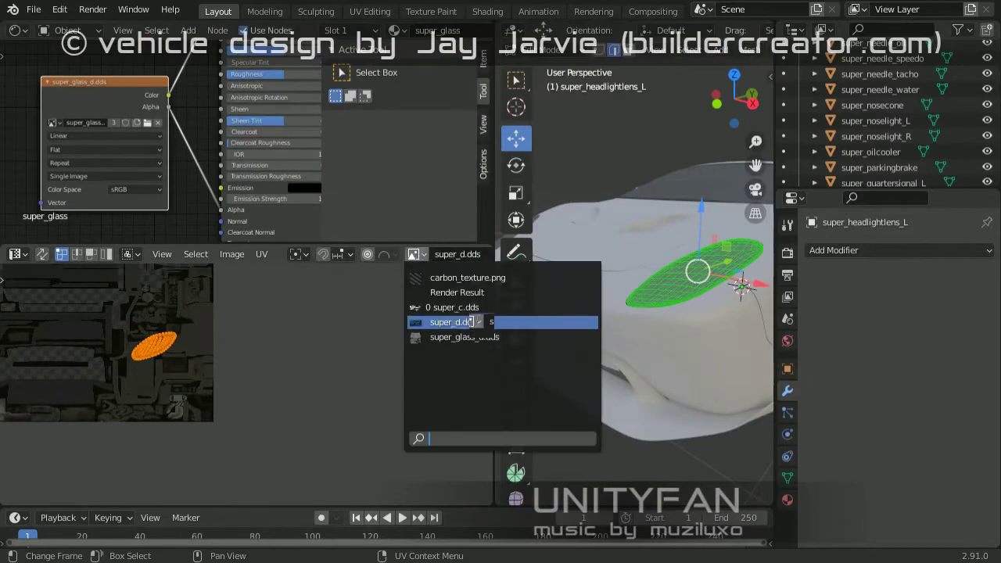
pyautogui.click(454, 307)
pyautogui.click(413, 254)
pyautogui.click(485, 368)
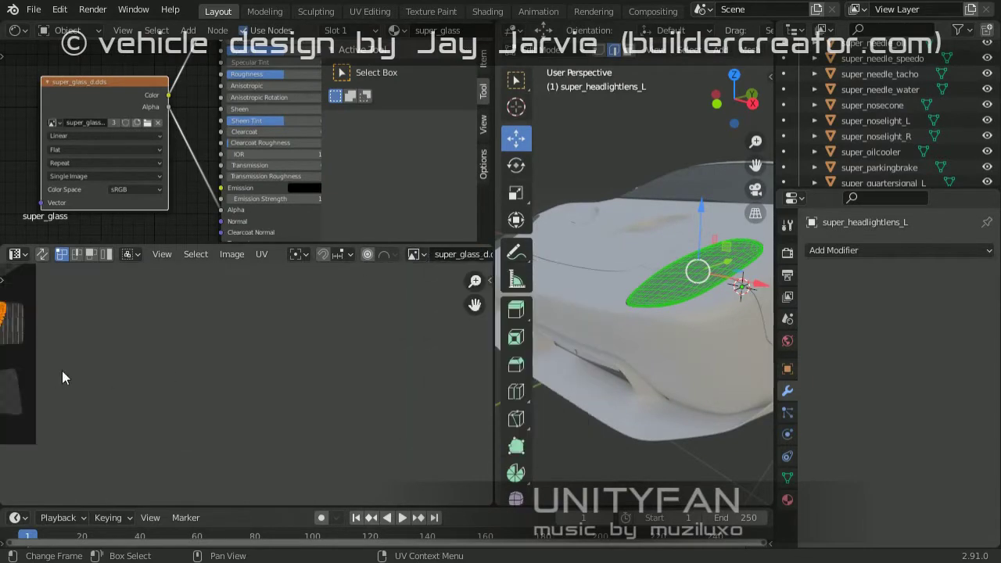
pyautogui.moveTo(278, 323); pyautogui.dragTo(259, 368, button='middle')
pyautogui.scroll(2, 313, 347)
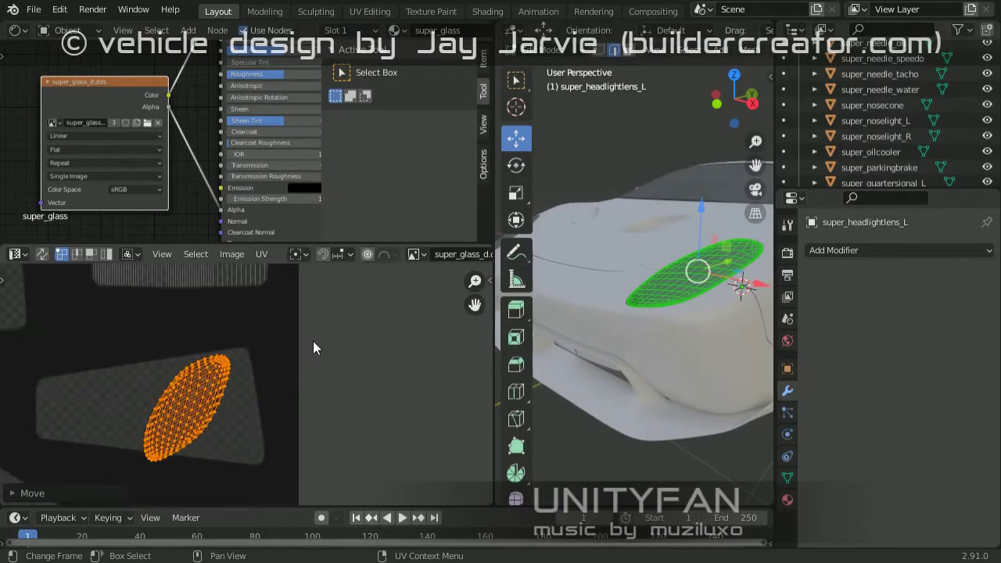
pyautogui.press('r')
pyautogui.click(289, 384)
pyautogui.press('g')
pyautogui.click(290, 386)
# Step: Select the right headlight lens, leave Edit Mode and enlarge the 3D view over the editors
pyautogui.moveTo(625, 313); pyautogui.dragTo(594, 297, button='middle')
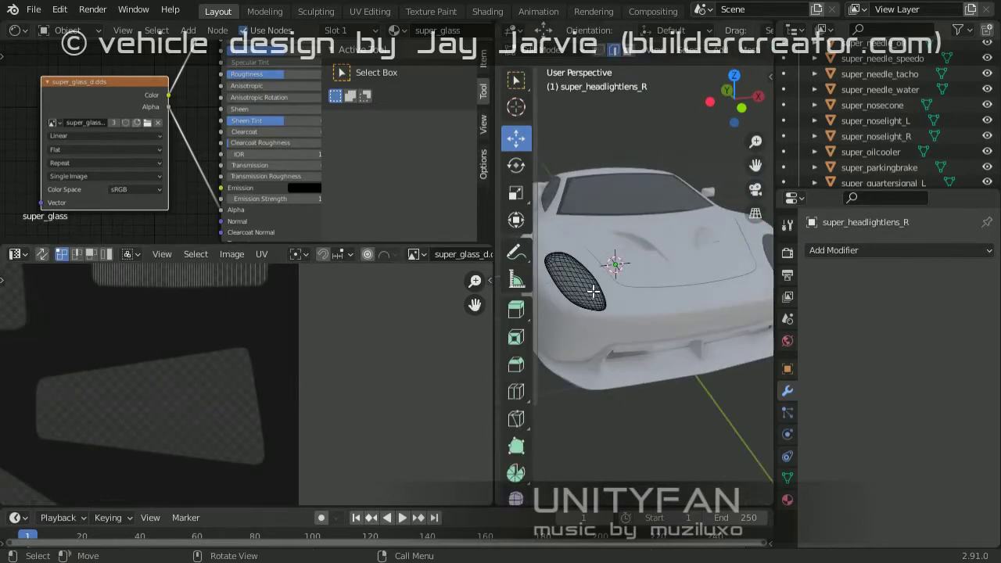
pyautogui.click(582, 279)
pyautogui.scroll(3, 214, 413)
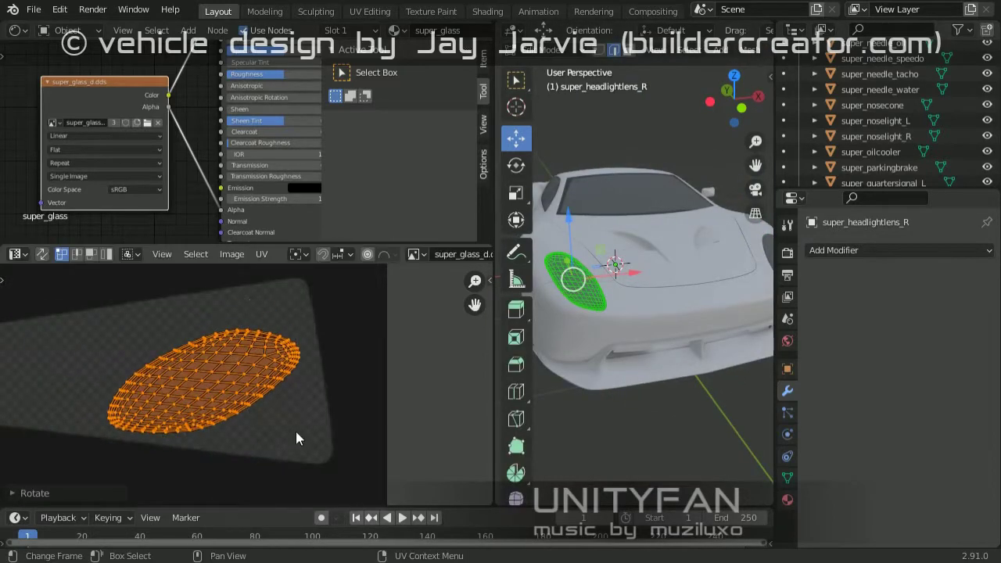
pyautogui.press('Tab')
pyautogui.moveTo(493, 336); pyautogui.dragTo(115, 360)
pyautogui.moveTo(427, 384); pyautogui.dragTo(401, 366, button='middle')
# Step: Save the blend file, select all 100 car objects and export them as Collada
pyautogui.click(34, 9)
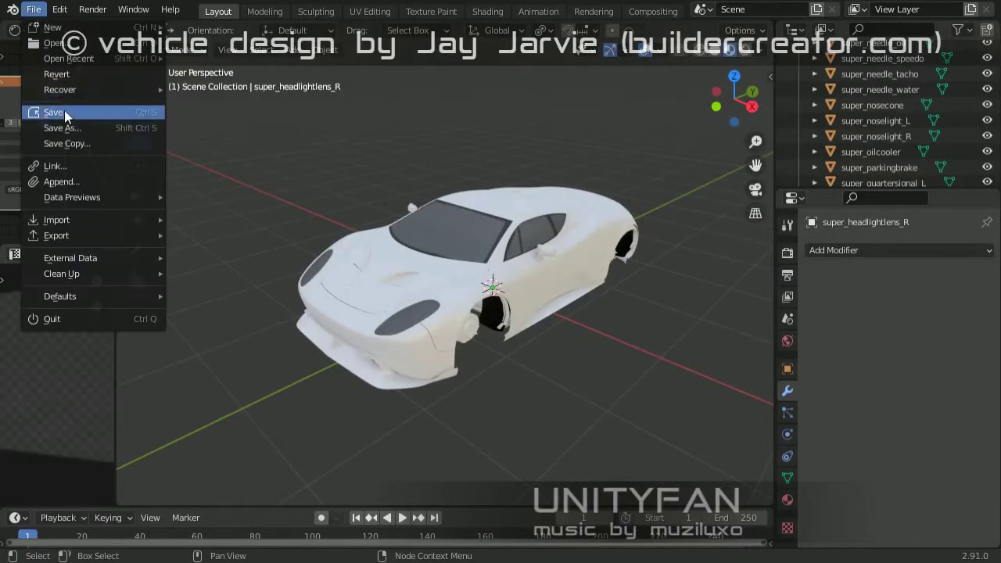
pyautogui.click(66, 115)
pyautogui.moveTo(670, 480); pyautogui.dragTo(240, 153)
pyautogui.click(34, 9)
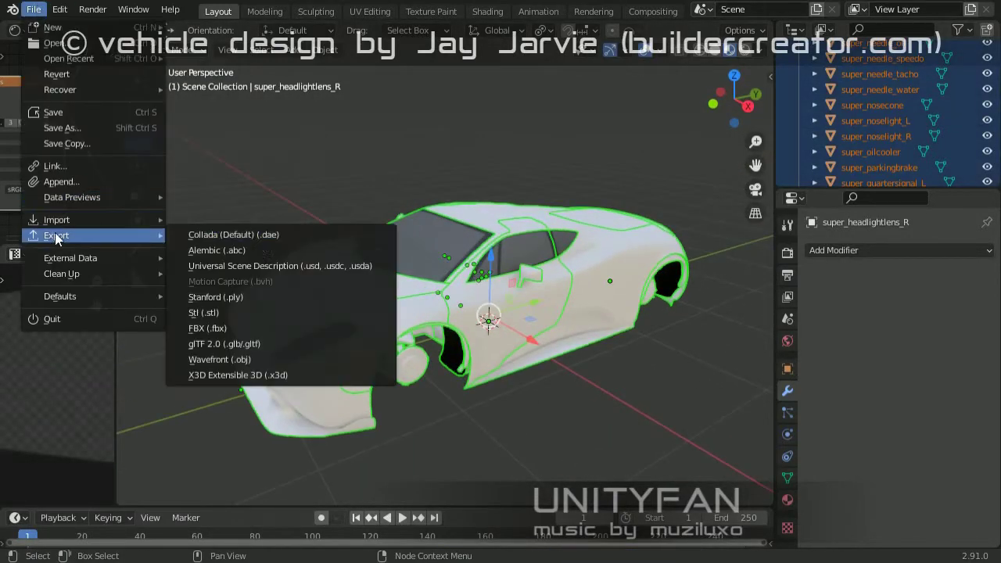
pyautogui.click(222, 234)
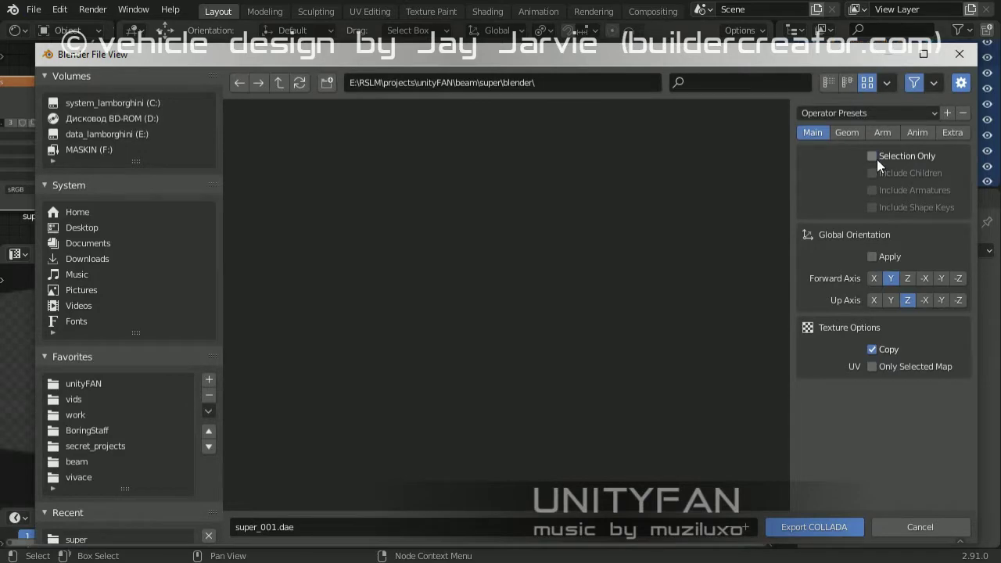
pyautogui.press('Return')
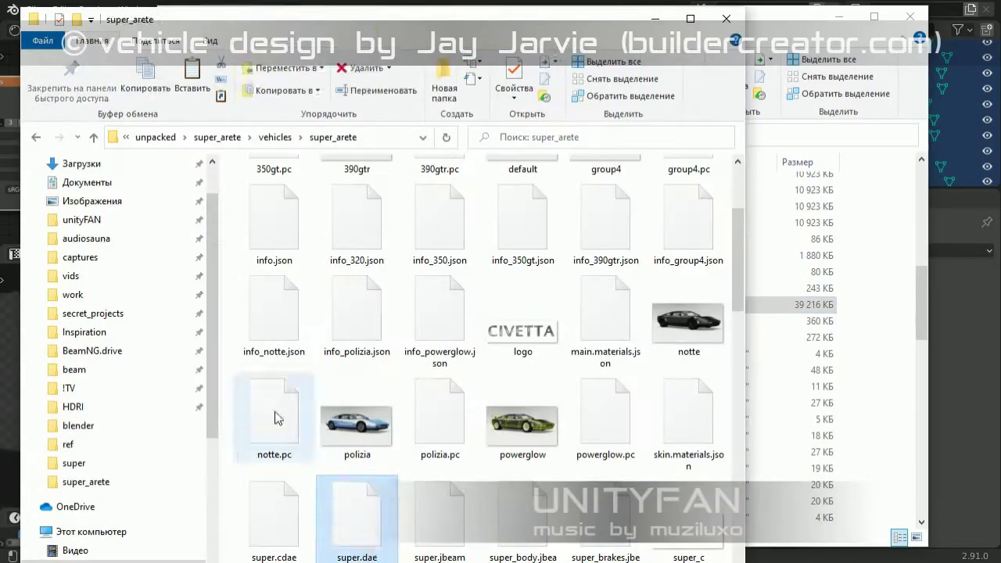
# Step: Paste the copied super.dae into the super_arete folder with Вставить
pyautogui.rightClick(228, 192)
pyautogui.click(274, 301)
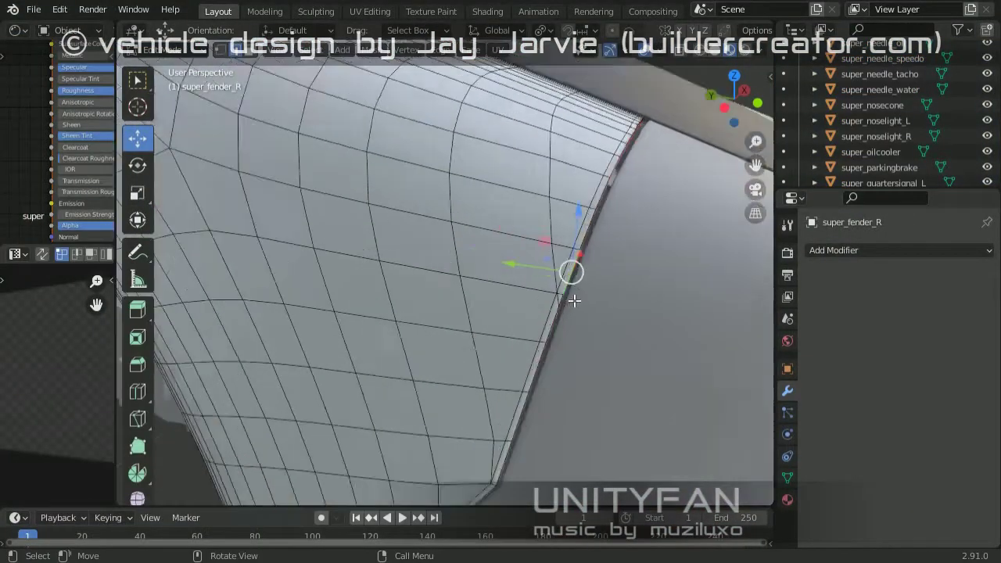
# Step: Merge the selected vertices and dissolve the stray edges on the first fender, back in object mode
pyautogui.moveTo(494, 290); pyautogui.dragTo(461, 341, button='middle')
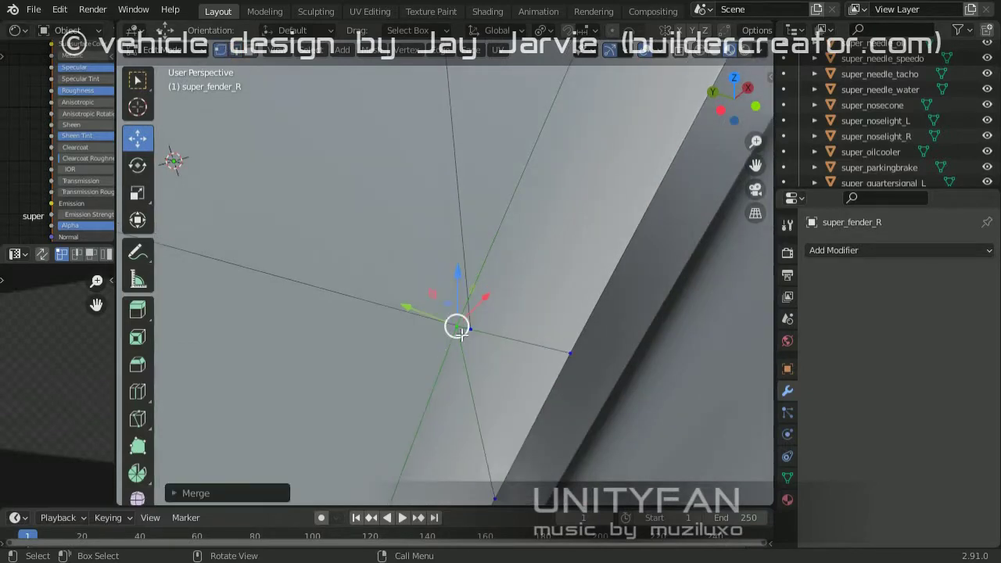
pyautogui.moveTo(509, 347)
pyautogui.mouseDown(button='middle')
pyautogui.moveTo(306, 349)
pyautogui.moveTo(426, 267)
pyautogui.mouseUp(button='middle')
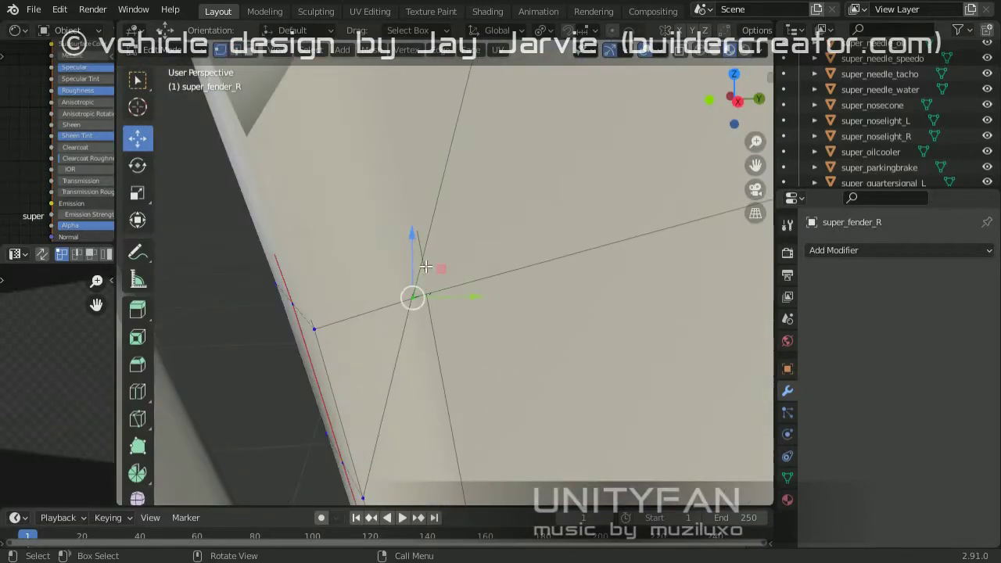
pyautogui.click(359, 307)
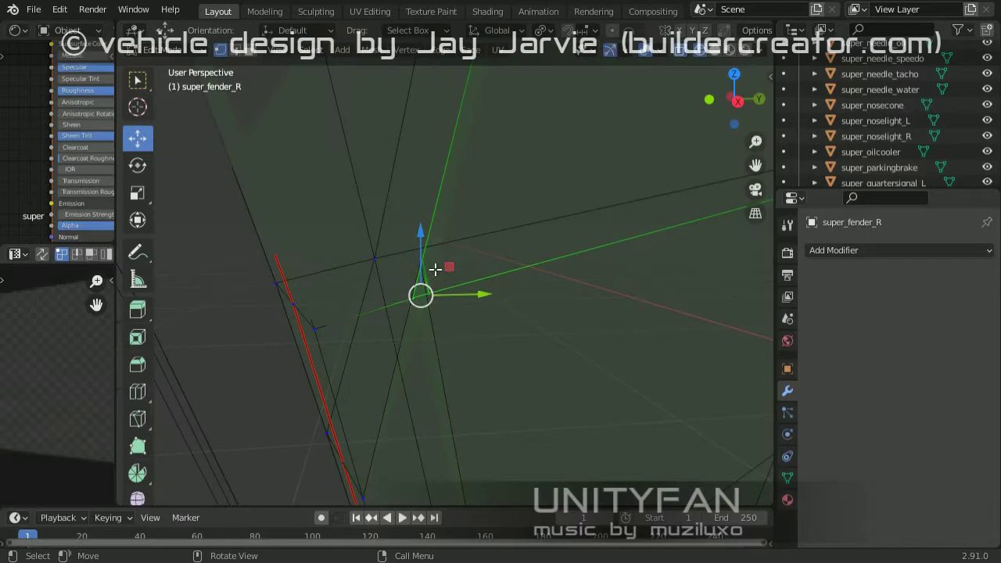
pyautogui.click(444, 311)
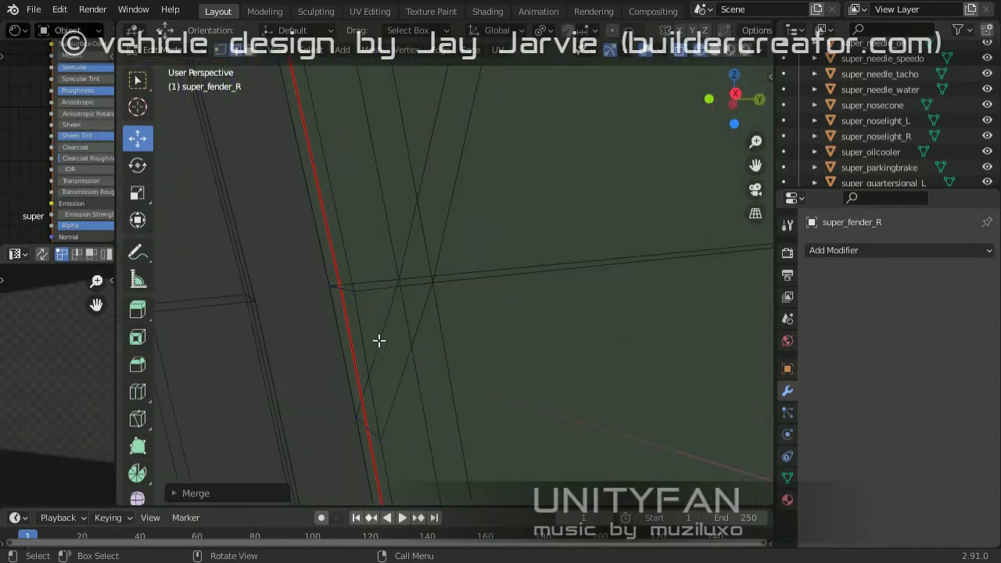
pyautogui.press('x')
pyautogui.click(426, 393)
pyautogui.hotkey('shift', 'z')
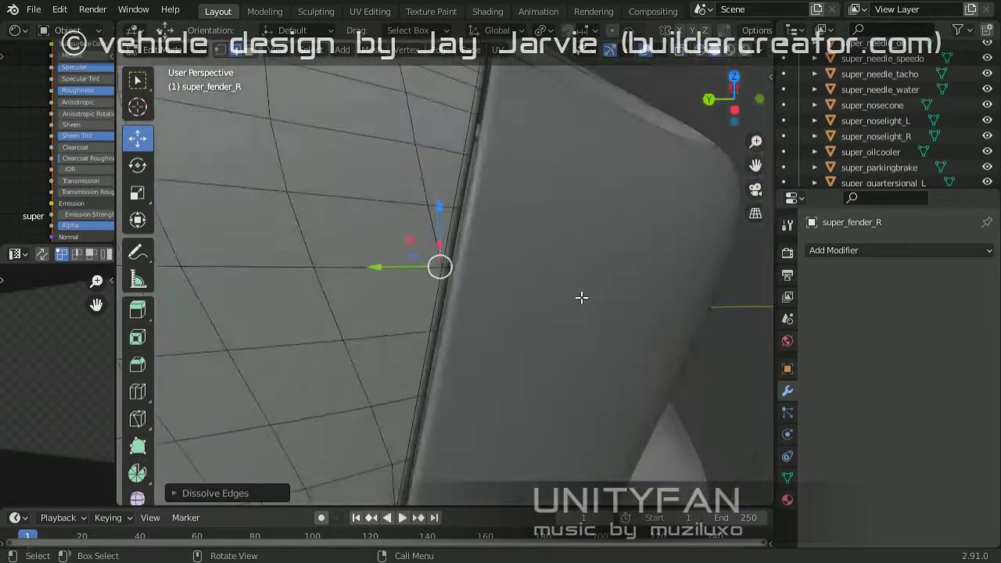
pyautogui.press('Tab')
pyautogui.scroll(-3, 427, 273)
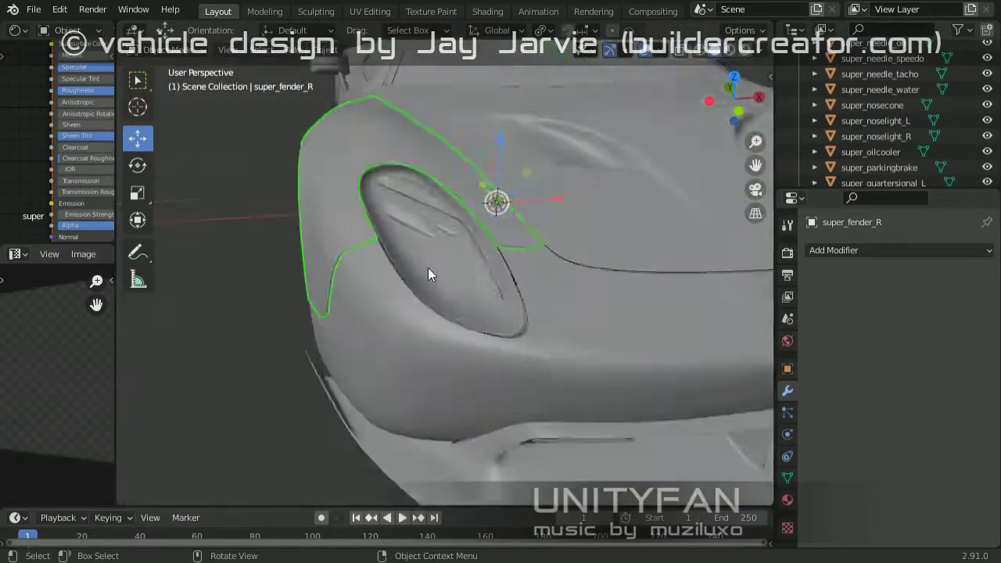
# Step: On super_fender_L, merge the edge vertices and dissolve the stray edges, then return to object mode
pyautogui.moveTo(428, 273); pyautogui.dragTo(409, 239, button='middle')
pyautogui.click(409, 240)
pyautogui.press('Tab')
pyautogui.scroll(5, 373, 229)
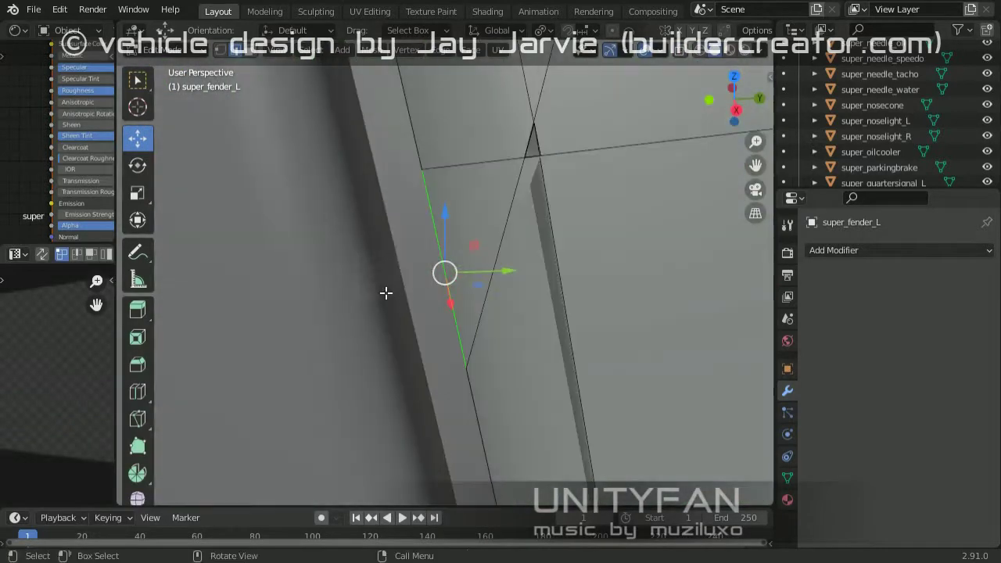
pyautogui.moveTo(385, 293); pyautogui.dragTo(598, 294, button='middle')
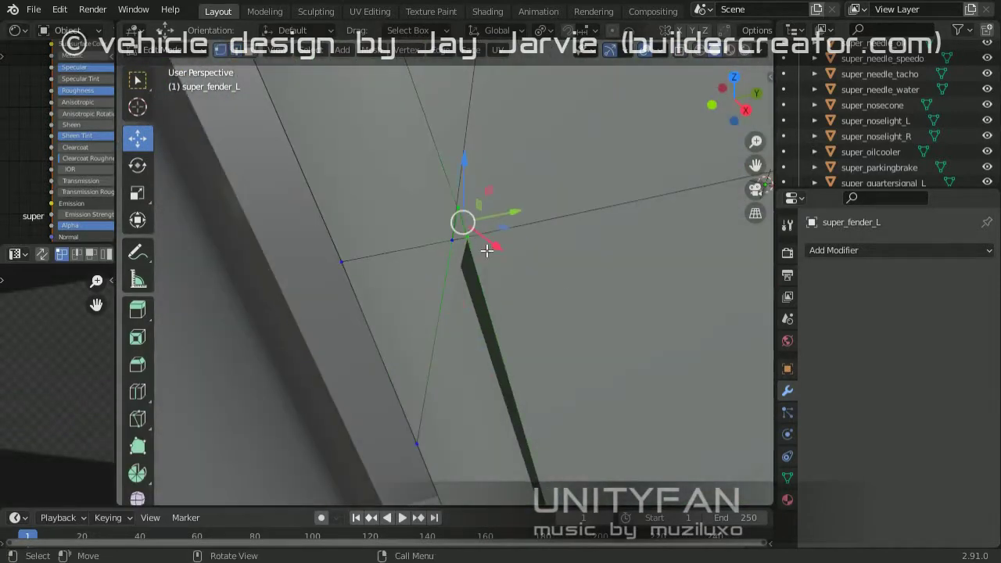
pyautogui.press('m')
pyautogui.click(486, 258)
pyautogui.moveTo(420, 208); pyautogui.dragTo(351, 230, button='middle')
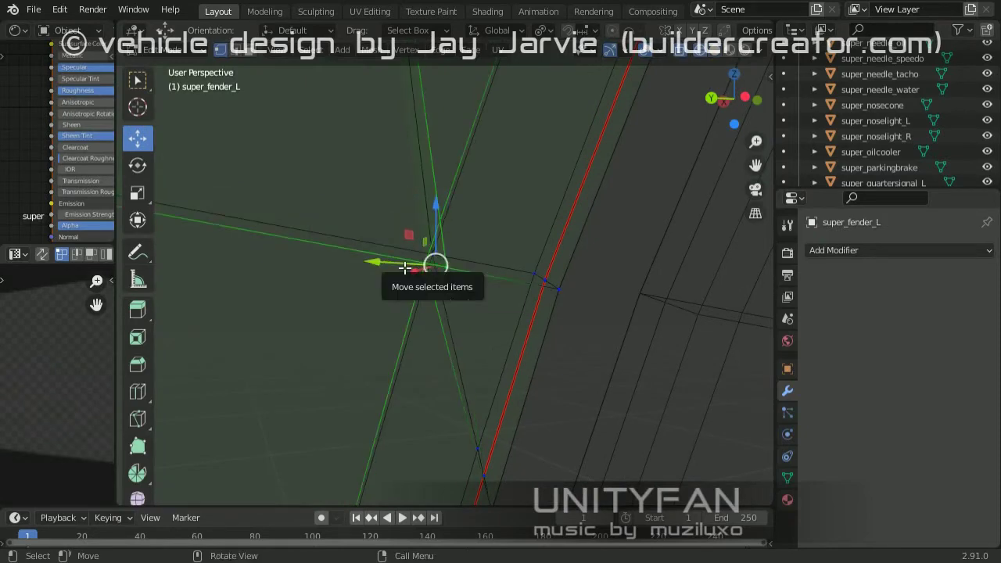
pyautogui.hotkey('ctrl', 'x')
pyautogui.moveTo(514, 443); pyautogui.dragTo(406, 384, button='middle')
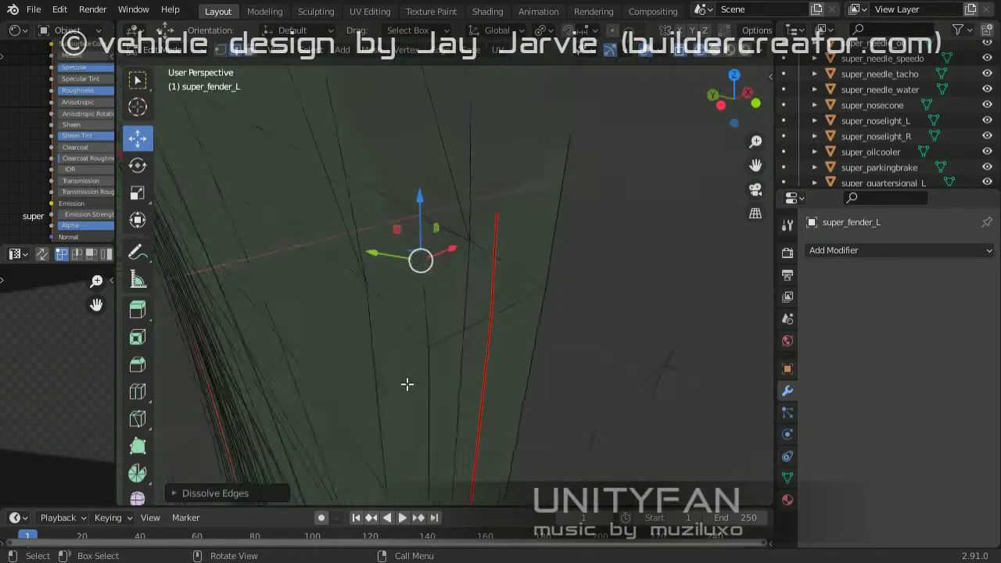
pyautogui.press('Tab')
pyautogui.scroll(-6, 405, 333)
pyautogui.moveTo(563, 339); pyautogui.dragTo(517, 377, button='middle')
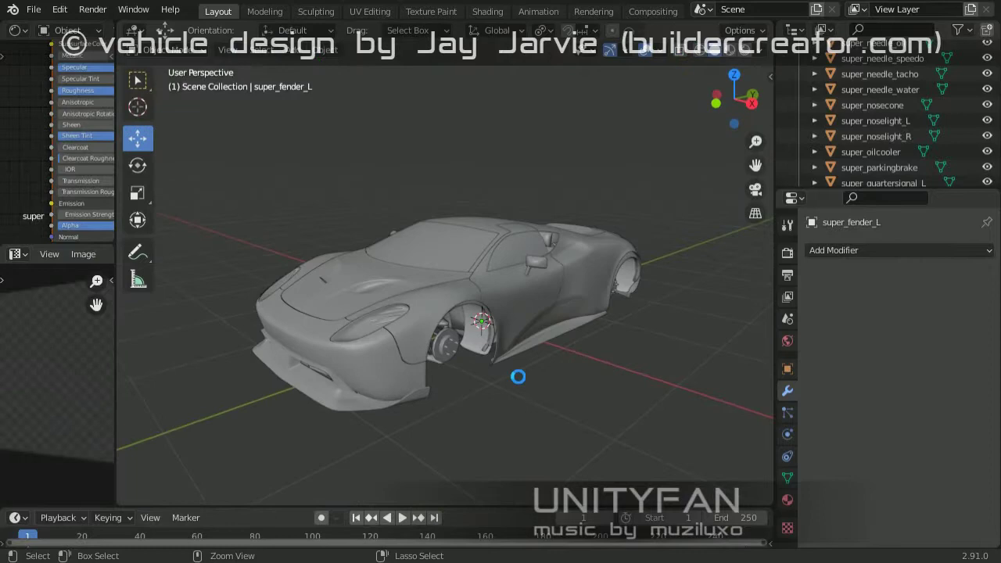
# Step: Save the blend file and export all car objects as COLLADA into vehicles\super
pyautogui.hotkey('ctrl', 's')
pyautogui.press('a')
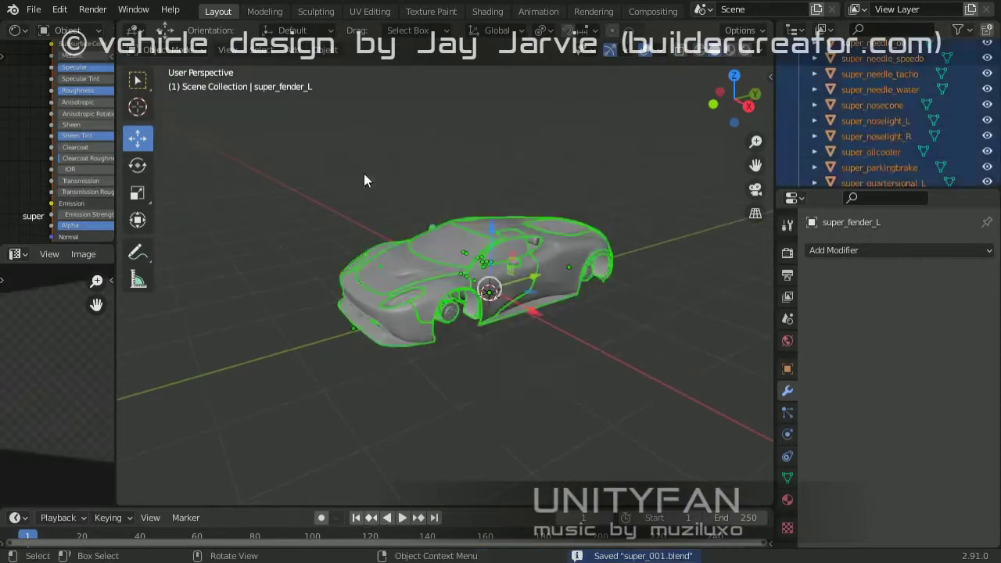
pyautogui.moveTo(711, 436); pyautogui.dragTo(287, 128)
pyautogui.click(34, 10)
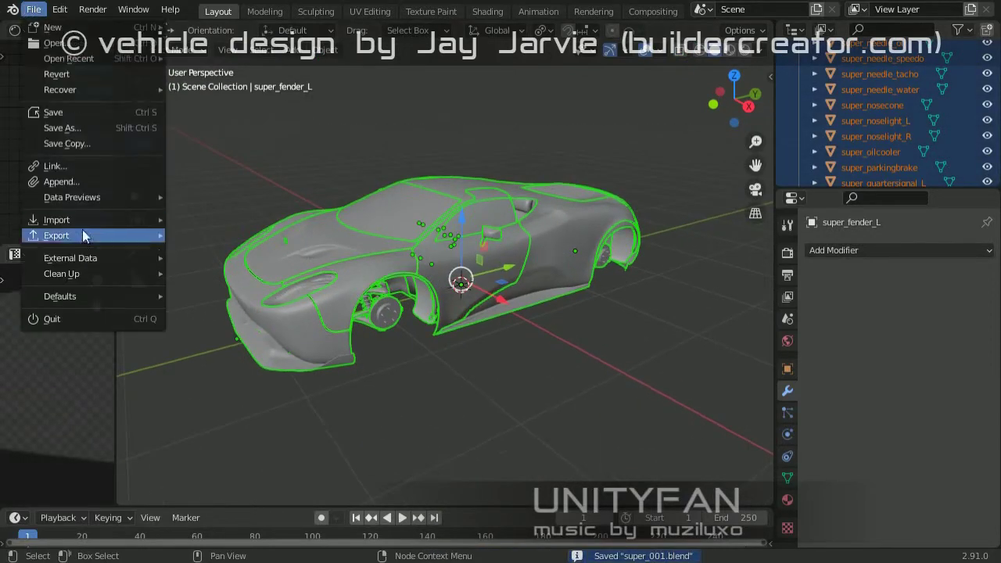
pyautogui.moveTo(56, 235)
pyautogui.click(252, 237)
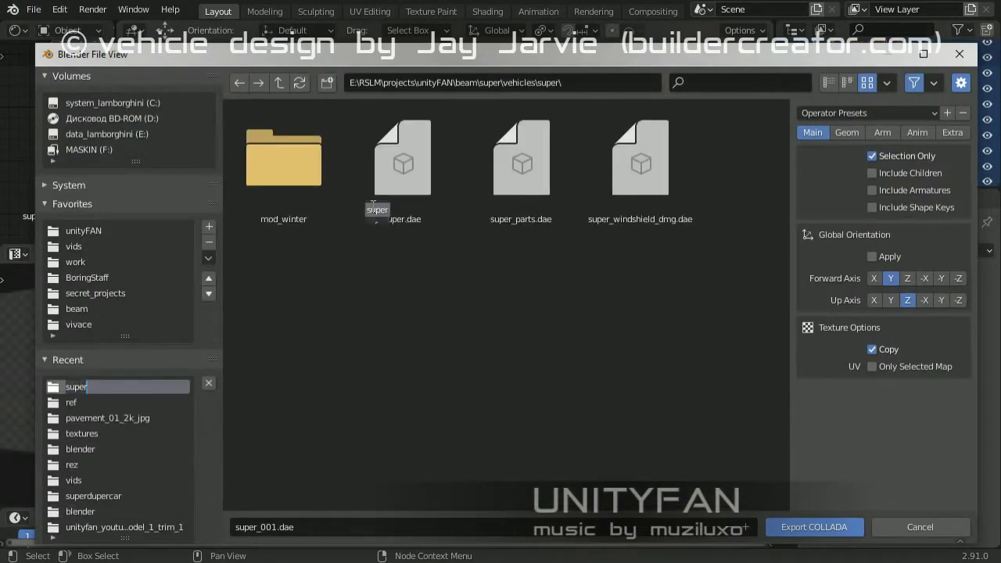
pyautogui.click(854, 525)
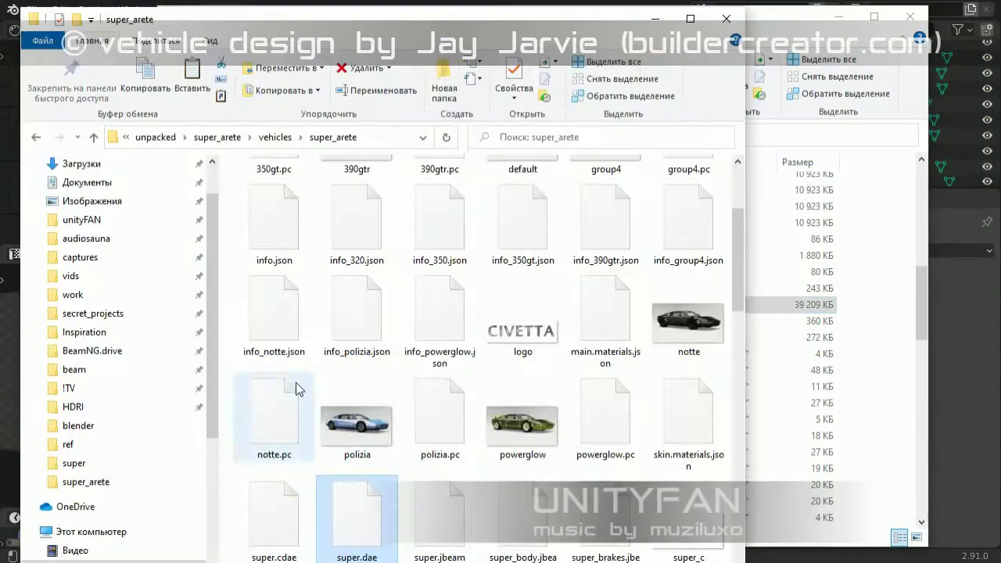
# Step: Paste the copied files into super_arete, replacing existing ones, and go back to Blender
pyautogui.rightClick(230, 377)
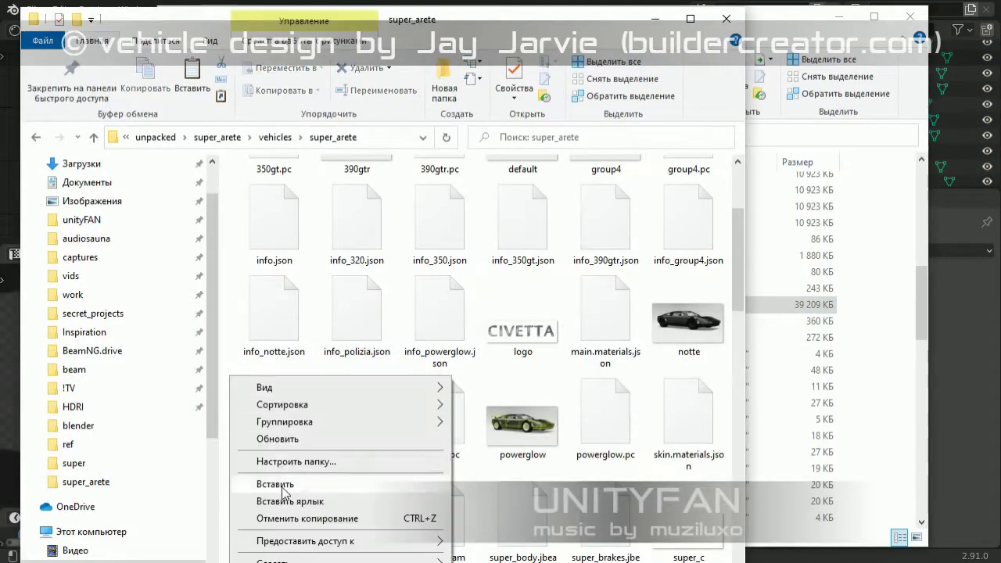
pyautogui.click(276, 484)
pyautogui.click(371, 167)
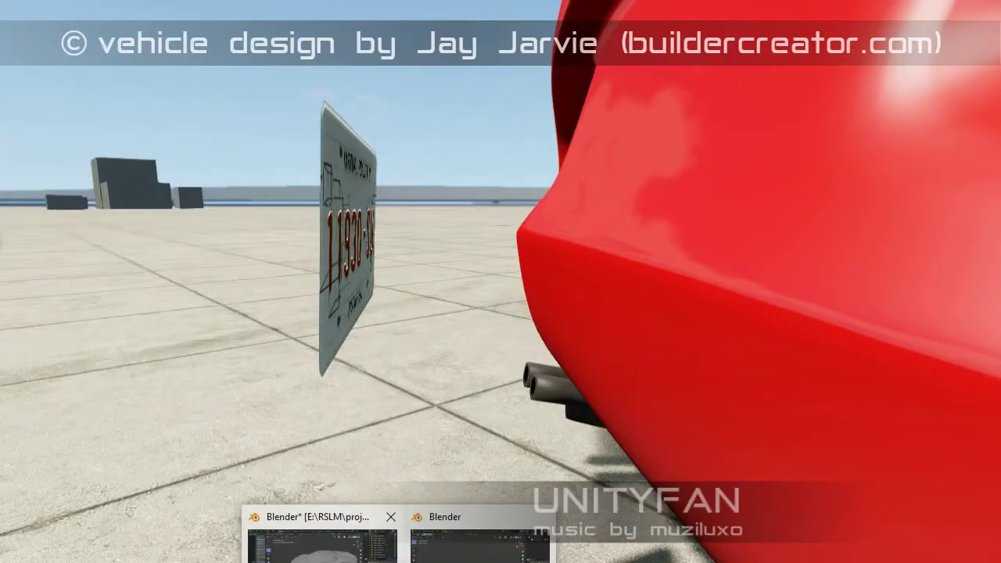
pyautogui.click(322, 543)
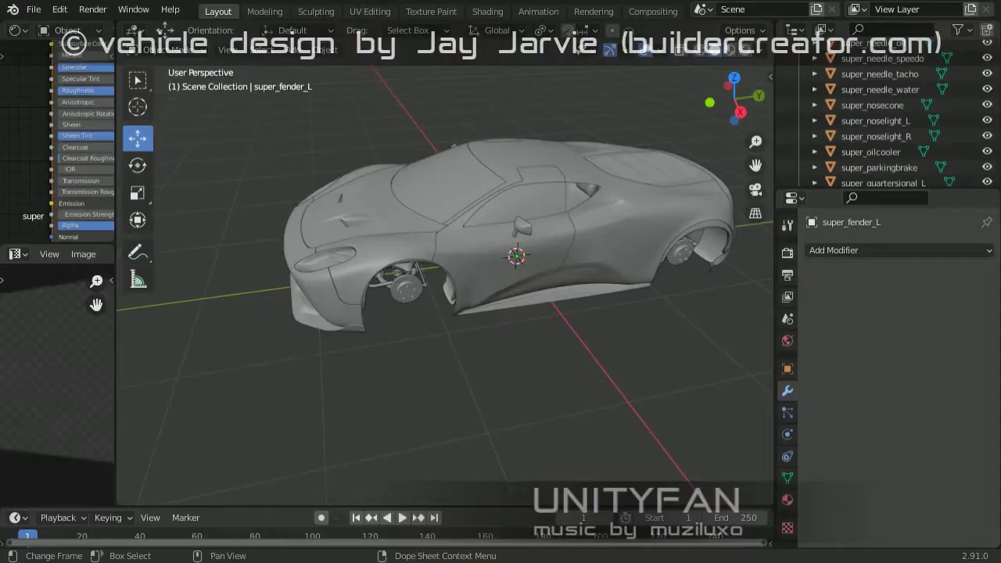
# Step: Open super.jbeam from the vehicles\super folder with Edit with Notepad++
pyautogui.click(289, 548)
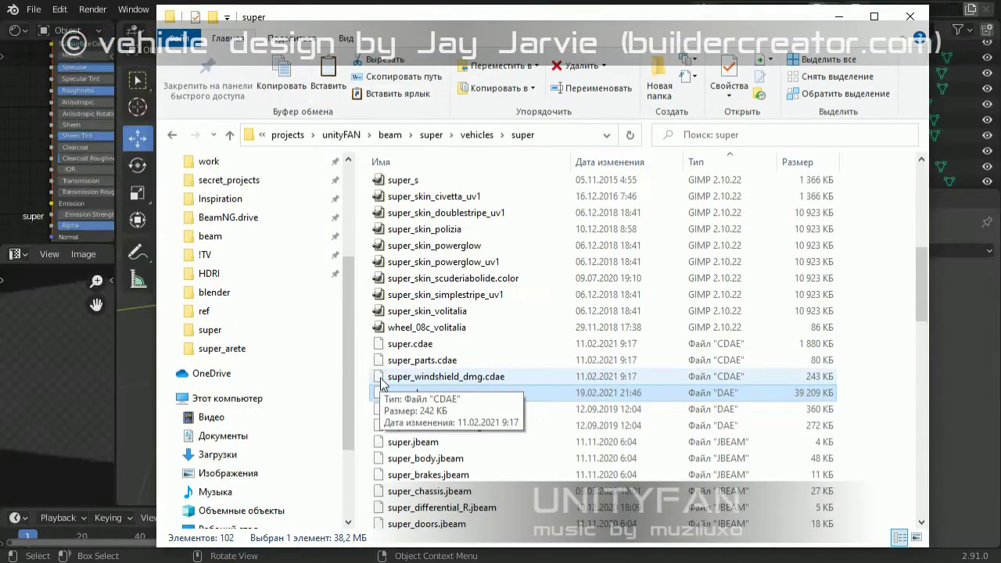
pyautogui.scroll(-1, 508, 274)
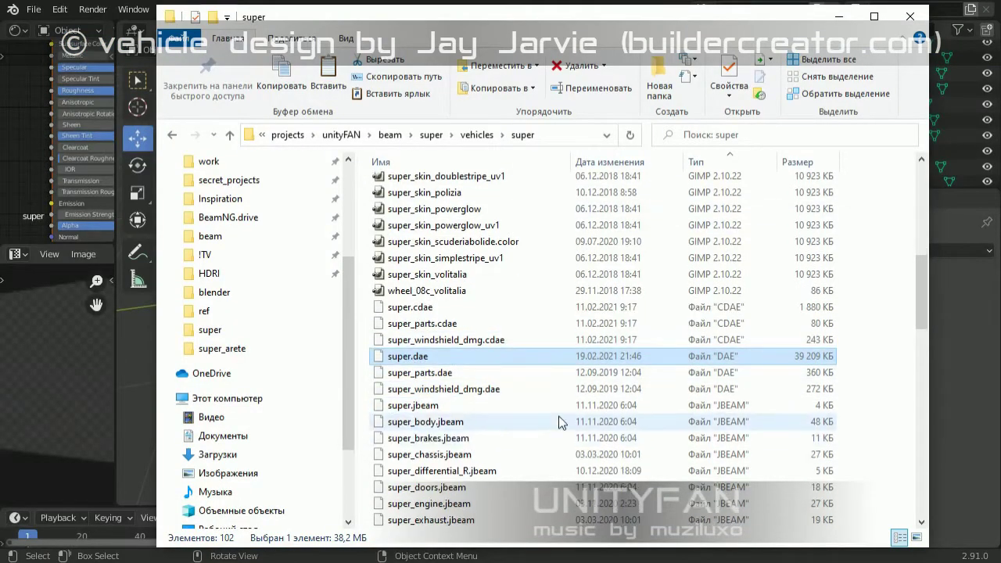
pyautogui.scroll(-1, 489, 438)
pyautogui.scroll(3, 466, 518)
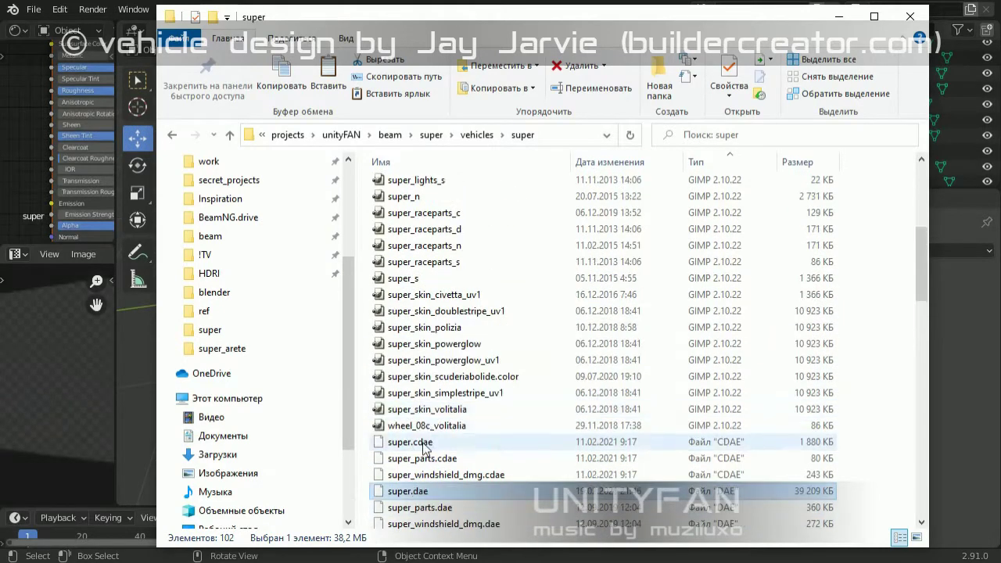
pyautogui.scroll(-3, 426, 446)
pyautogui.rightClick(443, 425)
pyautogui.click(440, 435)
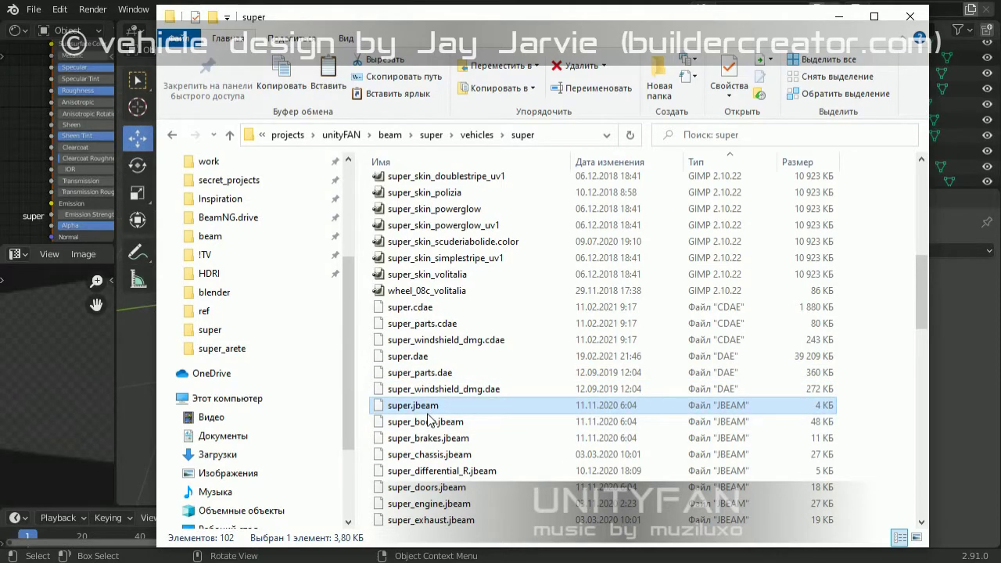
pyautogui.rightClick(423, 415)
pyautogui.click(461, 72)
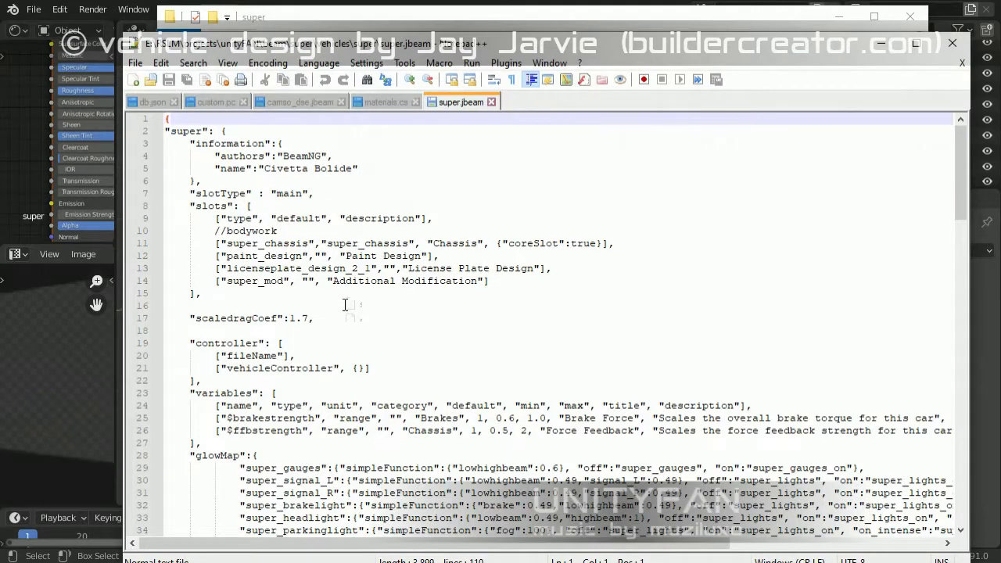
# Step: Close the materials.cs, camso_dse.jbeam, custom.pc and db.json tabs, leaving super.jbeam
pyautogui.scroll(-3, 357, 300)
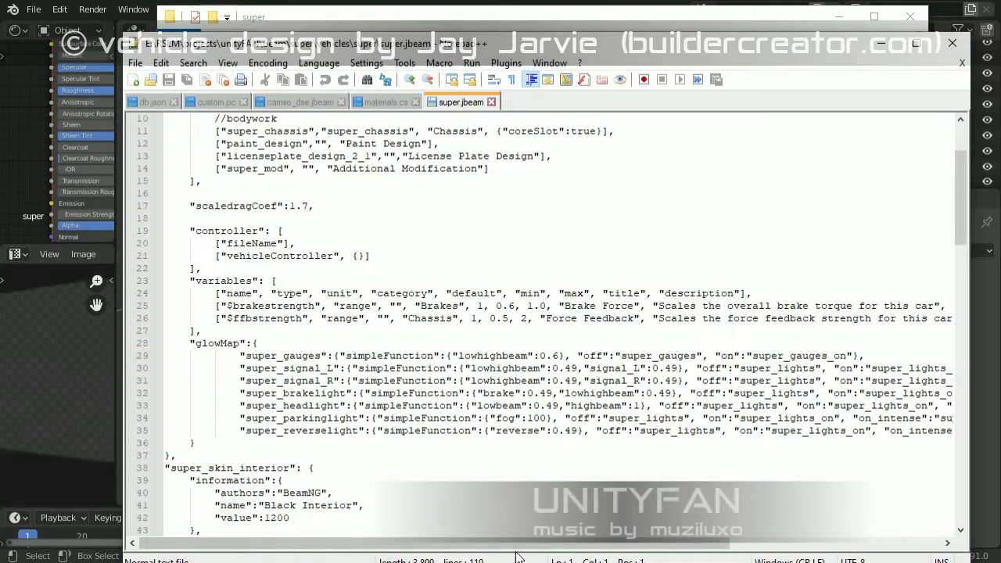
pyautogui.click(385, 431)
pyautogui.click(415, 102)
pyautogui.click(340, 102)
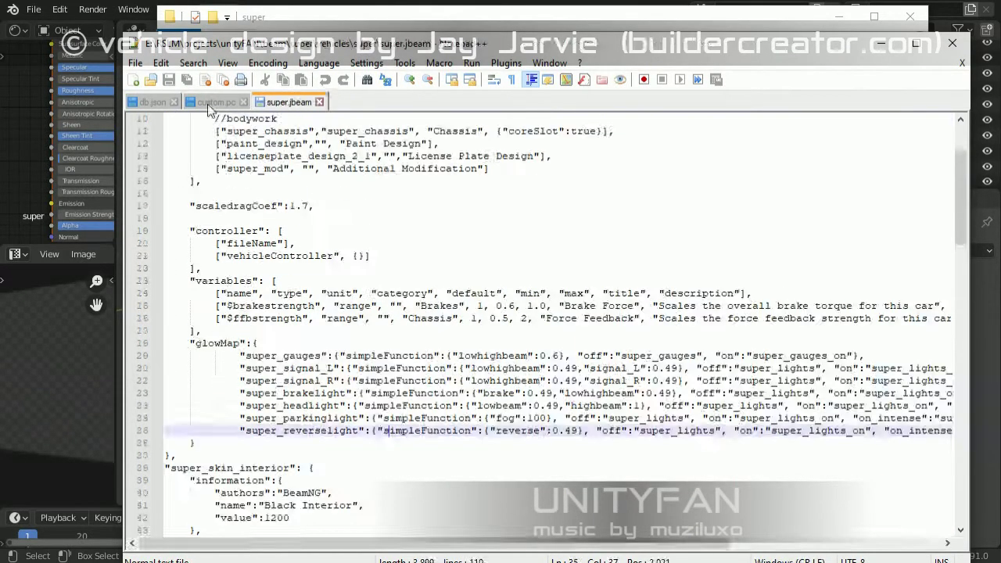
pyautogui.click(243, 101)
pyautogui.click(174, 101)
pyautogui.click(381, 344)
# Step: Search super.jbeam for the licenseplate entries
pyautogui.hotkey('ctrl', 'f')
pyautogui.write('licenseplate')
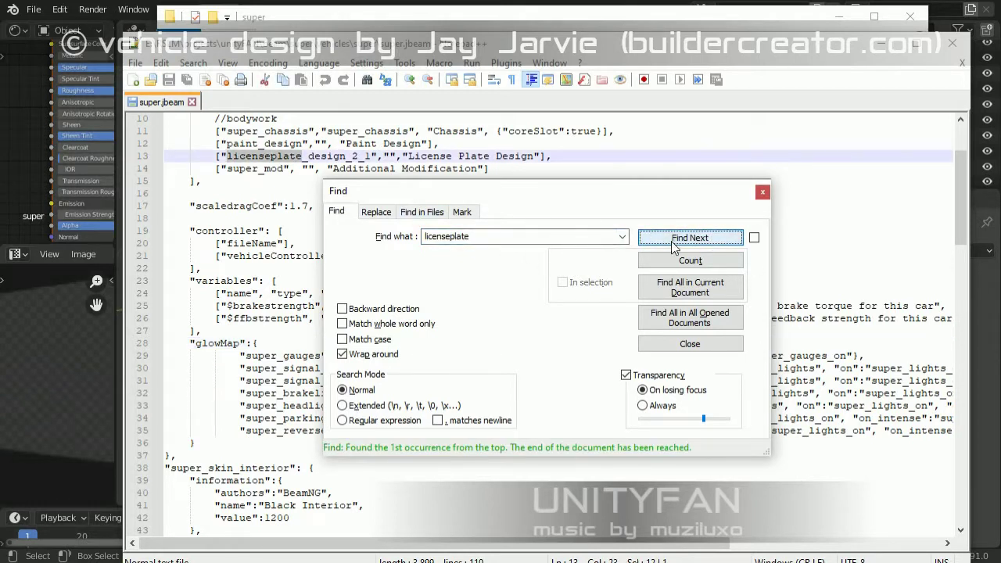
pyautogui.click(761, 191)
pyautogui.click(723, 268)
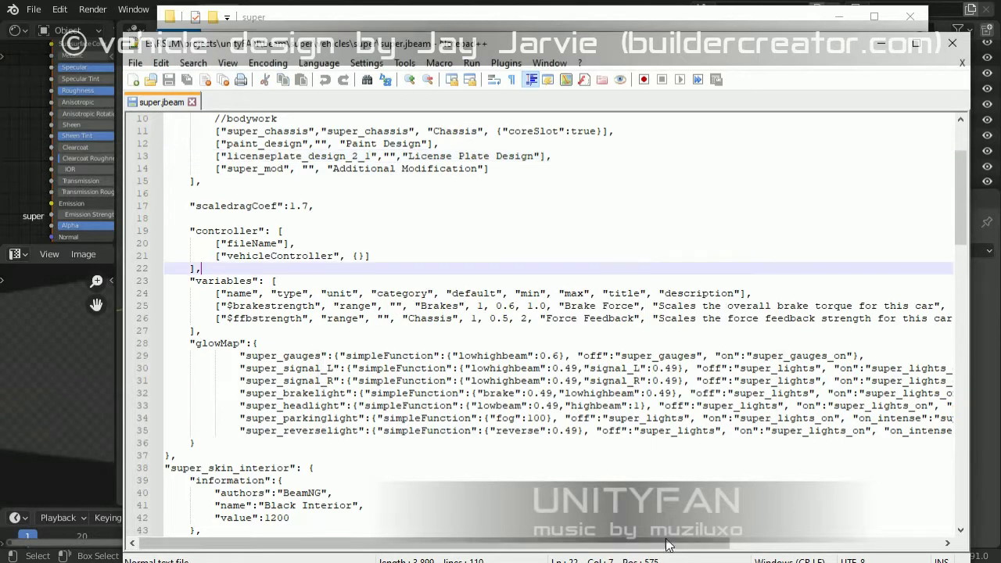
pyautogui.moveTo(646, 543); pyautogui.dragTo(638, 534)
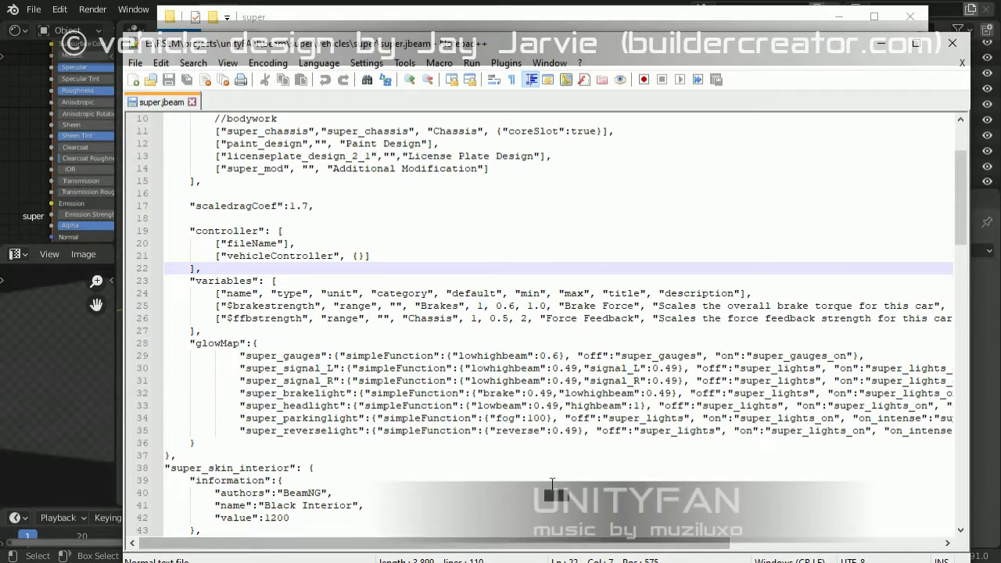
# Step: Scroll through the file and place the caret on the licenseplate_design default line
pyautogui.scroll(-2, 559, 344)
pyautogui.scroll(-1, 322, 465)
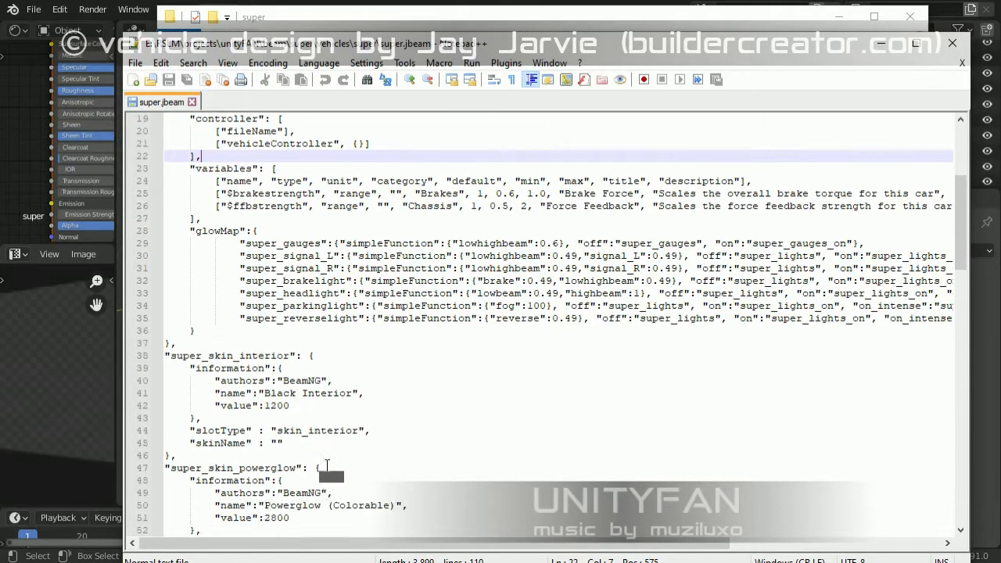
pyautogui.scroll(-1, 322, 461)
pyautogui.scroll(-3, 322, 455)
pyautogui.scroll(-4, 322, 455)
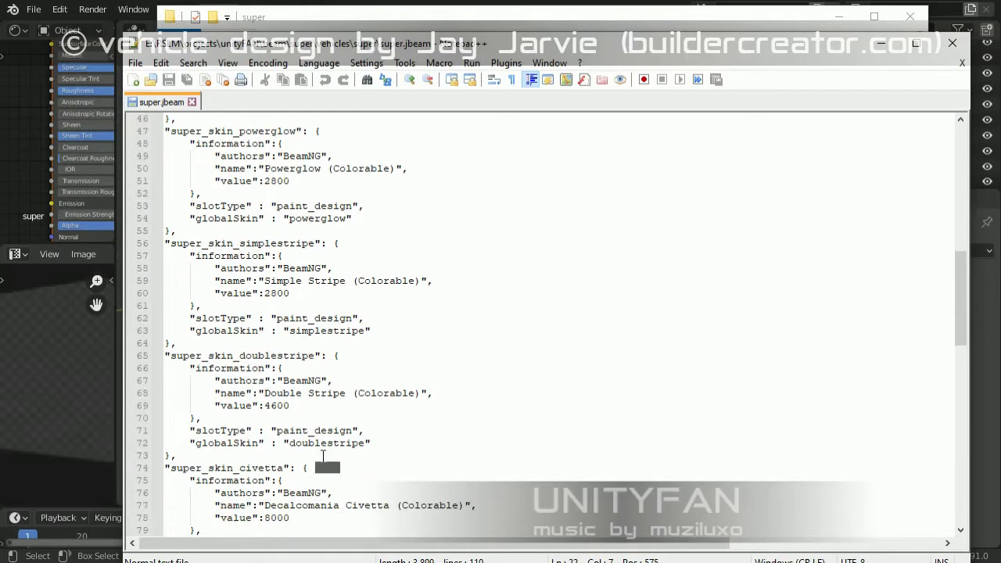
pyautogui.scroll(-1, 322, 455)
pyautogui.scroll(-2, 406, 475)
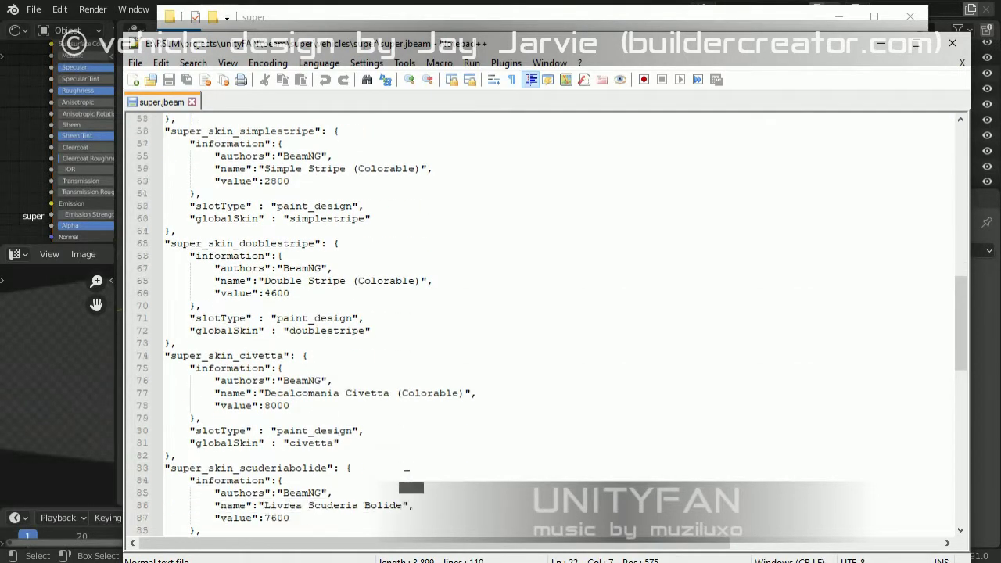
pyautogui.scroll(-3, 406, 476)
pyautogui.scroll(-1, 406, 475)
pyautogui.scroll(-5, 407, 477)
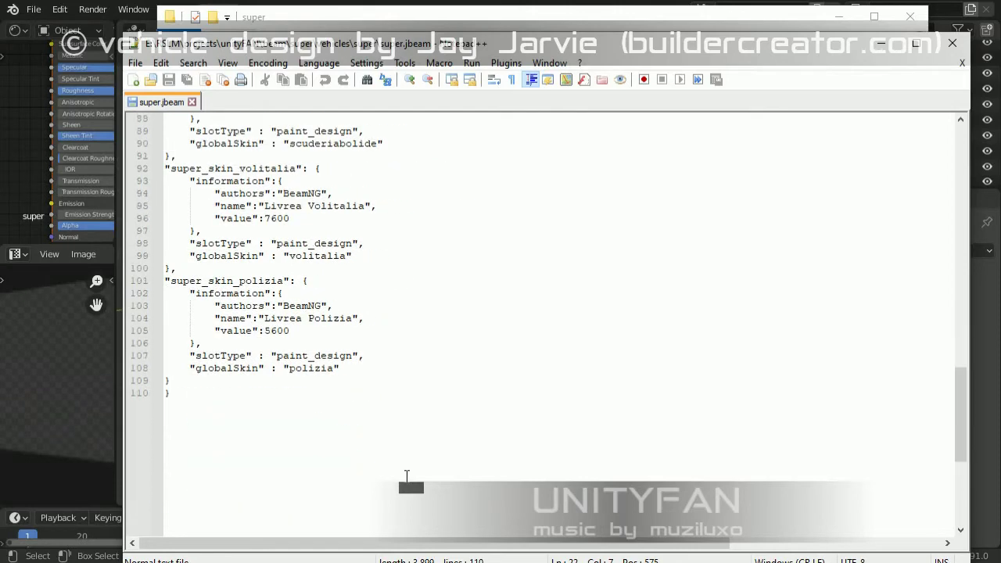
pyautogui.scroll(1, 406, 477)
pyautogui.scroll(6, 407, 477)
pyautogui.scroll(2, 406, 473)
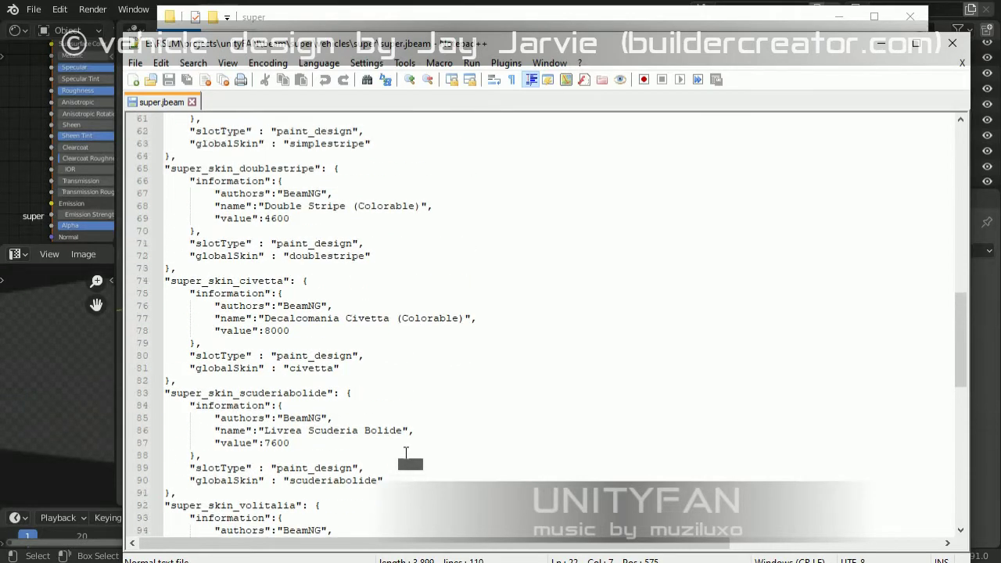
pyautogui.scroll(14, 407, 458)
pyautogui.scroll(2, 406, 461)
pyautogui.scroll(2, 407, 462)
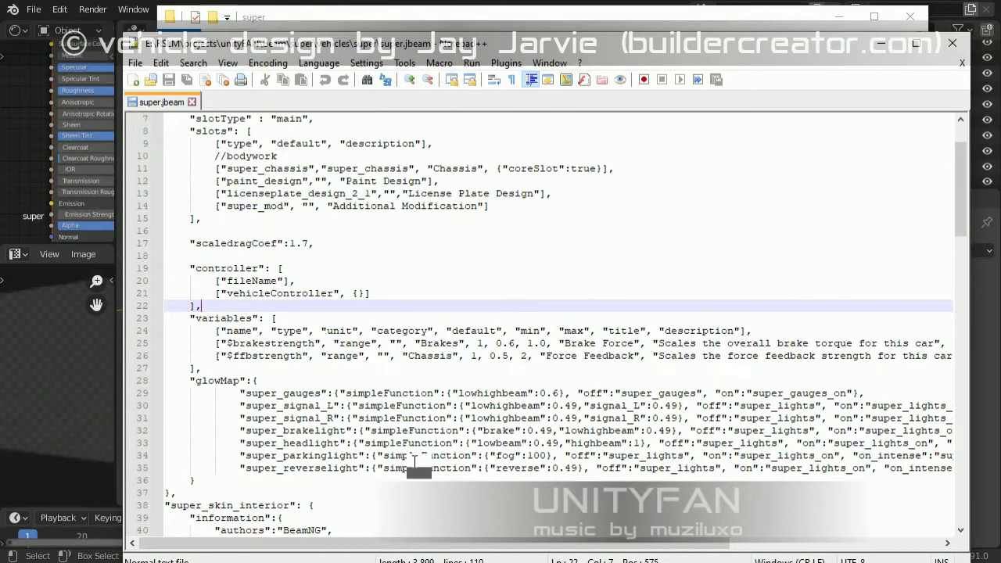
pyautogui.scroll(2, 414, 462)
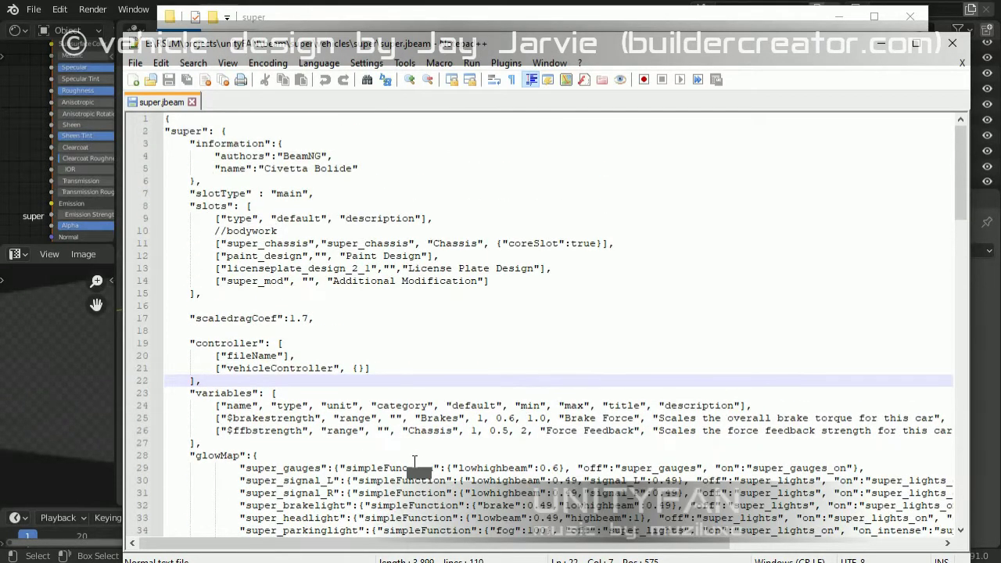
pyautogui.click(354, 268)
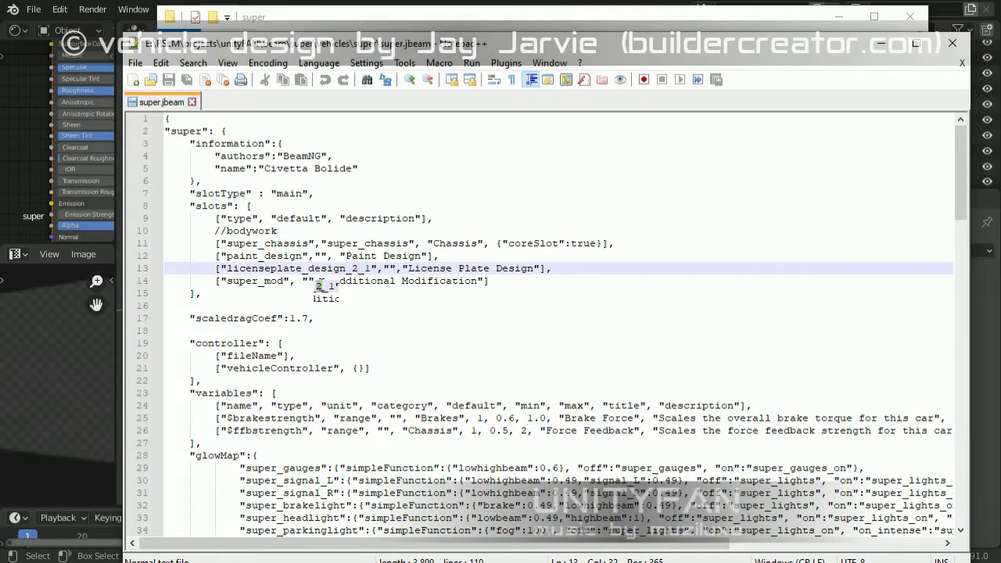
# Step: Deselect everything and select Outliner parts like a wheel hub and front left fender flare to identify them
pyautogui.press('a')
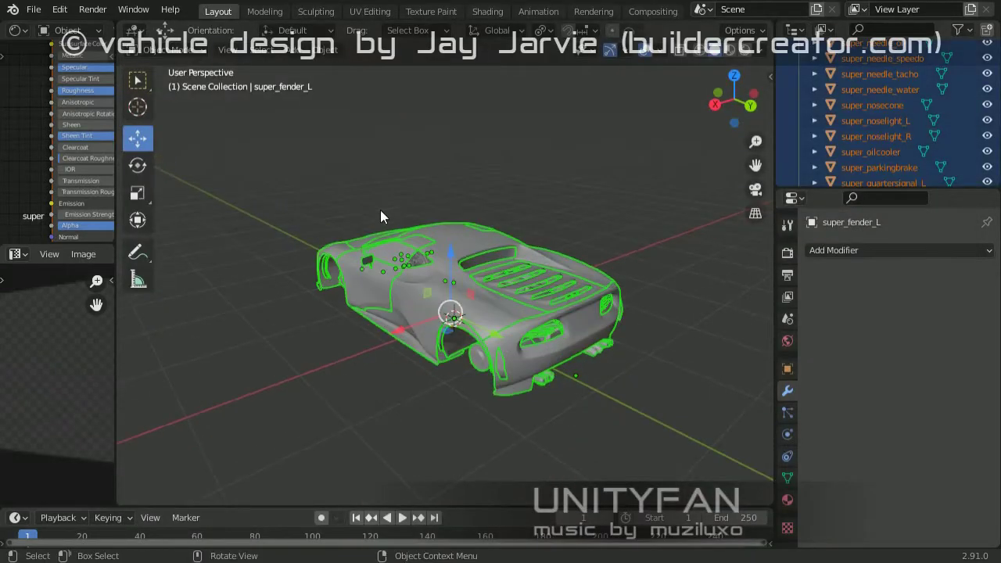
pyautogui.hotkey('alt', 'a')
pyautogui.scroll(-8, 910, 461)
pyautogui.scroll(3, 910, 443)
pyautogui.scroll(9, 899, 391)
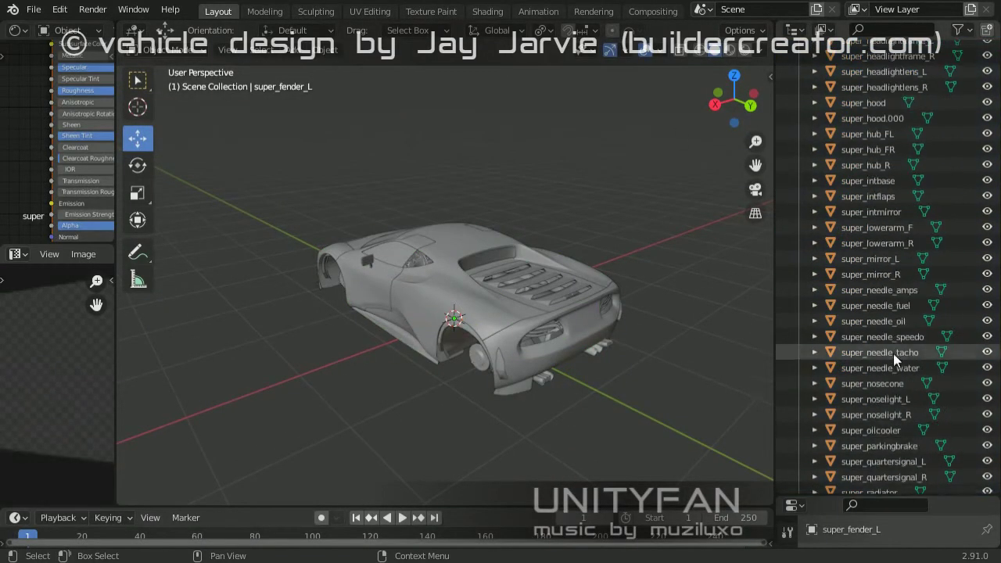
pyautogui.moveTo(773, 273); pyautogui.dragTo(680, 274)
pyautogui.scroll(3, 793, 260)
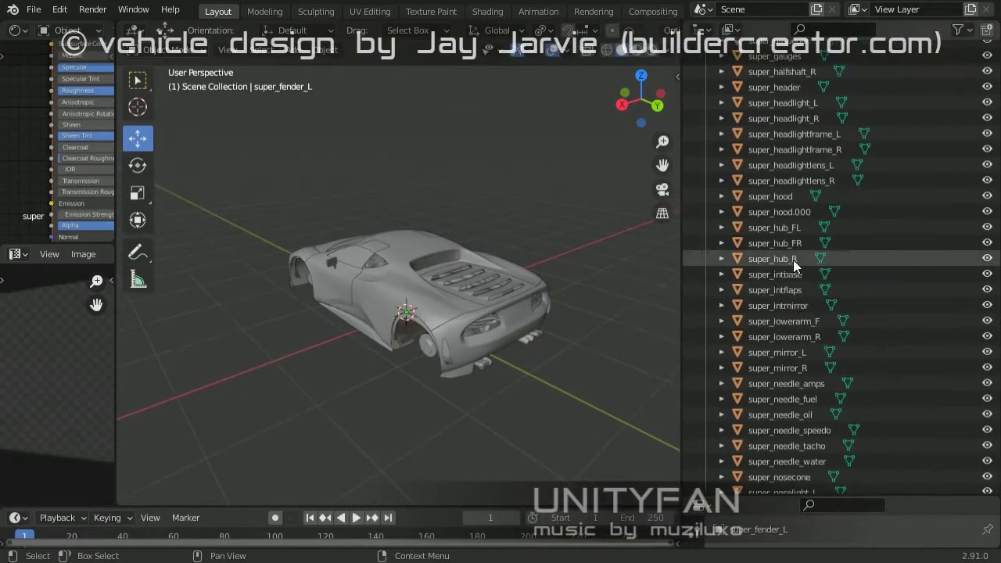
pyautogui.scroll(4, 782, 258)
pyautogui.scroll(1, 793, 235)
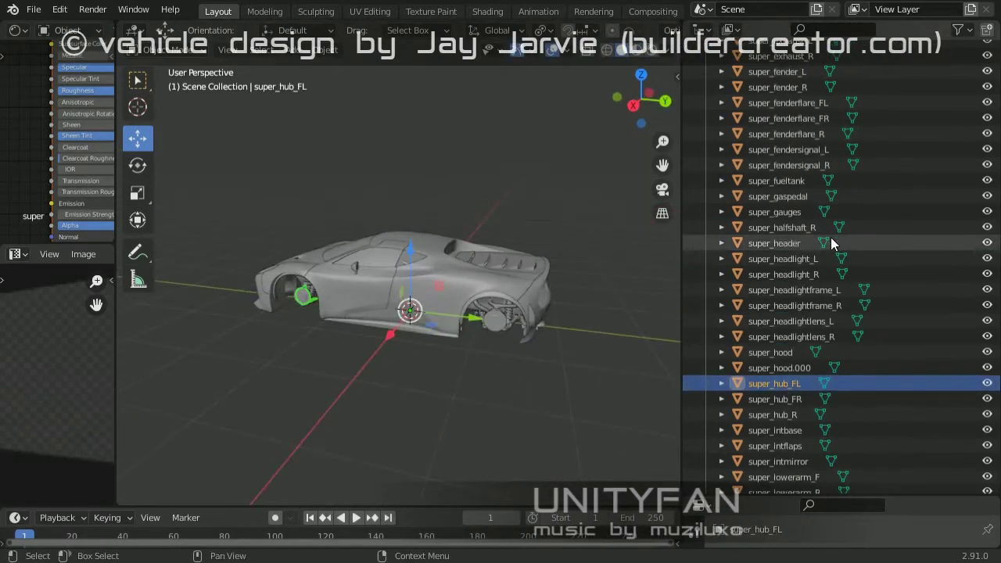
pyautogui.click(792, 231)
pyautogui.scroll(2, 793, 231)
pyautogui.scroll(2, 793, 230)
pyautogui.click(793, 228)
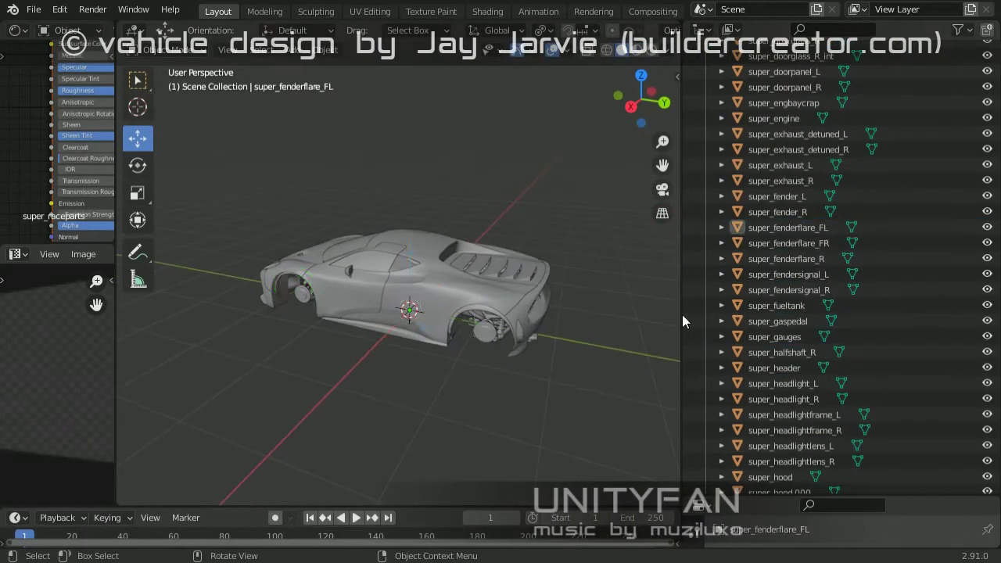
pyautogui.scroll(4, 777, 254)
pyautogui.click(782, 258)
pyautogui.click(793, 243)
pyautogui.scroll(13, 793, 260)
pyautogui.scroll(1, 793, 260)
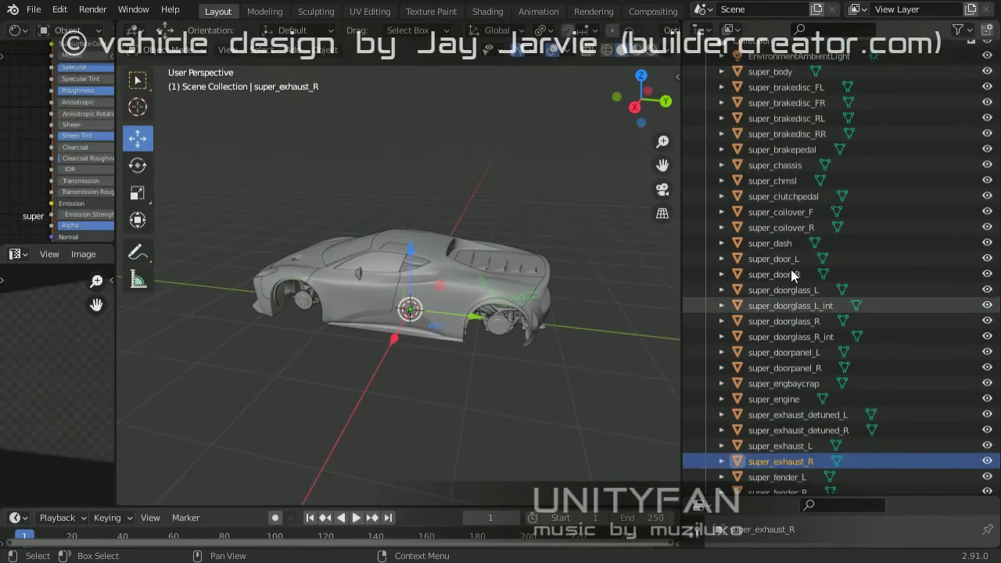
# Step: Select the right exhaust, dashboard, brake pedal and interior mirror in turn to identify them
pyautogui.click(788, 259)
pyautogui.click(788, 243)
pyautogui.scroll(1, 788, 263)
pyautogui.moveTo(664, 258); pyautogui.dragTo(538, 264, button='middle')
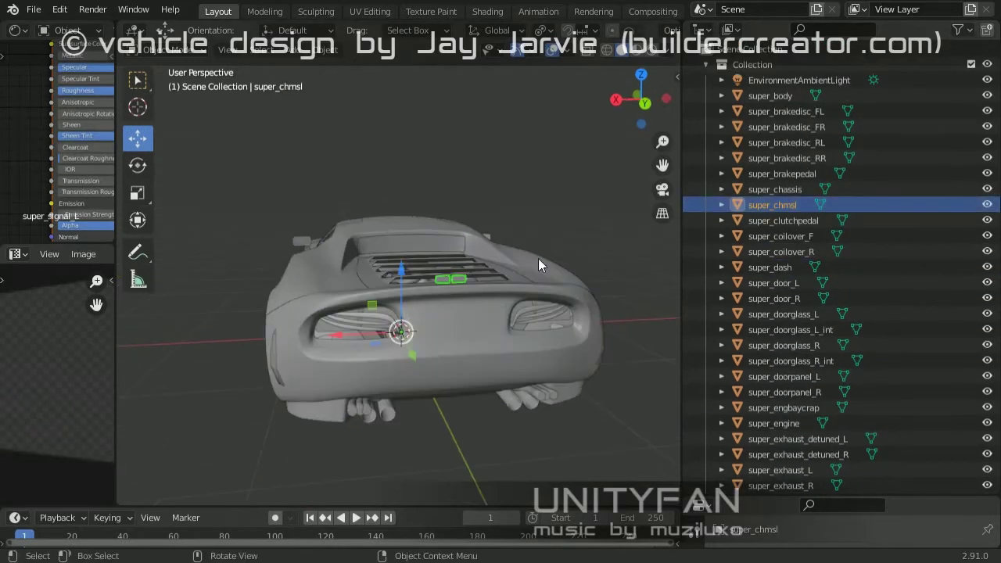
pyautogui.click(784, 174)
pyautogui.scroll(-2, 784, 182)
pyautogui.scroll(-3, 784, 182)
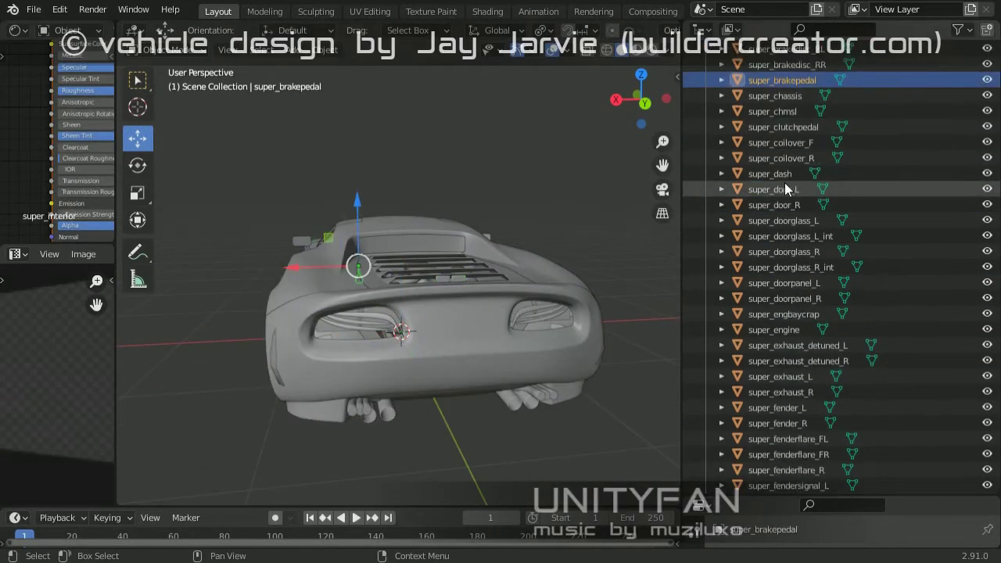
pyautogui.scroll(-20, 805, 235)
pyautogui.click(778, 298)
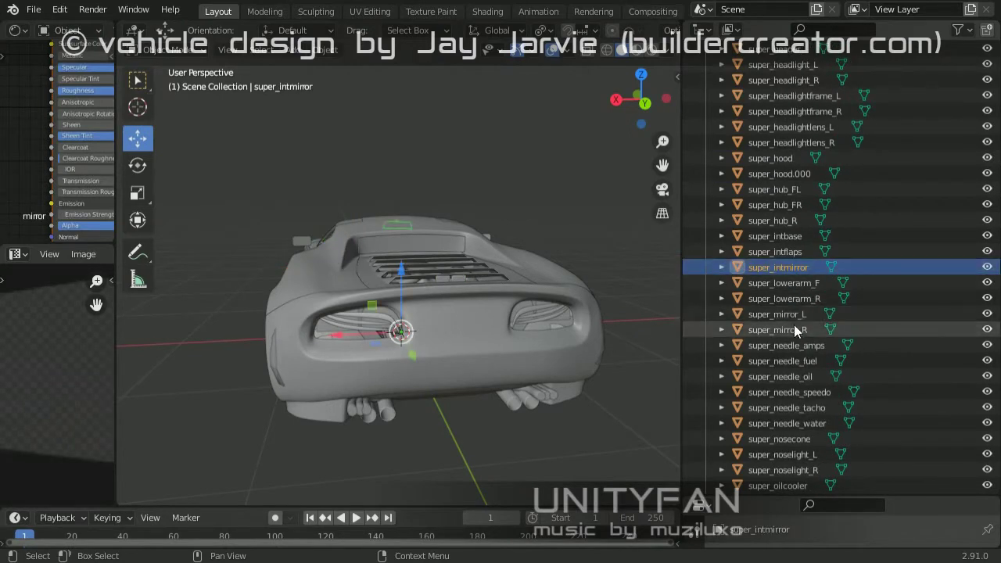
pyautogui.scroll(-4, 793, 325)
pyautogui.scroll(-8, 794, 325)
pyautogui.scroll(-2, 794, 330)
# Step: Select the tie rod, then super_wipers, and orbit in close around the wipers
pyautogui.click(775, 408)
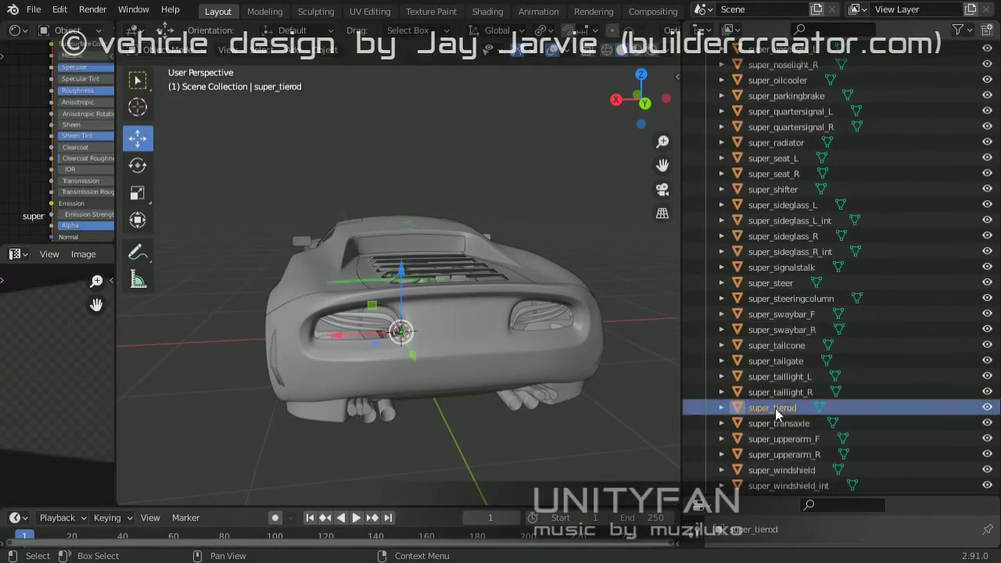
pyautogui.scroll(-4, 797, 377)
pyautogui.click(797, 377)
pyautogui.moveTo(636, 357); pyautogui.dragTo(322, 368, button='middle')
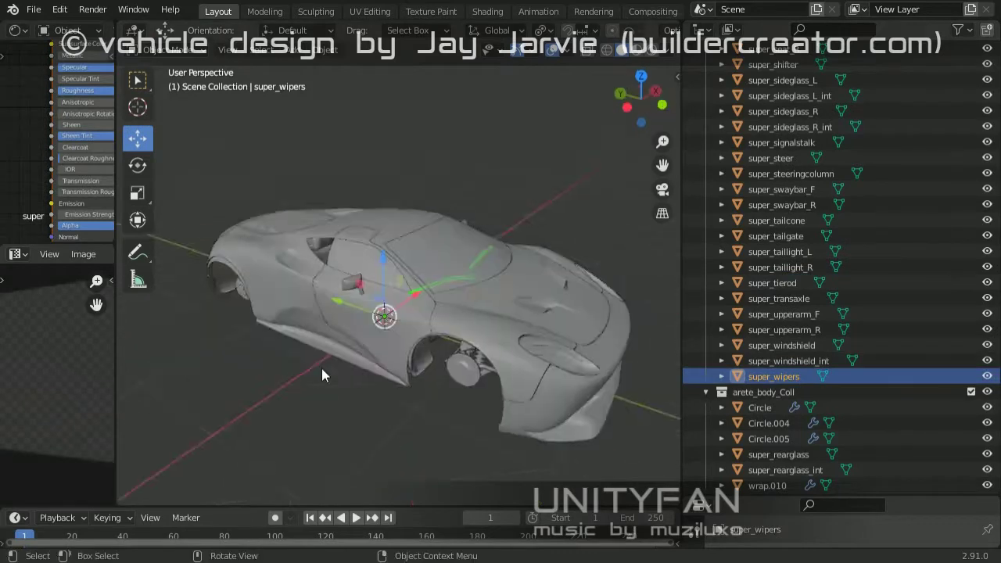
pyautogui.scroll(5, 391, 340)
pyautogui.scroll(3, 460, 288)
pyautogui.moveTo(460, 294)
pyautogui.mouseDown(button='middle')
pyautogui.moveTo(398, 267)
pyautogui.moveTo(362, 199)
pyautogui.moveTo(469, 234)
pyautogui.mouseUp(button='middle')
# Step: In Edit Mode on super_wipers, flatten the wiper geometry and rotate it around the 3D cursor
pyautogui.press('Tab')
pyautogui.moveTo(681, 269); pyautogui.dragTo(879, 268)
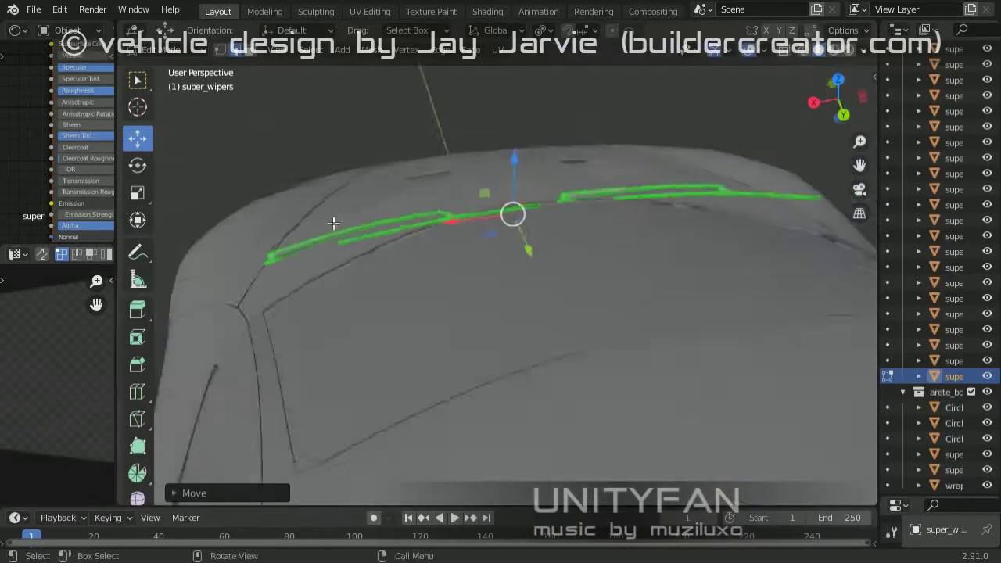
pyautogui.moveTo(334, 223)
pyautogui.mouseDown(button='middle')
pyautogui.moveTo(534, 253)
pyautogui.moveTo(420, 237)
pyautogui.moveTo(545, 226)
pyautogui.moveTo(679, 264)
pyautogui.mouseUp(button='middle')
pyautogui.hotkey('shift', 'z')
pyautogui.hotkey('shift', 'z')
pyautogui.click(706, 240)
pyautogui.click(542, 30)
pyautogui.click(557, 68)
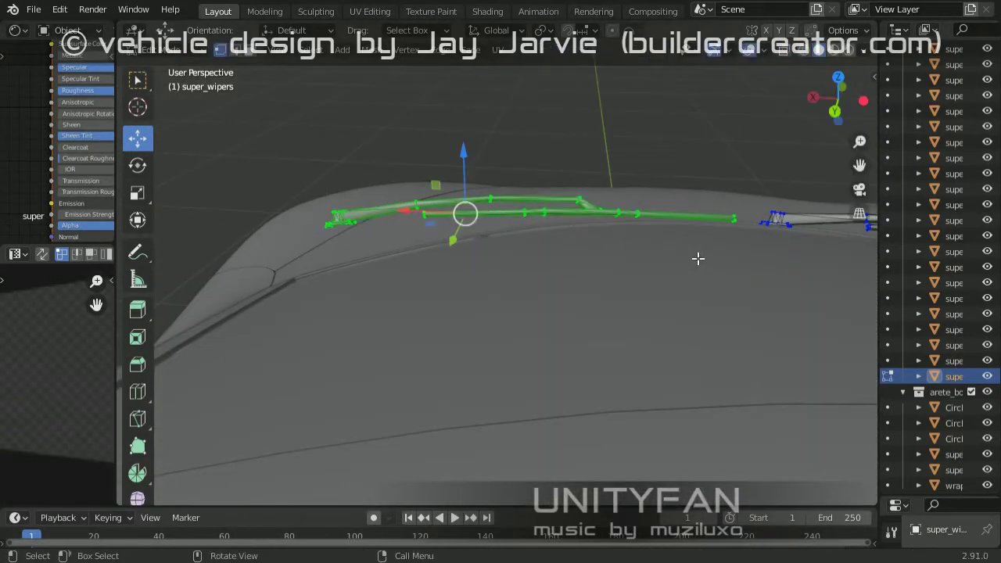
pyautogui.click(469, 198)
pyautogui.moveTo(469, 199)
pyautogui.mouseDown(button='middle')
pyautogui.moveTo(500, 264)
pyautogui.moveTo(469, 266)
pyautogui.moveTo(532, 235)
pyautogui.moveTo(399, 313)
pyautogui.moveTo(441, 281)
pyautogui.moveTo(598, 219)
pyautogui.moveTo(429, 273)
pyautogui.moveTo(558, 331)
pyautogui.moveTo(604, 265)
pyautogui.mouseUp(button='middle')
# Step: Move the wipers and box-select wiper vertices, switching between wireframe and solid shading
pyautogui.press('g')
pyautogui.click(549, 206)
pyautogui.hotkey('shift', 'z')
pyautogui.hotkey('shift', 'z')
pyautogui.hotkey('shift', 'z')
pyautogui.press('b')
pyautogui.hotkey('shift', 'z')
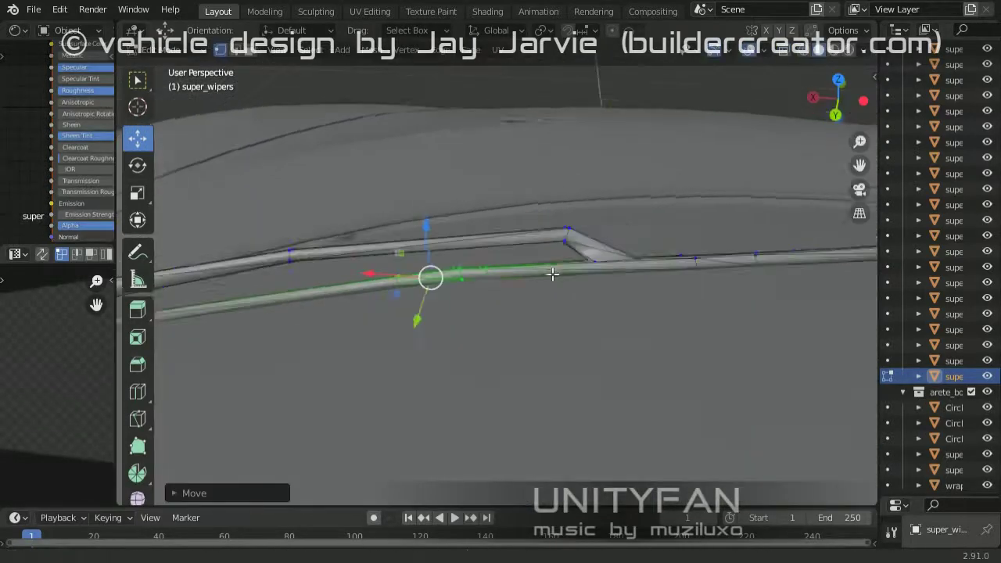
pyautogui.hotkey('shift', 'z')
pyautogui.press('z')
pyautogui.click(689, 276)
pyautogui.moveTo(689, 276)
pyautogui.mouseDown(button='middle')
pyautogui.moveTo(469, 242)
pyautogui.moveTo(589, 281)
pyautogui.moveTo(498, 264)
pyautogui.mouseUp(button='middle')
pyautogui.hotkey('shift', 'z')
pyautogui.hotkey('shift', 'z')
pyautogui.click(509, 254)
pyautogui.hotkey('shift', 'z')
# Step: Inspect the wiper in wireframe, then move the selected wiper part to a new position
pyautogui.press('z')
pyautogui.click(406, 268)
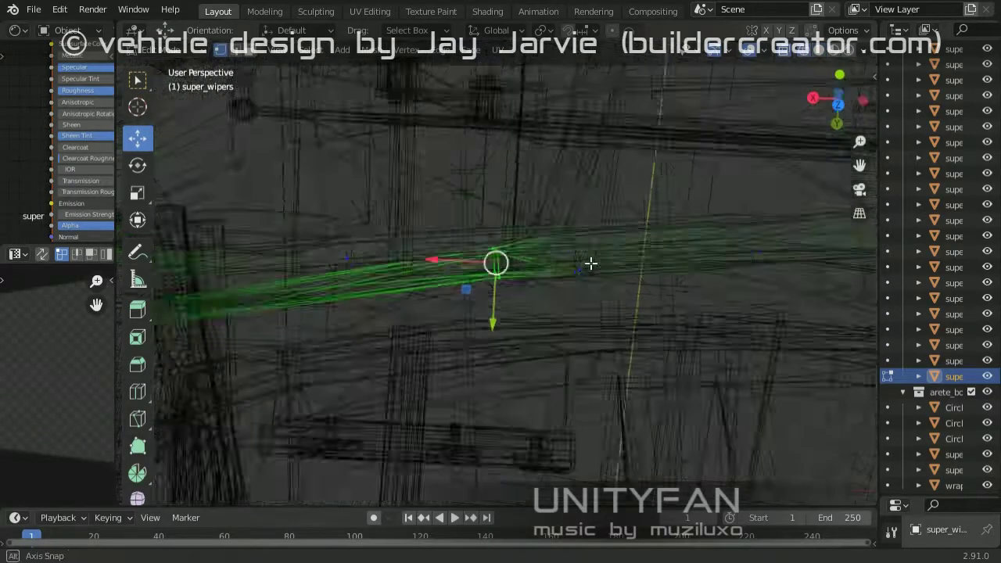
pyautogui.moveTo(406, 269); pyautogui.dragTo(733, 237, button='middle')
pyautogui.press('z')
pyautogui.click(792, 247)
pyautogui.moveTo(567, 232)
pyautogui.mouseDown(button='middle')
pyautogui.moveTo(453, 293)
pyautogui.moveTo(663, 273)
pyautogui.moveTo(619, 290)
pyautogui.mouseUp(button='middle')
pyautogui.hotkey('shift', 'z')
pyautogui.hotkey('shift', 'z')
pyautogui.scroll(-3, 428, 265)
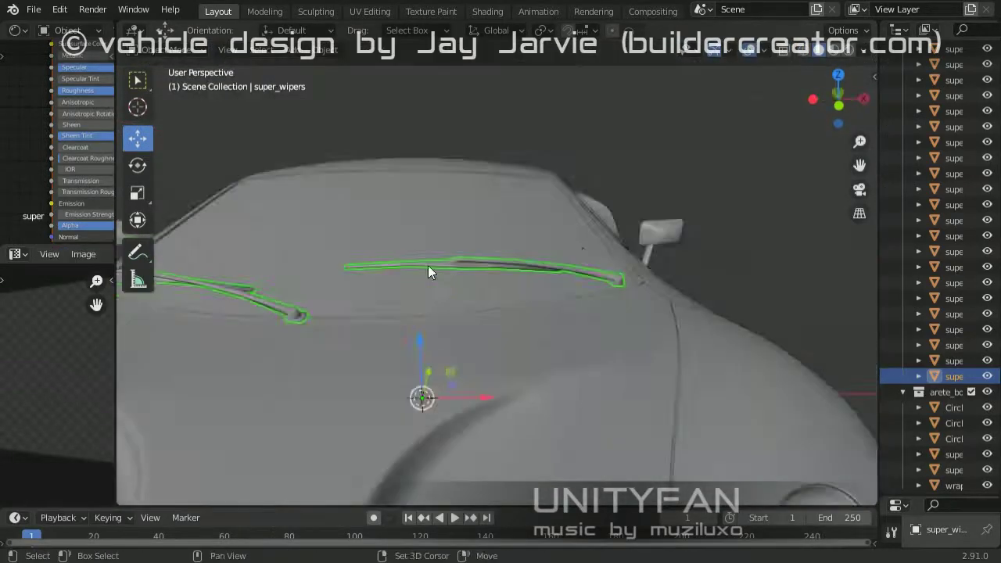
pyautogui.hotkey('shift', 'z')
pyautogui.moveTo(427, 265)
pyautogui.mouseDown(button='middle')
pyautogui.moveTo(467, 211)
pyautogui.moveTo(487, 210)
pyautogui.mouseUp(button='middle')
pyautogui.hotkey('shift', 'z')
pyautogui.press('g')
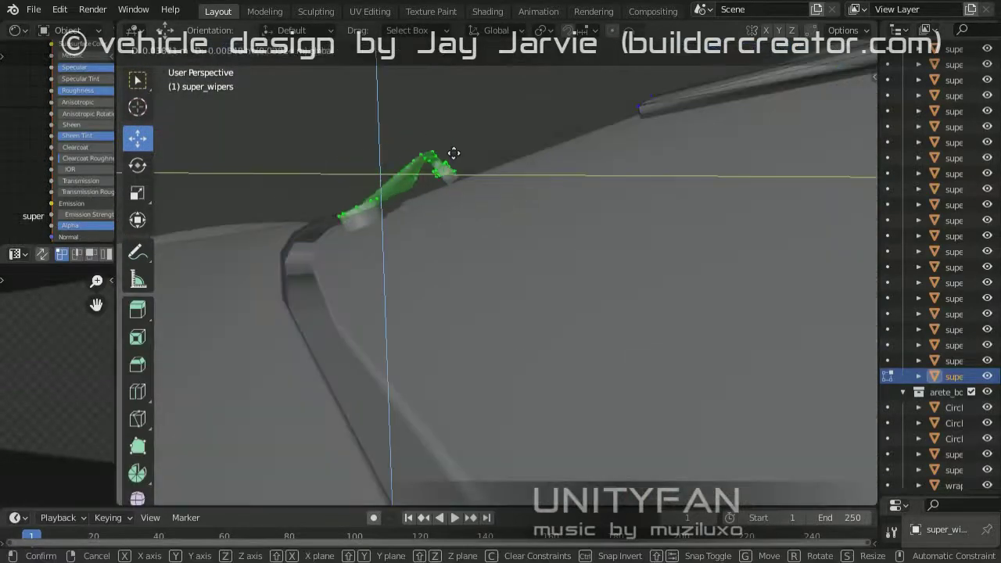
pyautogui.click(452, 126)
pyautogui.moveTo(452, 127)
pyautogui.mouseDown(button='middle')
pyautogui.moveTo(416, 210)
pyautogui.moveTo(284, 212)
pyautogui.moveTo(362, 216)
pyautogui.moveTo(431, 237)
pyautogui.moveTo(508, 319)
pyautogui.mouseUp(button='middle')
# Step: Place the wiper over the windshield, then rotate and reposition the wiper arm
pyautogui.press('g')
pyautogui.click(361, 216)
pyautogui.press('z')
pyautogui.click(357, 306)
pyautogui.hotkey('shift', 'z')
pyautogui.moveTo(357, 305); pyautogui.dragTo(638, 297, button='middle')
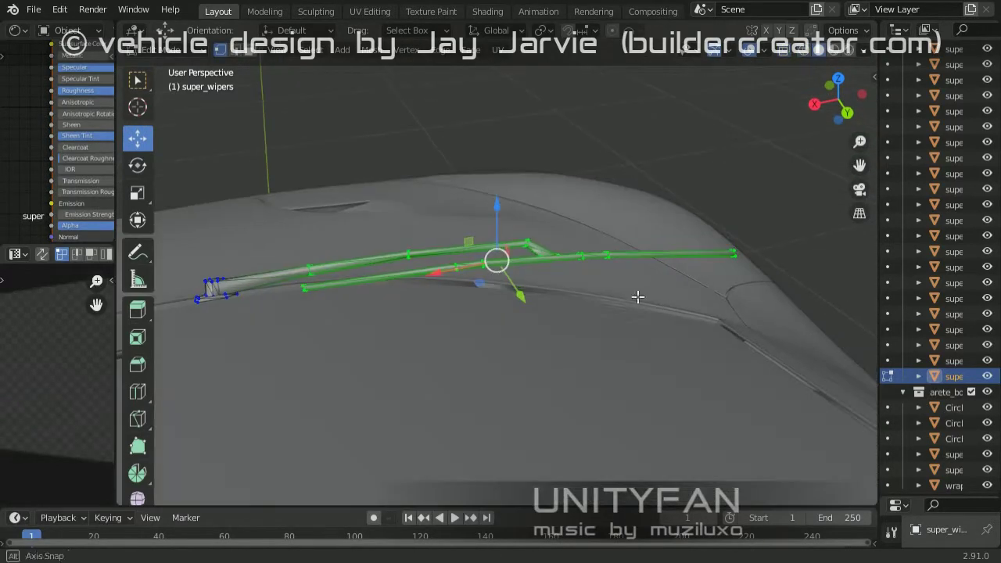
pyautogui.click(505, 301)
pyautogui.moveTo(505, 301)
pyautogui.mouseDown(button='middle')
pyautogui.moveTo(738, 223)
pyautogui.moveTo(529, 349)
pyautogui.moveTo(545, 295)
pyautogui.moveTo(489, 227)
pyautogui.mouseUp(button='middle')
pyautogui.press('r')
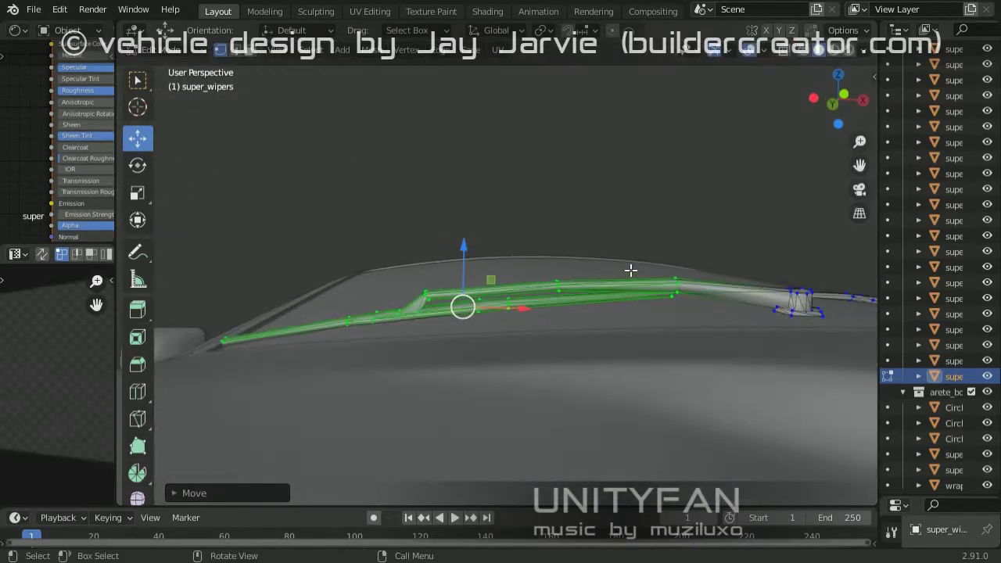
pyautogui.click(606, 292)
pyautogui.moveTo(606, 292)
pyautogui.mouseDown(button='middle')
pyautogui.moveTo(362, 382)
pyautogui.moveTo(573, 357)
pyautogui.moveTo(572, 387)
pyautogui.moveTo(706, 362)
pyautogui.moveTo(615, 258)
pyautogui.moveTo(521, 362)
pyautogui.moveTo(489, 342)
pyautogui.moveTo(531, 312)
pyautogui.moveTo(616, 310)
pyautogui.moveTo(638, 353)
pyautogui.moveTo(546, 354)
pyautogui.mouseUp(button='middle')
pyautogui.press('g')
pyautogui.click(548, 361)
pyautogui.scroll(-5, 520, 362)
# Step: Reposition the wiper tip, checking it in wireframe and solid shading
pyautogui.press('Tab')
pyautogui.scroll(5, 638, 353)
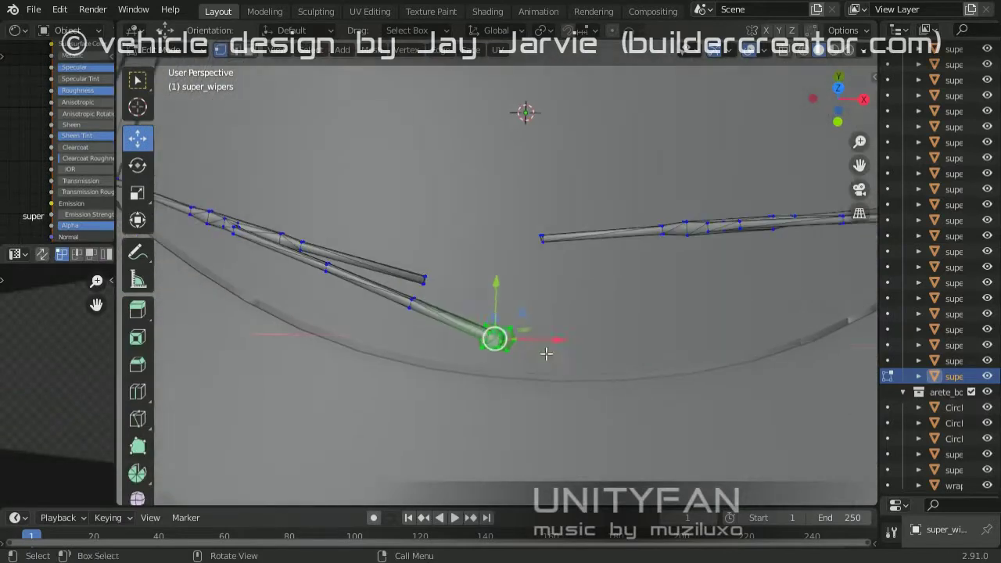
pyautogui.moveTo(546, 353); pyautogui.dragTo(547, 351)
pyautogui.moveTo(547, 350)
pyautogui.mouseDown(button='middle')
pyautogui.moveTo(430, 263)
pyautogui.moveTo(514, 357)
pyautogui.mouseUp(button='middle')
pyautogui.press('g')
pyautogui.click(478, 388)
pyautogui.moveTo(477, 388); pyautogui.dragTo(490, 383, button='middle')
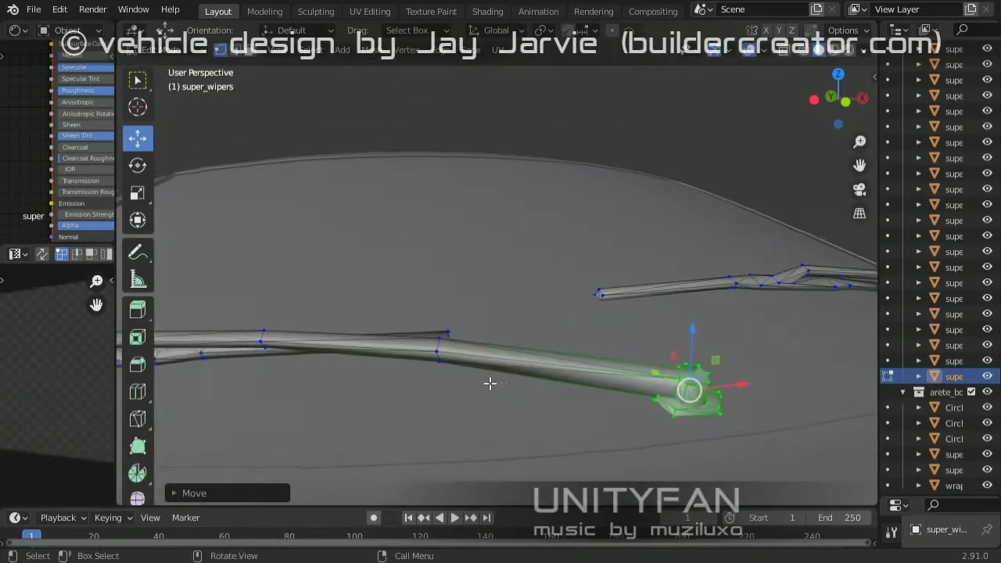
pyautogui.press('z')
pyautogui.click(326, 340)
pyautogui.press('z')
pyautogui.click(612, 339)
pyautogui.moveTo(613, 339); pyautogui.dragTo(441, 401, button='middle')
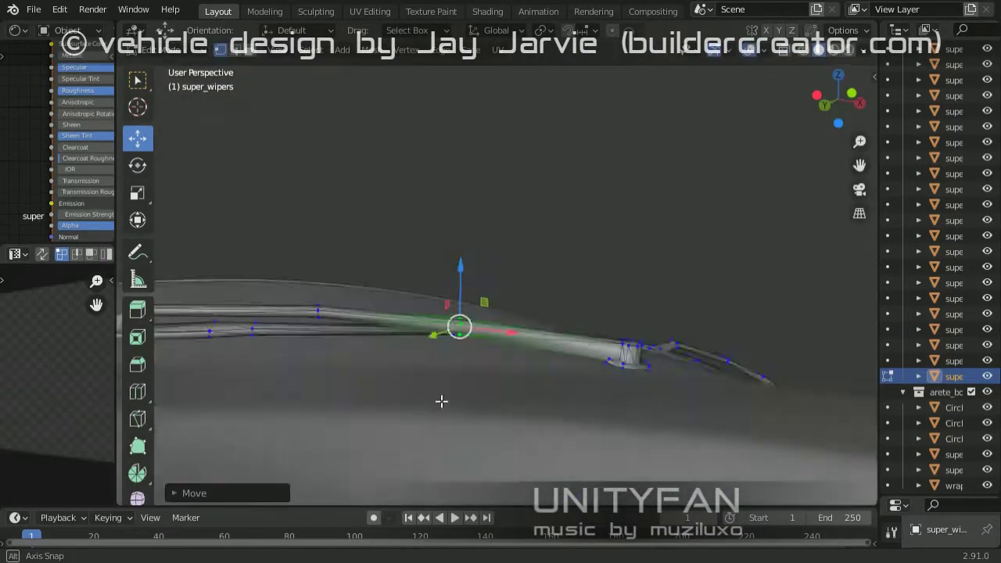
# Step: Leave Edit Mode and save the Blender file
pyautogui.press('Tab')
pyautogui.scroll(-5, 508, 374)
pyautogui.moveTo(390, 348)
pyautogui.mouseDown(button='middle')
pyautogui.moveTo(449, 248)
pyautogui.moveTo(500, 345)
pyautogui.moveTo(756, 254)
pyautogui.mouseUp(button='middle')
pyautogui.click(33, 9)
pyautogui.click(49, 109)
pyautogui.moveTo(878, 254); pyautogui.dragTo(672, 253)
# Step: Open super_body.jbeam from the vehicle folder in Notepad++
pyautogui.moveTo(469, 312); pyautogui.dragTo(438, 297, button='middle')
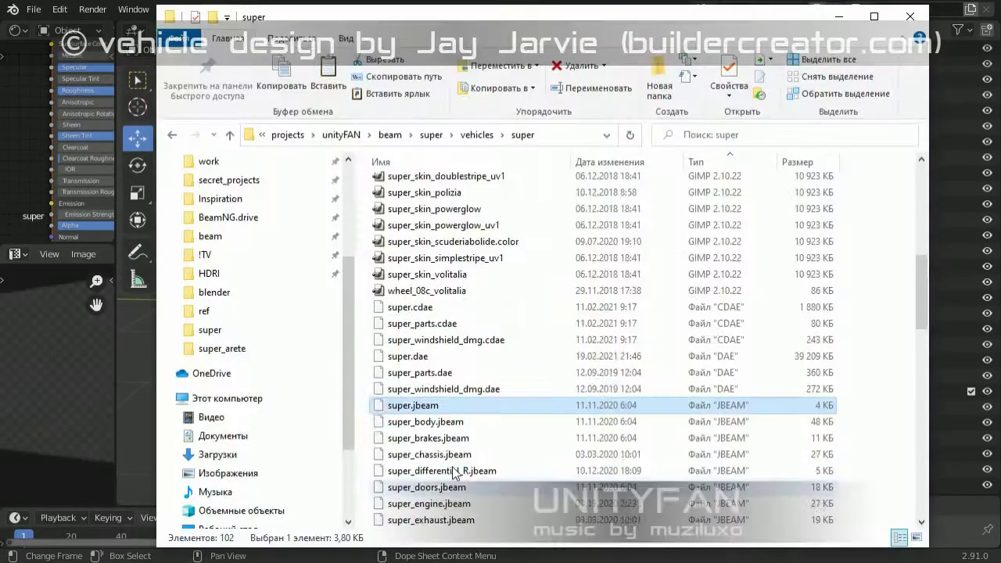
pyautogui.click(456, 372)
pyautogui.click(426, 325)
pyautogui.rightClick(426, 327)
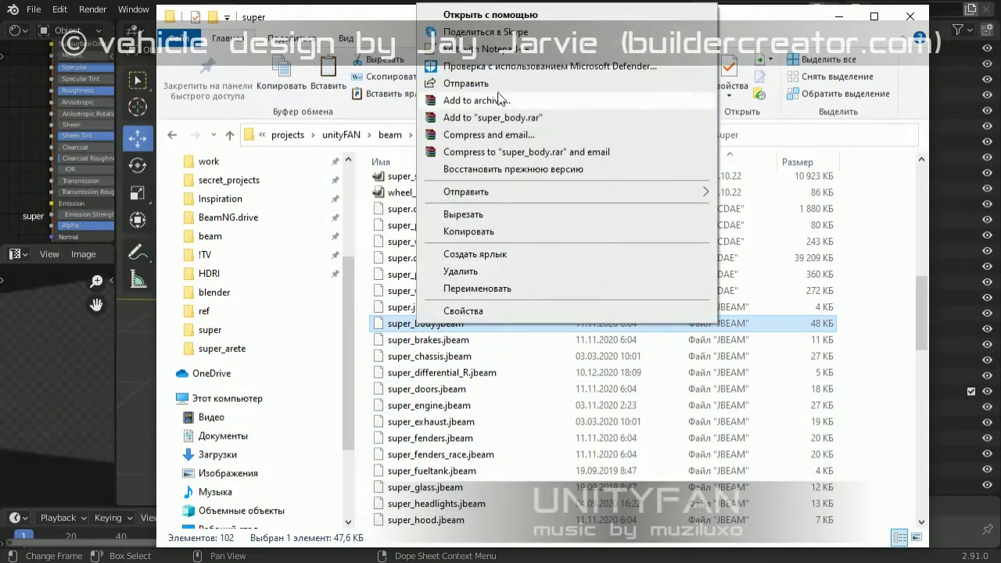
pyautogui.click(485, 11)
pyautogui.scroll(-2, 284, 254)
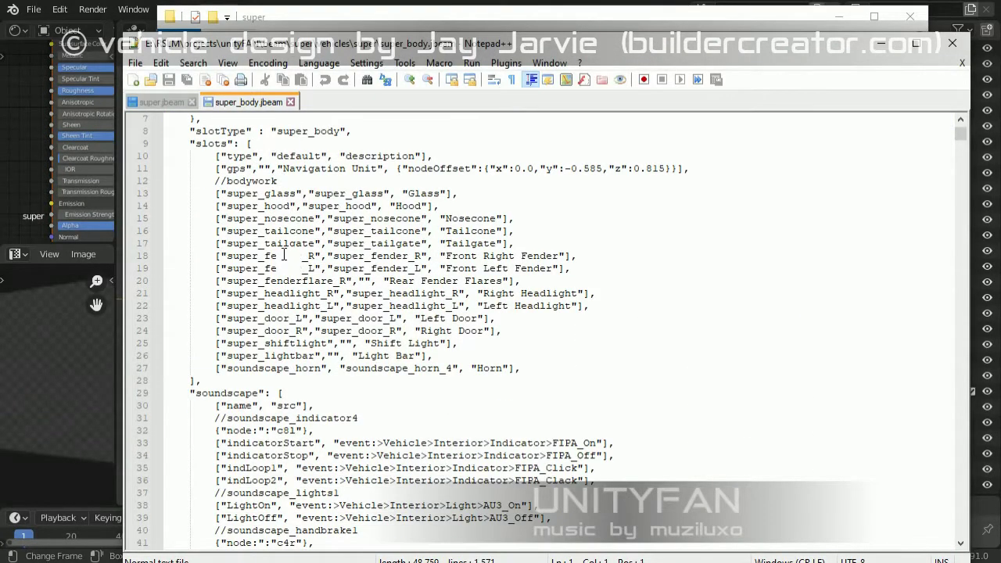
# Step: Scroll down through the flexbodies, props and nodes of super_body.jbeam
pyautogui.scroll(1, 418, 293)
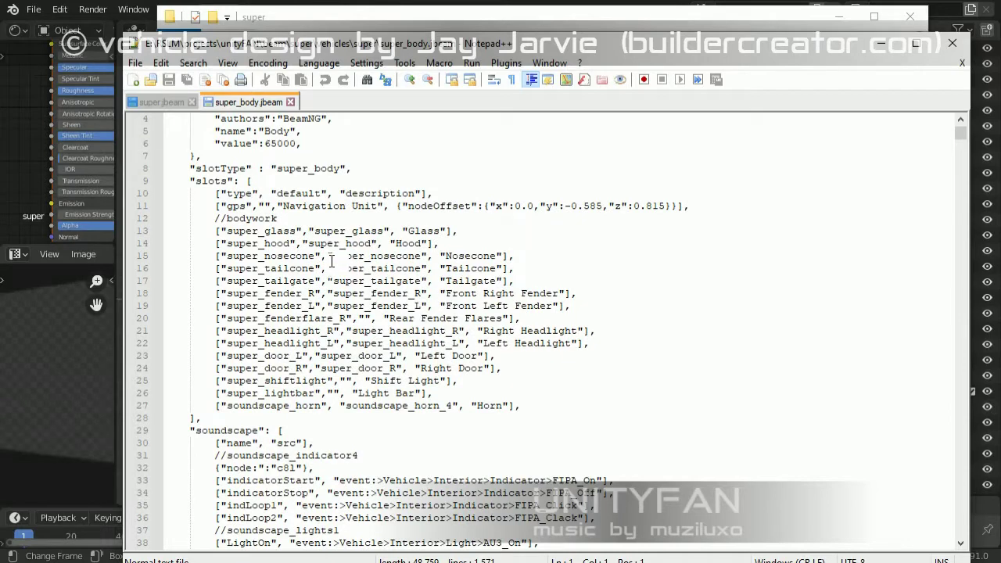
pyautogui.scroll(1, 331, 260)
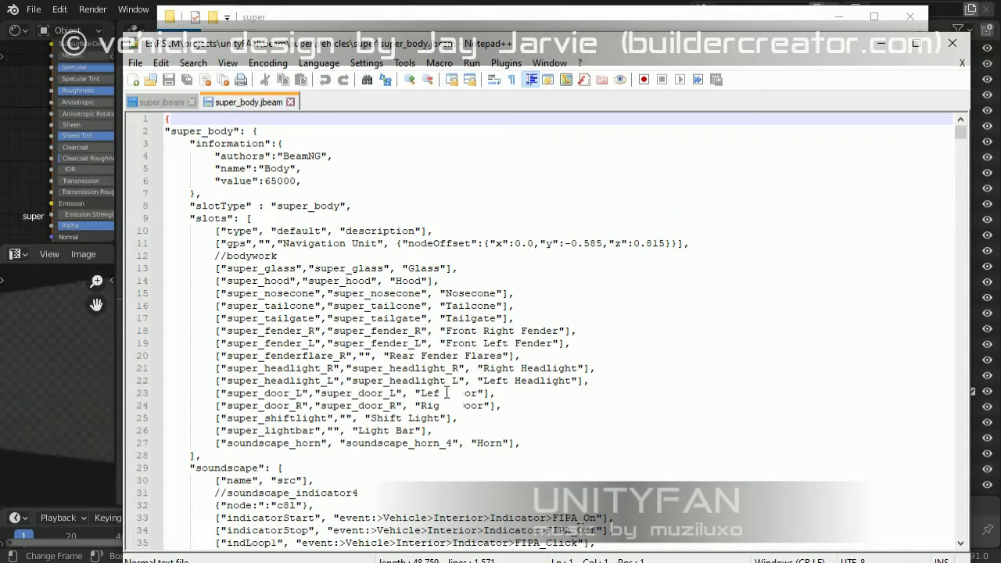
pyautogui.scroll(-5, 447, 393)
pyautogui.scroll(-7, 452, 392)
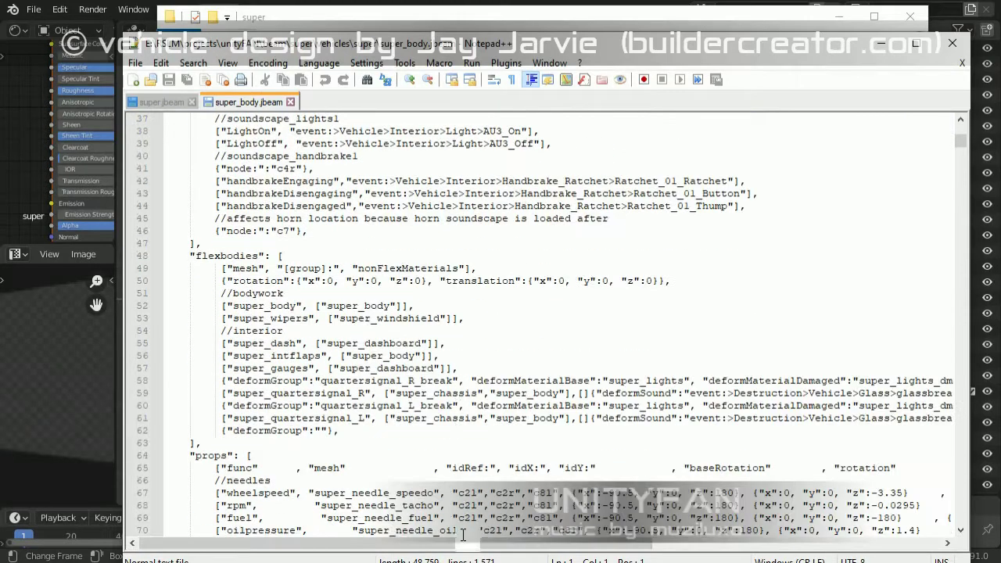
pyautogui.scroll(-3, 444, 505)
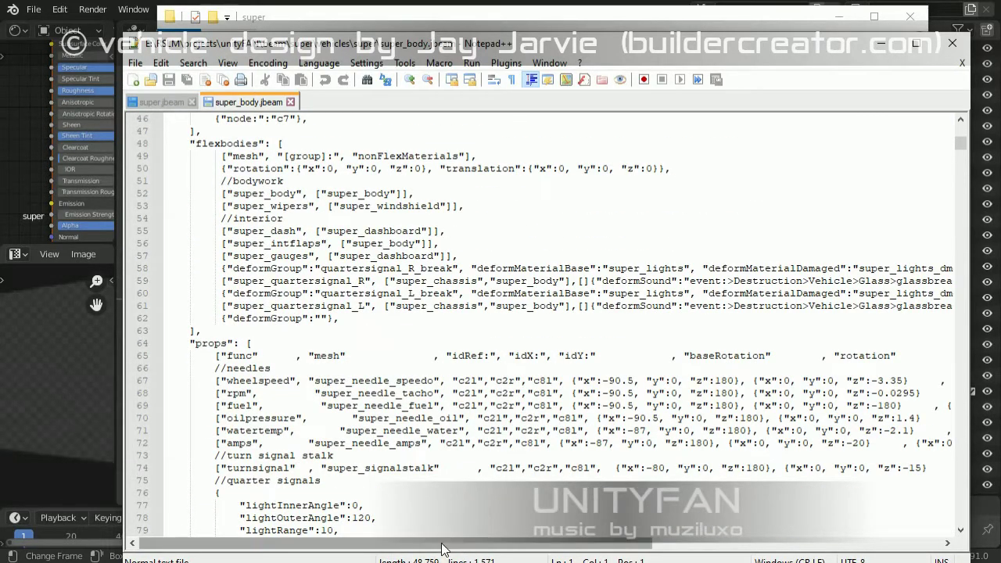
pyautogui.scroll(-3, 461, 503)
pyautogui.scroll(-3, 460, 503)
pyautogui.scroll(-3, 461, 503)
pyautogui.scroll(-1, 460, 503)
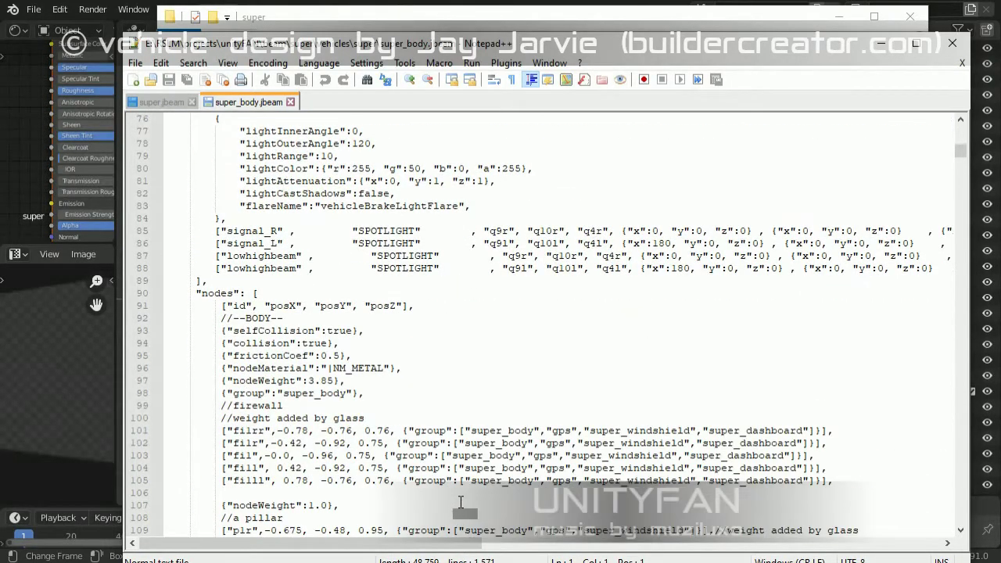
pyautogui.scroll(-5, 461, 502)
pyautogui.scroll(-2, 466, 500)
pyautogui.scroll(-2, 469, 499)
pyautogui.scroll(-10, 485, 492)
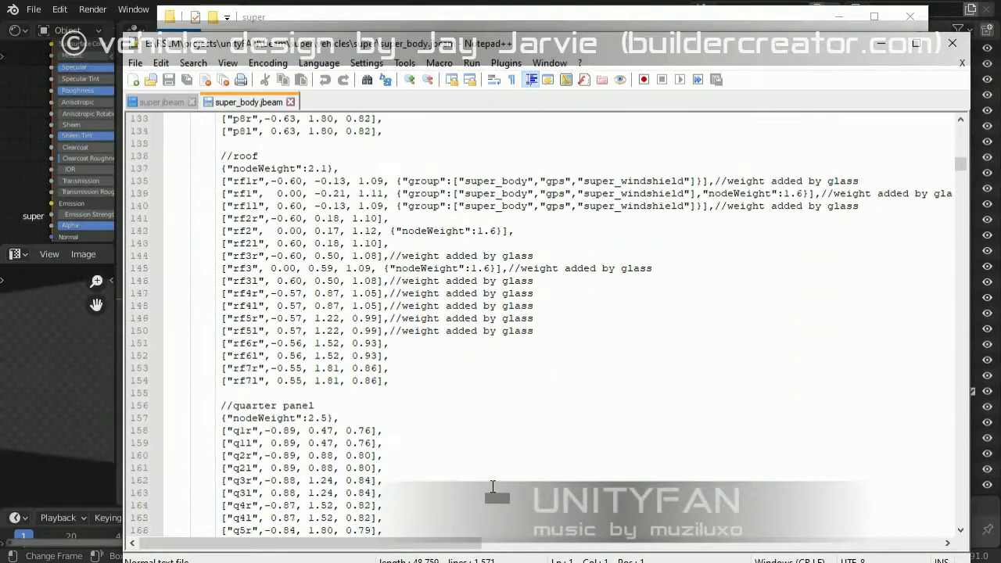
pyautogui.scroll(-7, 476, 486)
pyautogui.scroll(-15, 481, 486)
# Step: Scroll back up and horizontally to read the long lines
pyautogui.moveTo(960, 175)
pyautogui.mouseDown()
pyautogui.moveTo(938, 517)
pyautogui.moveTo(946, 153)
pyautogui.mouseUp()
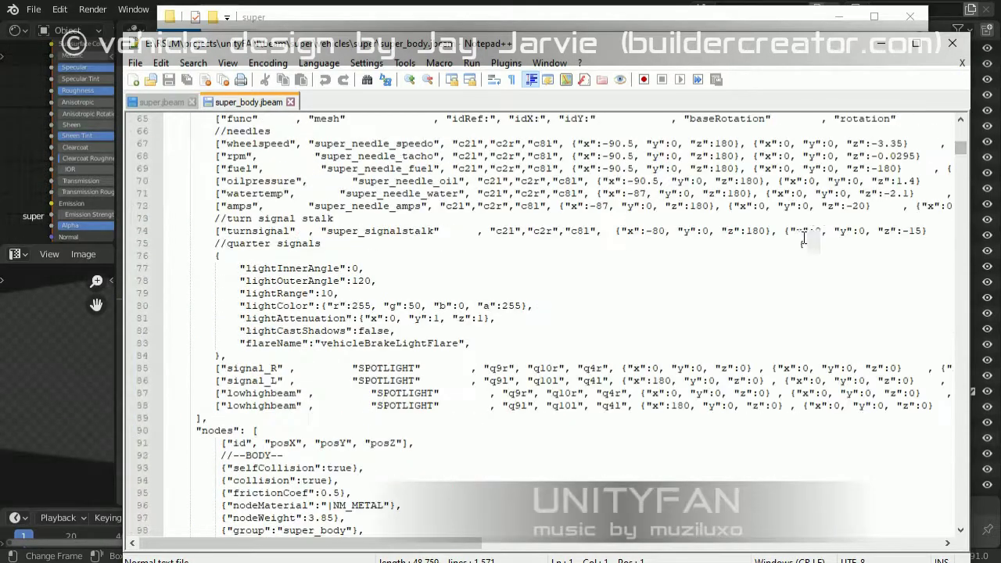
pyautogui.scroll(3, 792, 247)
pyautogui.scroll(3, 819, 228)
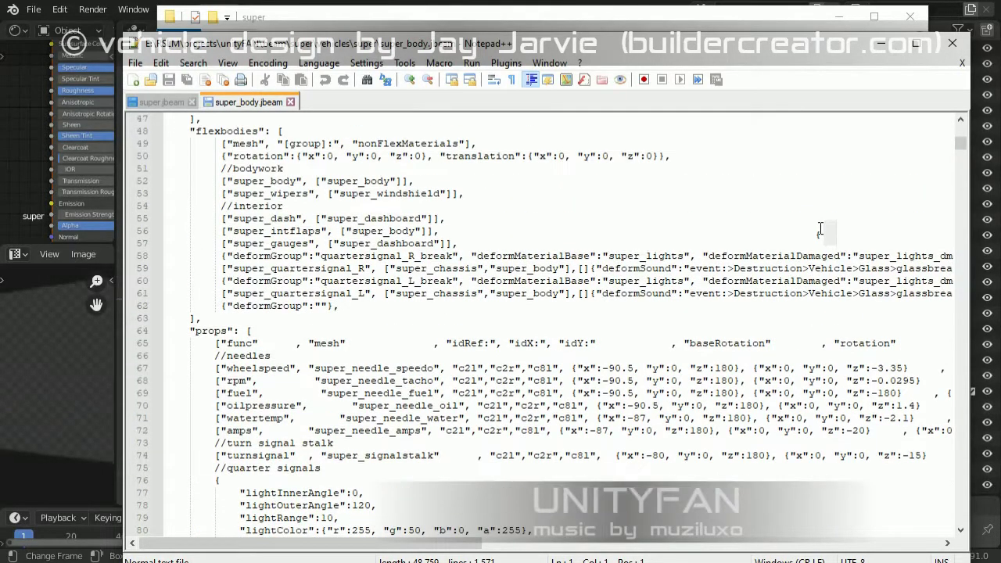
pyautogui.moveTo(430, 543); pyautogui.dragTo(660, 541)
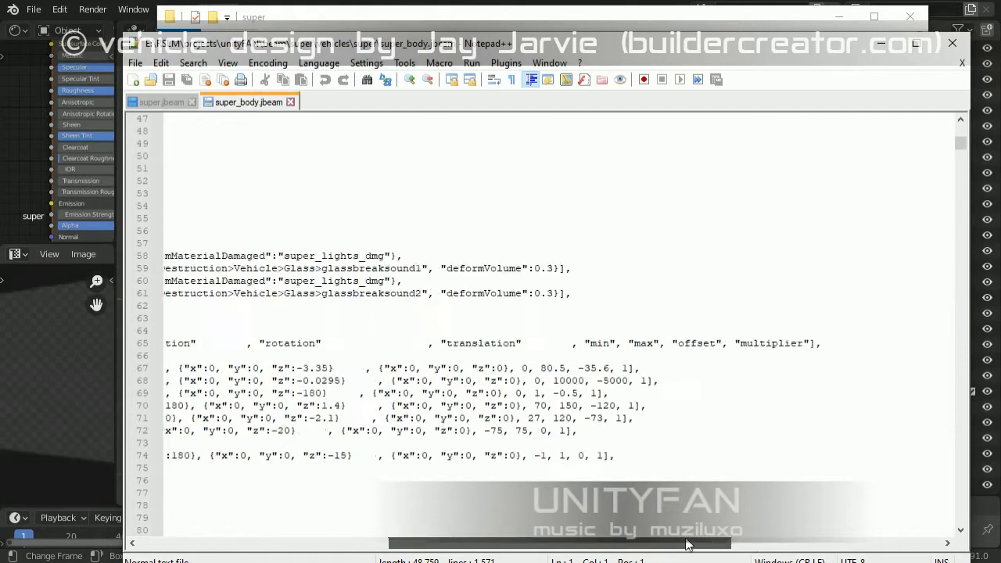
# Step: Close super_body.jbeam and set super.jbeam's license plate design slot to licenseplate_design_0_0
pyautogui.click(962, 61)
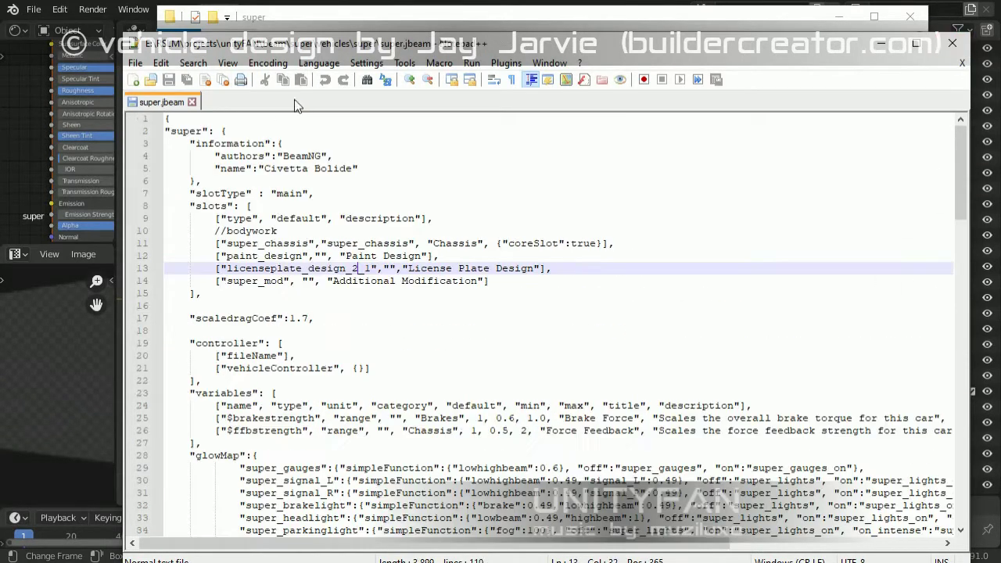
pyautogui.click(383, 368)
pyautogui.click(352, 269)
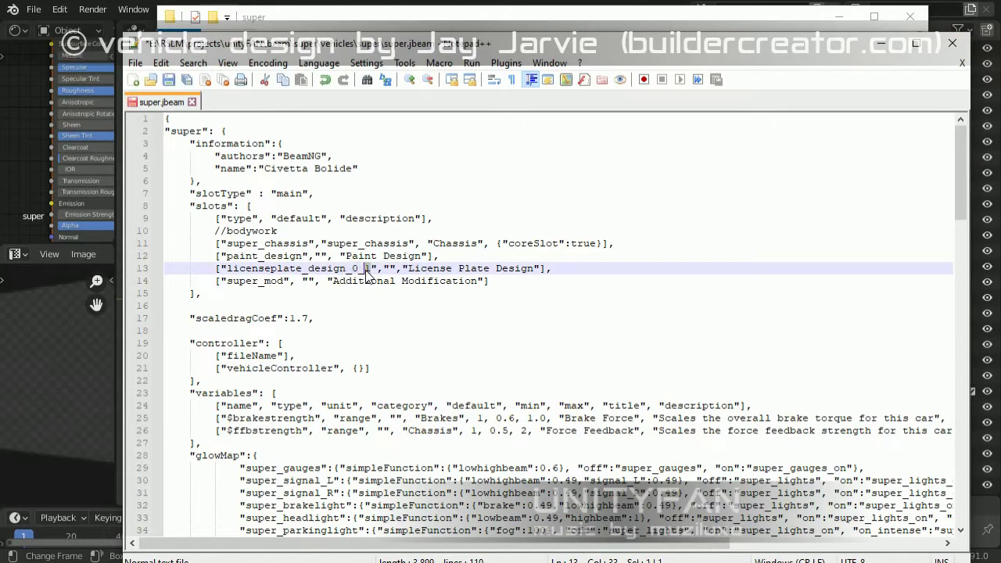
pyautogui.write('0')
pyautogui.click(394, 291)
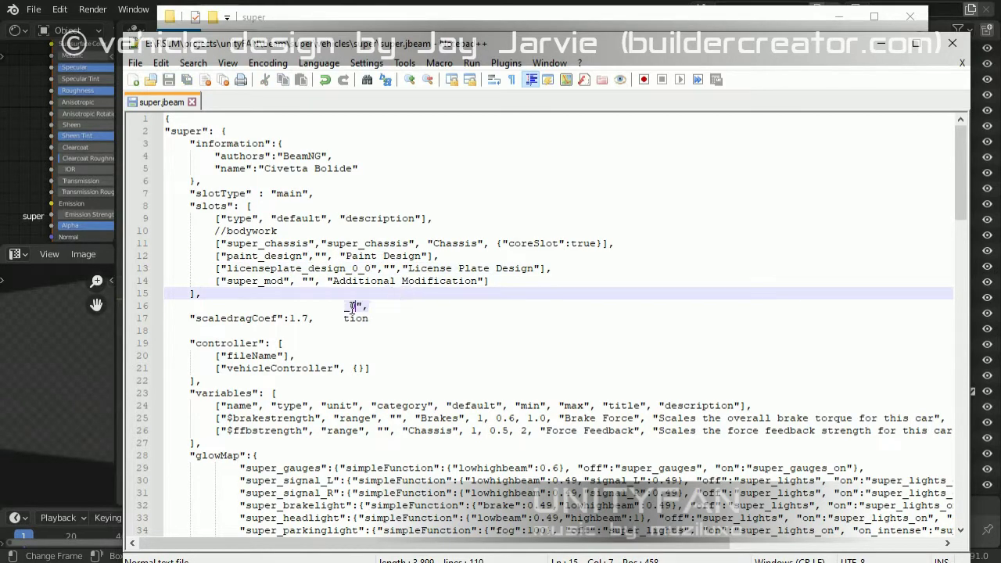
pyautogui.click(301, 318)
# Step: Check the super folder, then open Save As for super.jbeam and cancel it
pyautogui.click(135, 63)
pyautogui.click(769, 24)
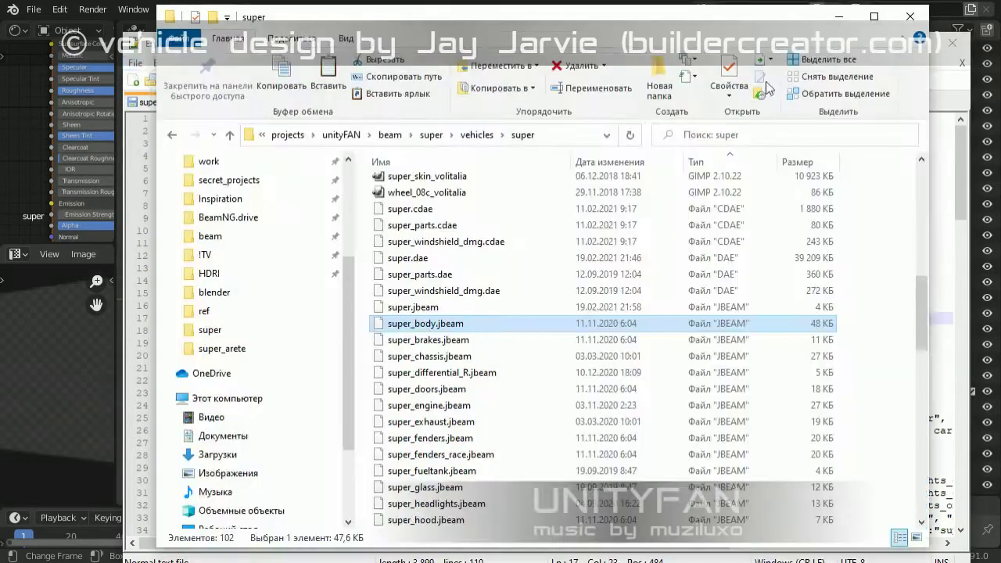
pyautogui.click(606, 50)
pyautogui.click(150, 69)
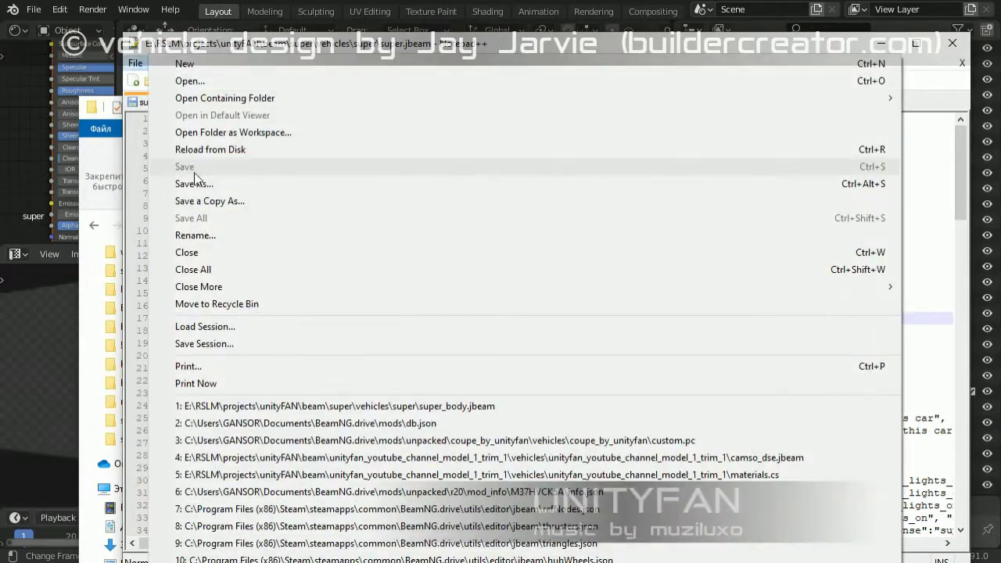
pyautogui.click(195, 183)
pyautogui.click(369, 383)
pyautogui.scroll(-2, 375, 367)
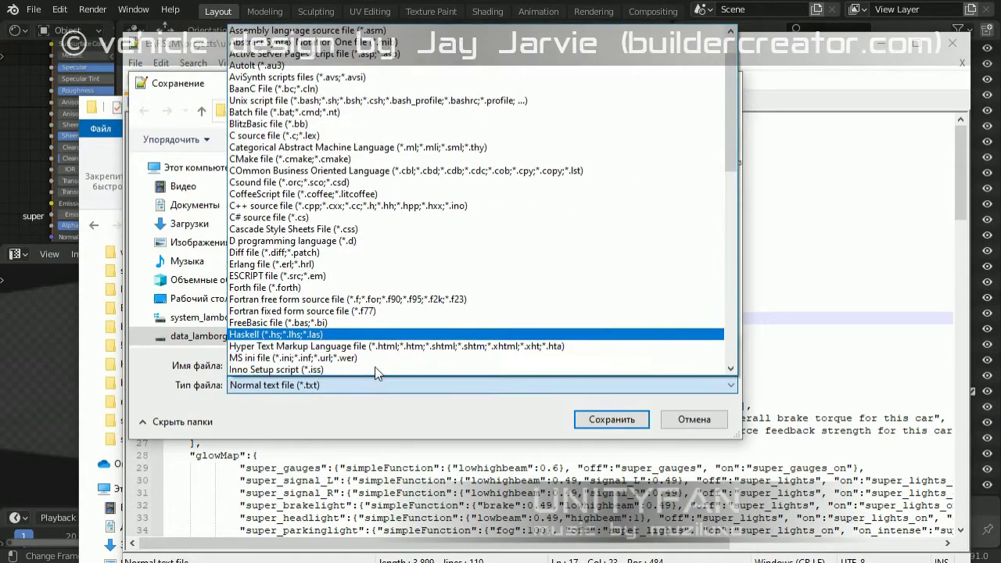
pyautogui.scroll(-3, 374, 366)
pyautogui.click(690, 420)
pyautogui.click(690, 420)
# Step: Close Notepad++ and paste a copy of super.jbeam into the super_arete folder
pyautogui.click(951, 43)
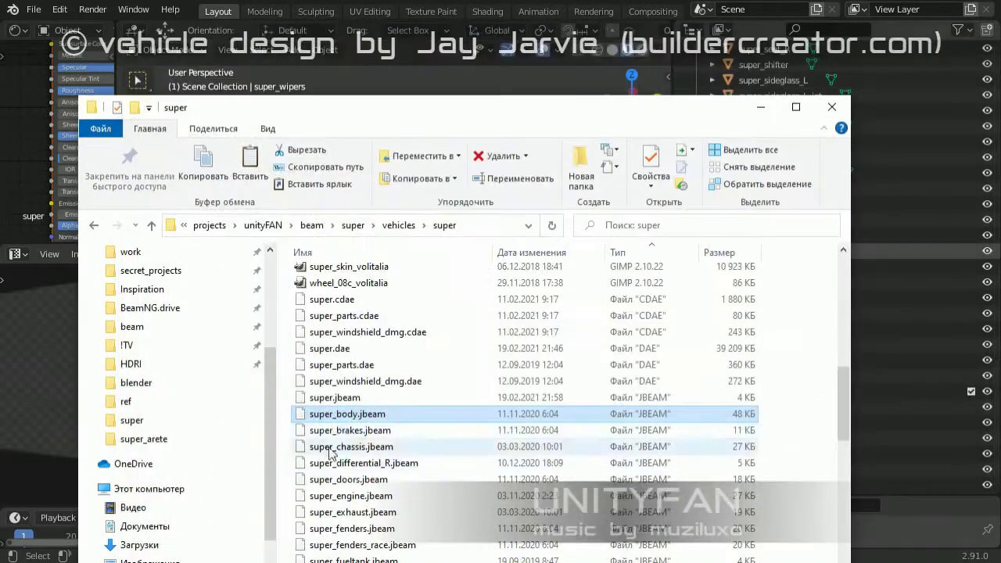
pyautogui.rightClick(342, 397)
pyautogui.click(412, 127)
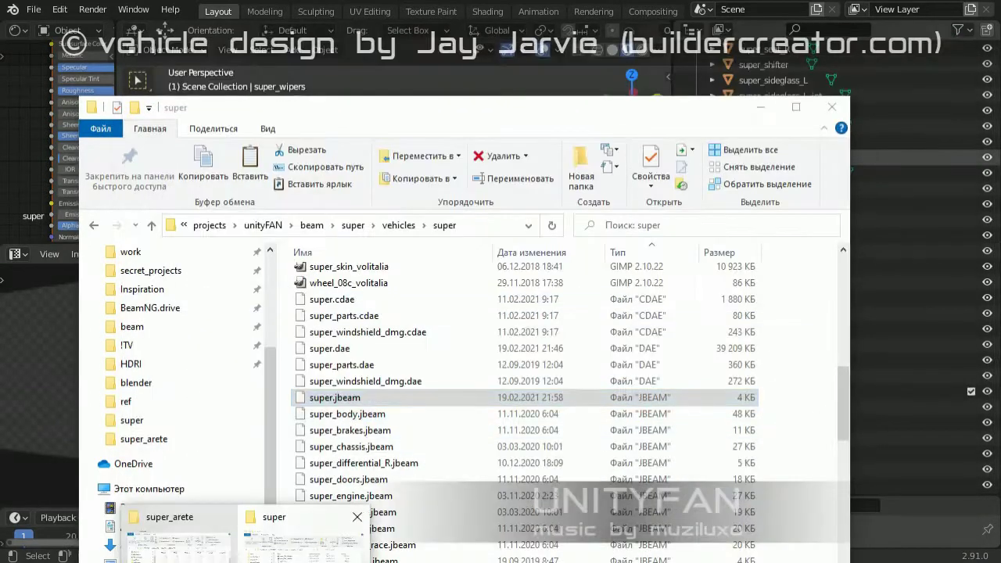
pyautogui.click(180, 539)
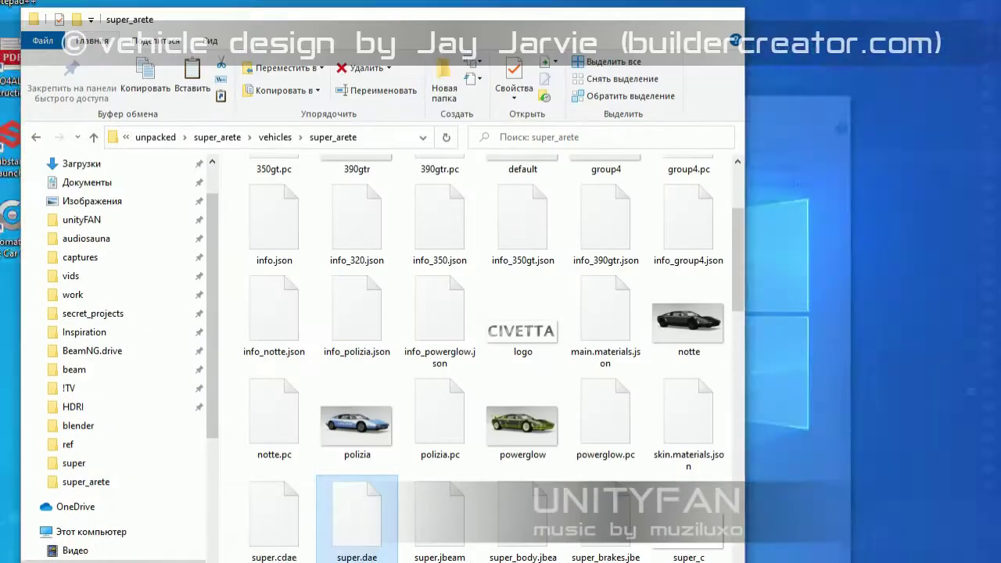
pyautogui.rightClick(230, 208)
pyautogui.click(290, 380)
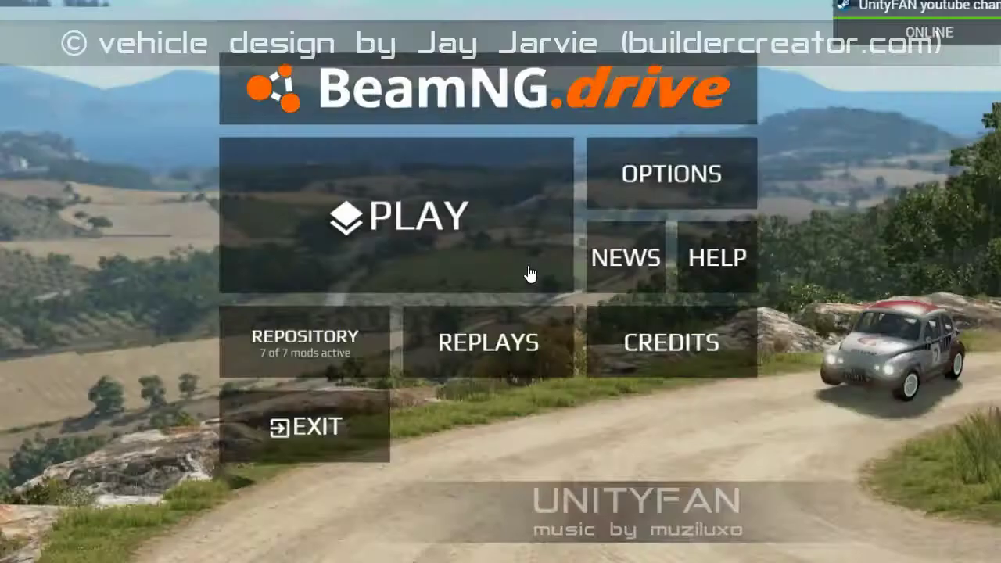
# Step: Spawn the Bolide 350 in BeamNG.drive to check its rear plate, then return to the super folder
pyautogui.click(527, 268)
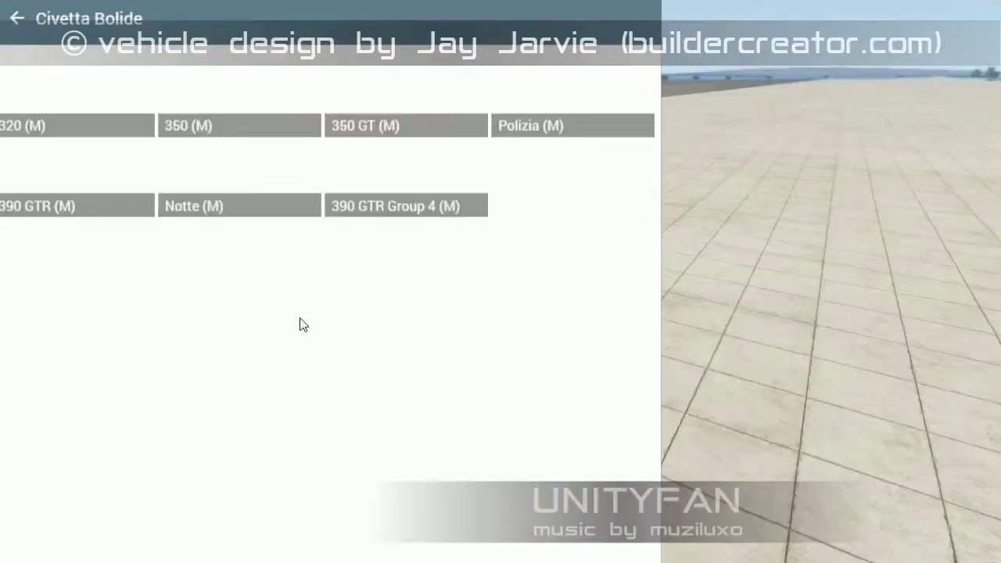
pyautogui.click(305, 104)
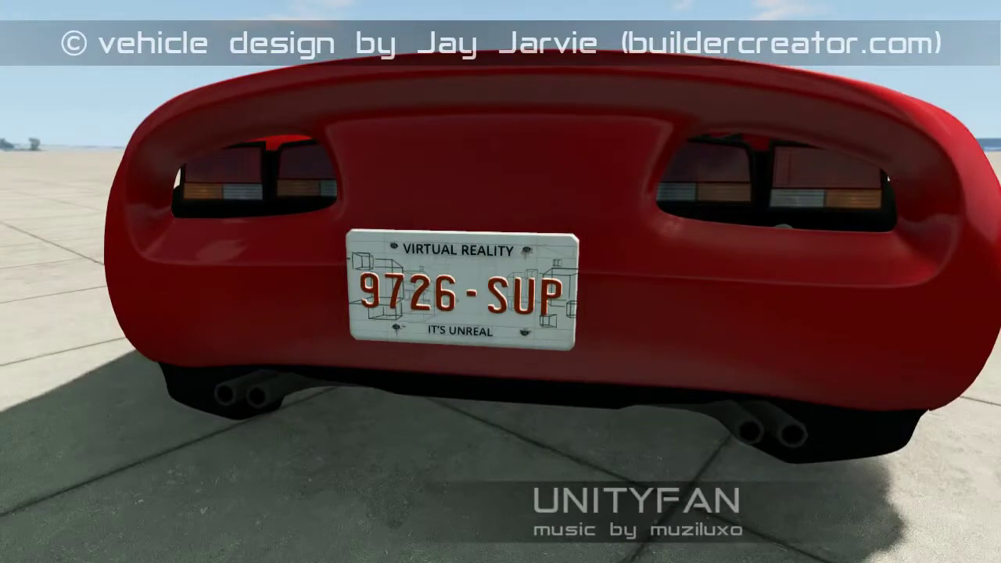
pyautogui.click(307, 536)
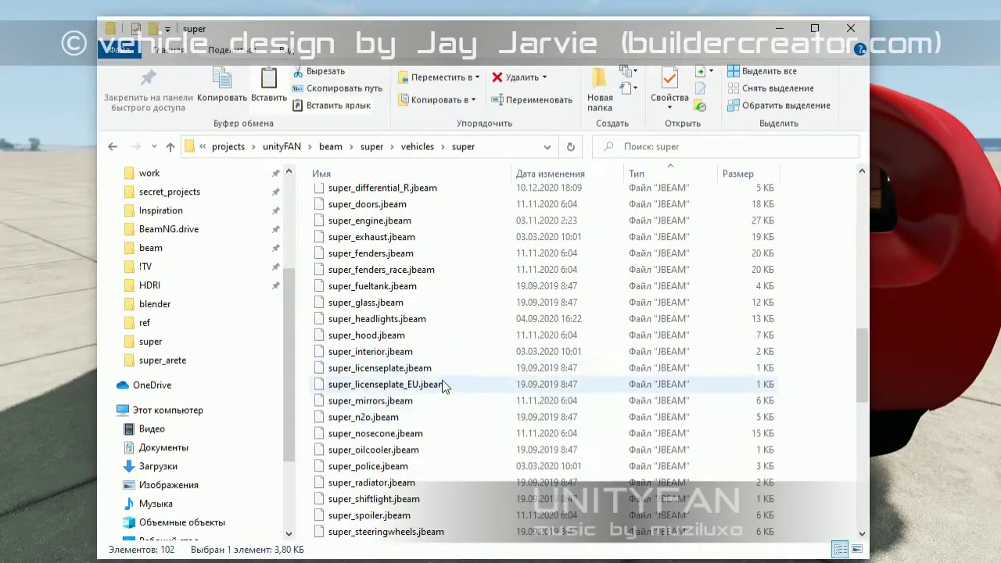
# Step: Open super_licenseplate.jbeam and change the front plate's y position from -2.224 to -2.0
pyautogui.doubleClick(391, 368)
pyautogui.click(390, 370)
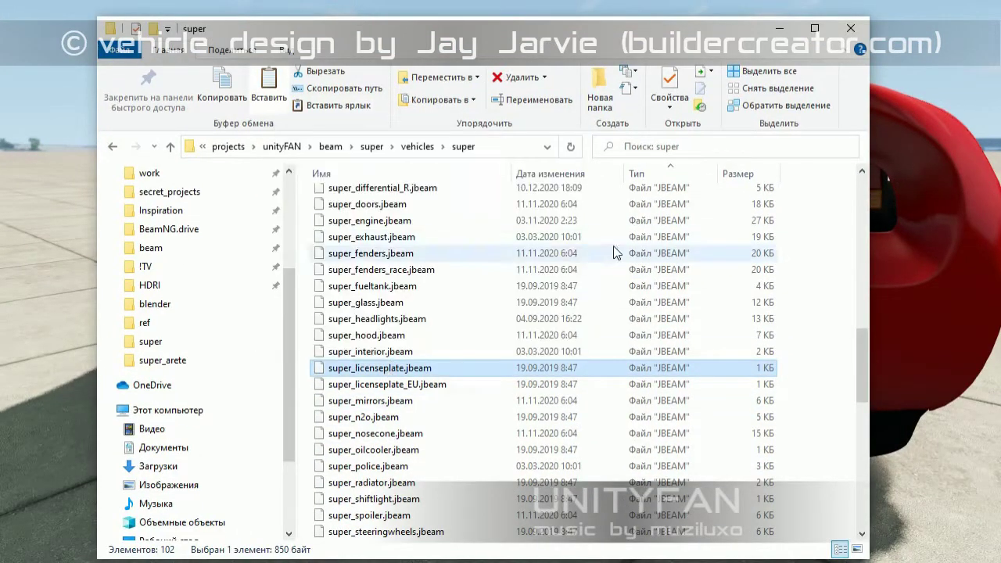
pyautogui.rightClick(391, 368)
pyautogui.click(460, 85)
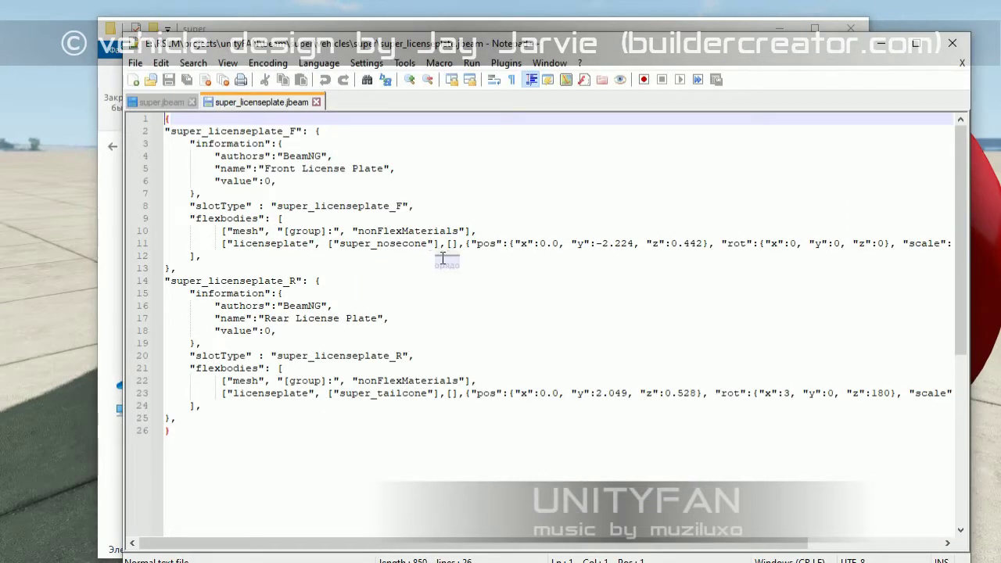
pyautogui.click(631, 243)
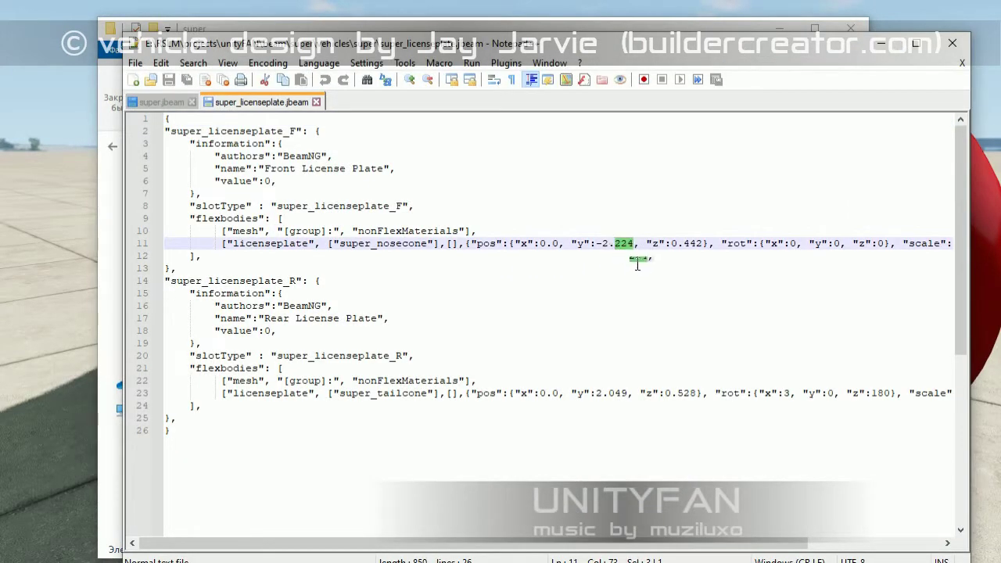
pyautogui.click(635, 243)
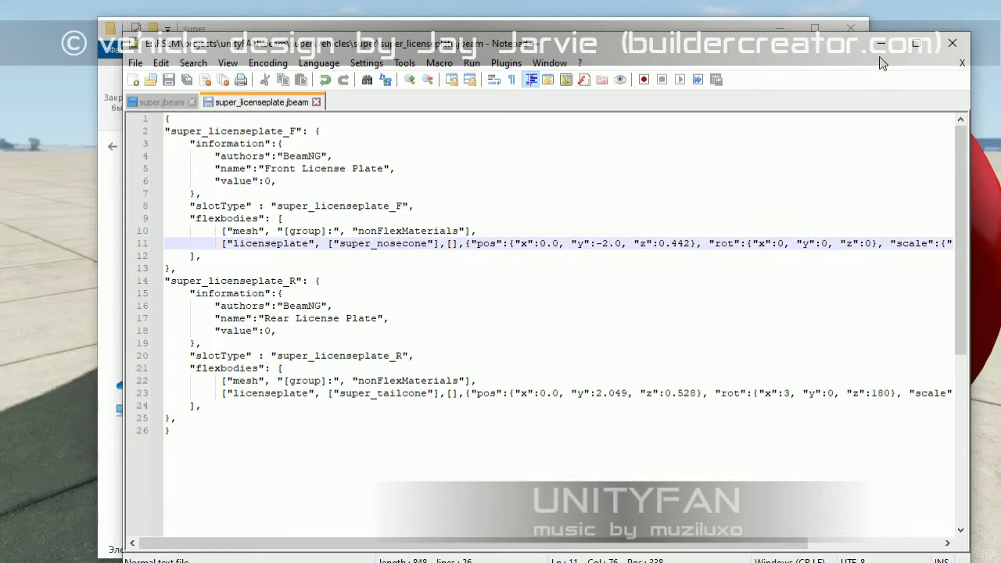
# Step: Copy super_licenseplate.jbeam into super_arete, replacing the existing file
pyautogui.click(313, 539)
pyautogui.rightClick(380, 374)
pyautogui.click(422, 289)
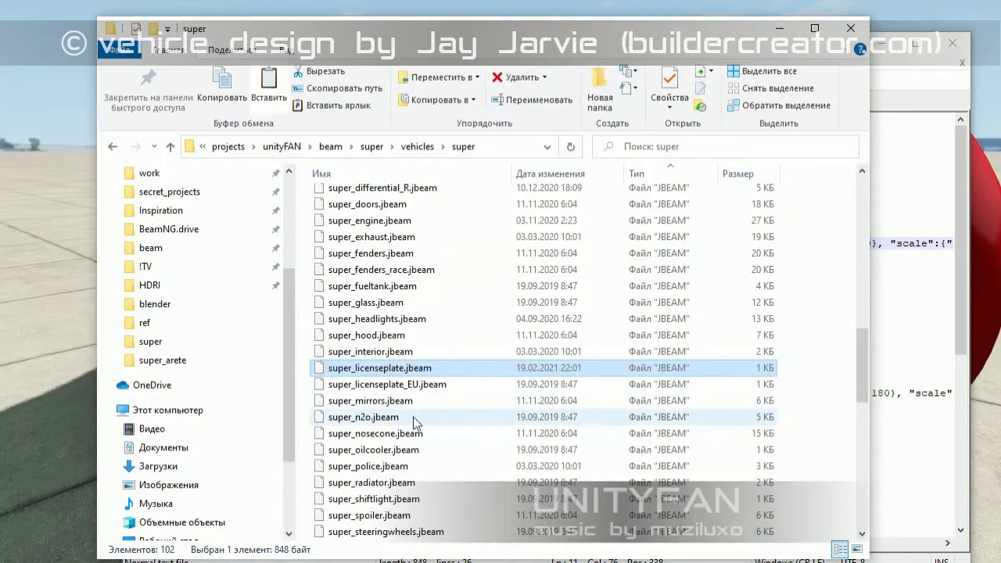
pyautogui.click(313, 539)
pyautogui.click(190, 516)
pyautogui.rightClick(228, 242)
pyautogui.click(257, 348)
pyautogui.click(393, 189)
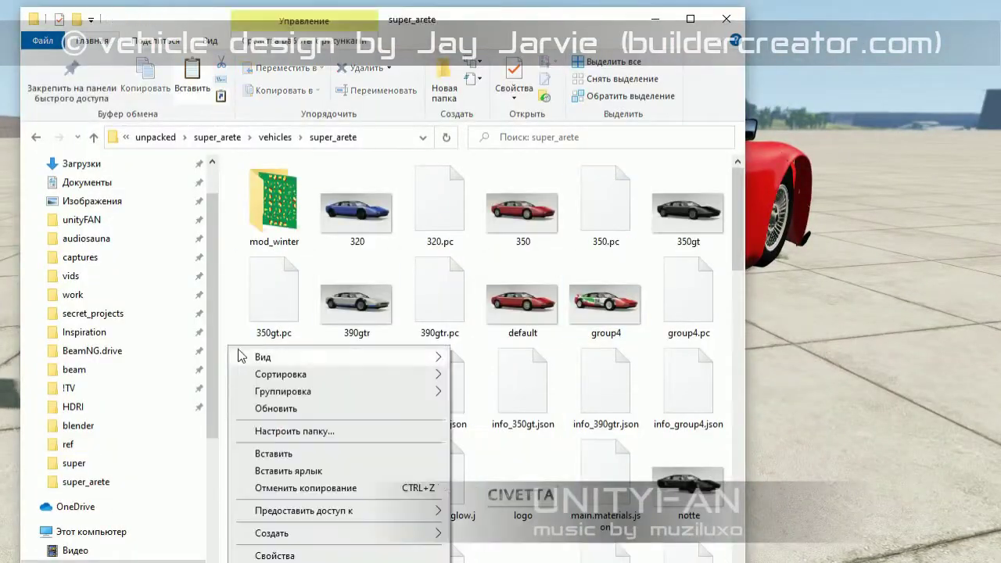
# Step: Sort super_arete by type in details view and open its super_licenseplate.jbeam to edit the rear plate y value
pyautogui.rightClick(258, 379)
pyautogui.click(459, 431)
pyautogui.click(485, 164)
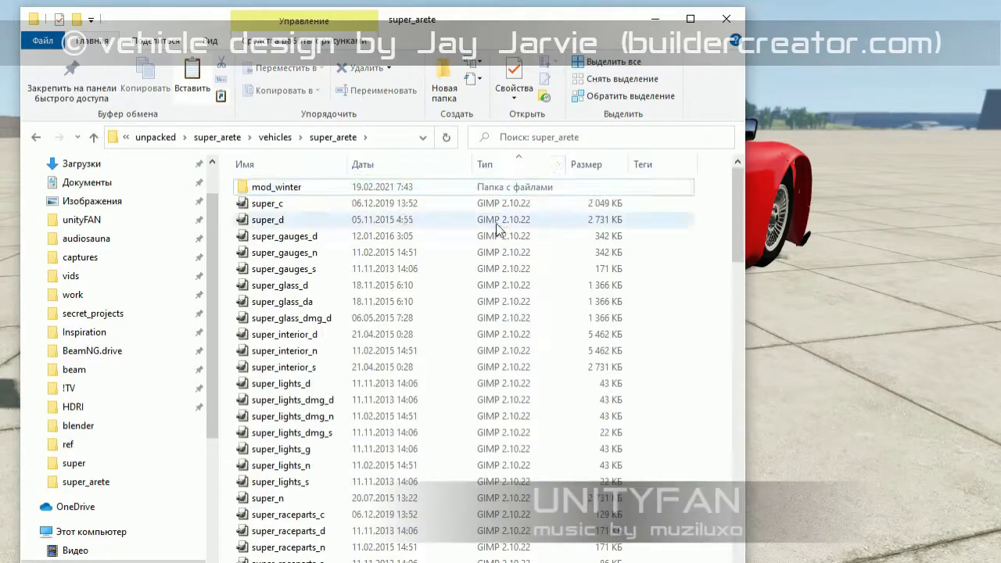
pyautogui.scroll(-10, 466, 420)
pyautogui.scroll(1, 465, 419)
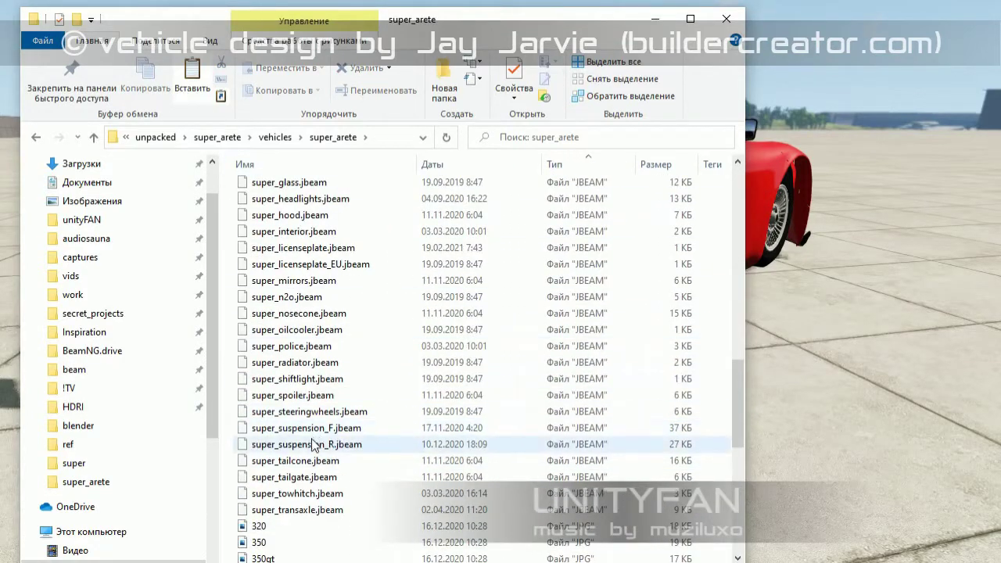
pyautogui.scroll(2, 313, 391)
pyautogui.rightClick(314, 349)
pyautogui.click(375, 66)
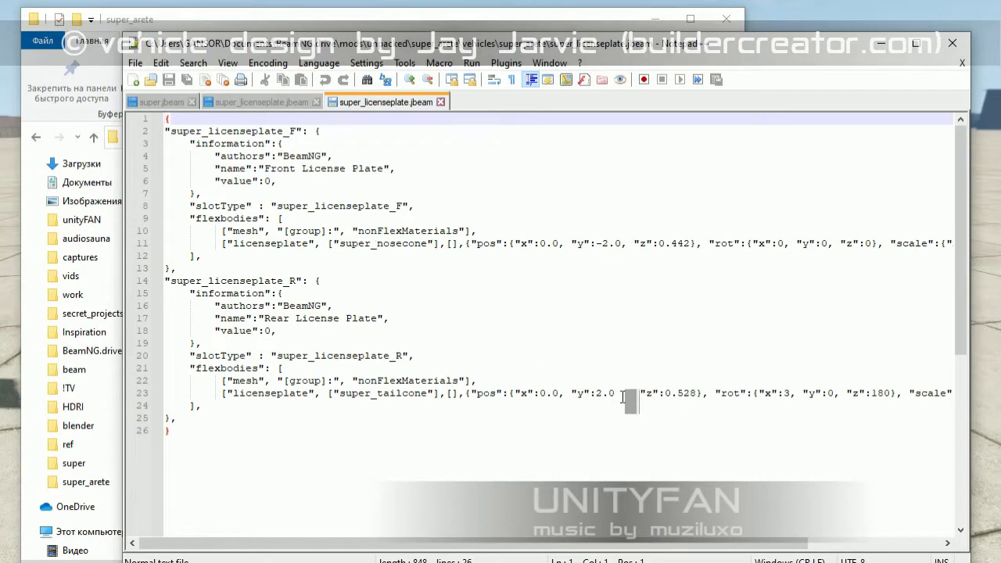
pyautogui.moveTo(623, 397); pyautogui.dragTo(603, 394)
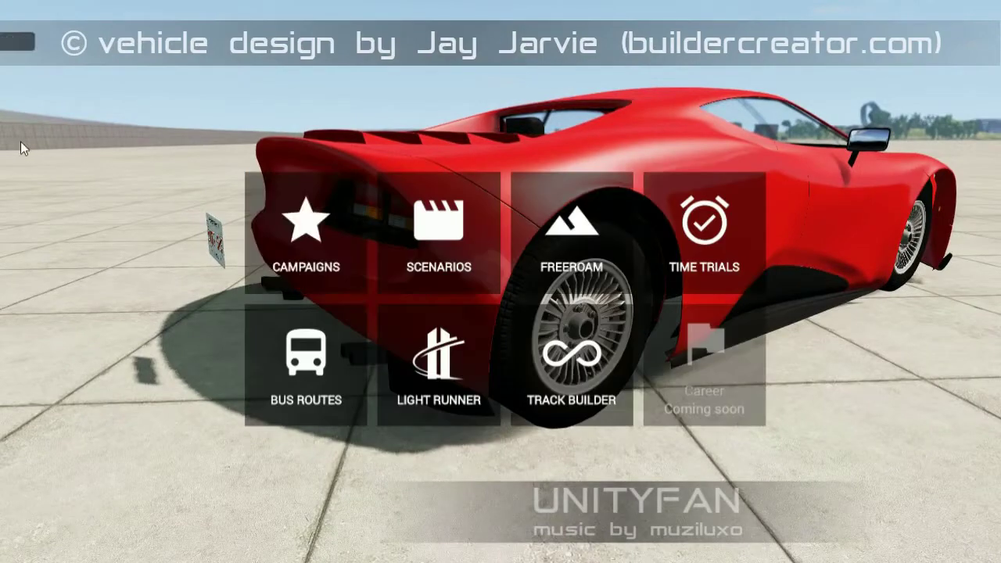
# Step: From the Freeroam map list, choose Gridmap and load it at the Default spawn point
pyautogui.click(570, 235)
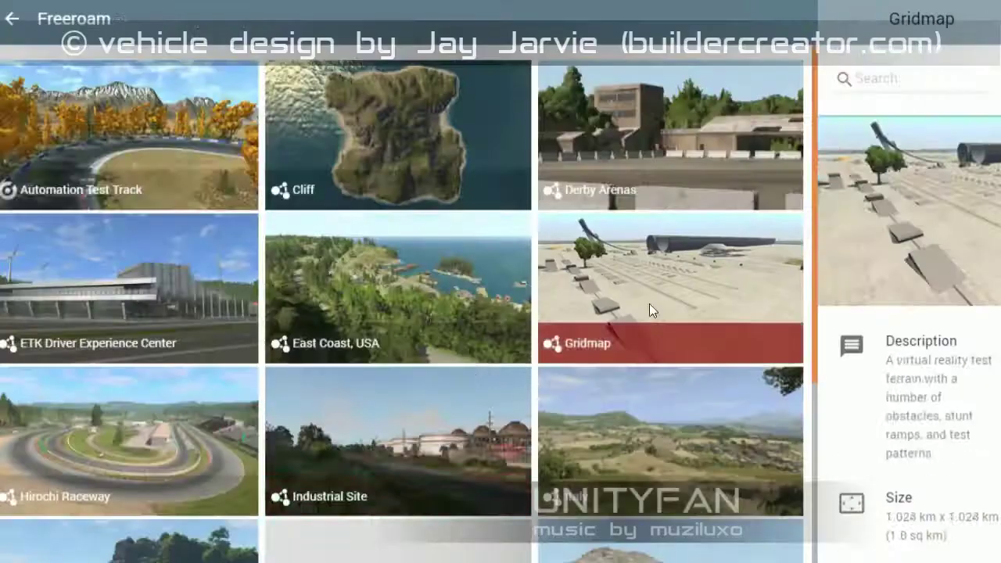
pyautogui.click(649, 303)
pyautogui.click(466, 360)
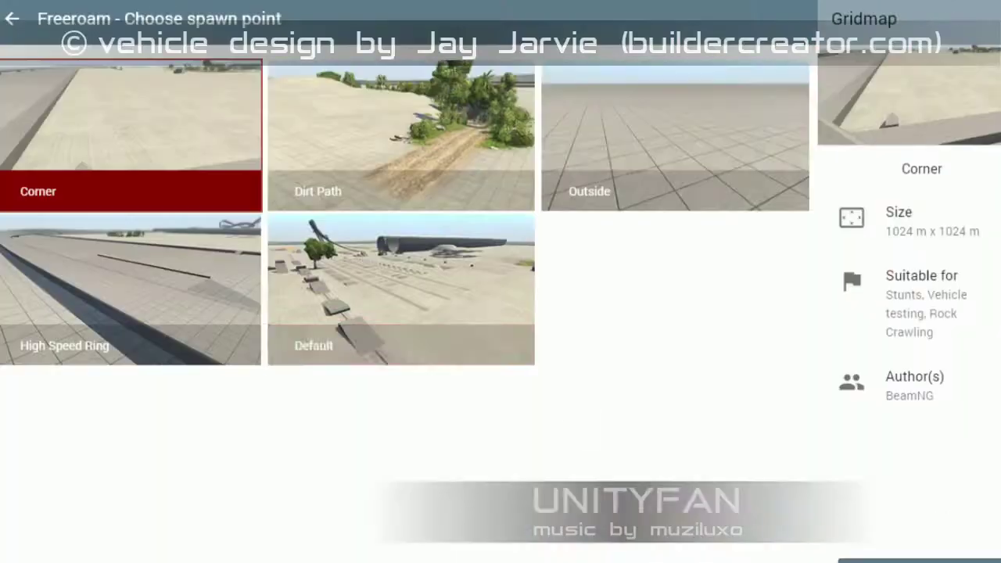
pyautogui.doubleClick(478, 318)
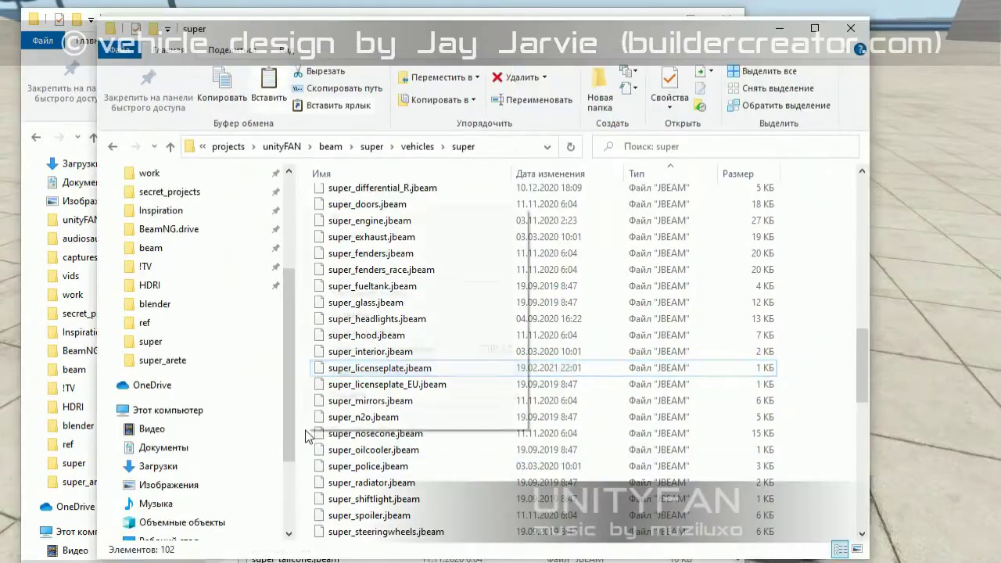
# Step: Paste the updated super_licenseplate.jbeam into the mod folder, replacing the existing file
pyautogui.hotkey('ctrl', 'v')
pyautogui.click(386, 188)
pyautogui.scroll(-1, 359, 410)
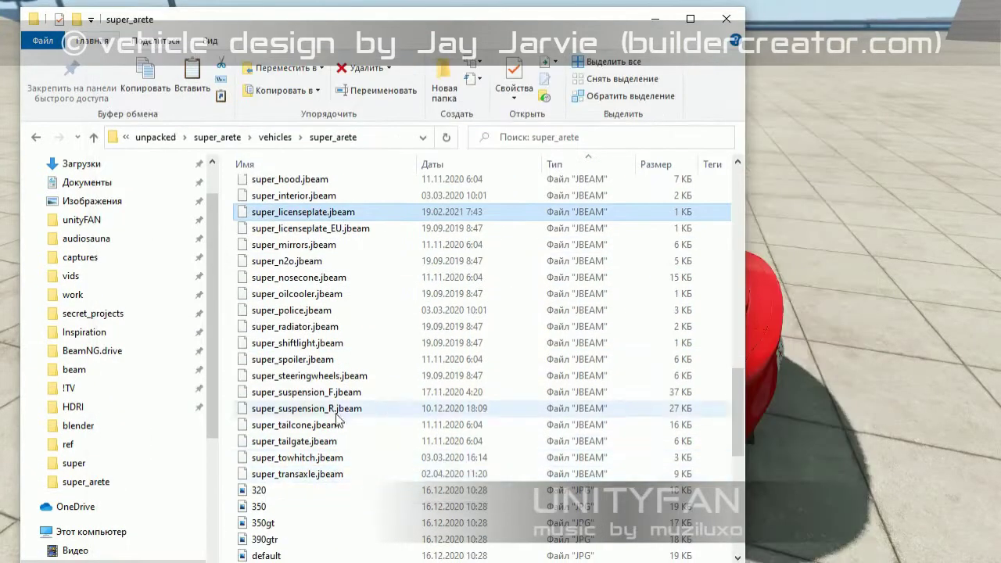
# Step: Open super_suspension_F.jbeam in Notepad++ and locate the variables list with the wheel-offset line
pyautogui.doubleClick(311, 395)
pyautogui.rightClick(285, 395)
pyautogui.click(352, 101)
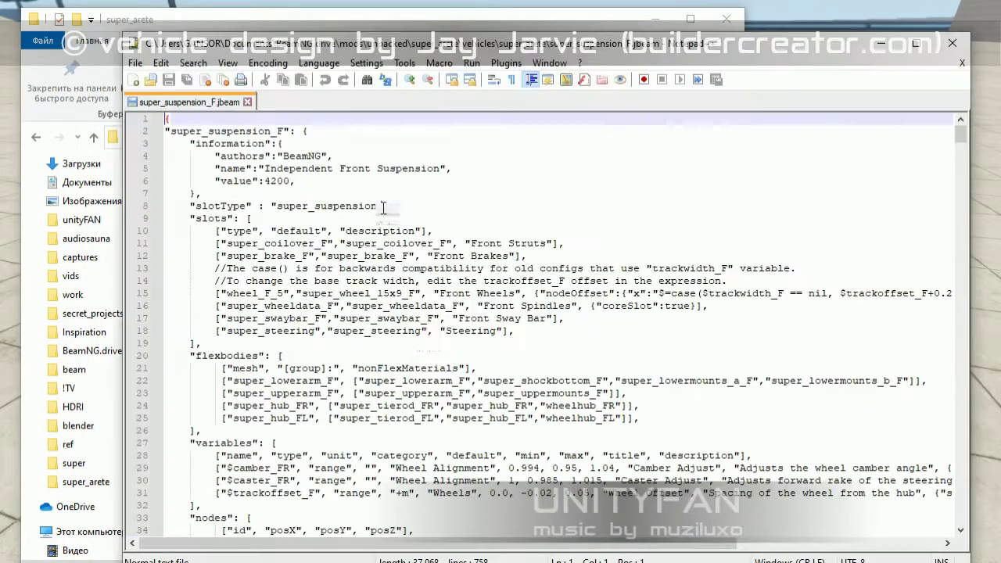
pyautogui.scroll(-2, 424, 333)
pyautogui.moveTo(514, 545)
pyautogui.mouseDown()
pyautogui.moveTo(739, 544)
pyautogui.moveTo(516, 546)
pyautogui.mouseUp()
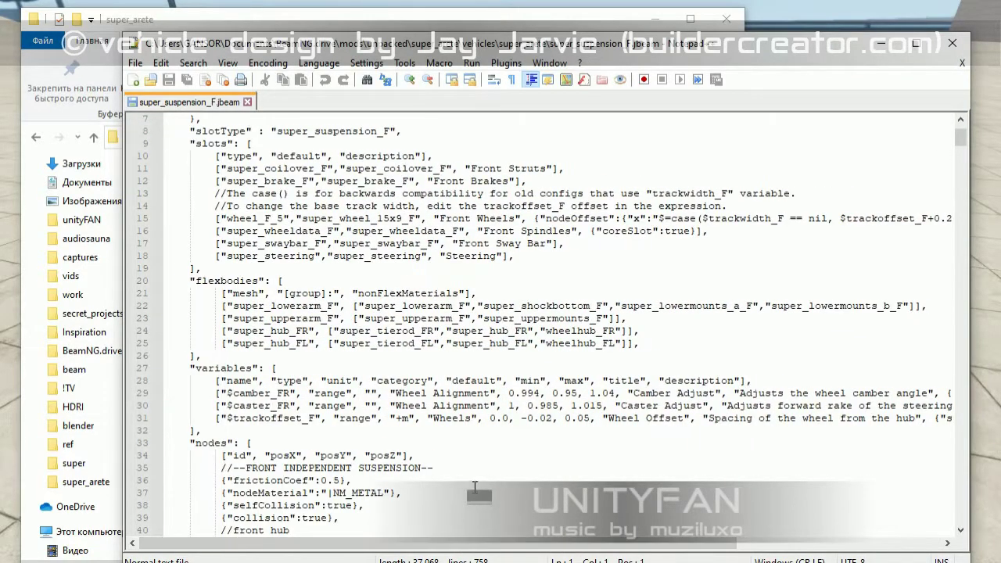
pyautogui.scroll(-2, 483, 479)
pyautogui.scroll(-3, 484, 480)
pyautogui.scroll(-3, 484, 480)
pyautogui.scroll(7, 484, 479)
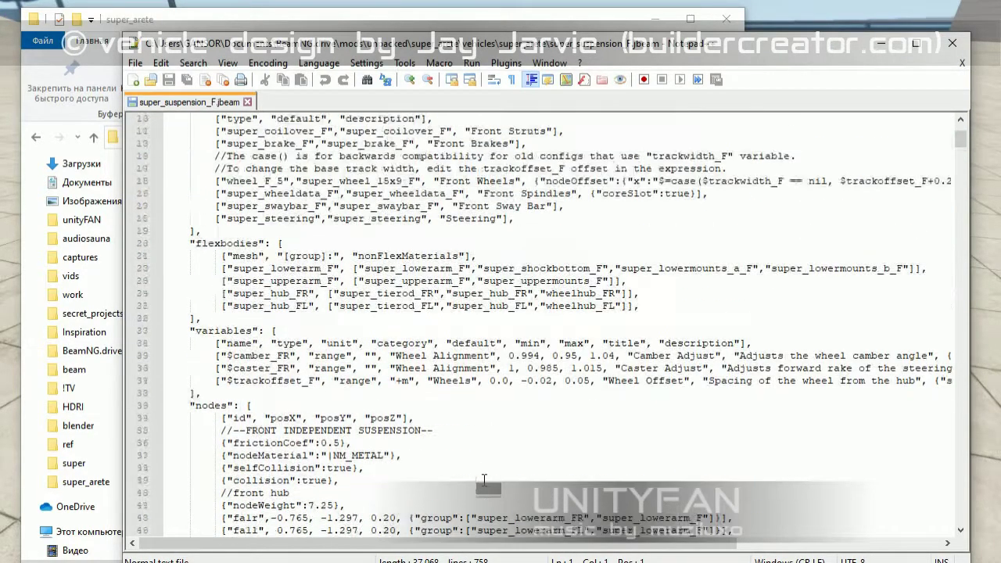
pyautogui.scroll(2, 484, 480)
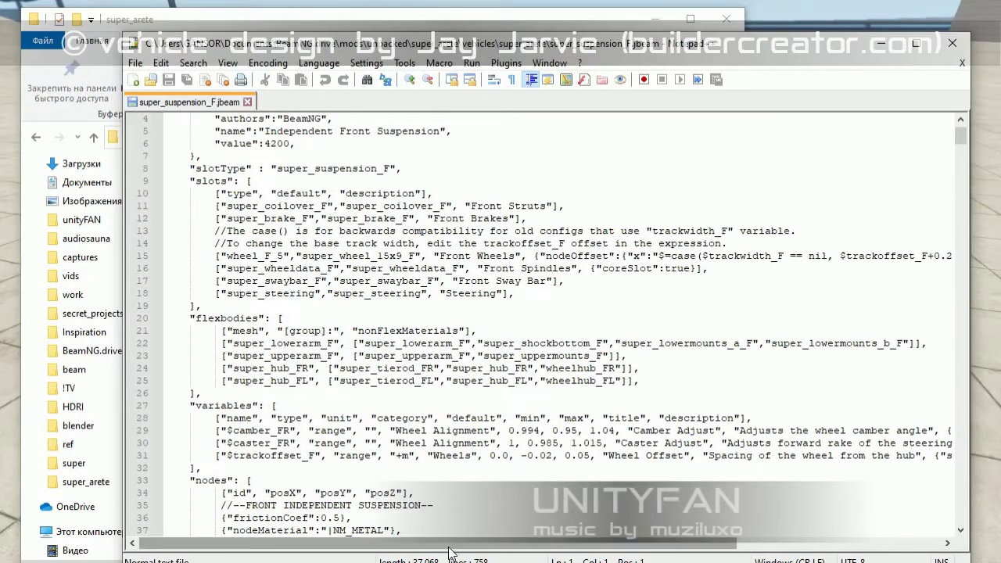
pyautogui.moveTo(469, 543)
pyautogui.mouseDown()
pyautogui.moveTo(674, 540)
pyautogui.moveTo(437, 547)
pyautogui.mouseUp()
pyautogui.click(548, 344)
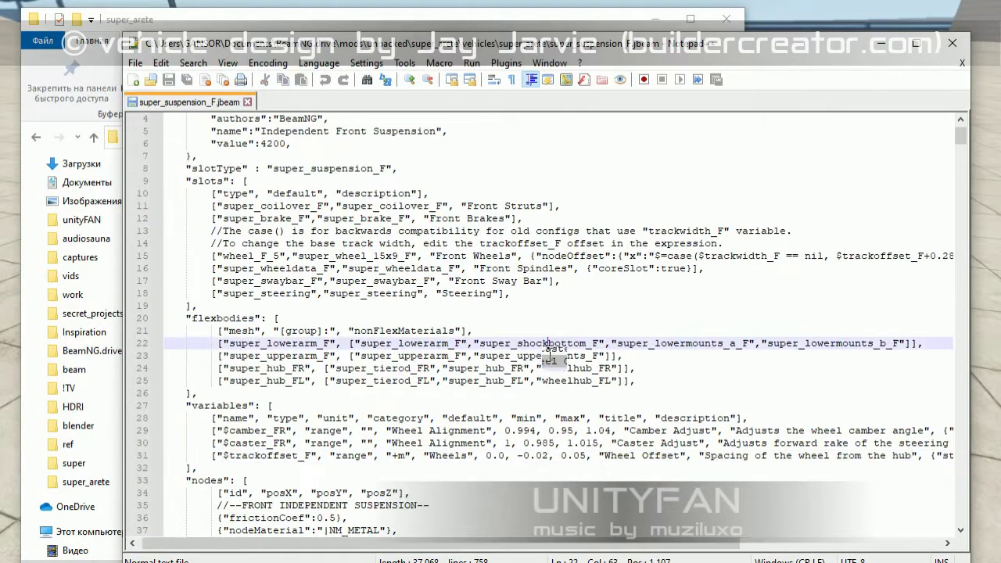
pyautogui.click(592, 466)
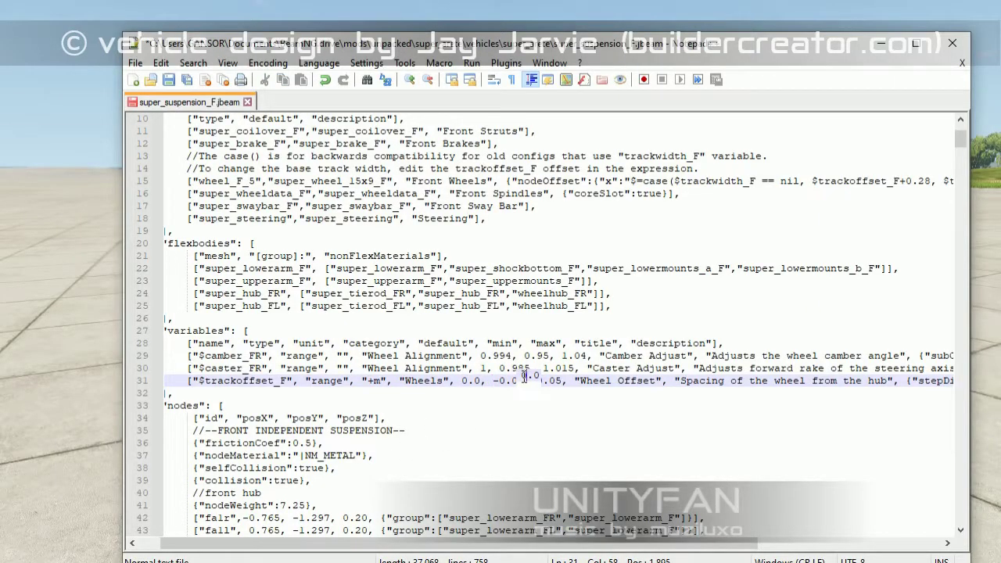
# Step: Edit the $trackoffset_F range on line 31 to 0.0, 0.10, 0.13
pyautogui.moveTo(669, 548); pyautogui.dragTo(693, 543)
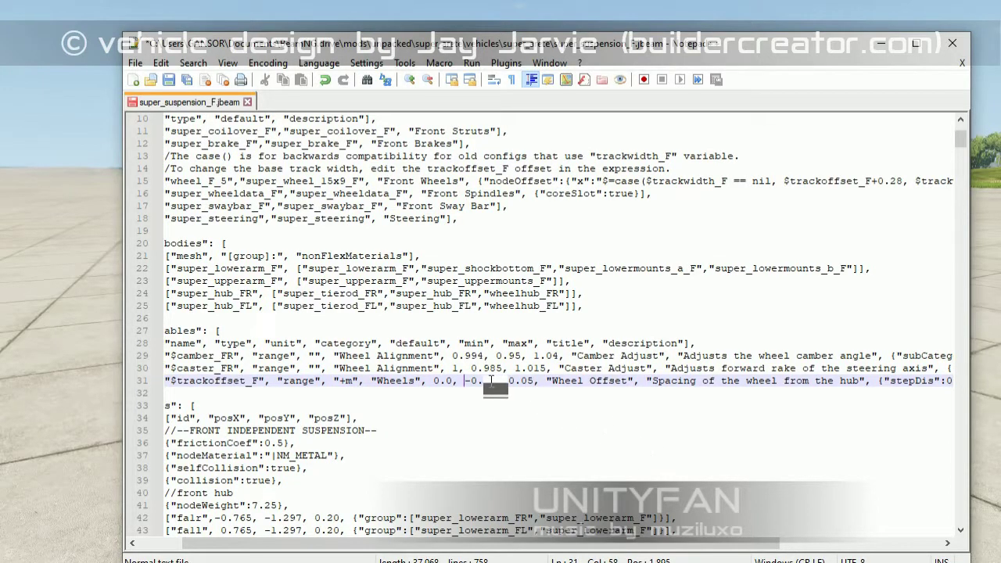
pyautogui.moveTo(536, 546); pyautogui.dragTo(463, 545)
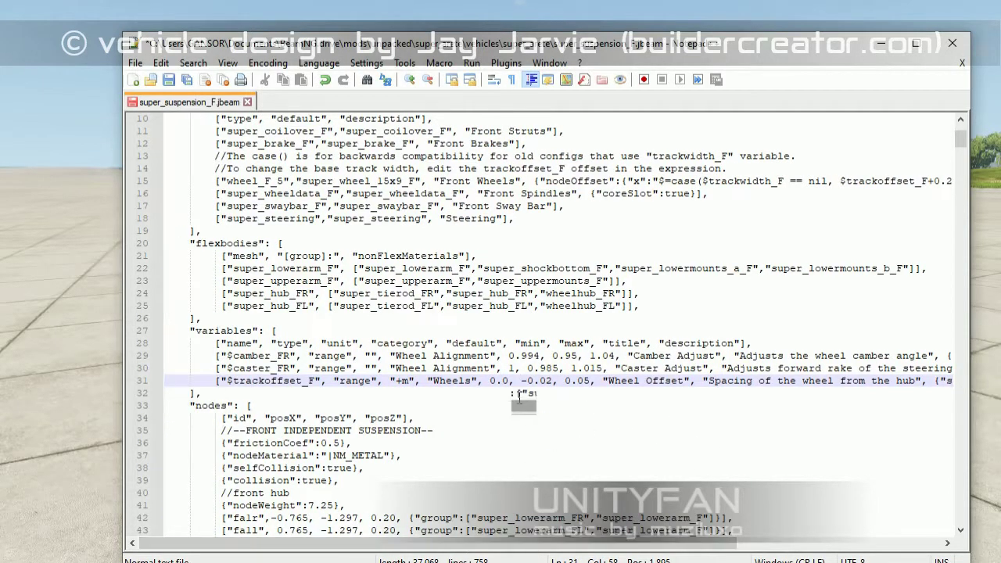
pyautogui.scroll(2, 519, 397)
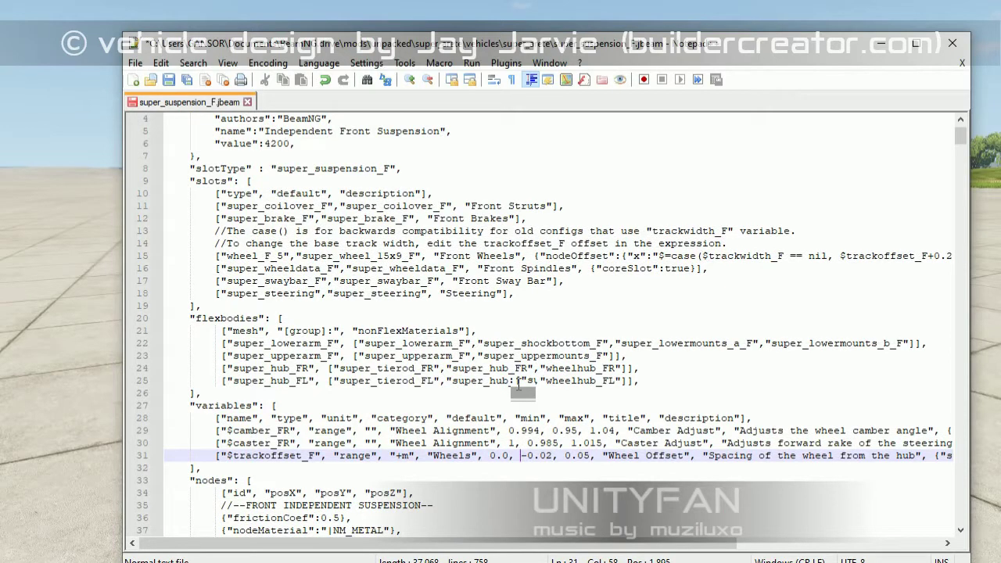
pyautogui.moveTo(557, 543)
pyautogui.mouseDown()
pyautogui.moveTo(792, 534)
pyautogui.moveTo(615, 528)
pyautogui.moveTo(546, 497)
pyautogui.mouseUp()
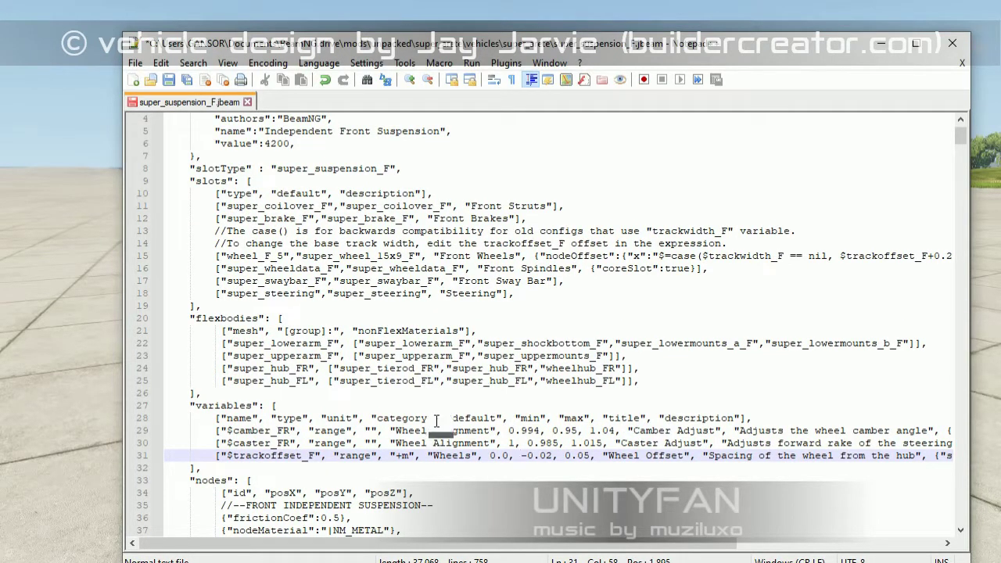
pyautogui.moveTo(500, 545)
pyautogui.mouseDown()
pyautogui.moveTo(519, 552)
pyautogui.moveTo(525, 480)
pyautogui.mouseUp()
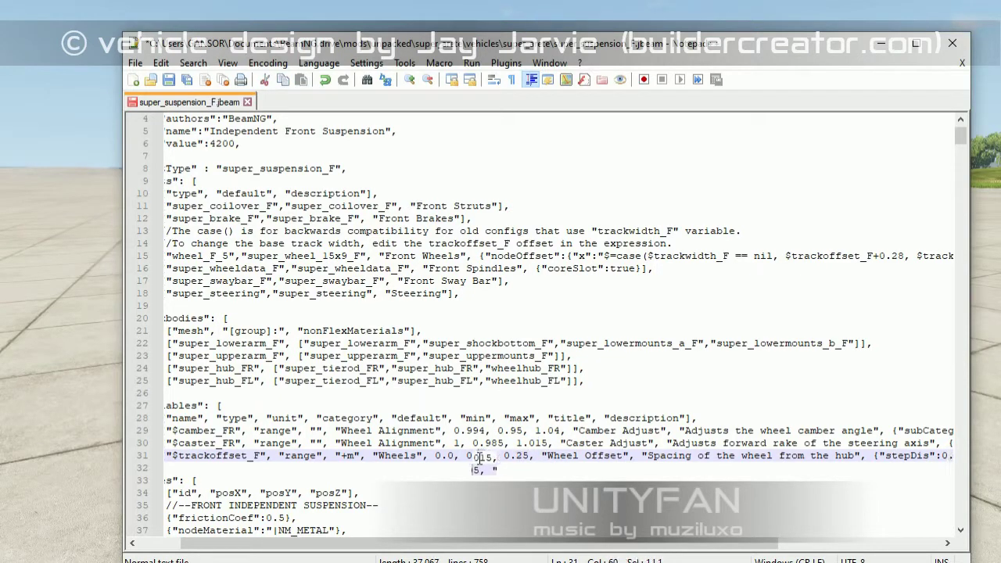
pyautogui.moveTo(479, 458); pyautogui.dragTo(617, 459)
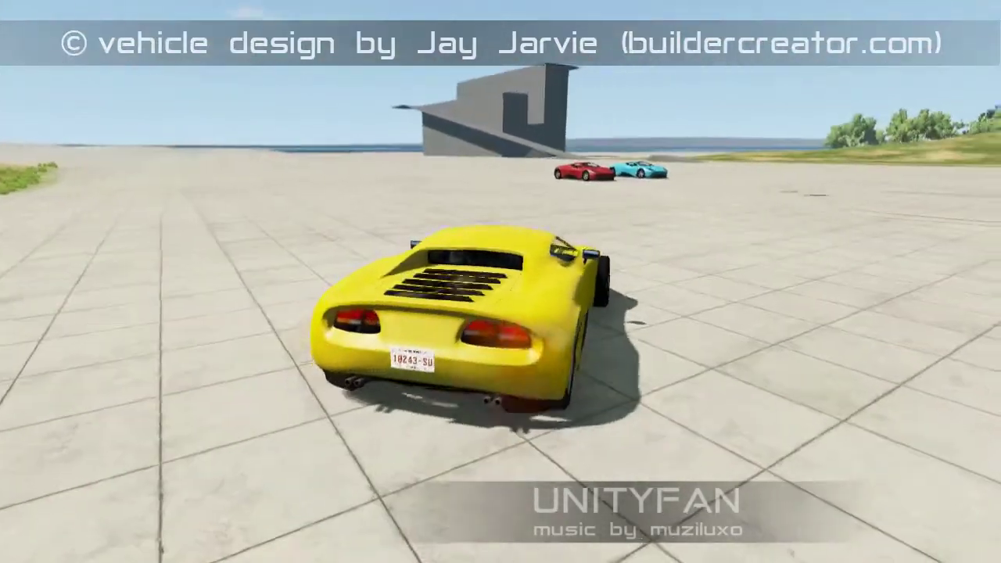
# Step: Spawn the Civetta Bolide in its 350 (M) configuration from the vehicle selector
pyautogui.click(1, 155)
pyautogui.click(512, 223)
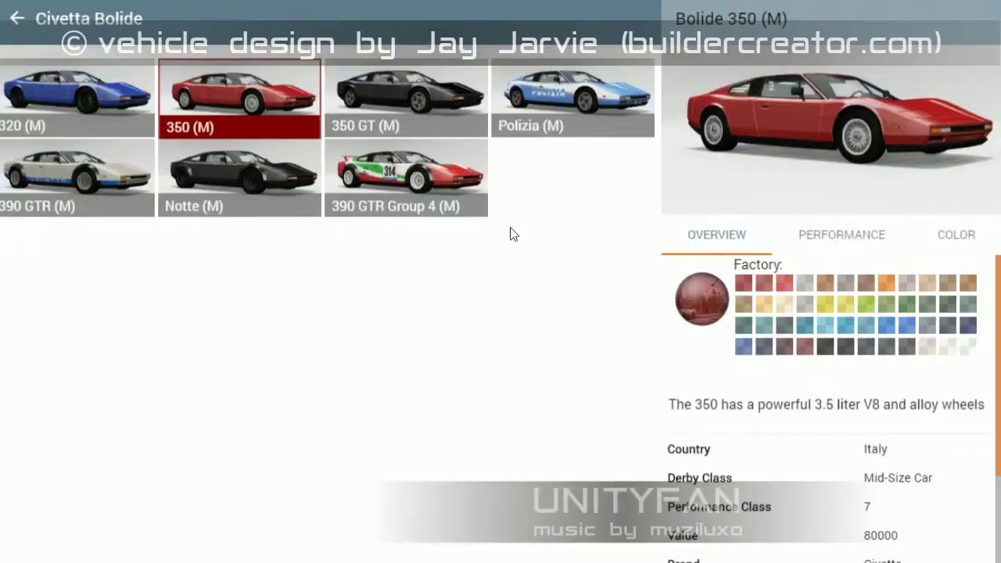
pyautogui.doubleClick(239, 98)
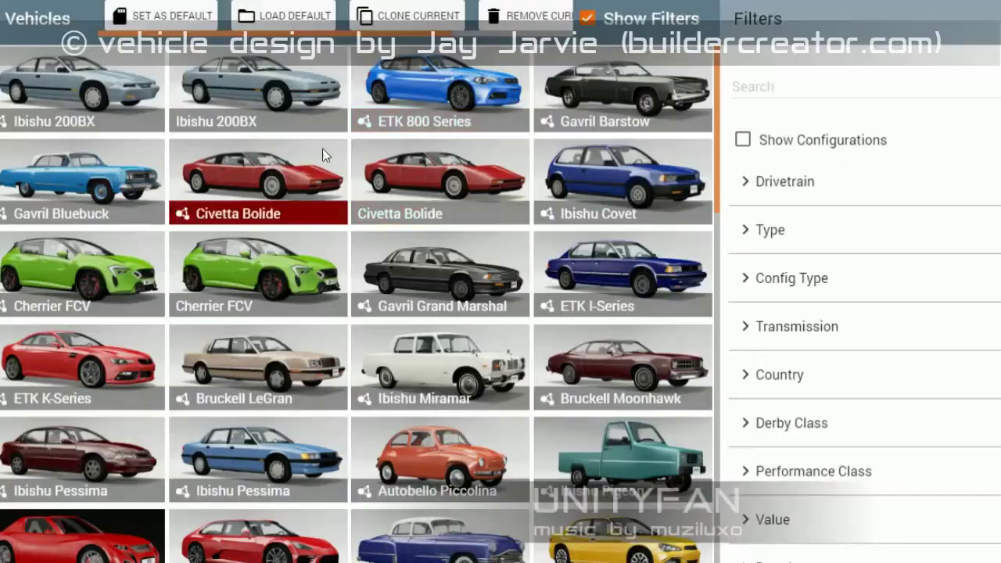
pyautogui.click(323, 157)
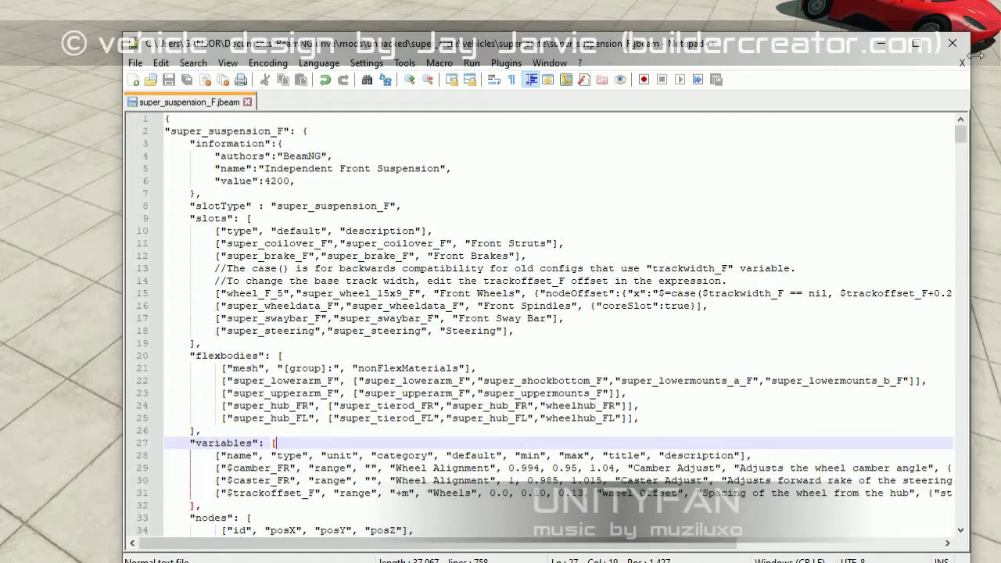
# Step: Close super_suspension_F.jbeam and open super_suspension_R.jbeam in Notepad++
pyautogui.click(247, 103)
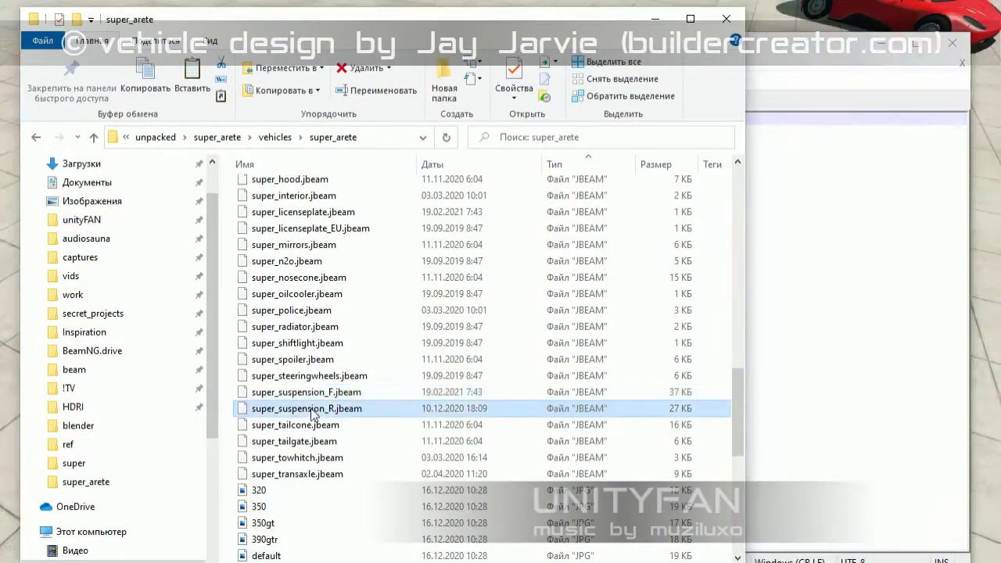
pyautogui.rightClick(312, 411)
pyautogui.click(344, 109)
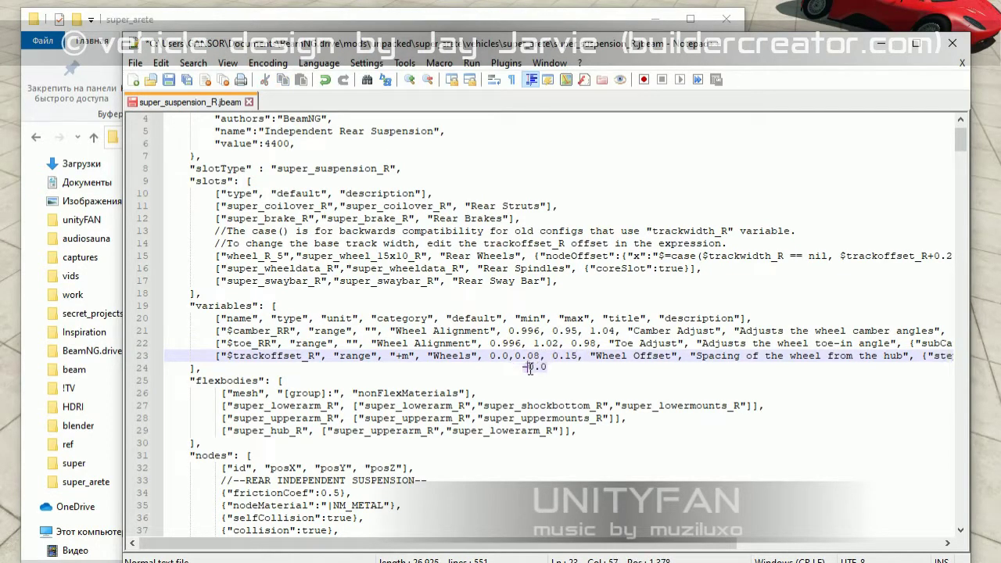
# Step: Set the $trackoffset_R range to 0.0, 0.08, 0.15 and return to BeamNG's Civetta Bolide configurations
pyautogui.click(585, 356)
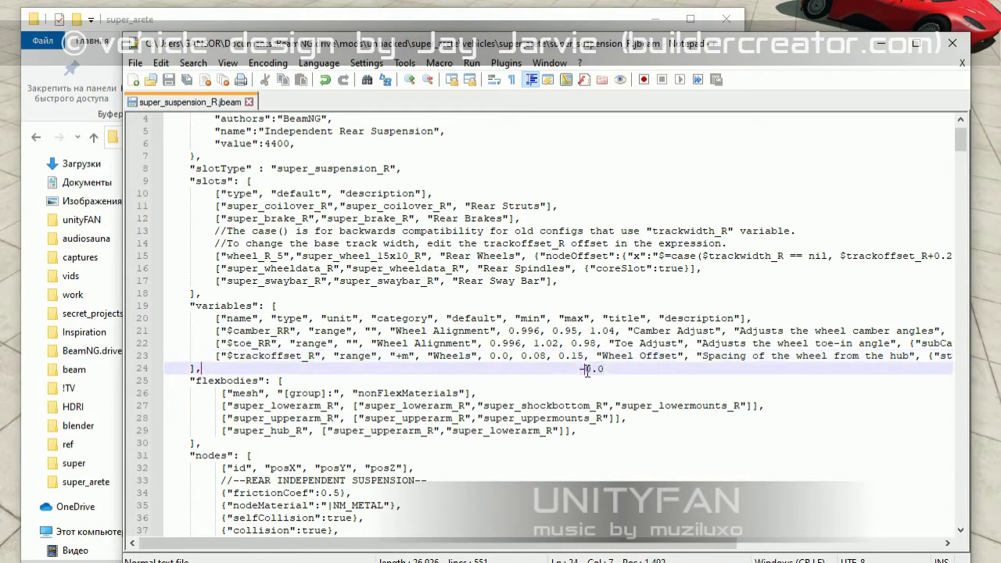
pyautogui.click(881, 44)
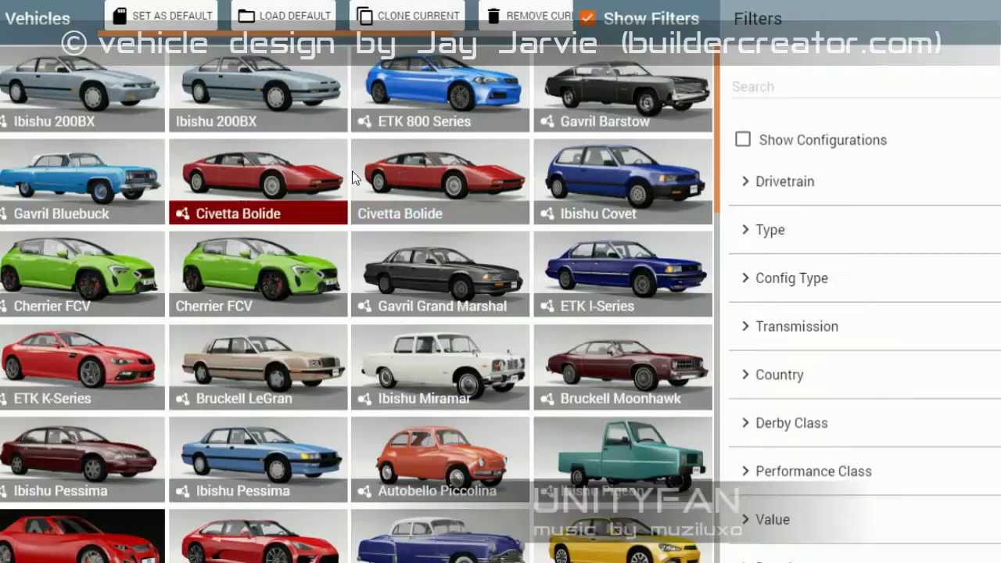
pyautogui.click(352, 178)
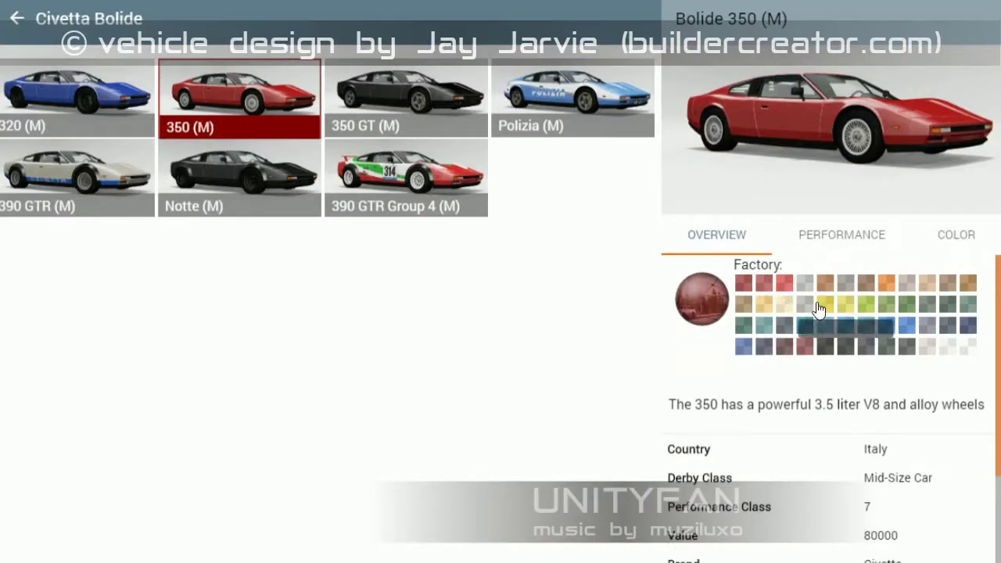
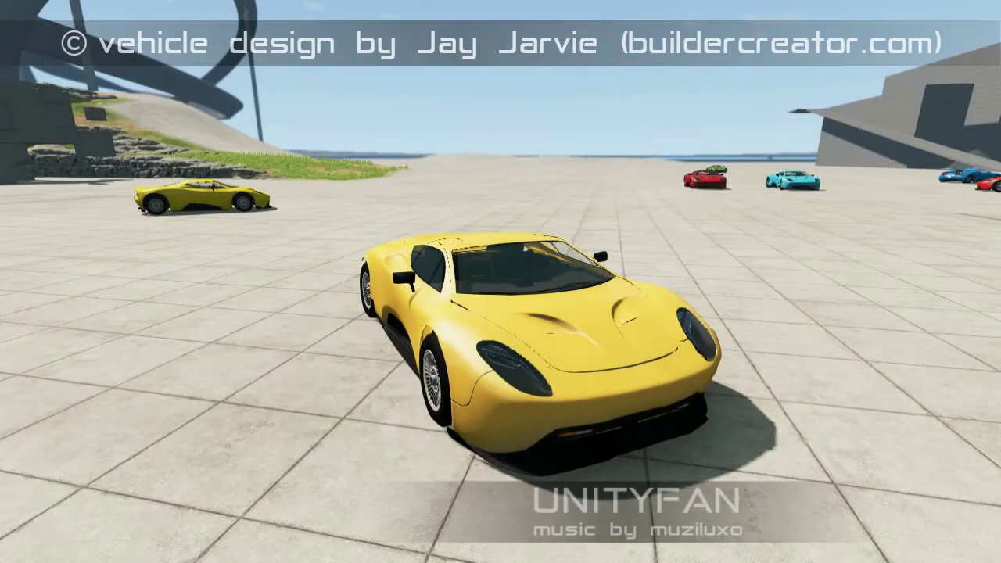
# Step: Spawn the red Civetta Bolide 350 (M) configuration in place of the yellow car
pyautogui.hotkey('ctrl', 'e')
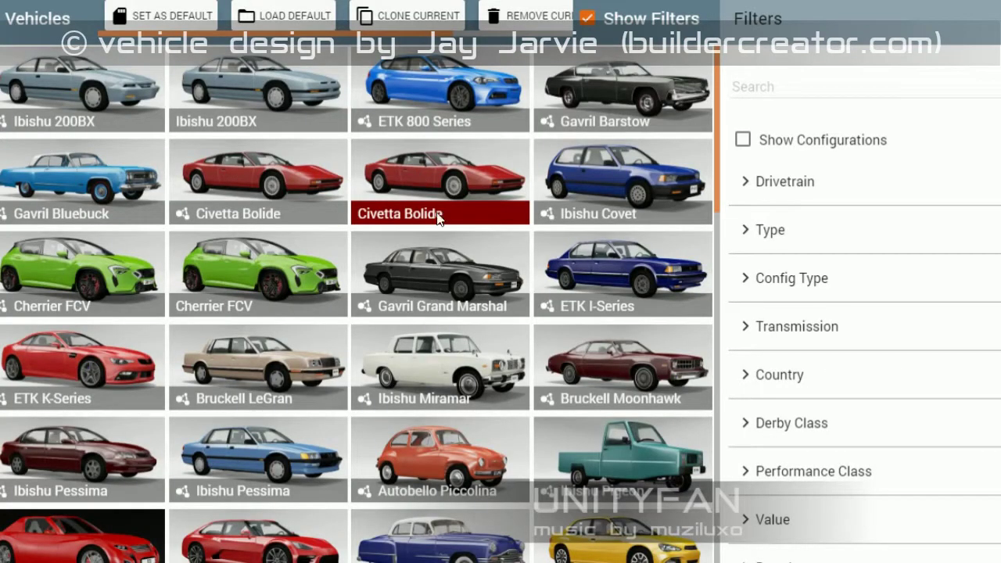
pyautogui.click(419, 175)
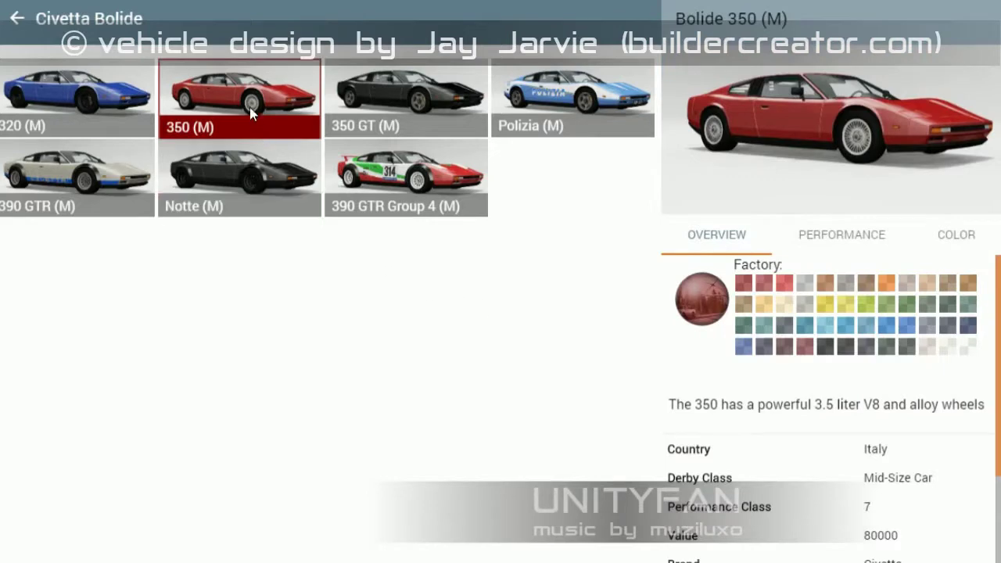
pyautogui.press('Return')
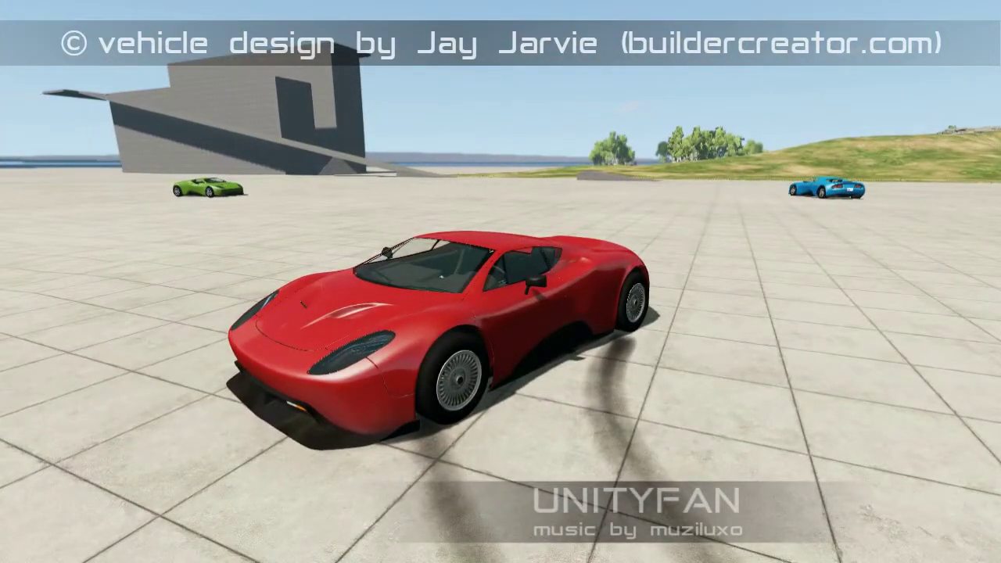
# Step: Load the Freeroam Showroom level and switch its background to white
pyautogui.press('Escape')
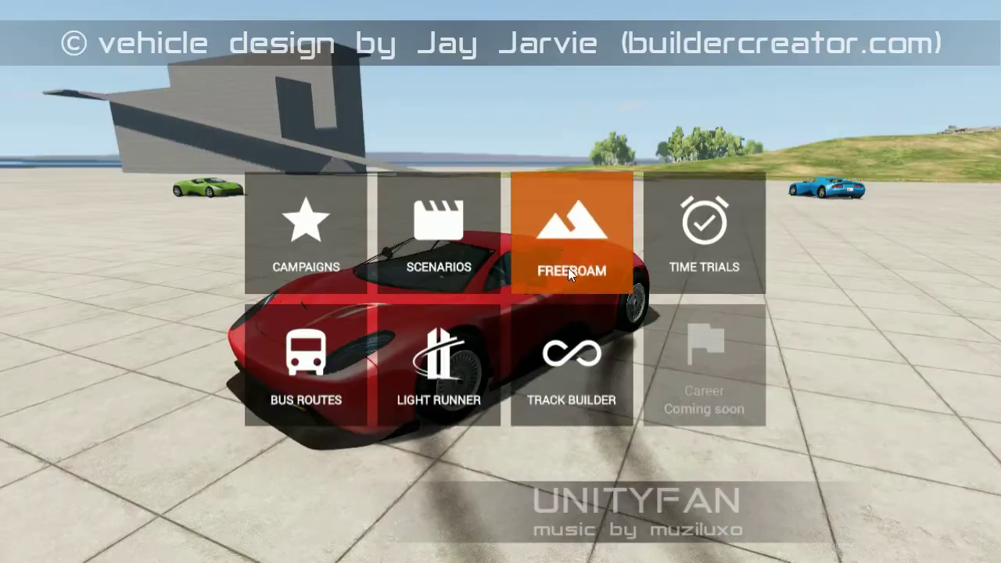
pyautogui.click(569, 270)
pyautogui.scroll(-2, 415, 431)
pyautogui.scroll(-3, 403, 352)
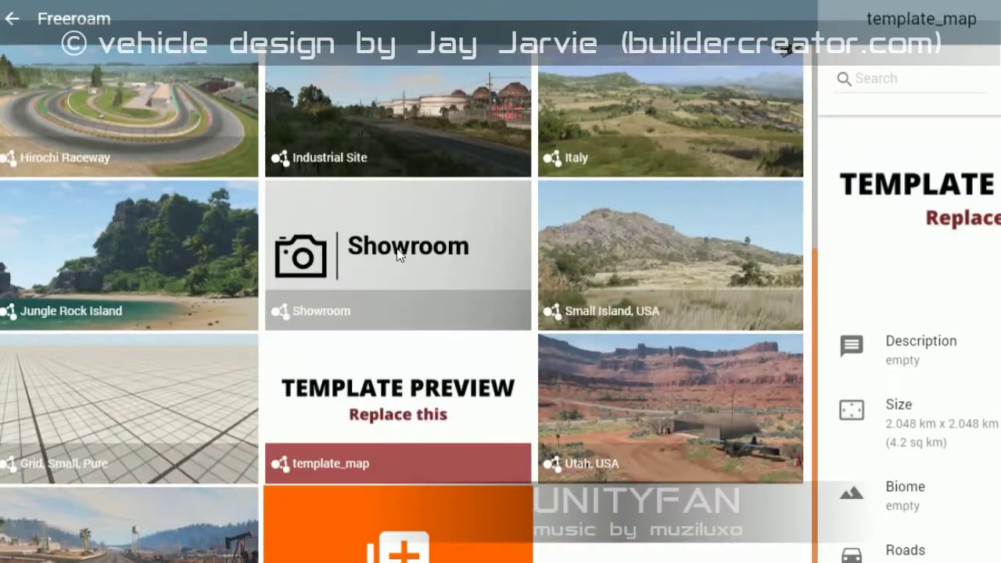
pyautogui.click(409, 295)
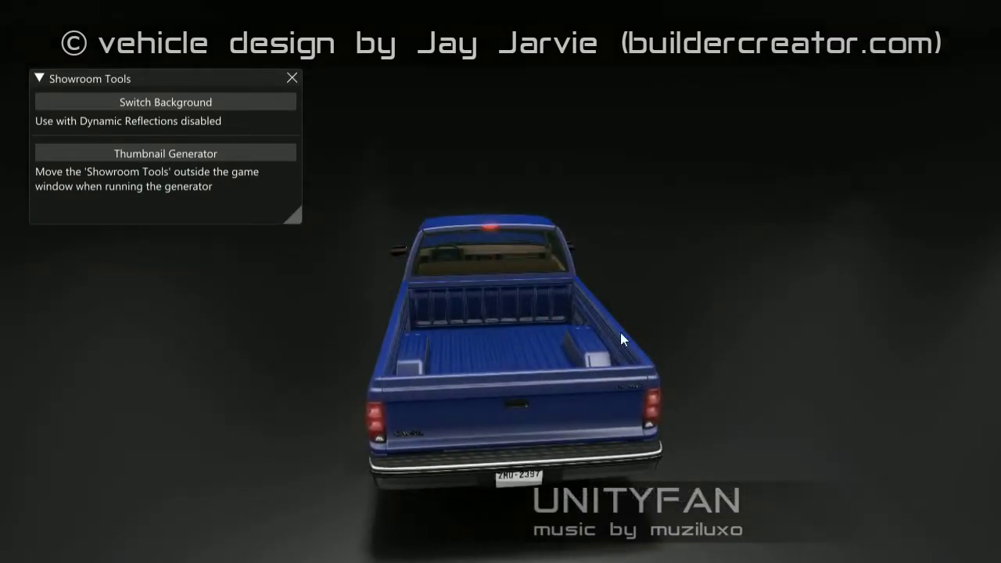
pyautogui.click(274, 102)
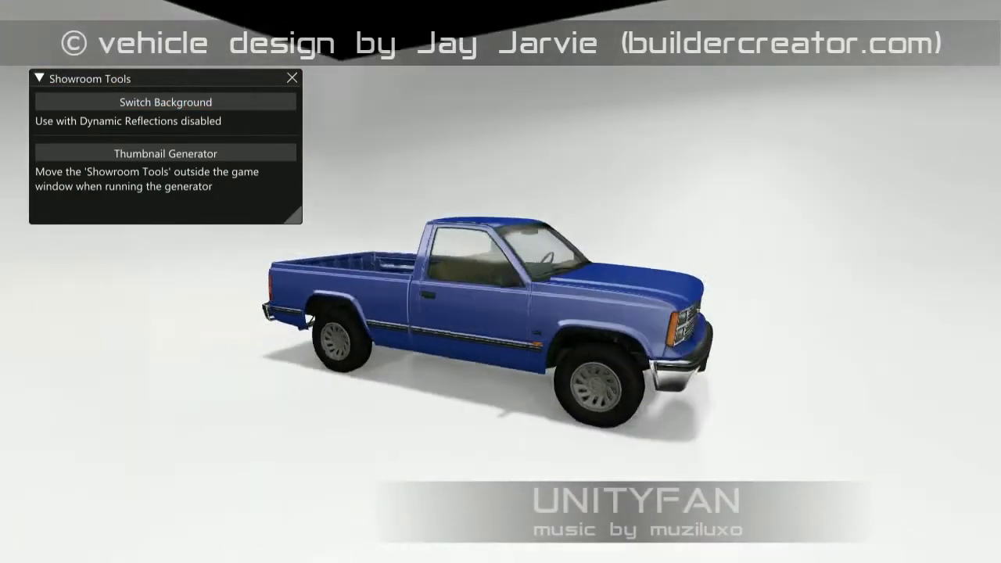
# Step: Replace the blue pickup with the red Civetta Bolide from the vehicle selector
pyautogui.moveTo(241, 110); pyautogui.dragTo(735, 367, button='right')
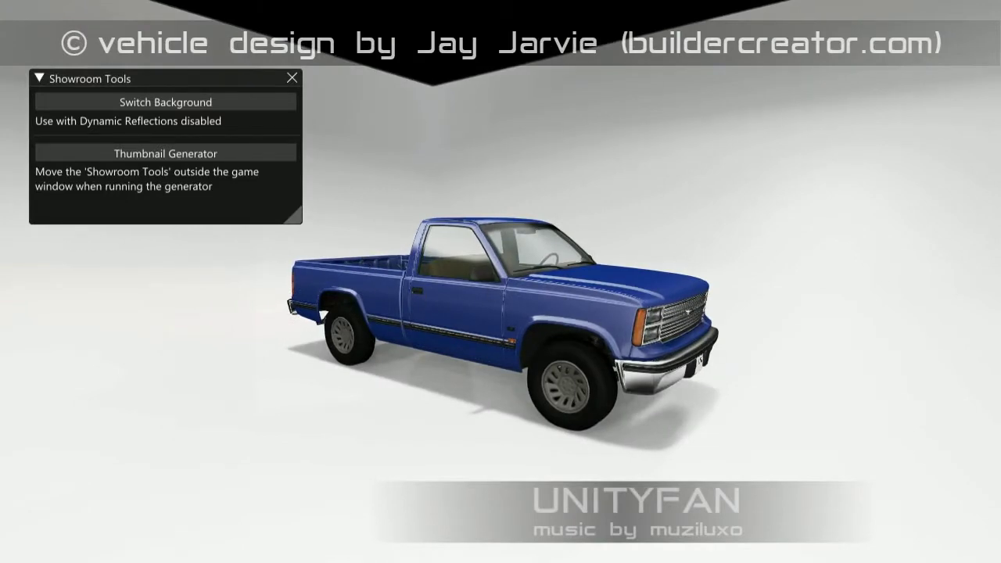
pyautogui.hotkey('ctrl', 'e')
pyautogui.click(429, 168)
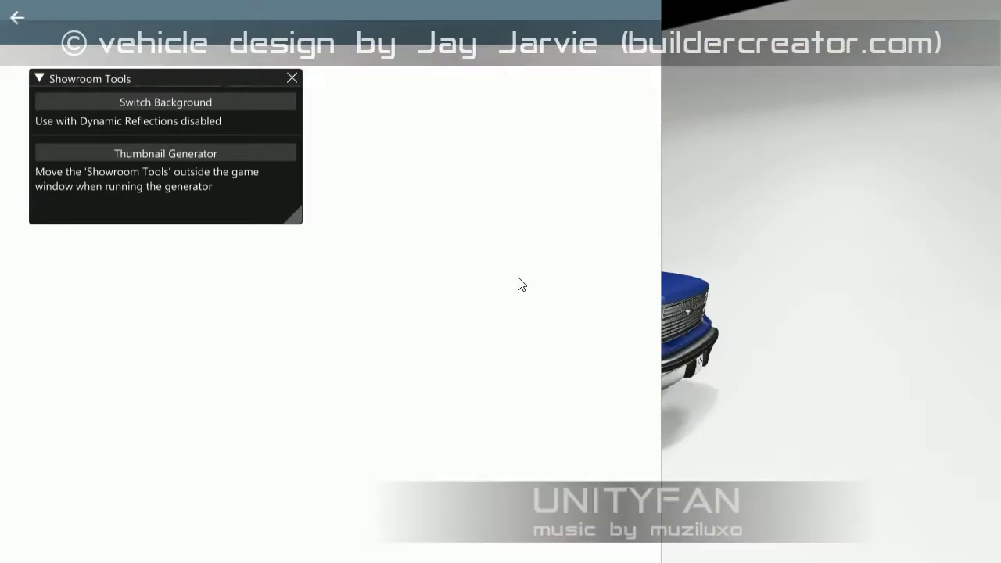
pyautogui.moveTo(162, 82); pyautogui.dragTo(158, 174)
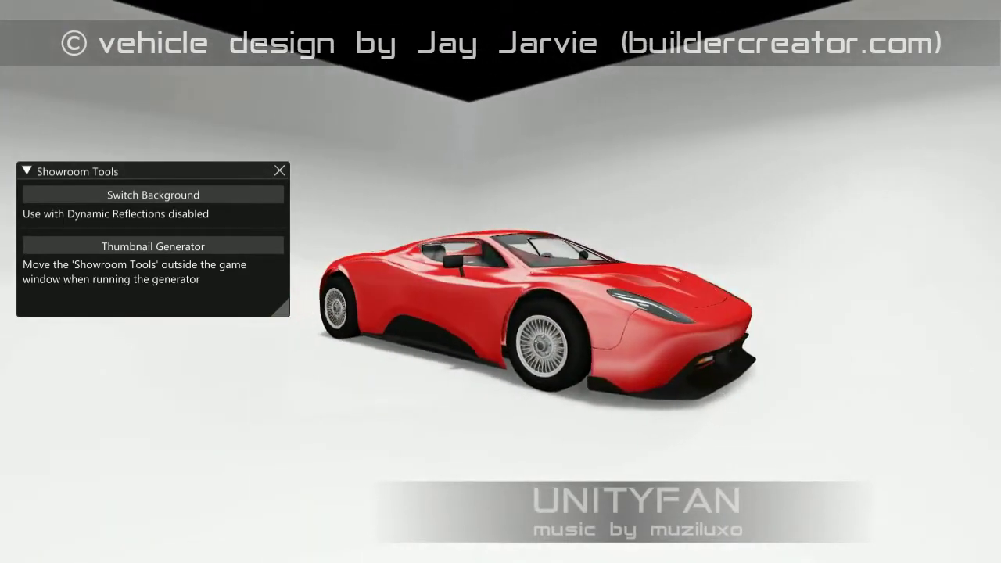
# Step: Pick the second Bolide entry in the editor's vehicle list, giving a dark grey Bolide
pyautogui.click(136, 247)
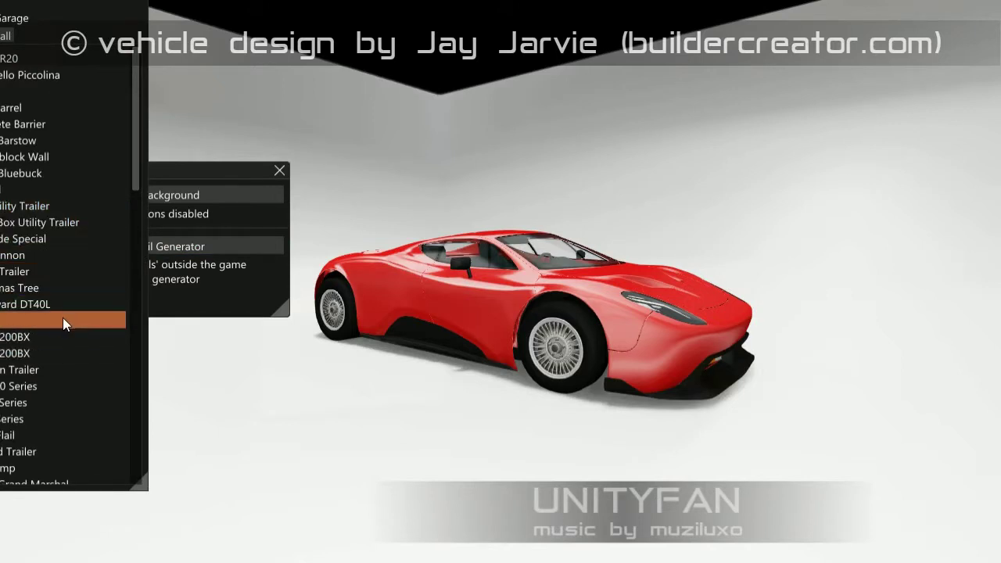
pyautogui.scroll(-3, 61, 324)
pyautogui.scroll(-3, 60, 327)
pyautogui.scroll(-2, 59, 327)
pyautogui.scroll(-1, 60, 327)
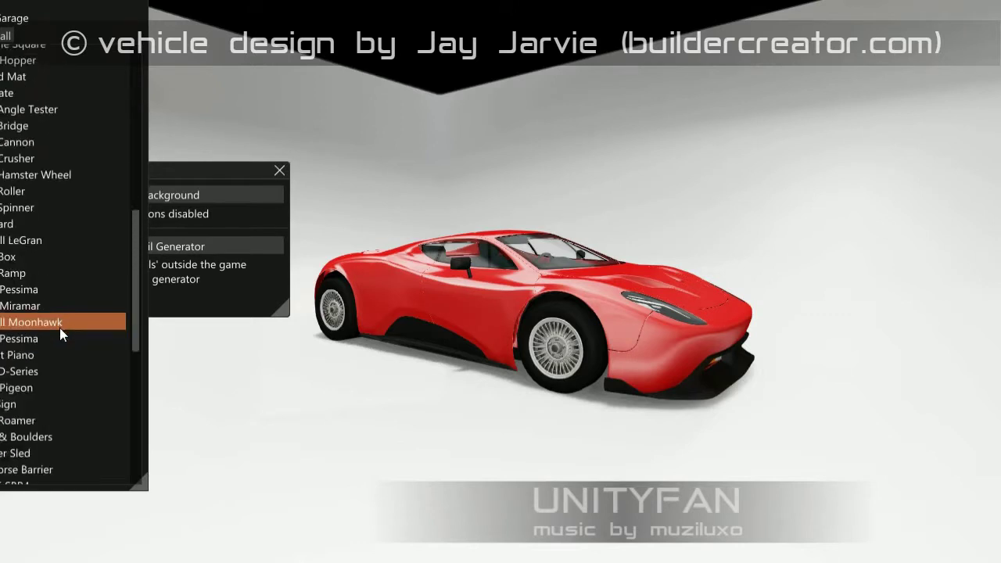
pyautogui.scroll(-4, 59, 328)
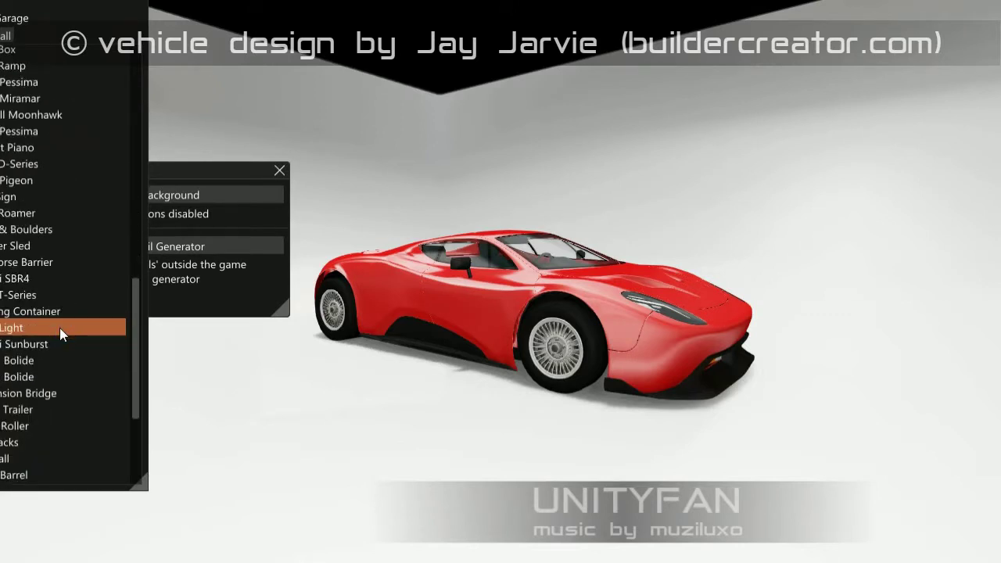
pyautogui.click(48, 376)
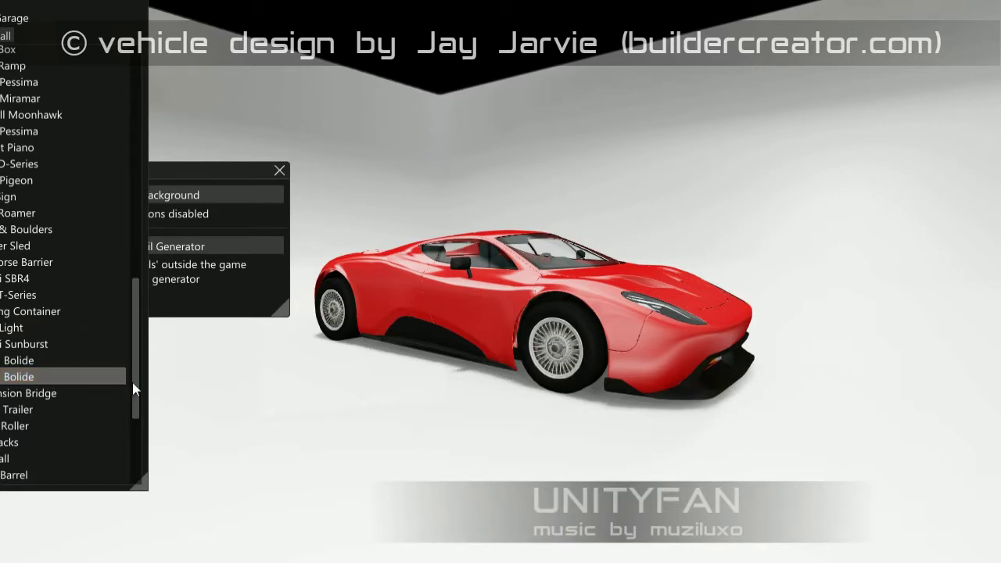
pyautogui.moveTo(148, 381)
pyautogui.mouseDown()
pyautogui.moveTo(243, 377)
pyautogui.moveTo(165, 381)
pyautogui.mouseUp()
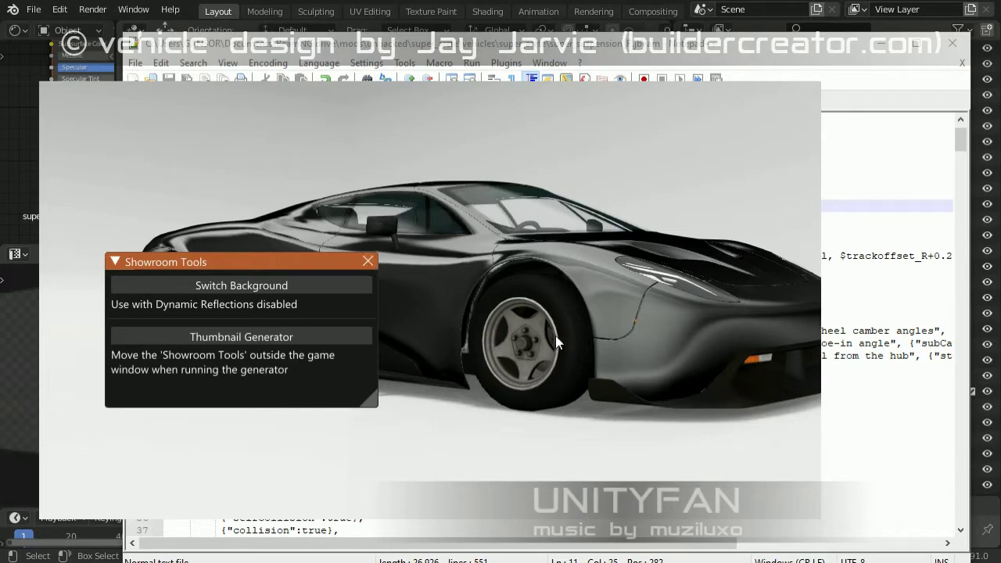
# Step: Quit the showroom to the main menu and exit to the BeamNG.drive Launcher
pyautogui.moveTo(602, 331); pyautogui.dragTo(547, 337, button='right')
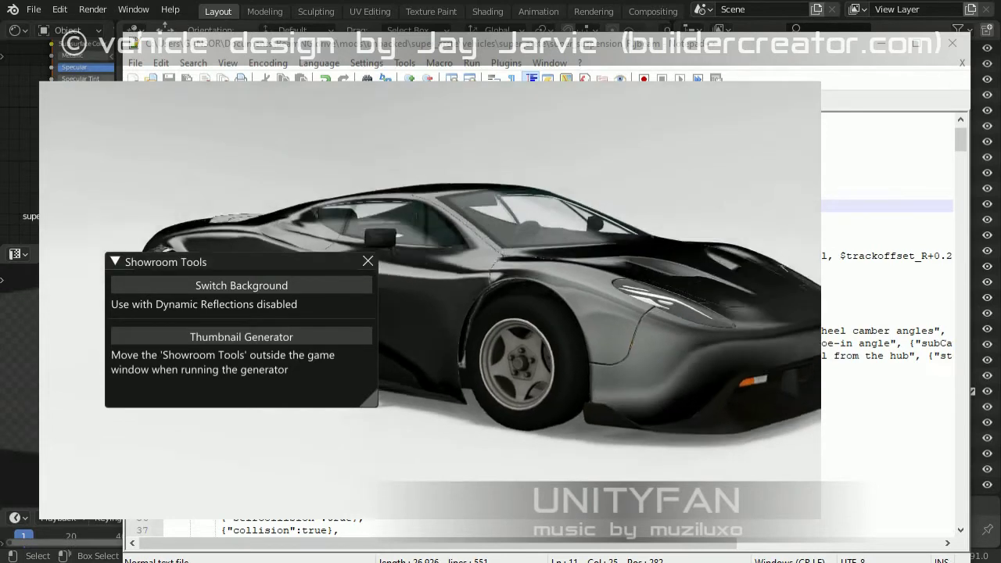
pyautogui.moveTo(608, 313); pyautogui.dragTo(578, 316, button='right')
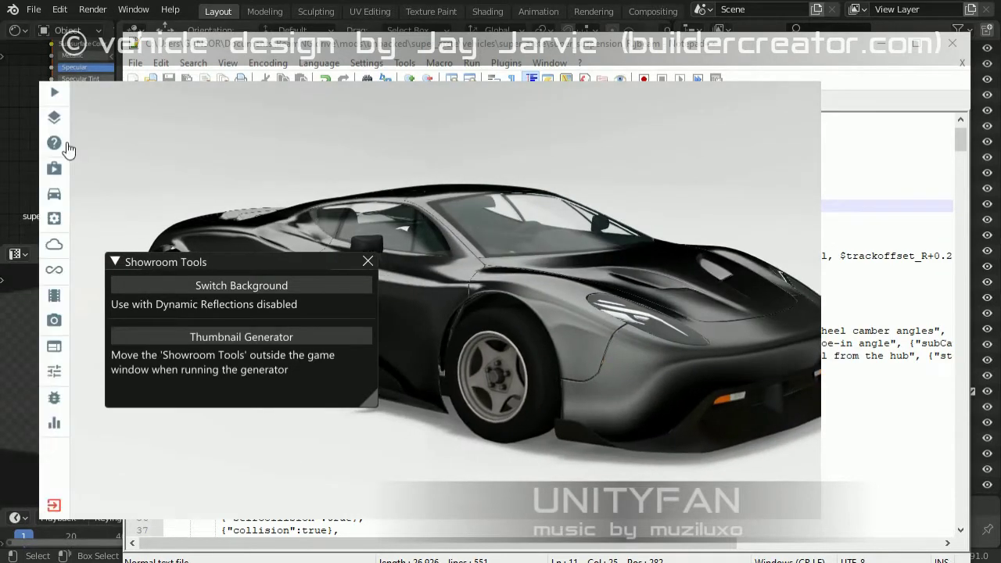
pyautogui.click(54, 118)
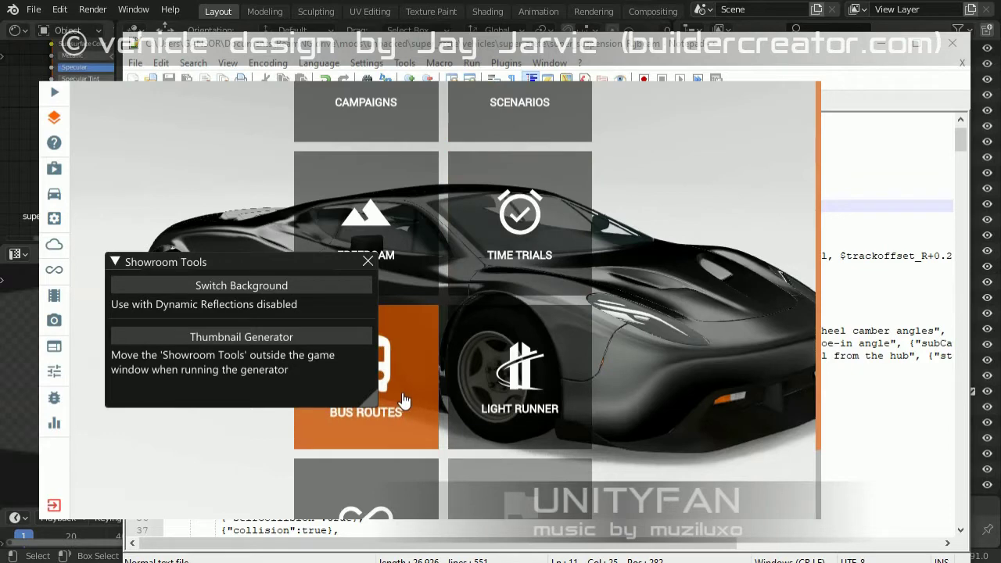
pyautogui.scroll(-2, 508, 440)
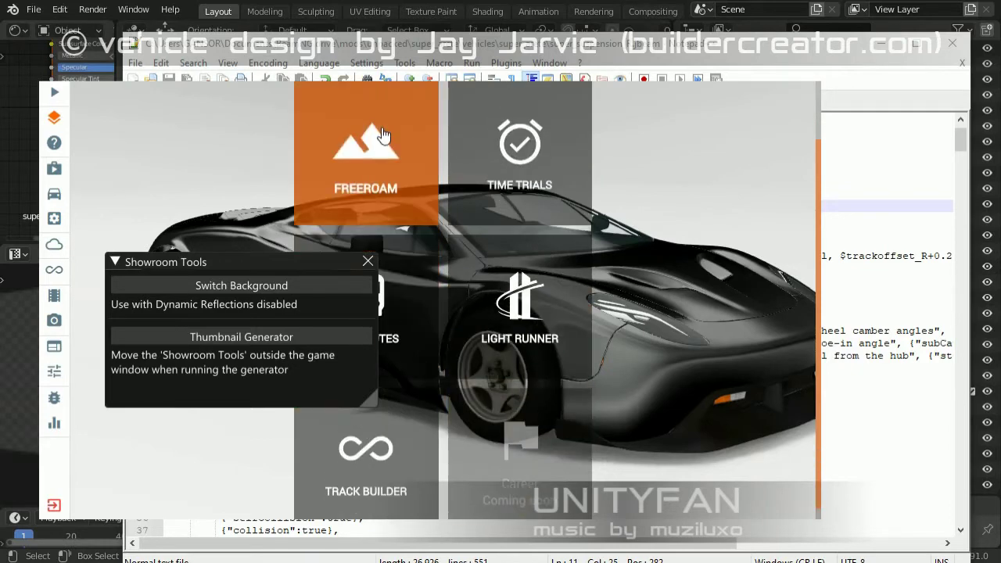
pyautogui.click(54, 505)
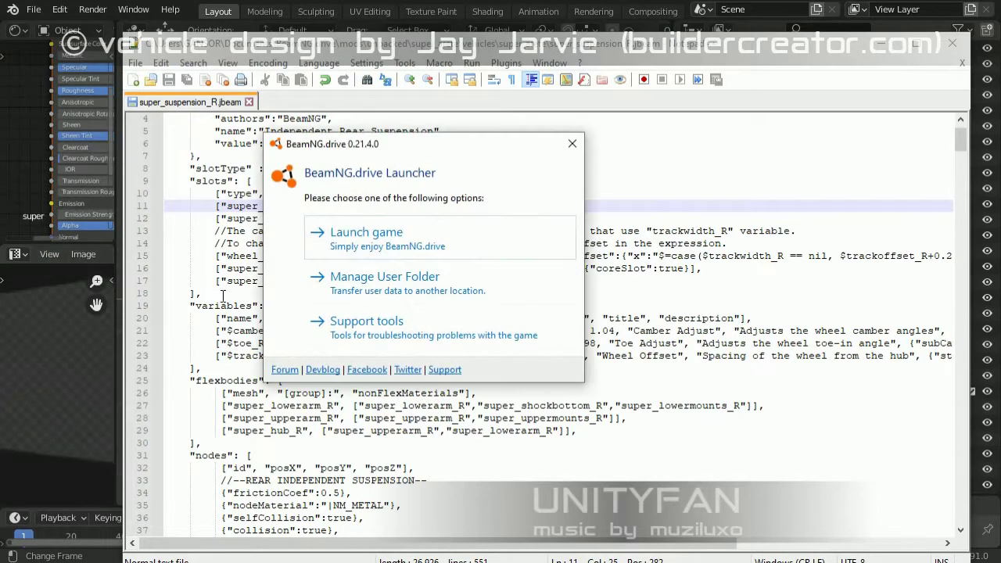
# Step: Relaunch the game and load Freeroam Gridmap at the Default spawn point
pyautogui.click(395, 245)
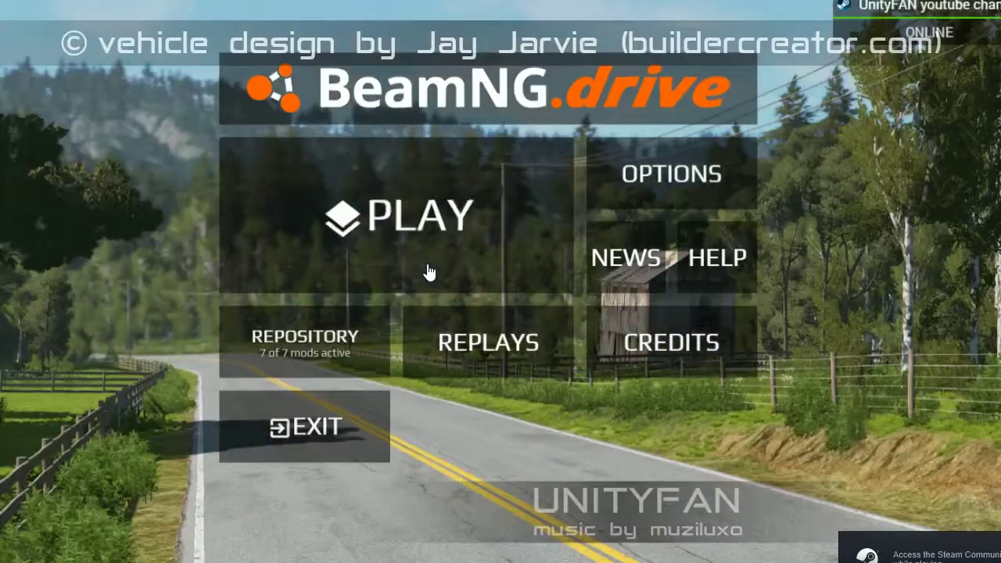
pyautogui.click(429, 248)
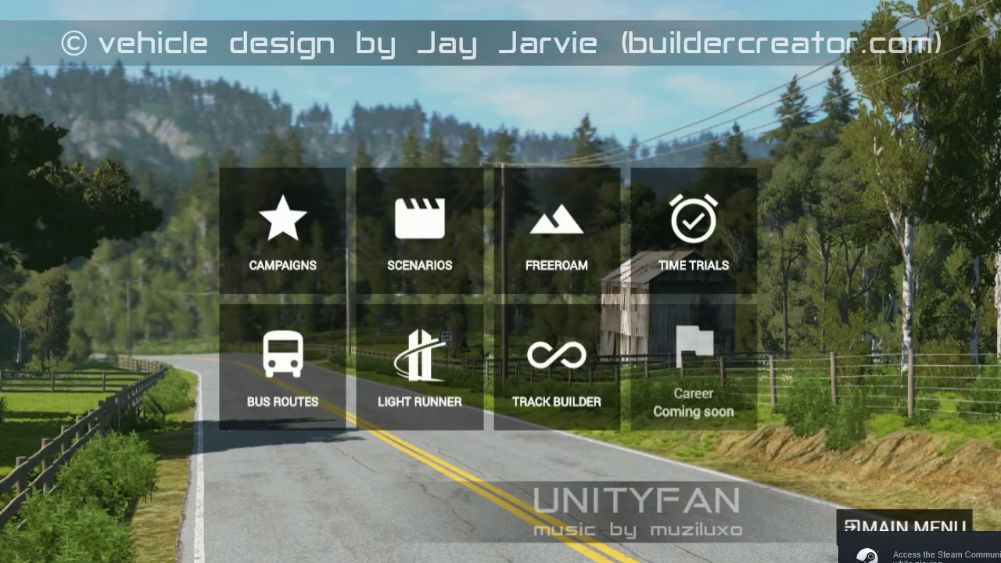
pyautogui.click(576, 275)
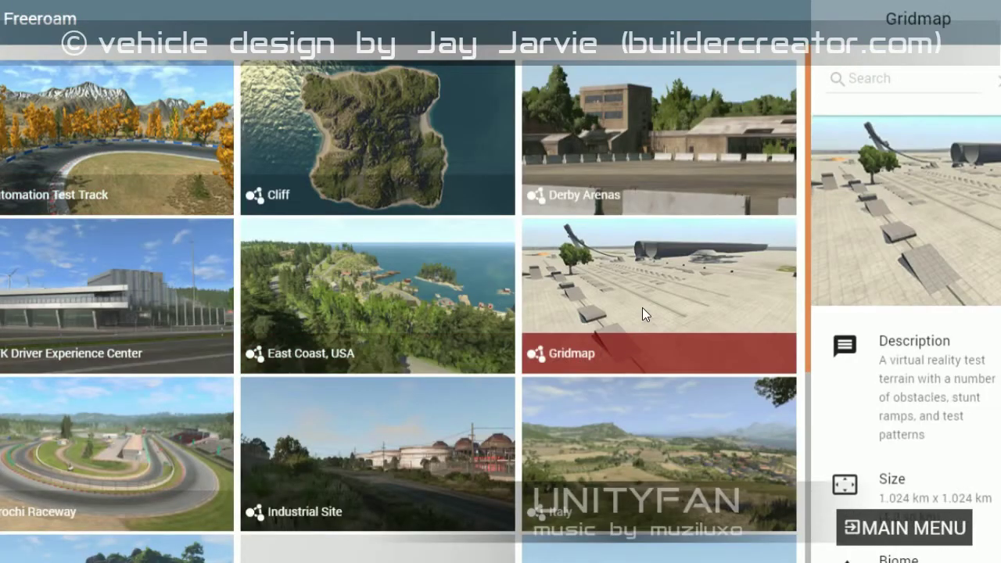
pyautogui.click(638, 340)
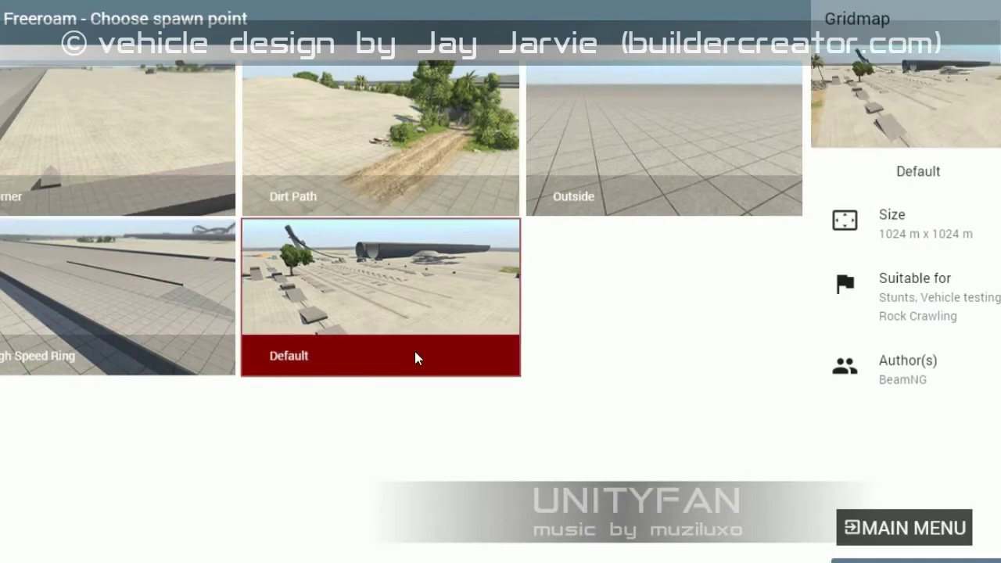
pyautogui.click(353, 368)
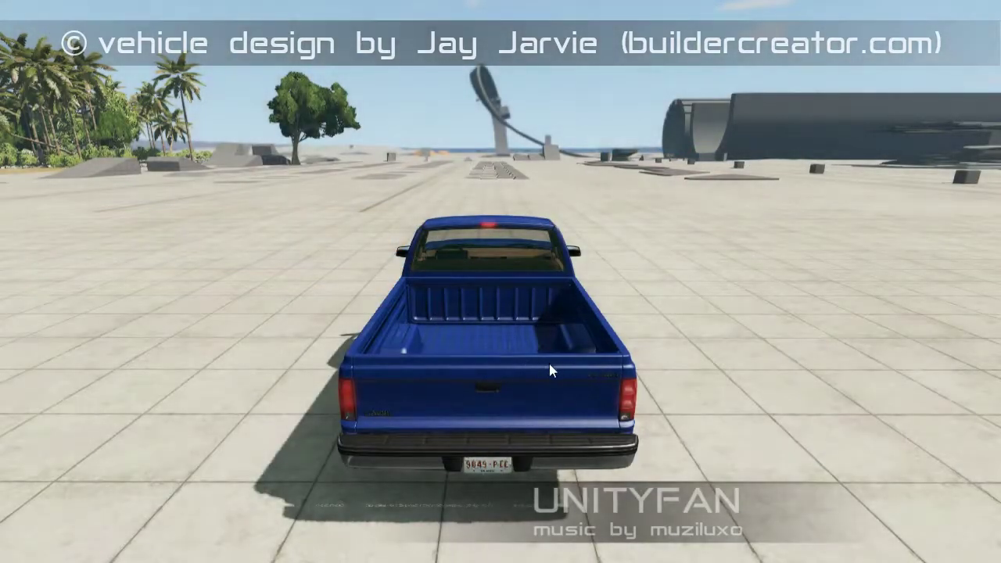
# Step: Spawn an orange Civetta Bolide 350 (M) and drift it right across the Gridmap tiles
pyautogui.moveTo(549, 364); pyautogui.dragTo(480, 347, button='right')
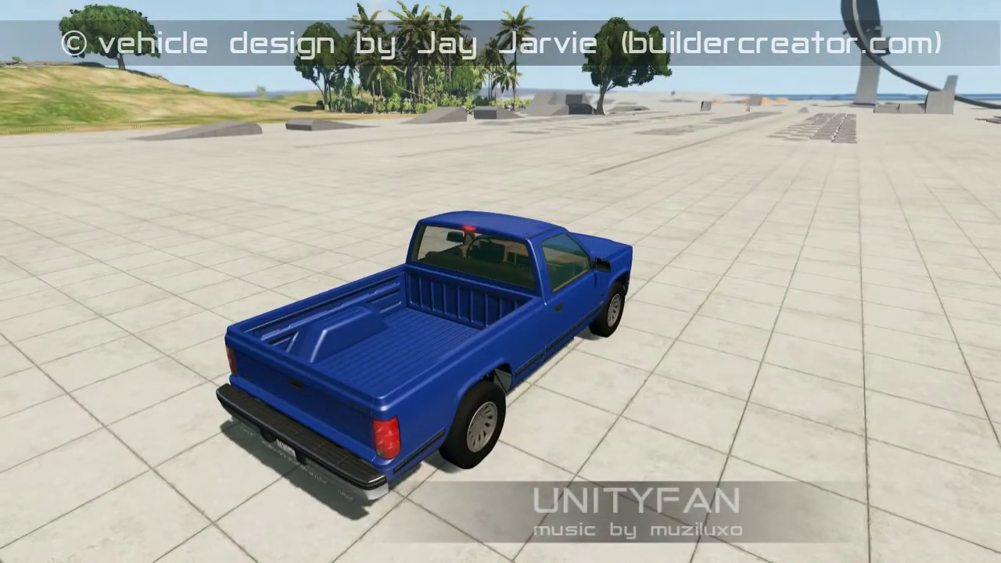
pyautogui.click(5, 205)
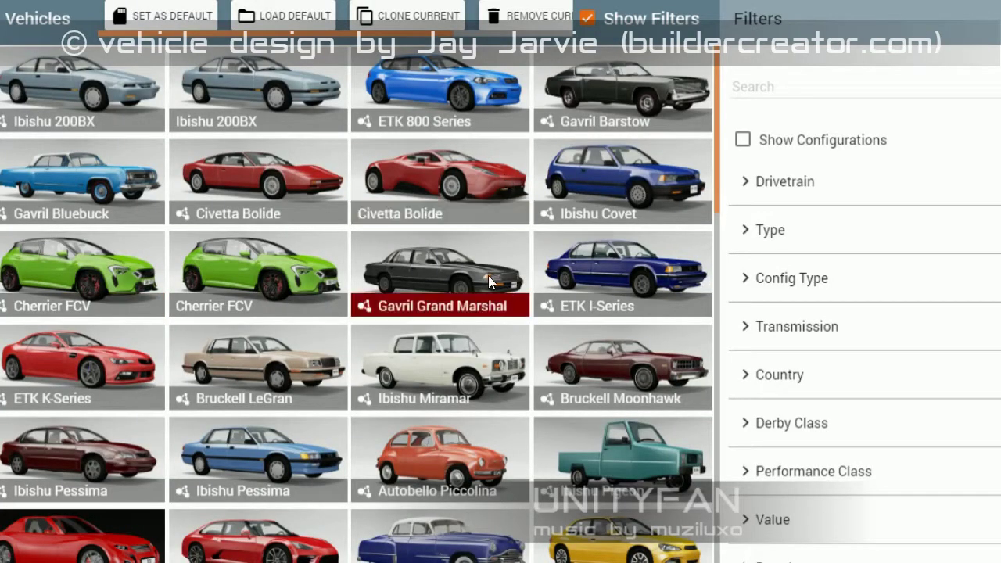
pyautogui.click(446, 205)
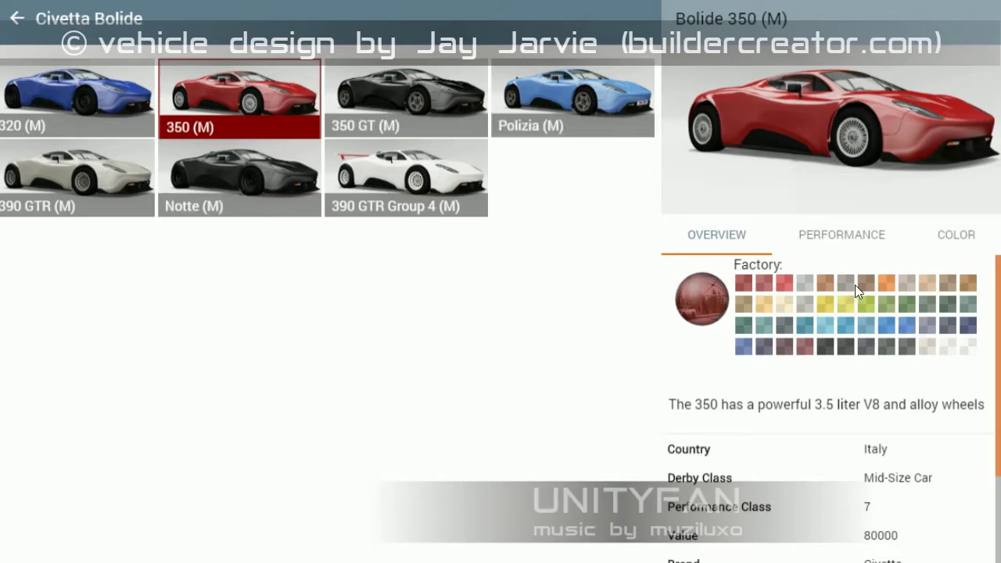
pyautogui.click(886, 285)
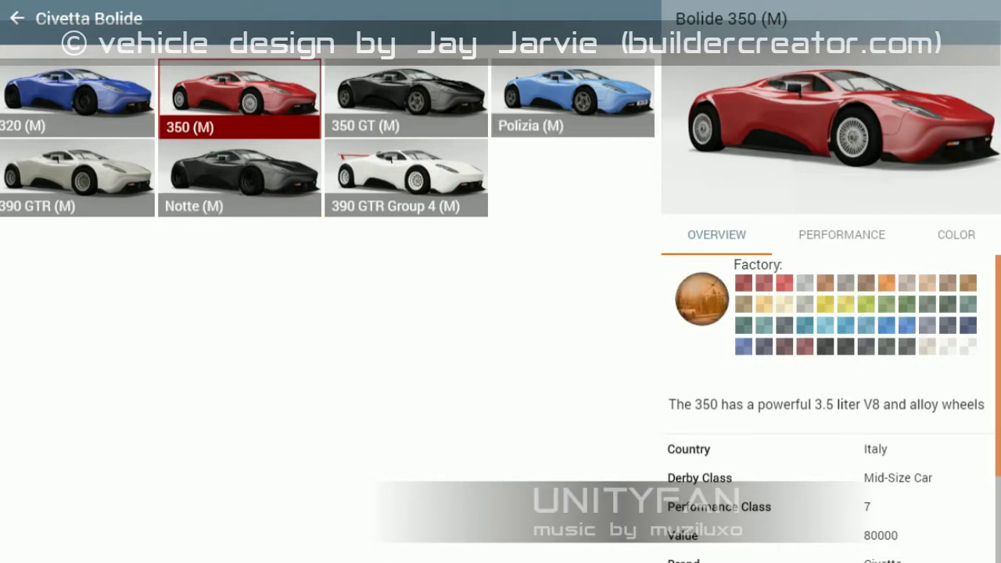
pyautogui.press('Return')
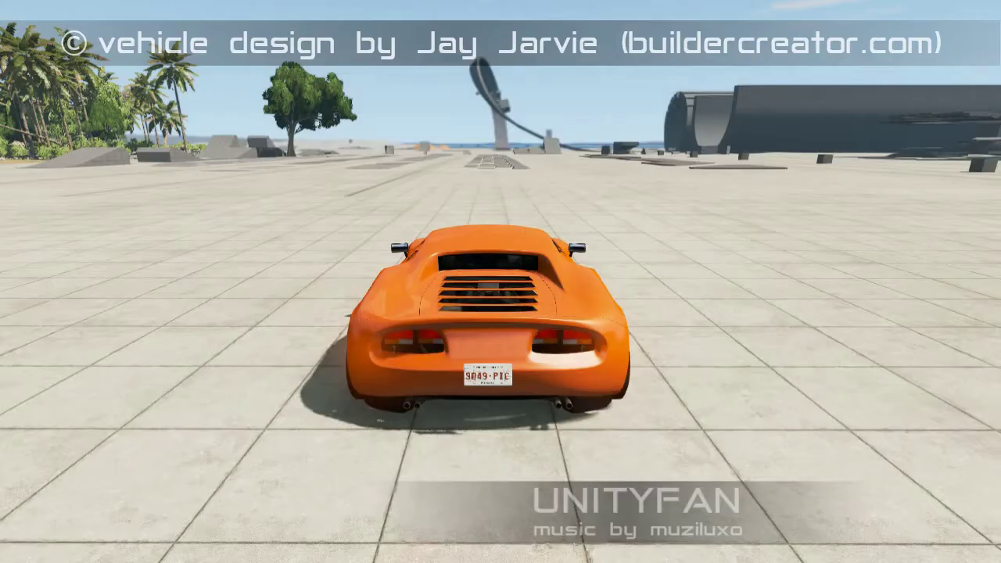
pyautogui.press('Up')
pyautogui.press('Right')
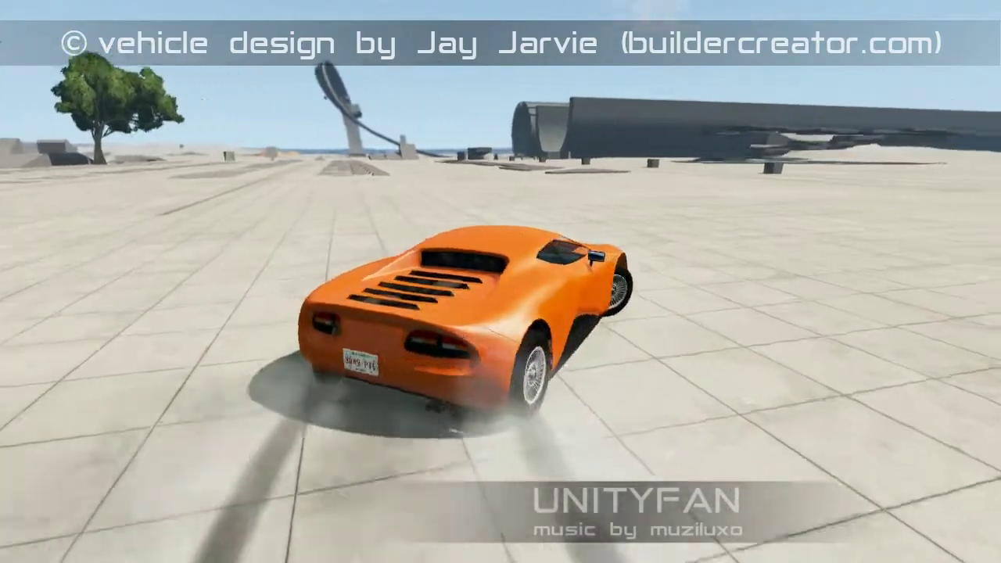